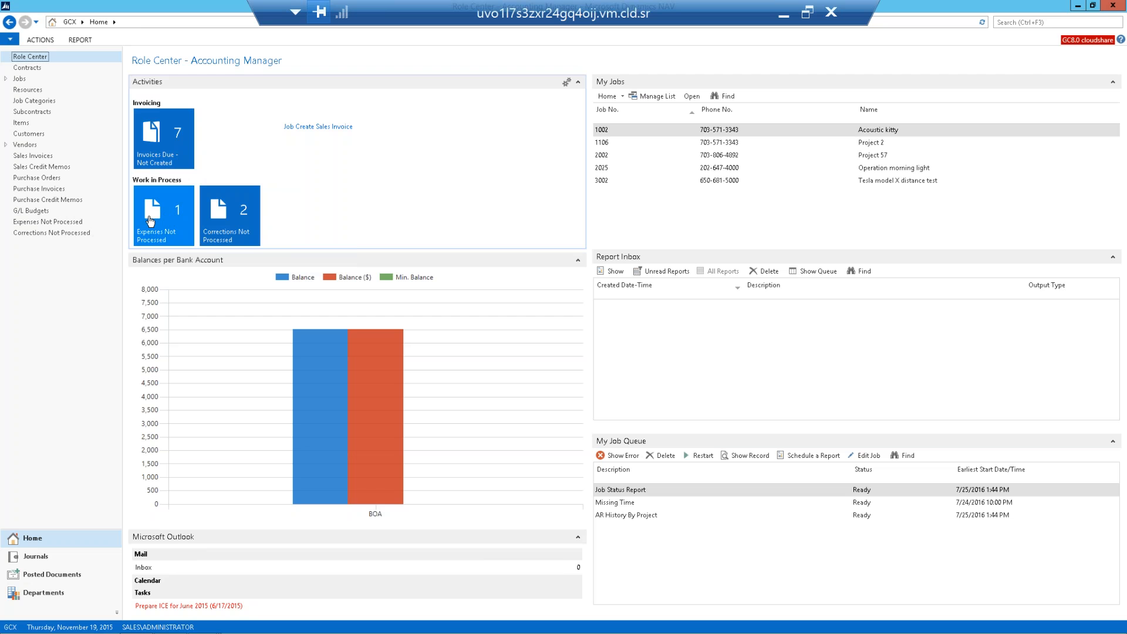
- Open the unprocessed Travel to California expense in an enlarged card and review its approval record
click(151, 221)
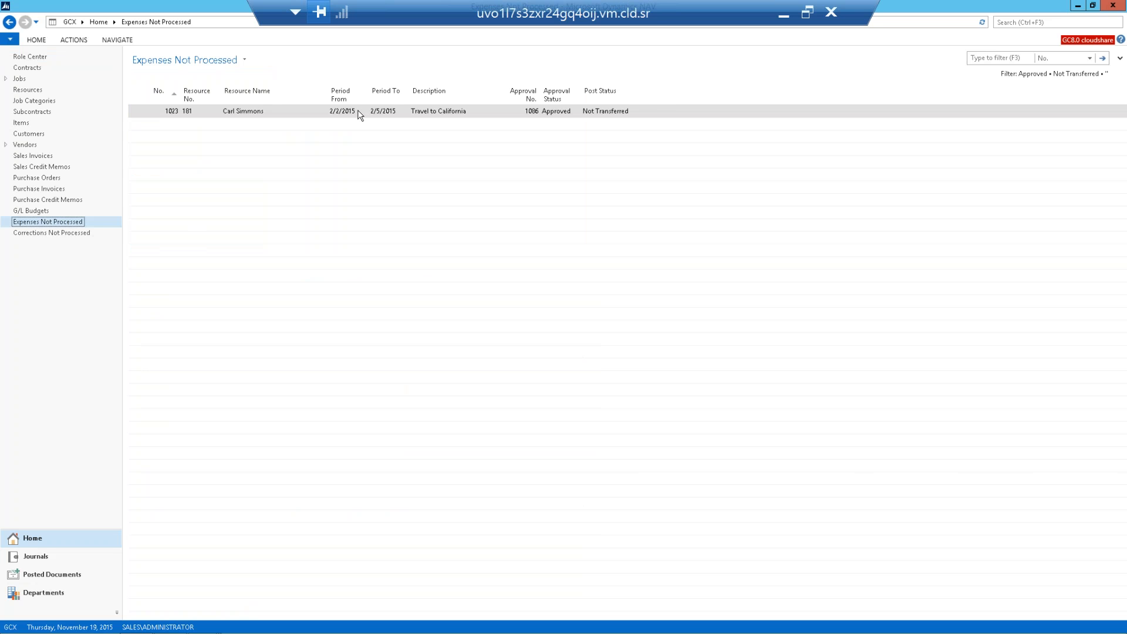
double_click(359, 113)
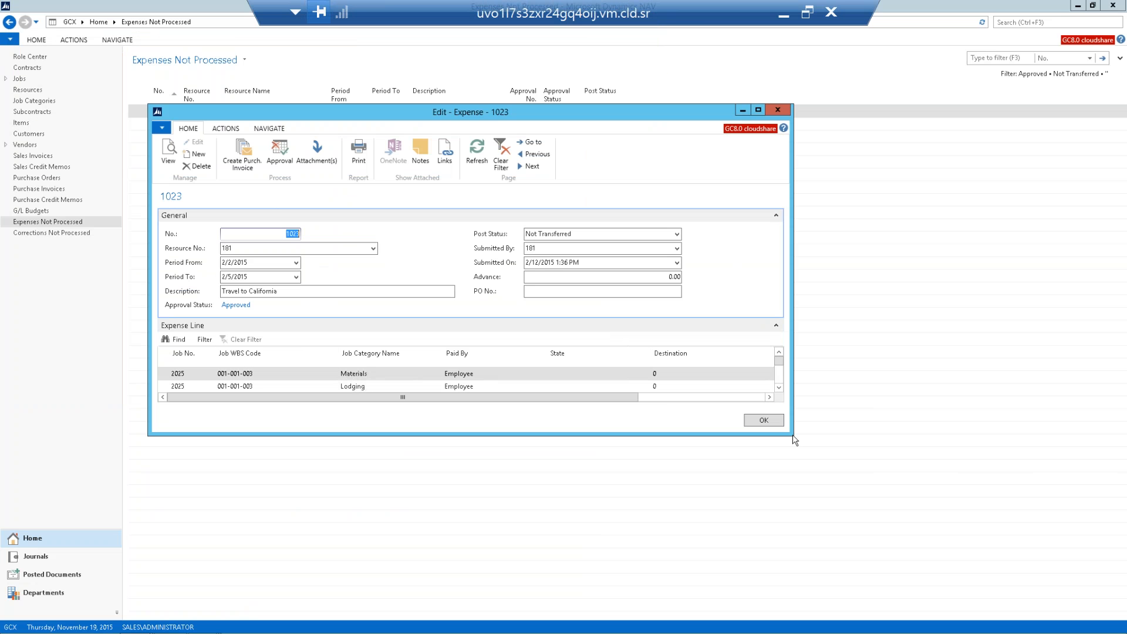
drag(799, 441, 1024, 564)
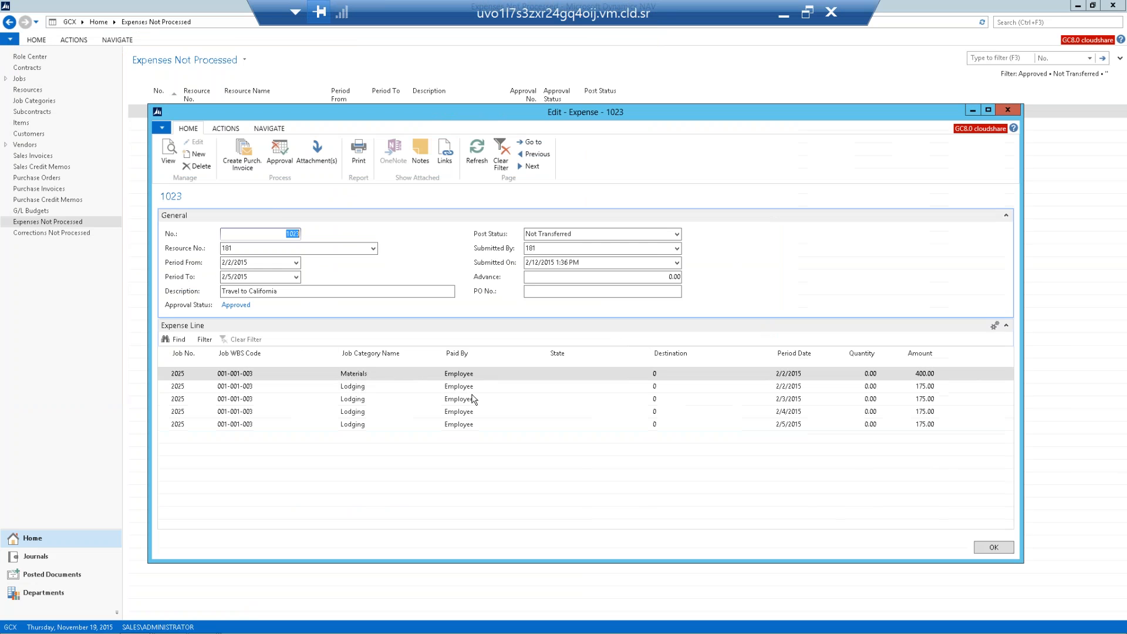
click(279, 160)
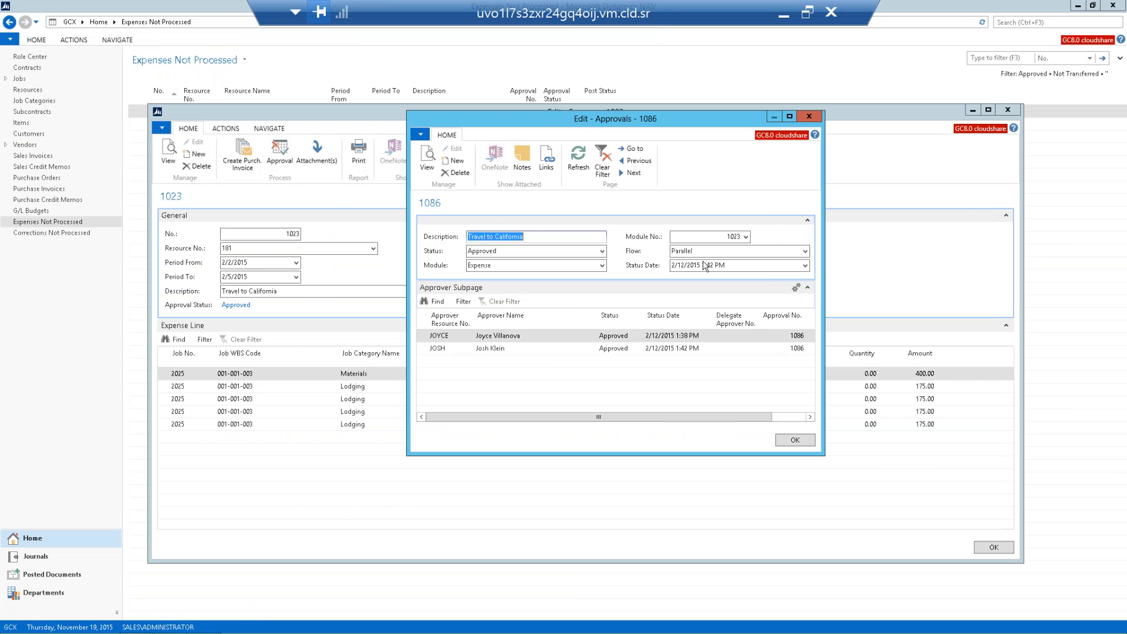
click(809, 116)
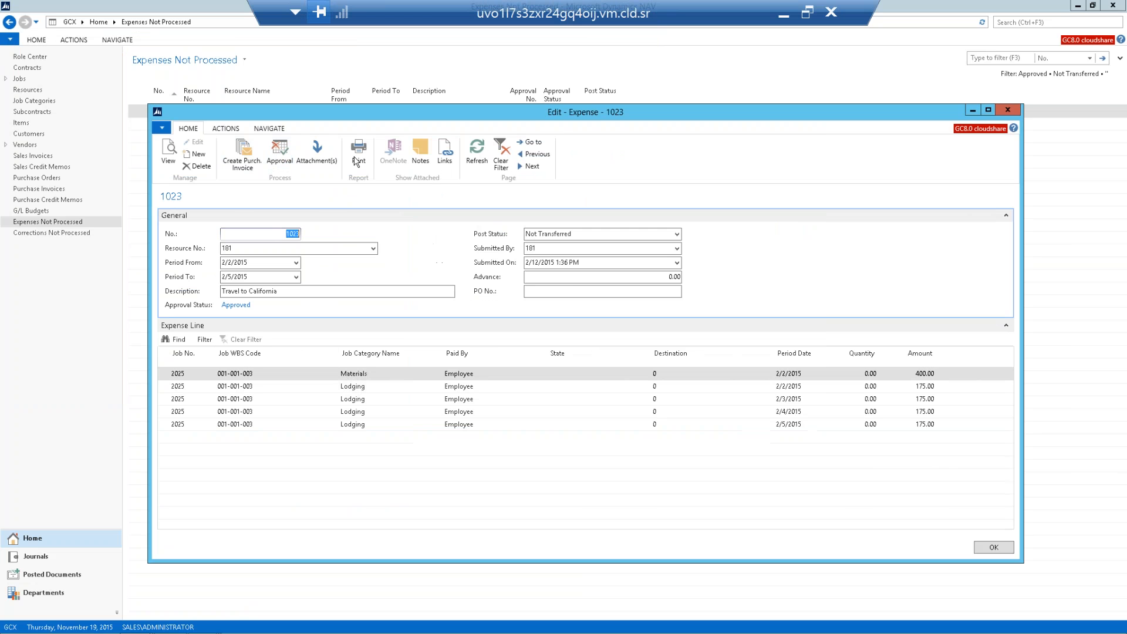
- Review the attachments of the Travel to California expense and return to the Role Center
click(317, 154)
drag(474, 87, 610, 156)
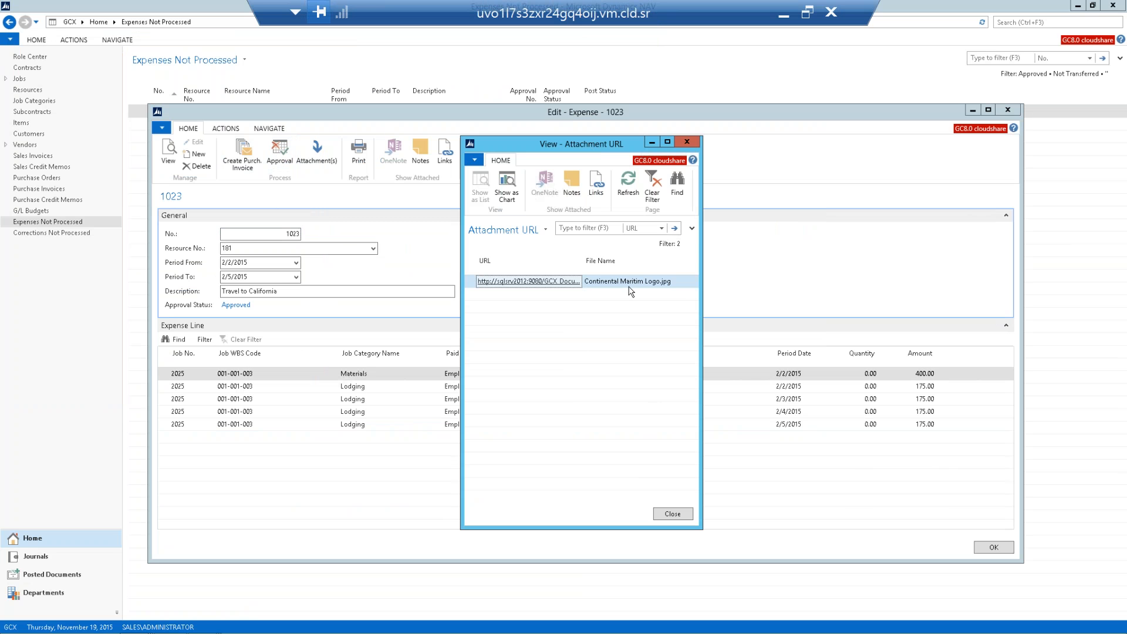
key(Escape)
key(Escape)
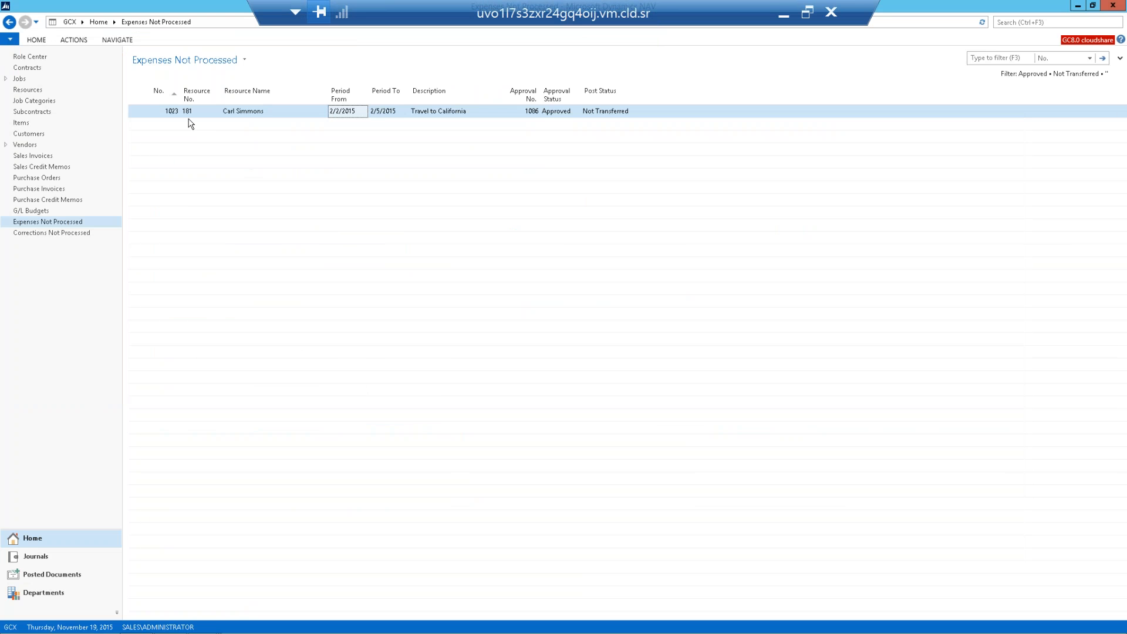
click(31, 57)
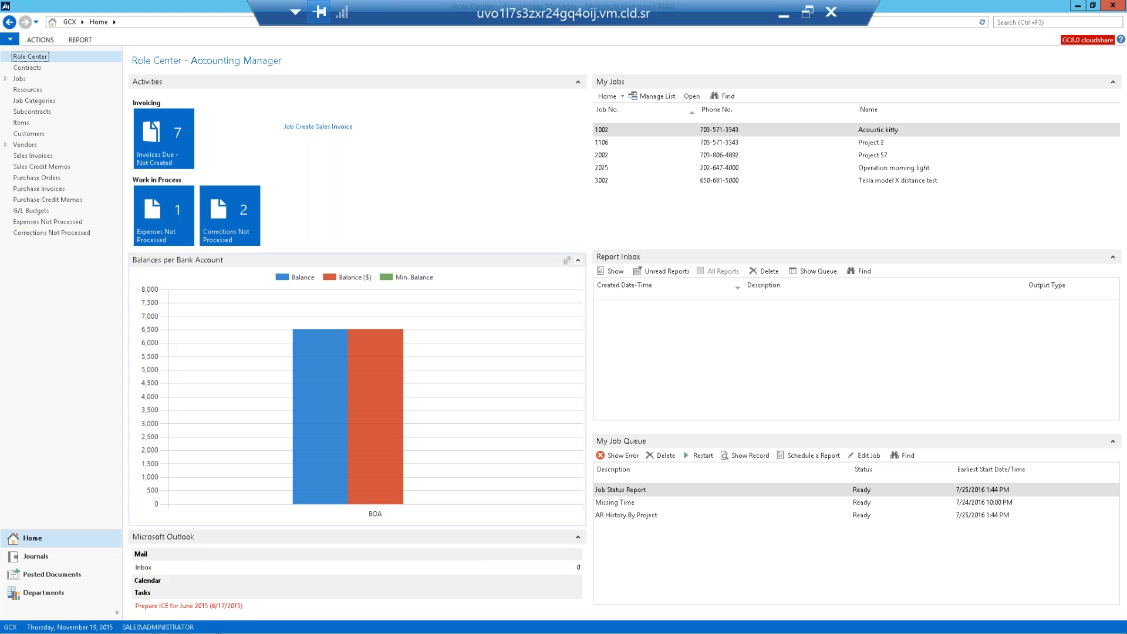
- Collapse the Balances per Bank Account chart on the Role Center
click(566, 260)
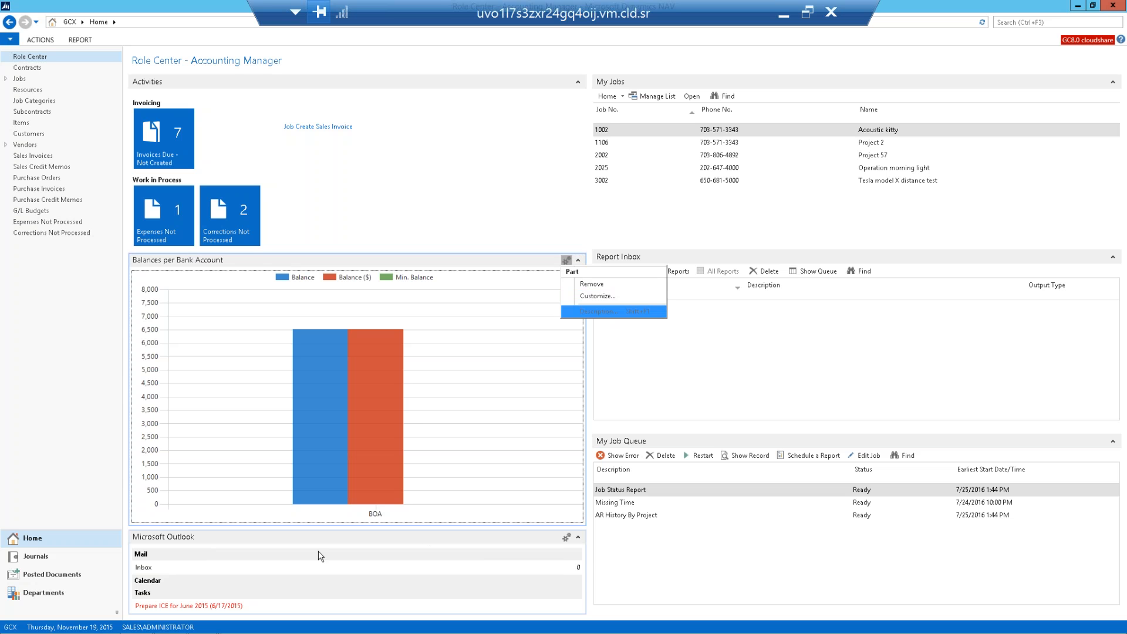
click(577, 265)
click(577, 261)
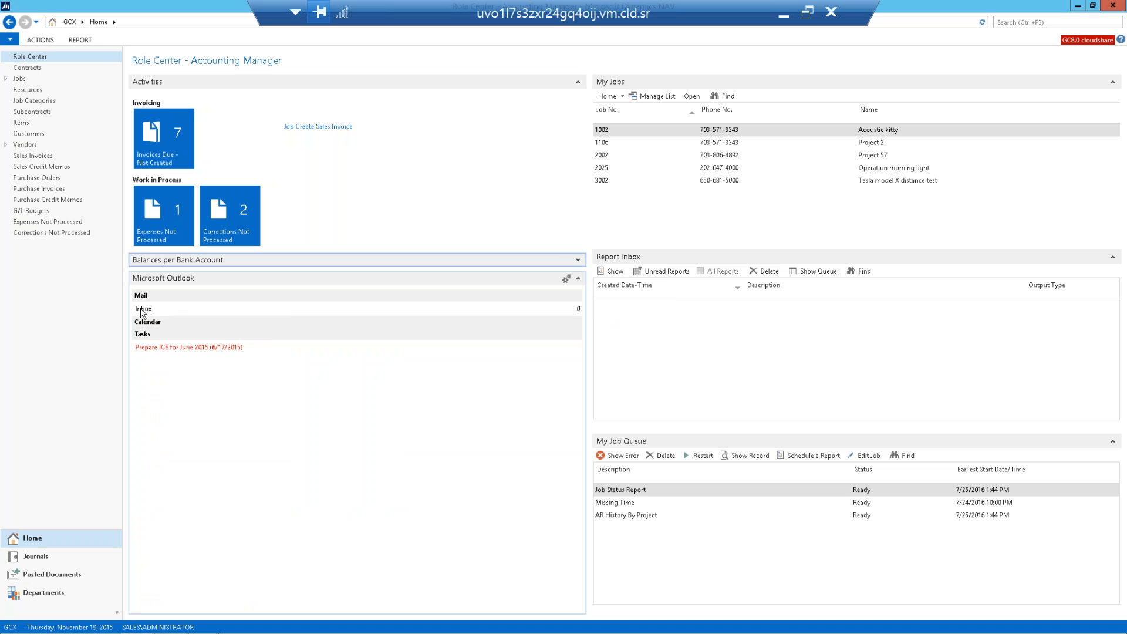
- Hide mail in the Microsoft Outlook part and expand the Balances per Bank Account chart
click(566, 278)
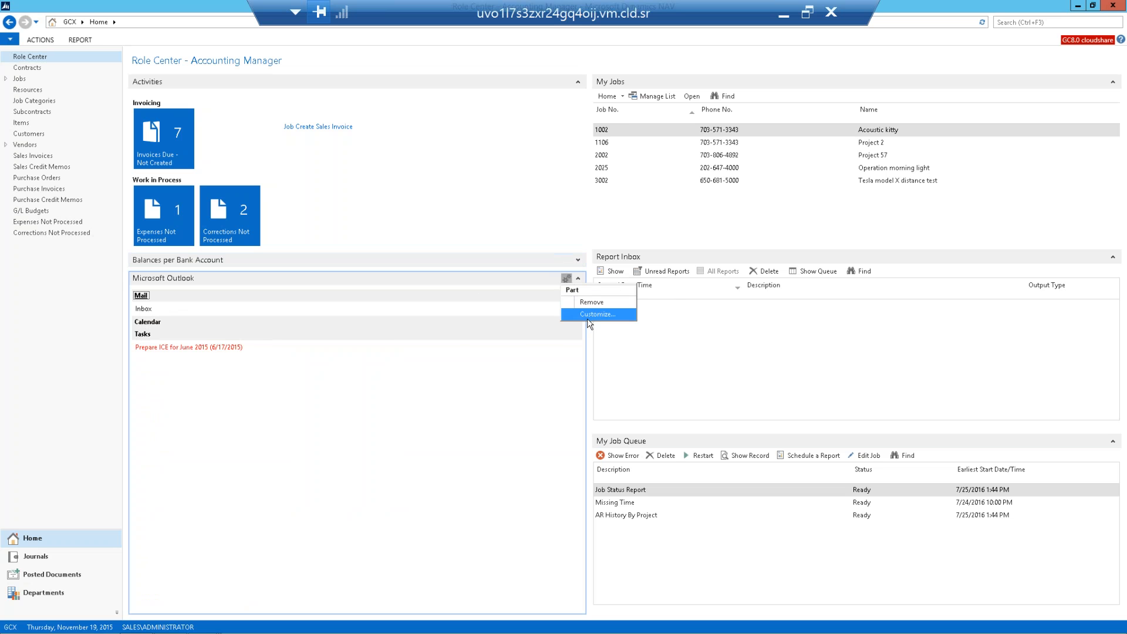
click(587, 315)
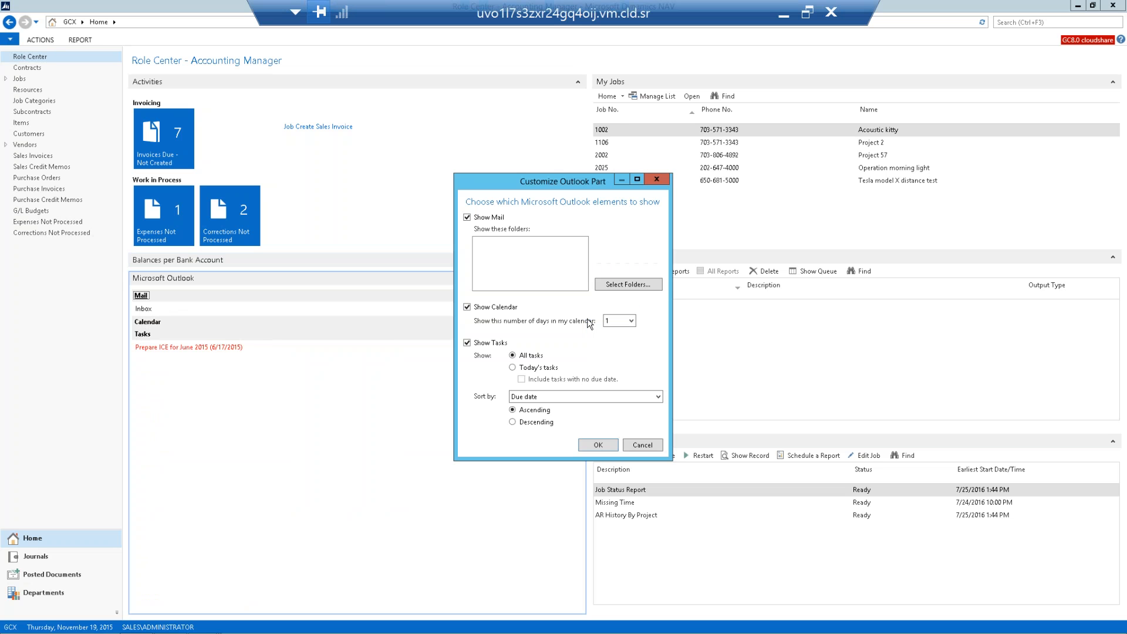
click(468, 217)
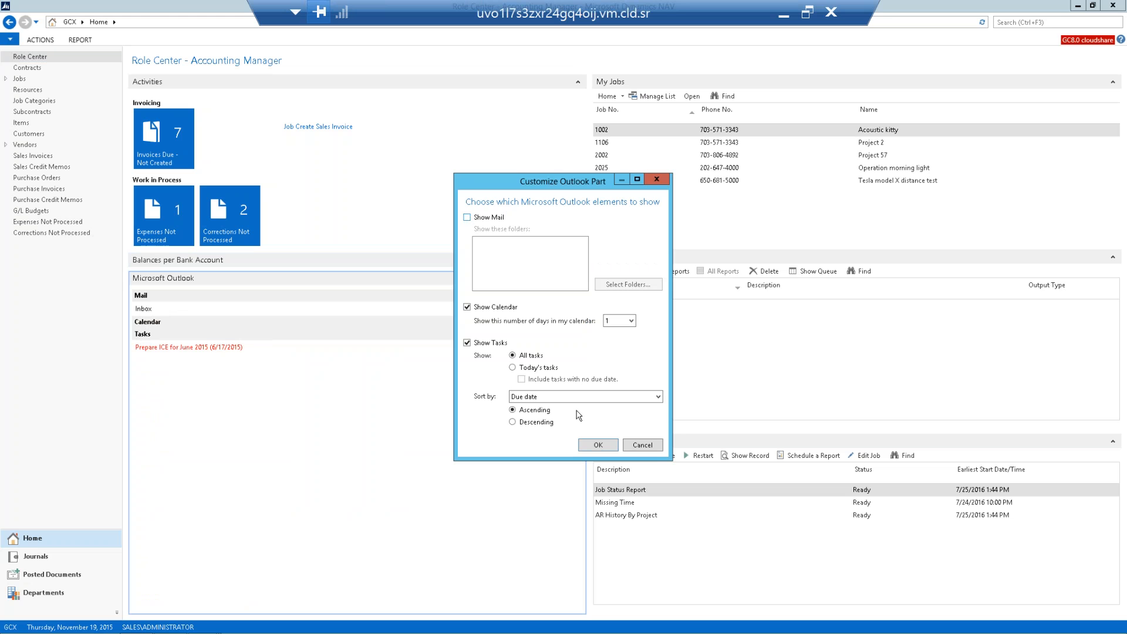
click(596, 447)
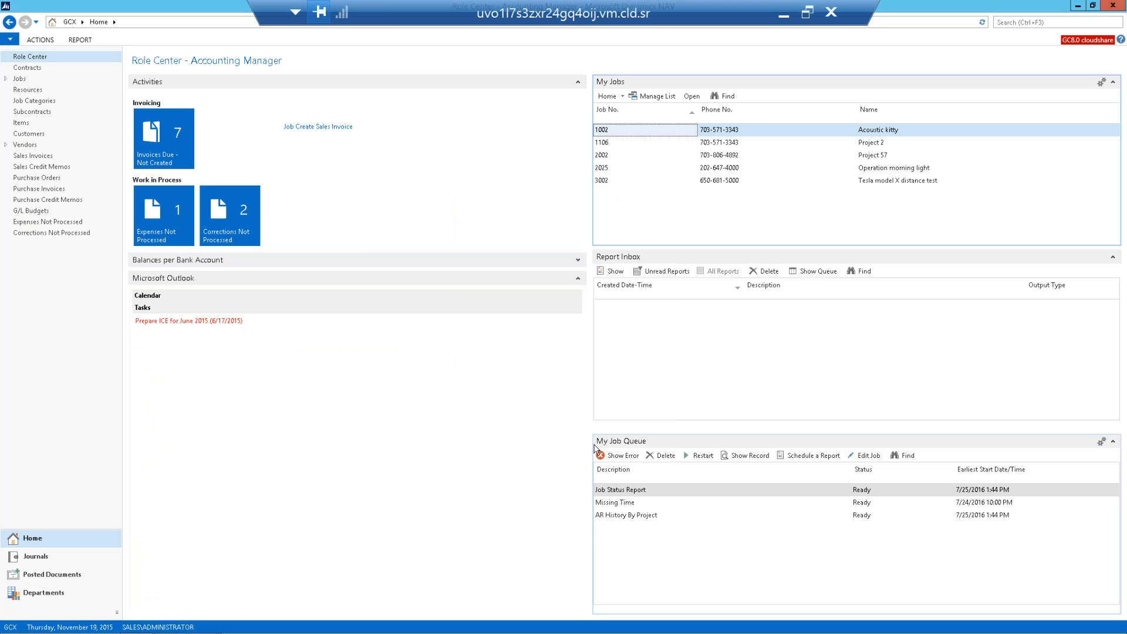
click(578, 260)
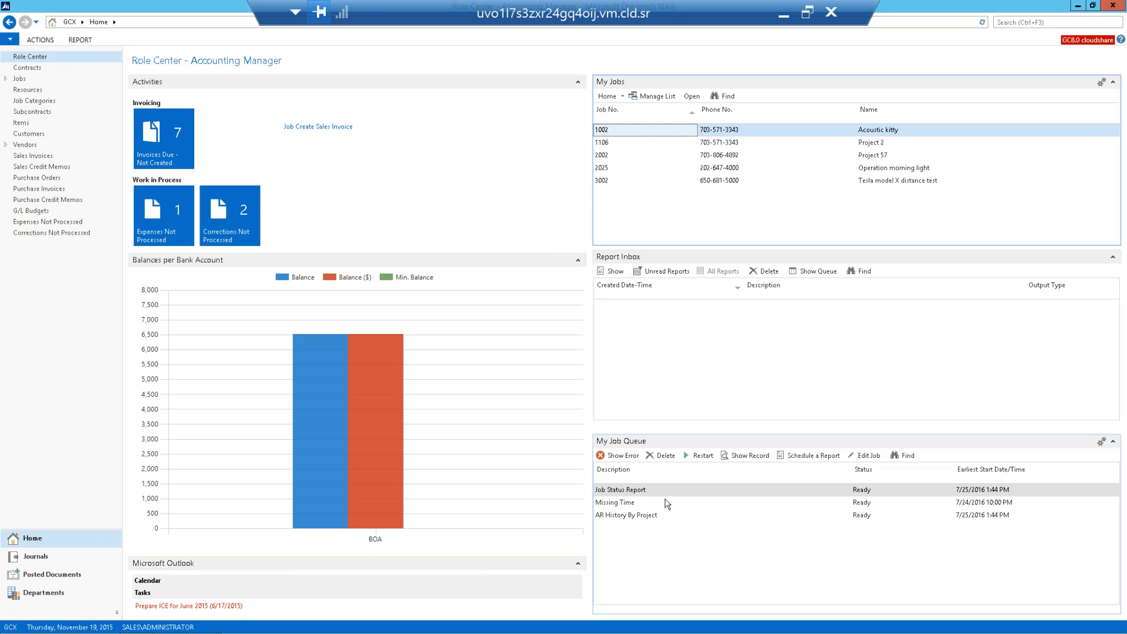
- View the options for scheduling a report and the job queue entry card of the Job Status Report
click(813, 456)
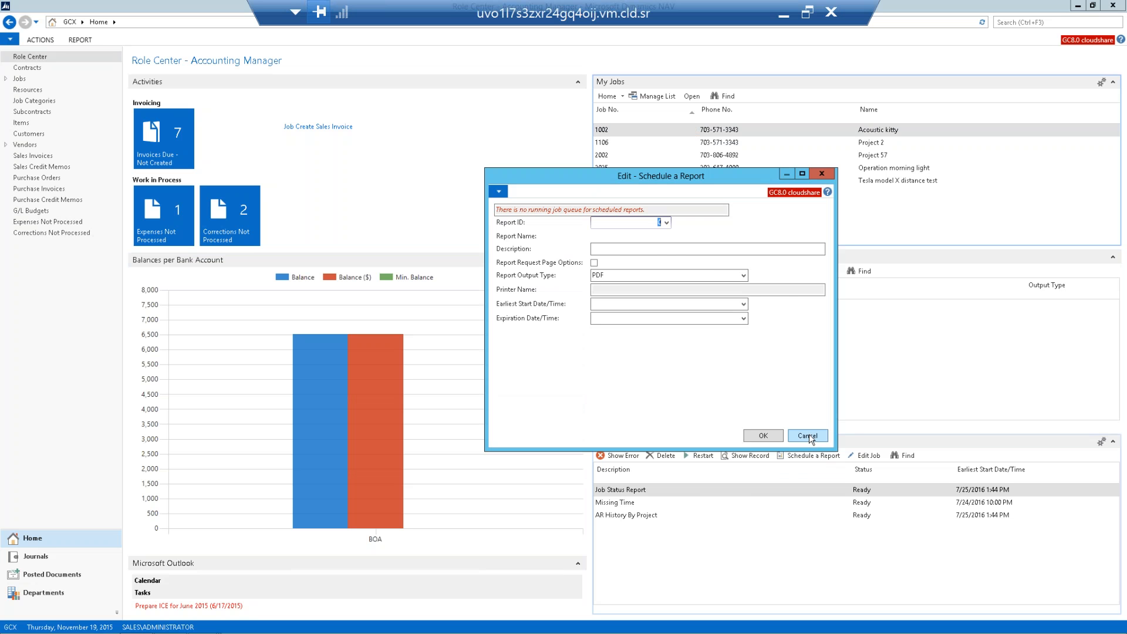
click(809, 435)
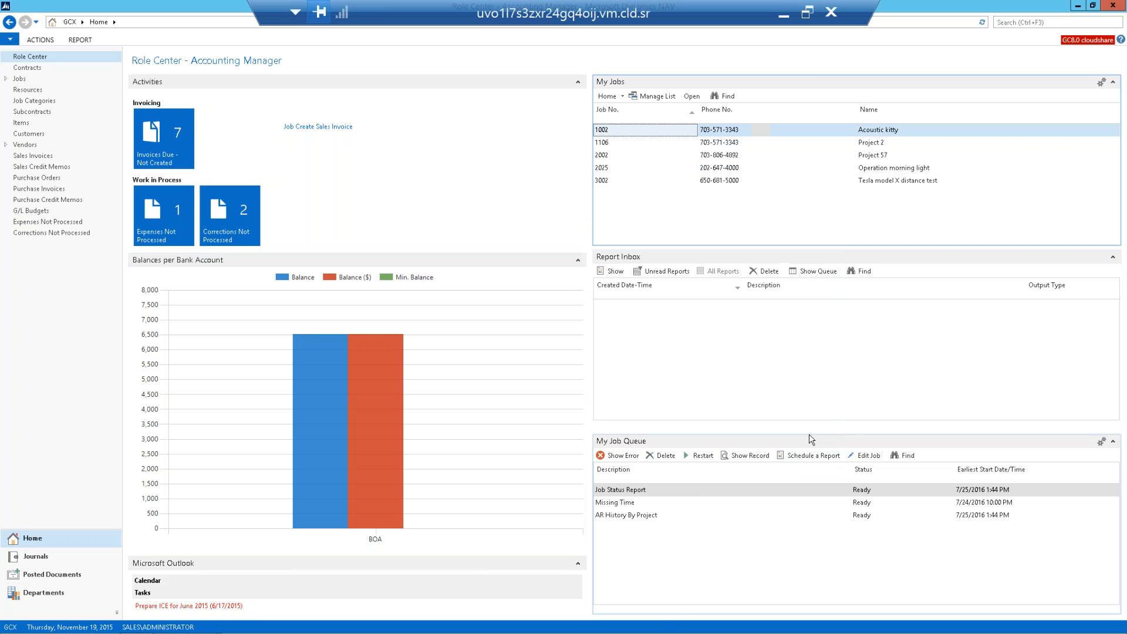
click(863, 457)
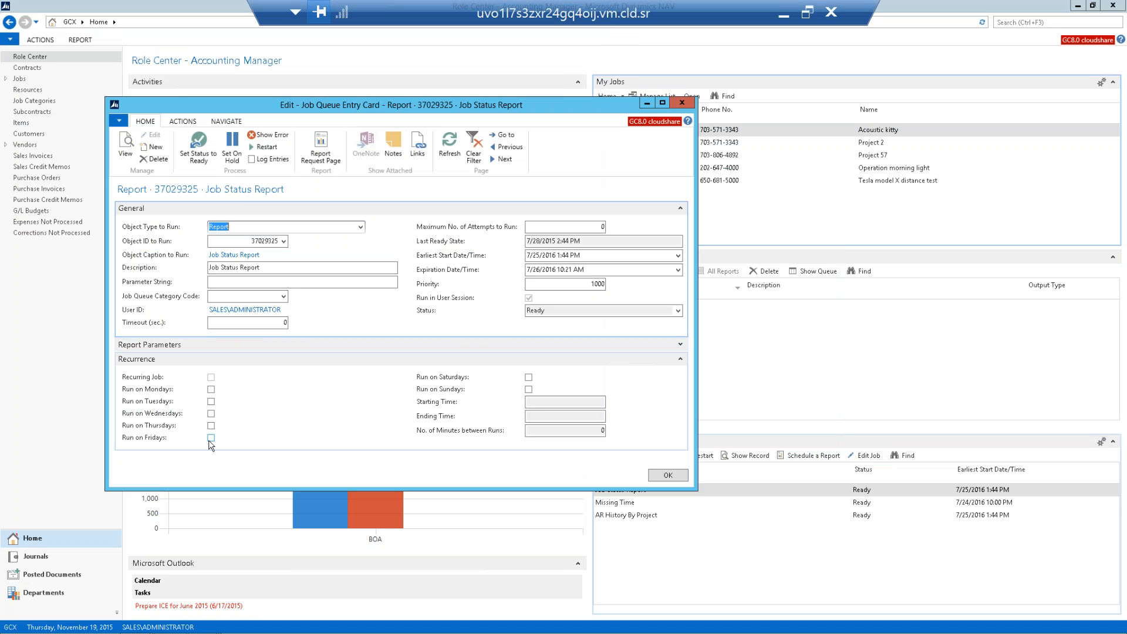
click(682, 104)
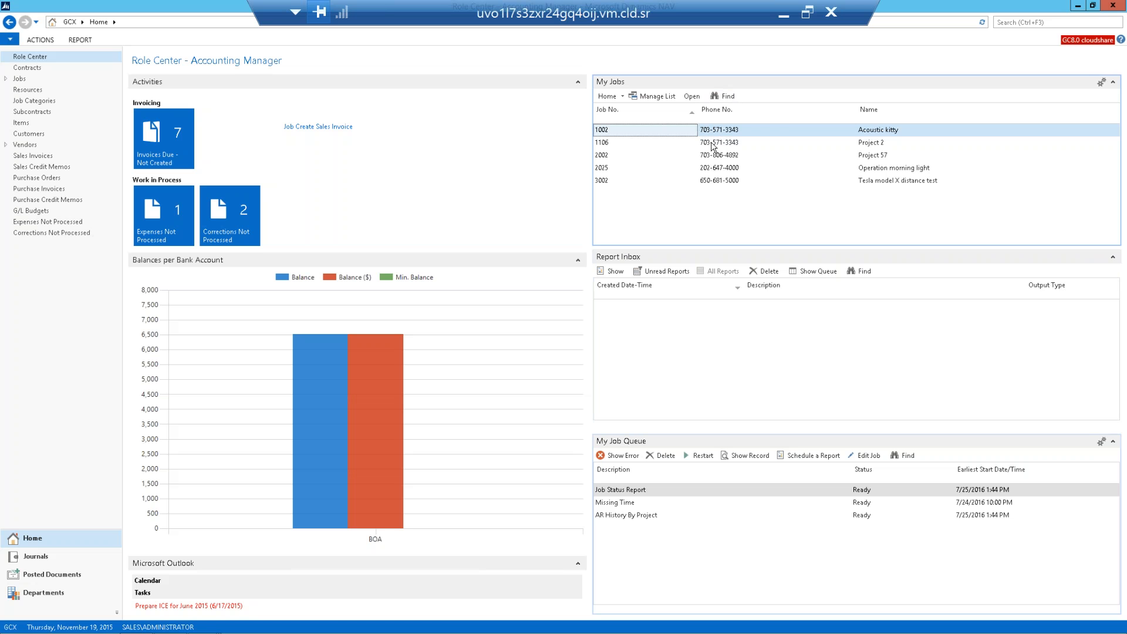
- View the editable My Jobs list and open the job card for Acoustic kitty
click(656, 97)
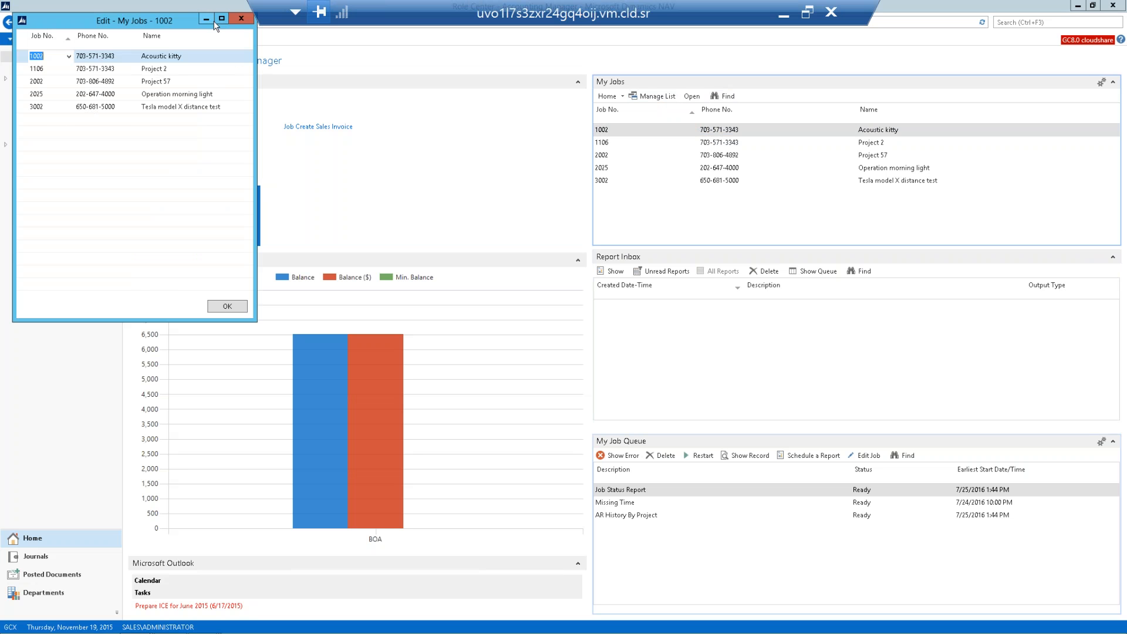
click(236, 20)
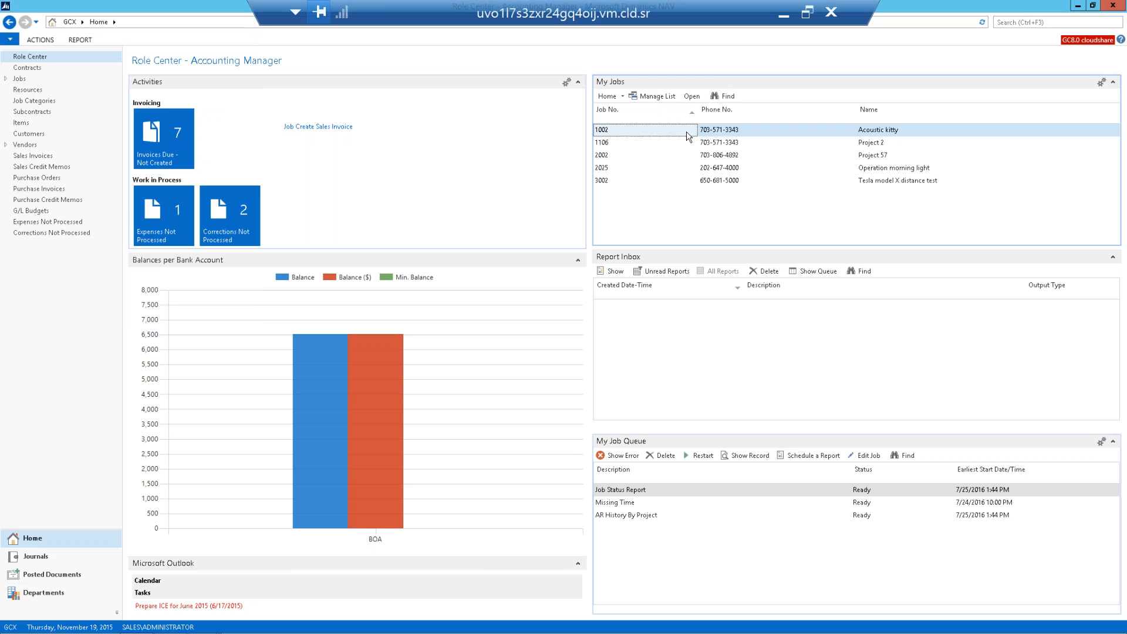
click(721, 134)
double_click(722, 136)
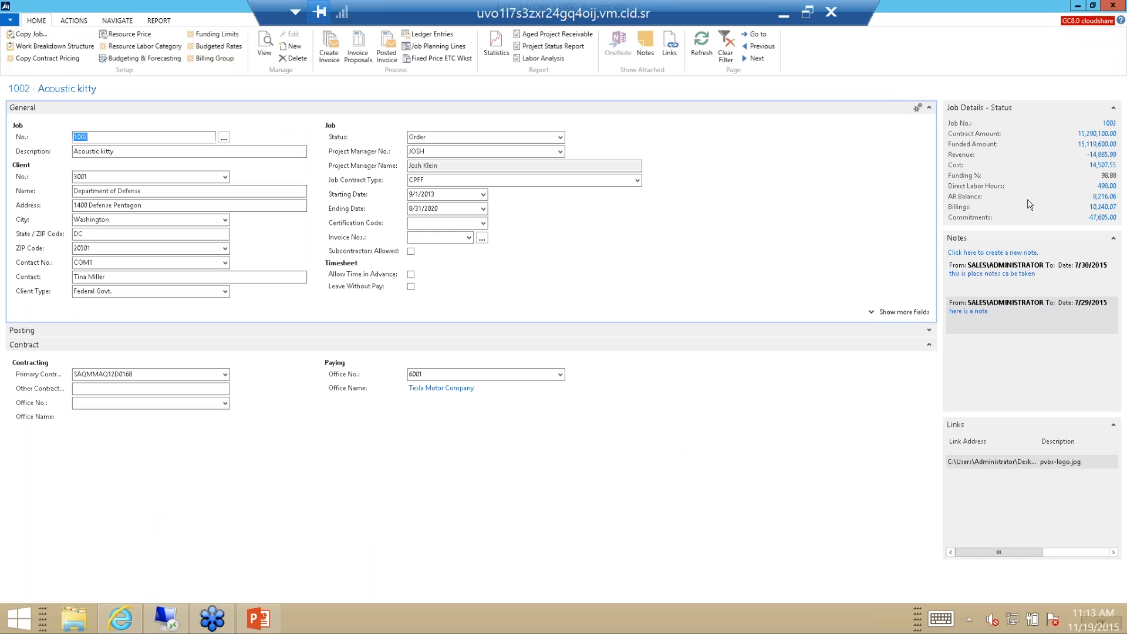
- Drill into the job's AR balance, check the ledger filter and show the posted document for the 10/1/2013 invoice
click(1099, 199)
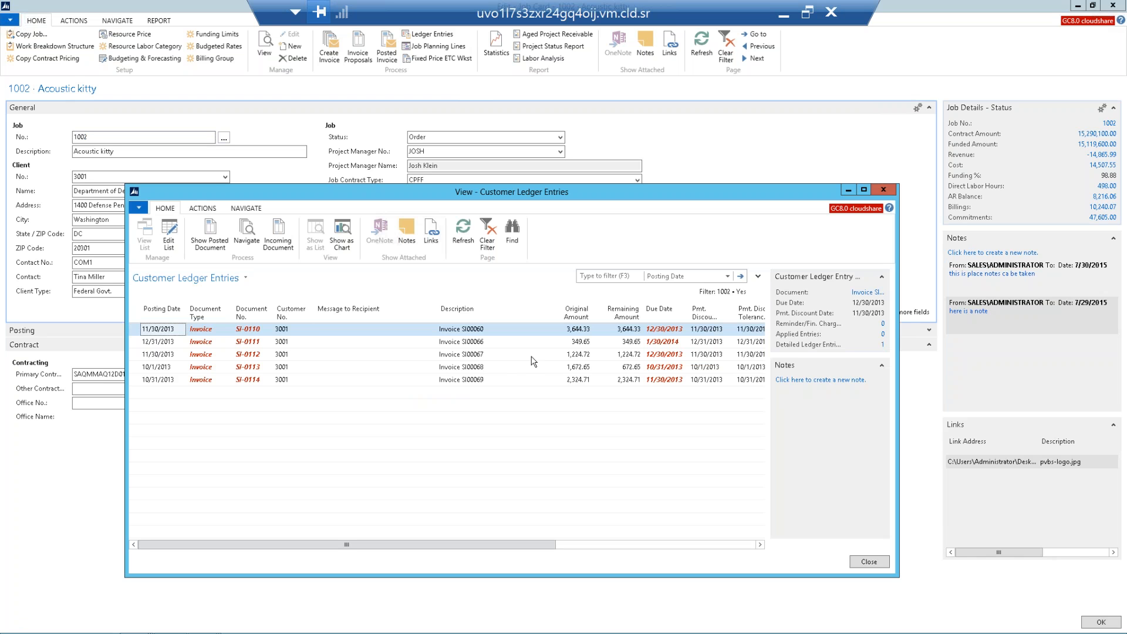
mouse_move(713, 295)
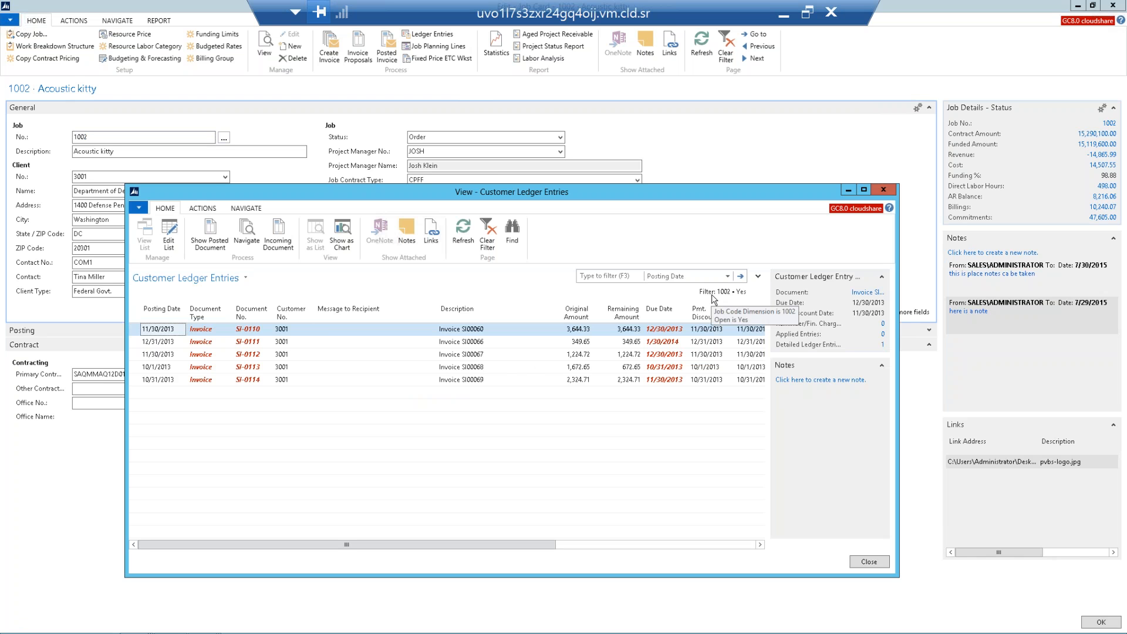
click(460, 368)
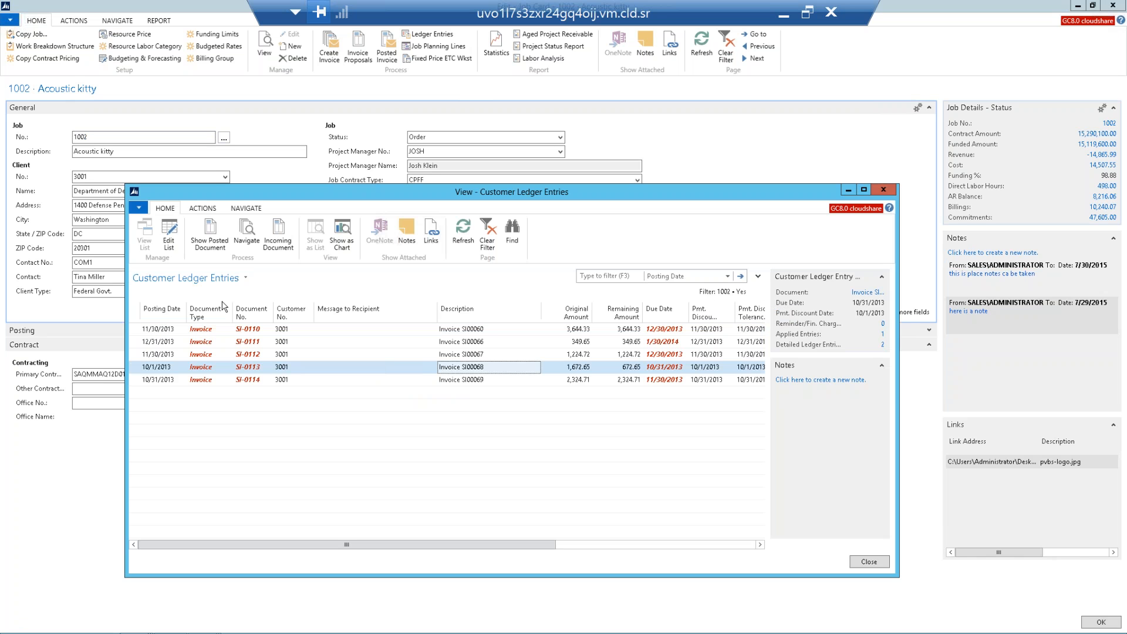
click(207, 236)
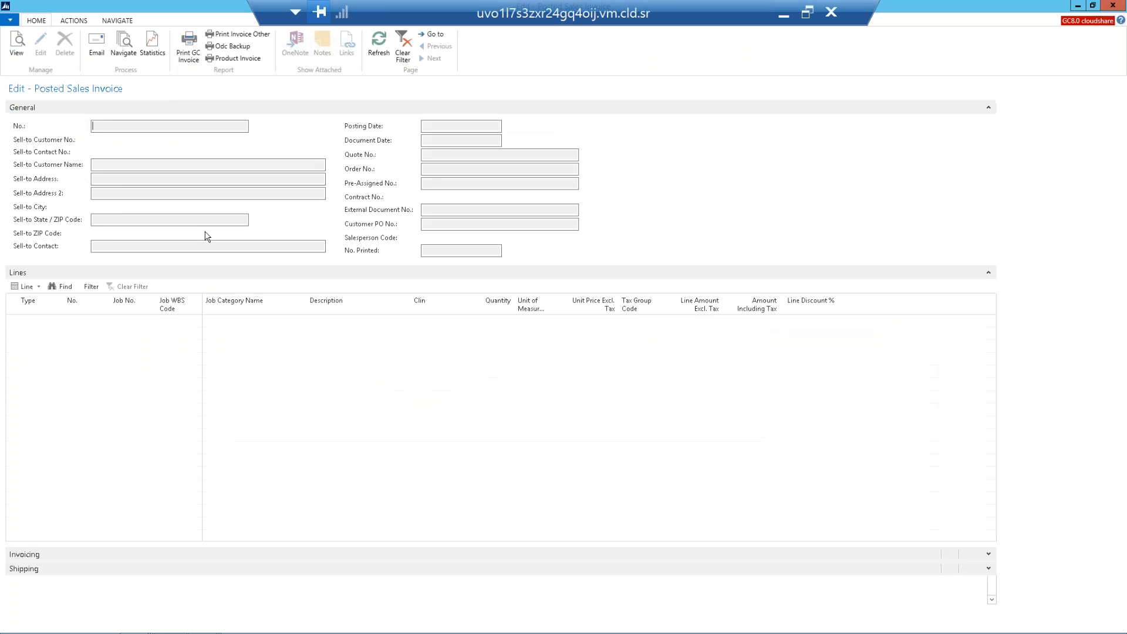
- View the GC invoice print options for the posted sales invoice, and return to the customer ledger entries
click(188, 55)
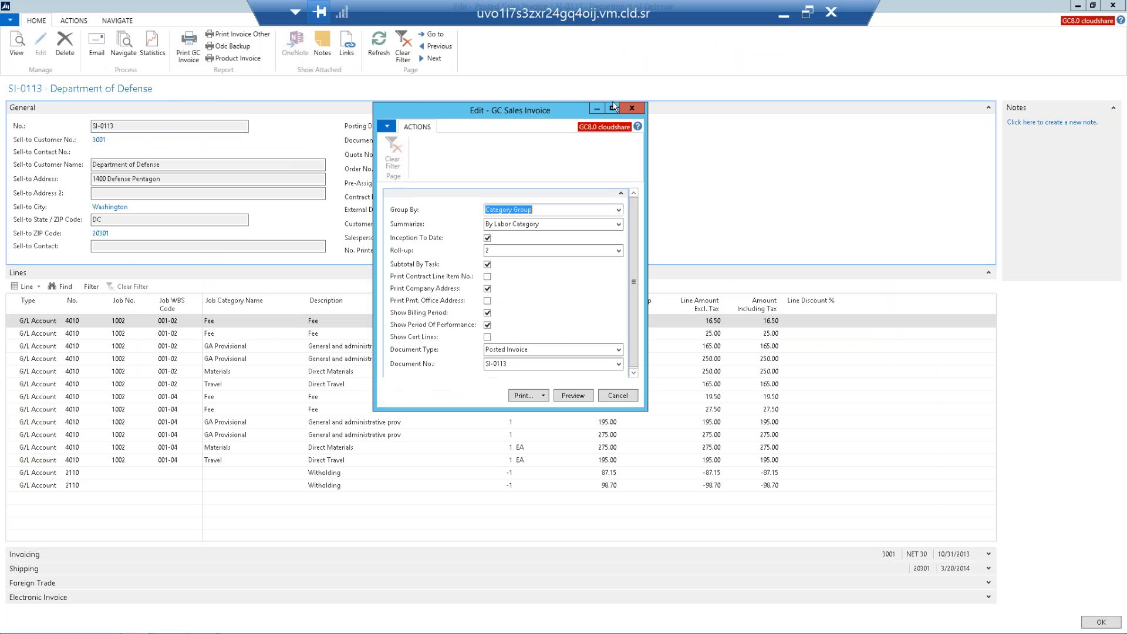
click(631, 109)
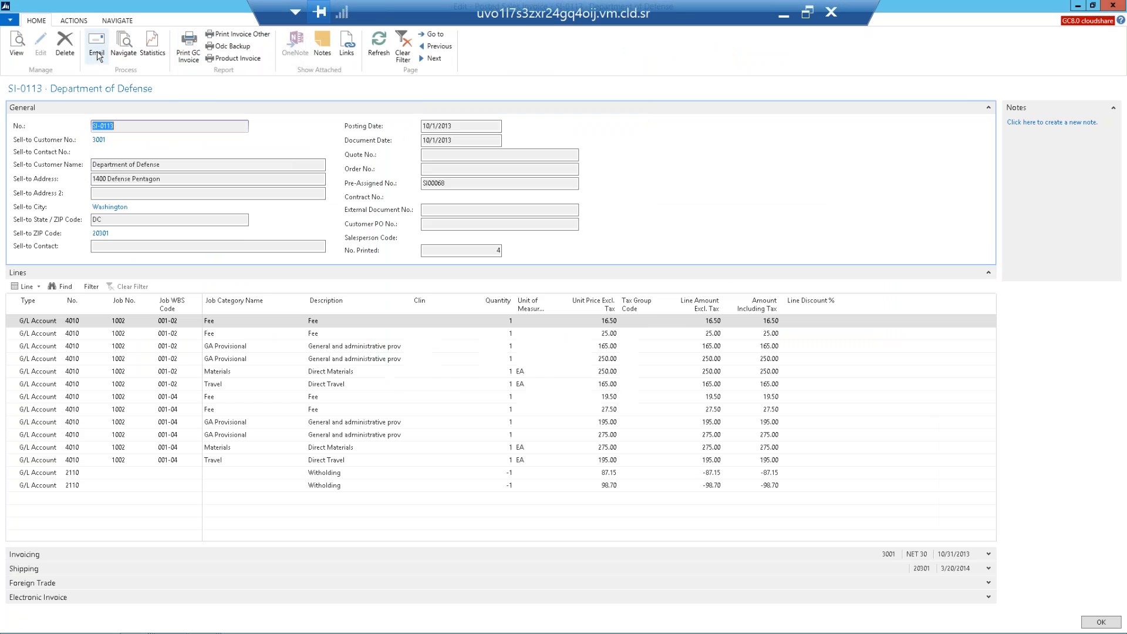
click(1111, 7)
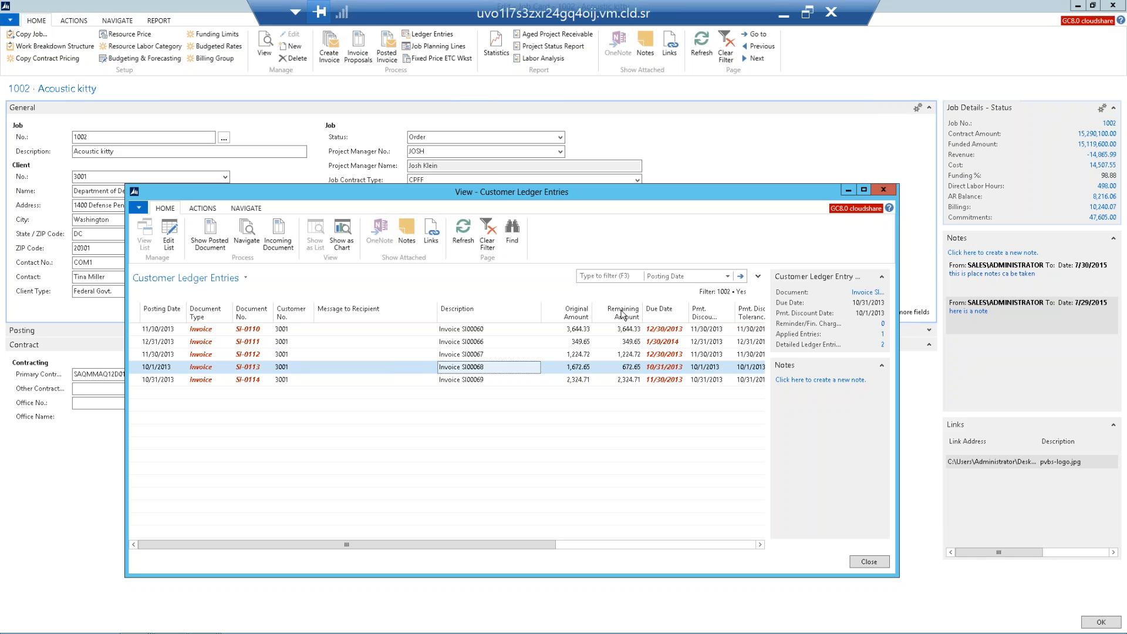
- Drill into the remaining amount of the 10/1/2013 invoice and find the entries related to its 1/25/2015 application
click(632, 368)
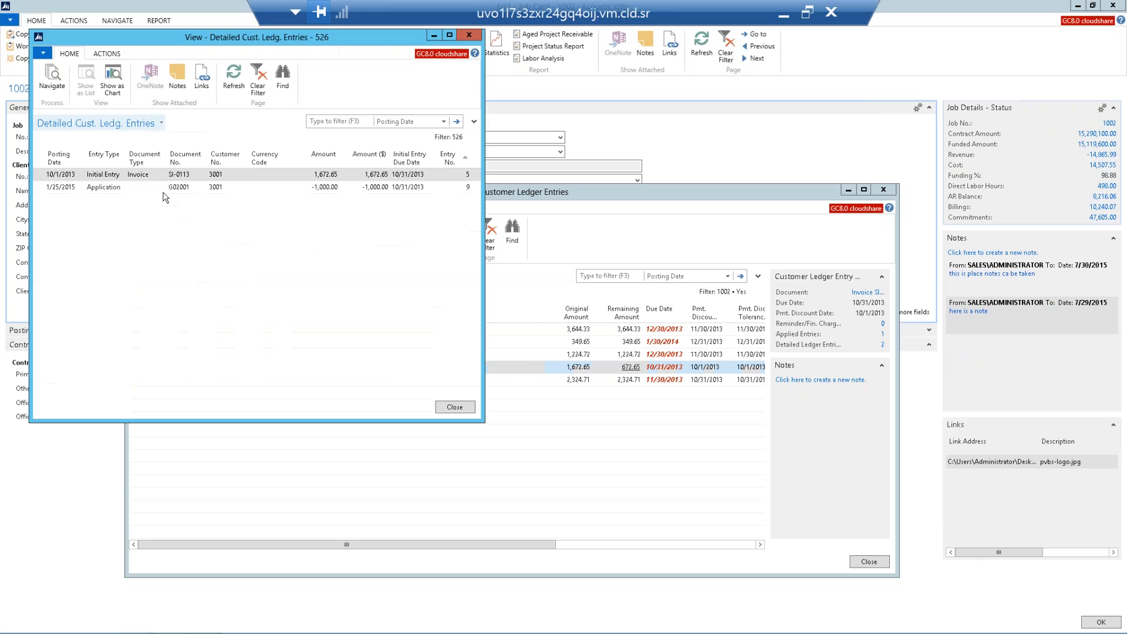
click(159, 187)
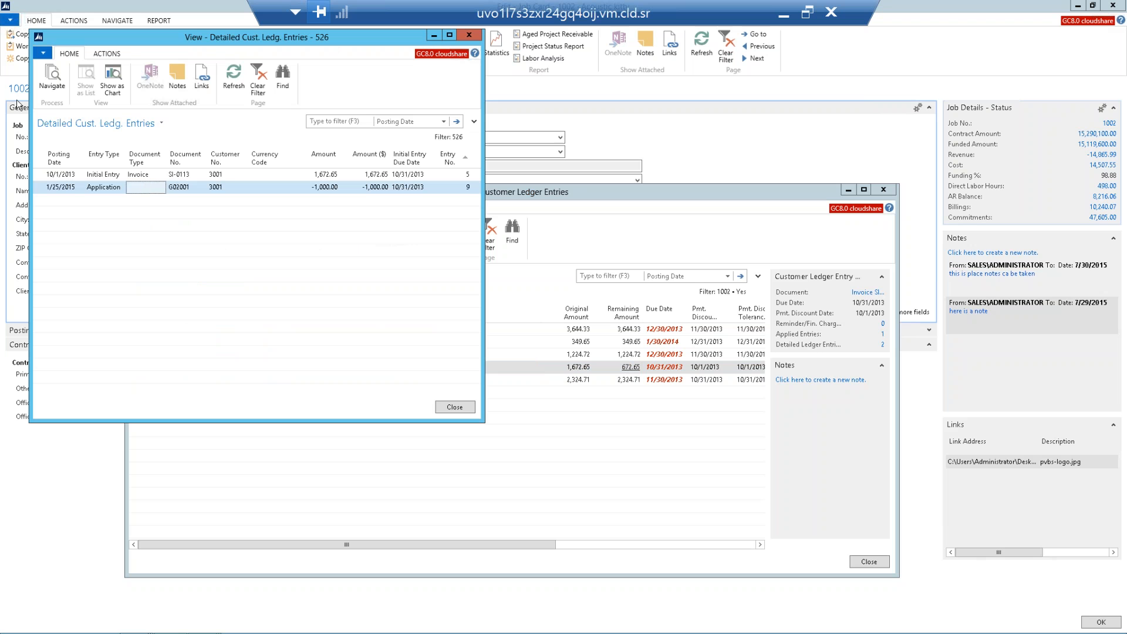
click(52, 82)
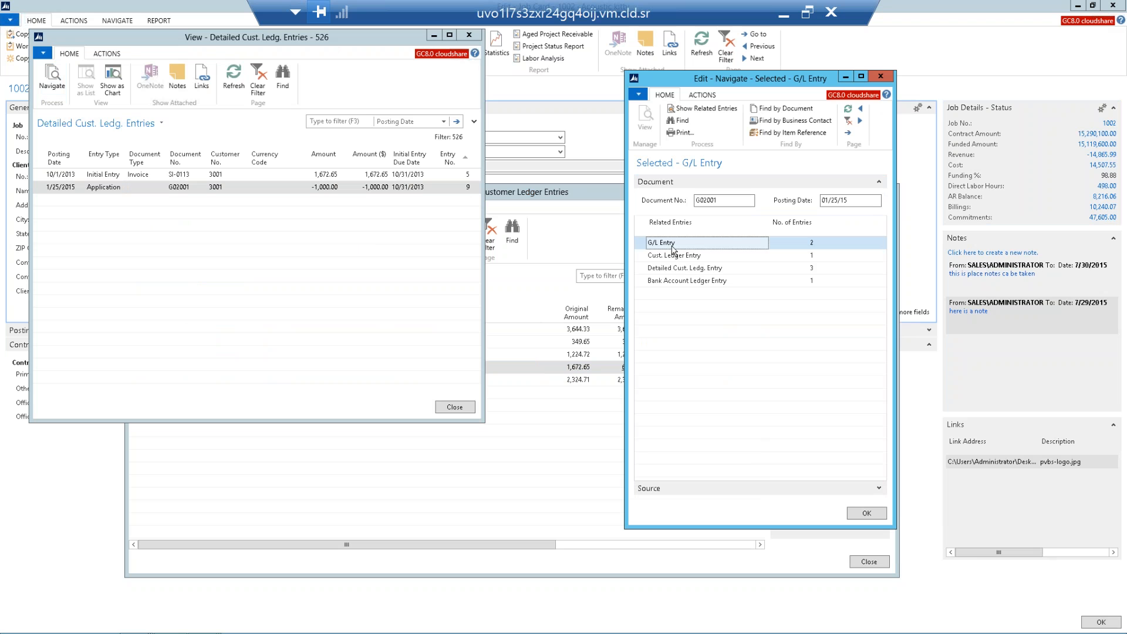
- View the bank account ledger entry related to the 1/25/2015 application, and close it
click(684, 283)
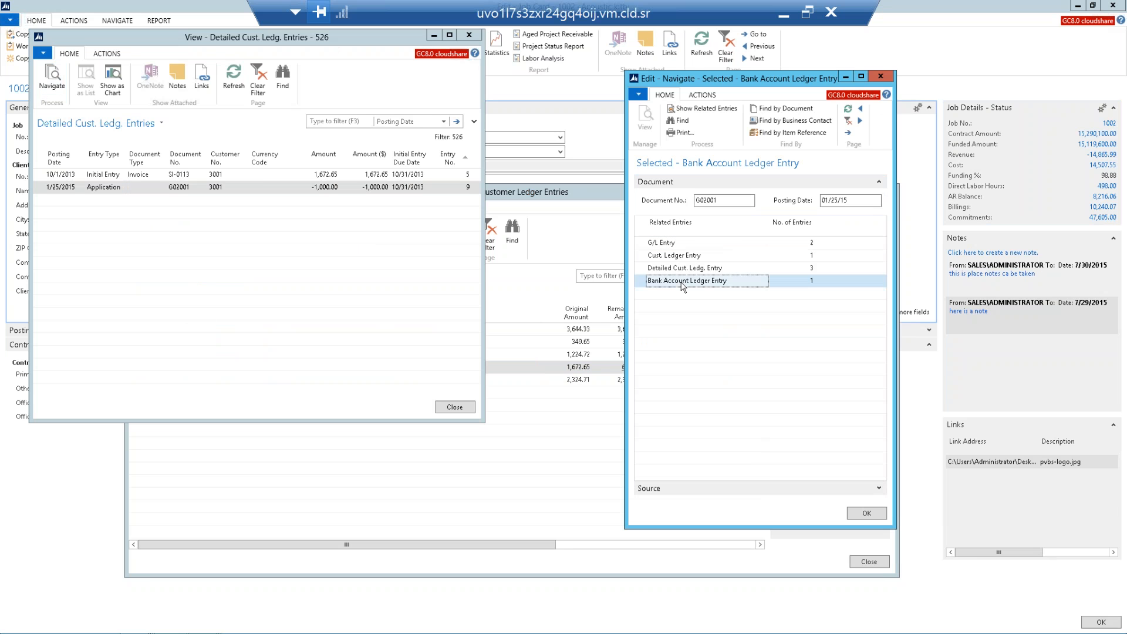
click(702, 110)
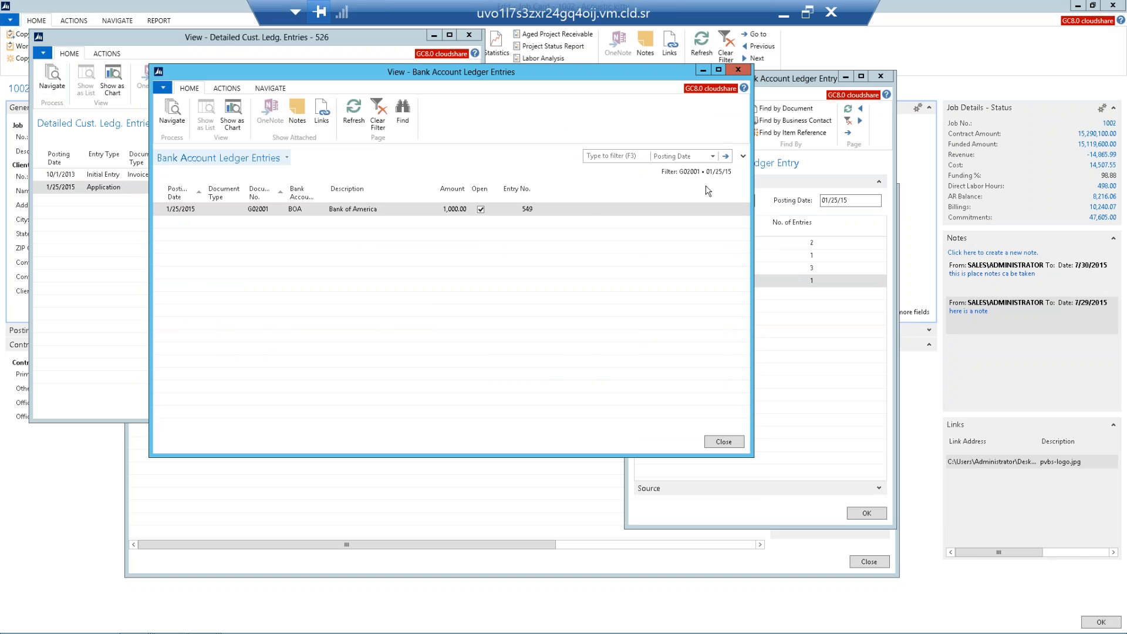
click(738, 69)
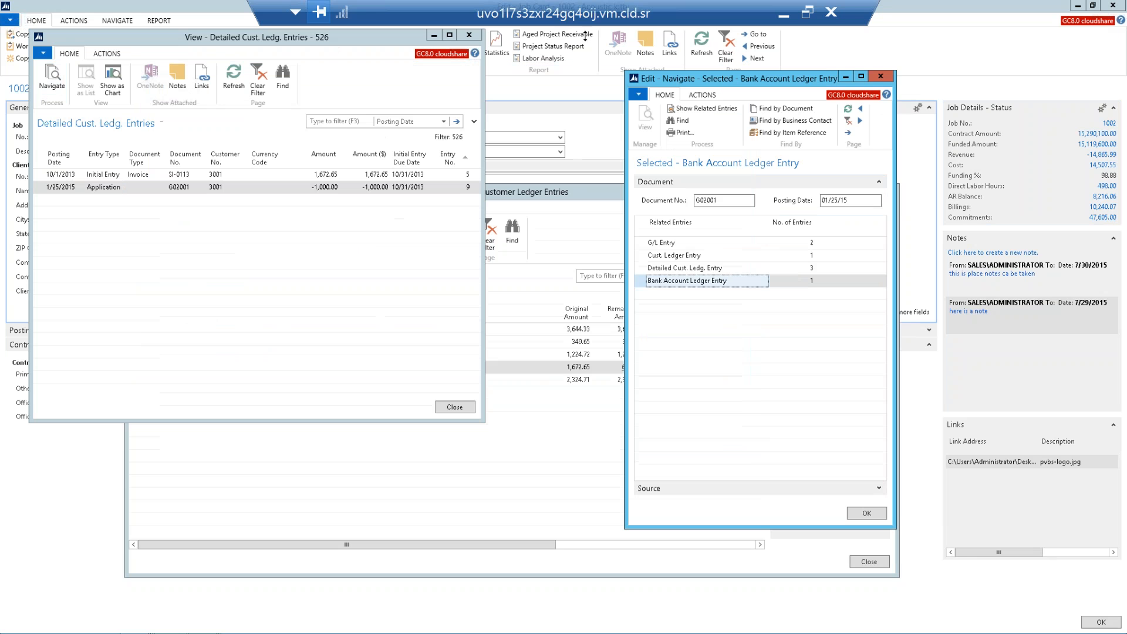
- Close the related-entries window, the ledger entries and the job card, and show the overview of all Departments
click(881, 76)
key(Escape)
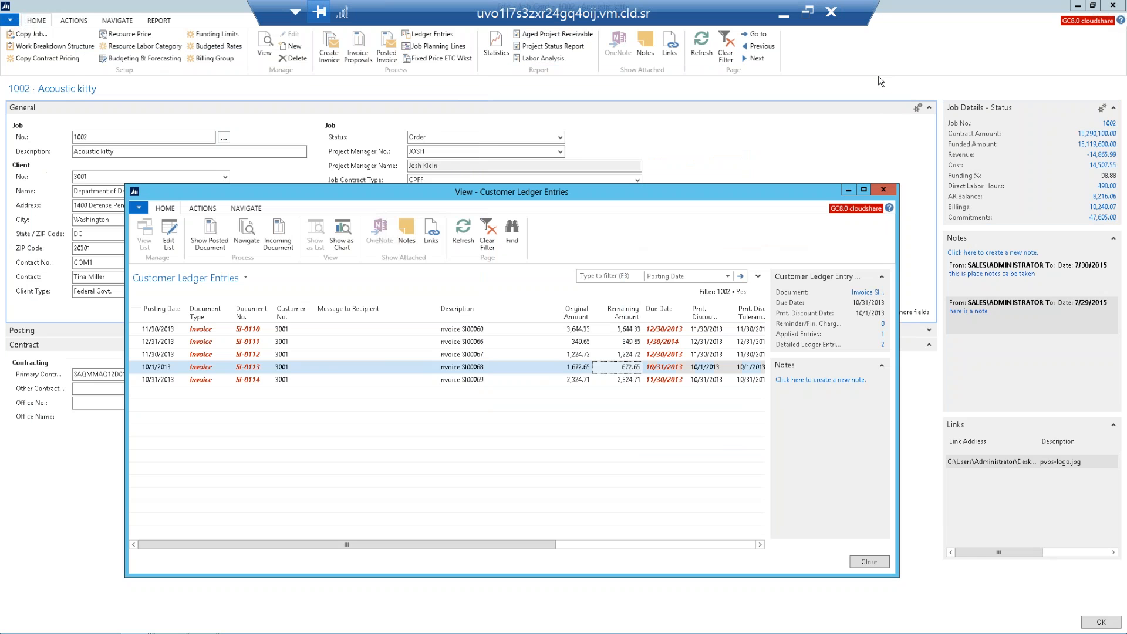
key(Escape)
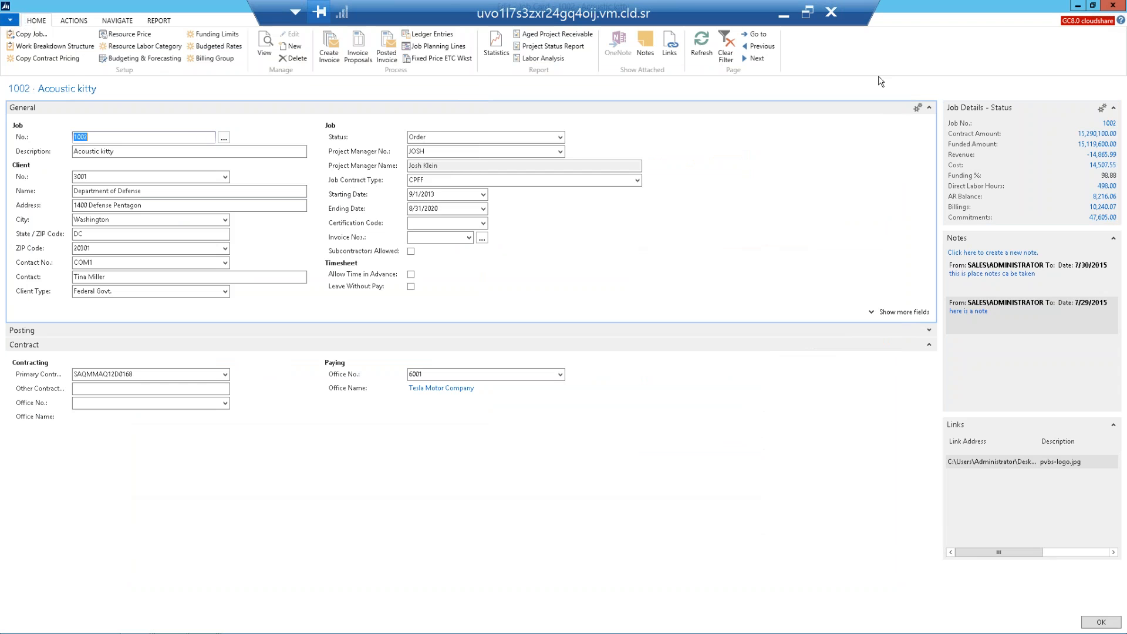
key(Escape)
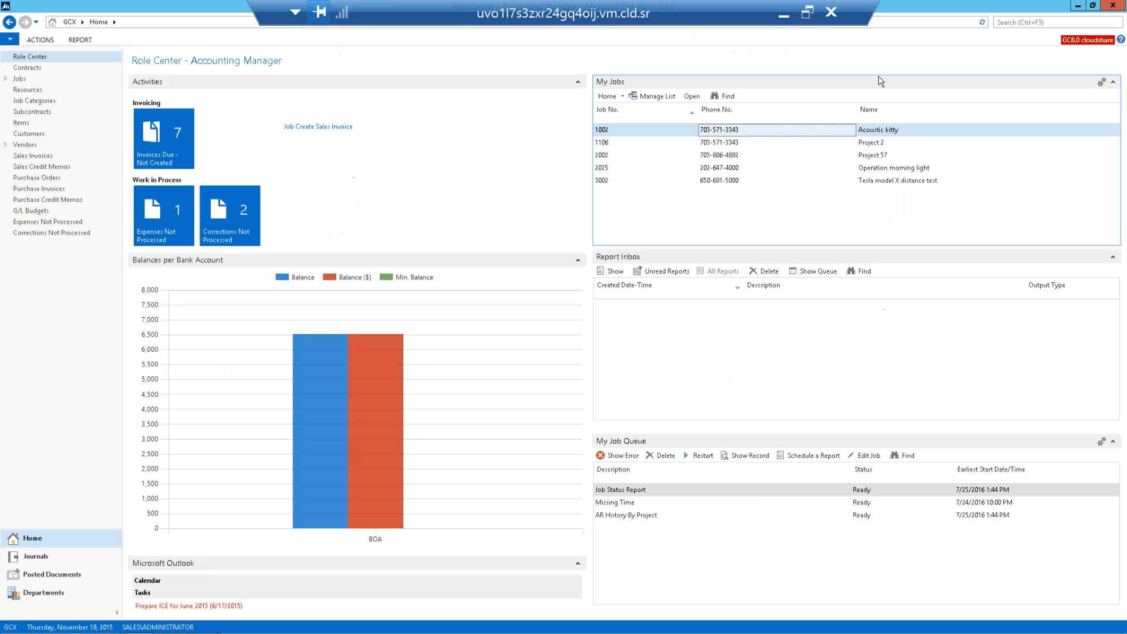
click(43, 593)
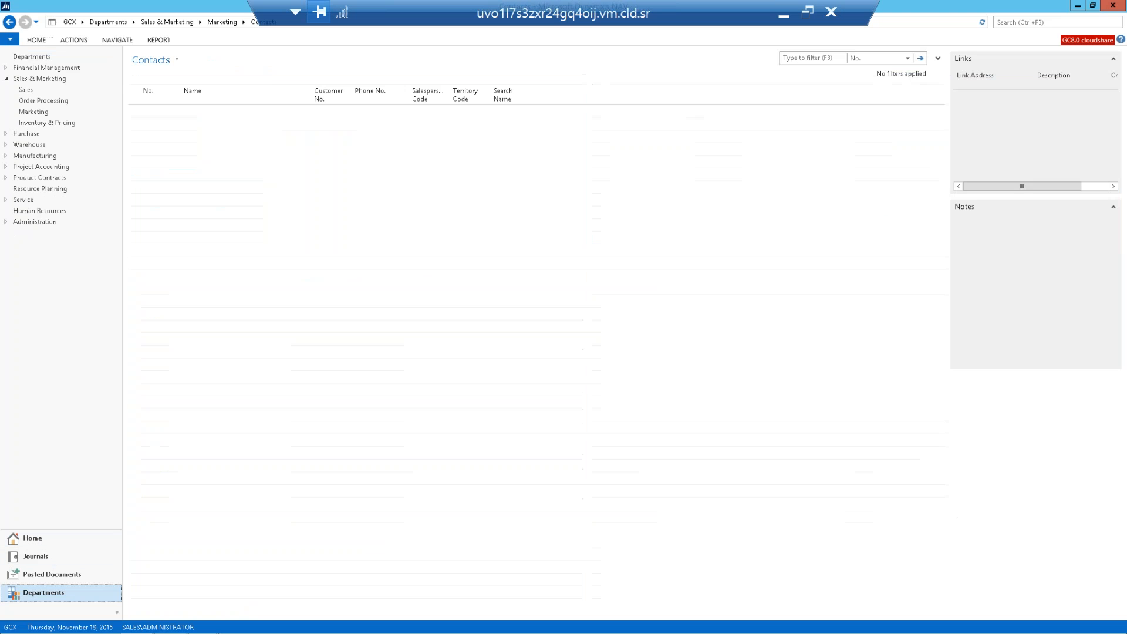
click(31, 57)
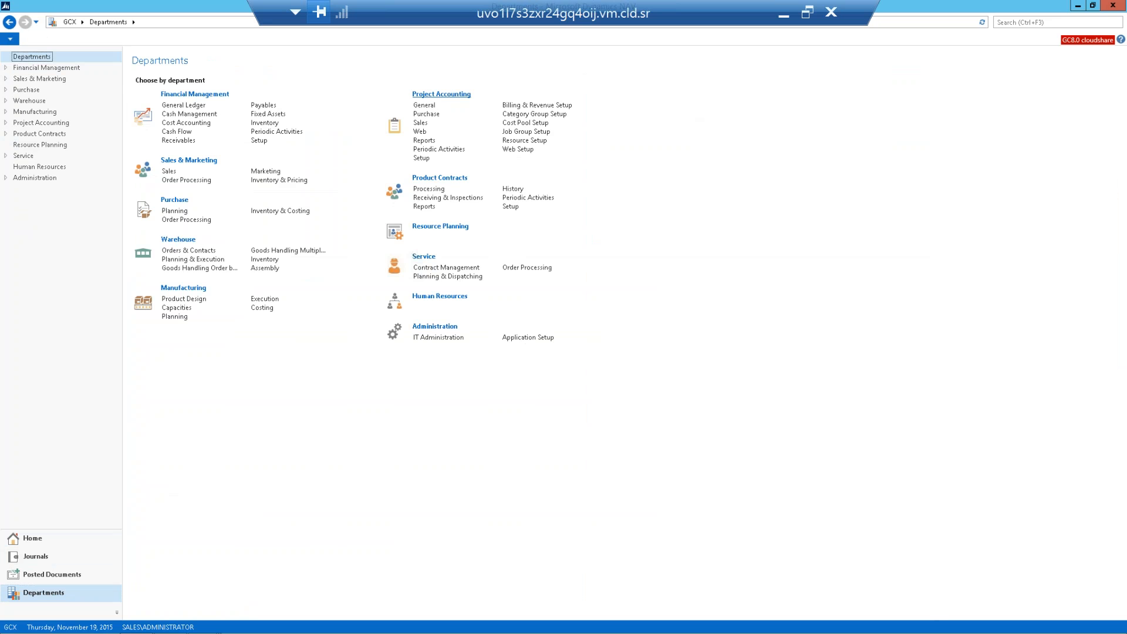
- Switch to the employee web portal in Internet Explorer and view the timesheet
mouse_move(177, 631)
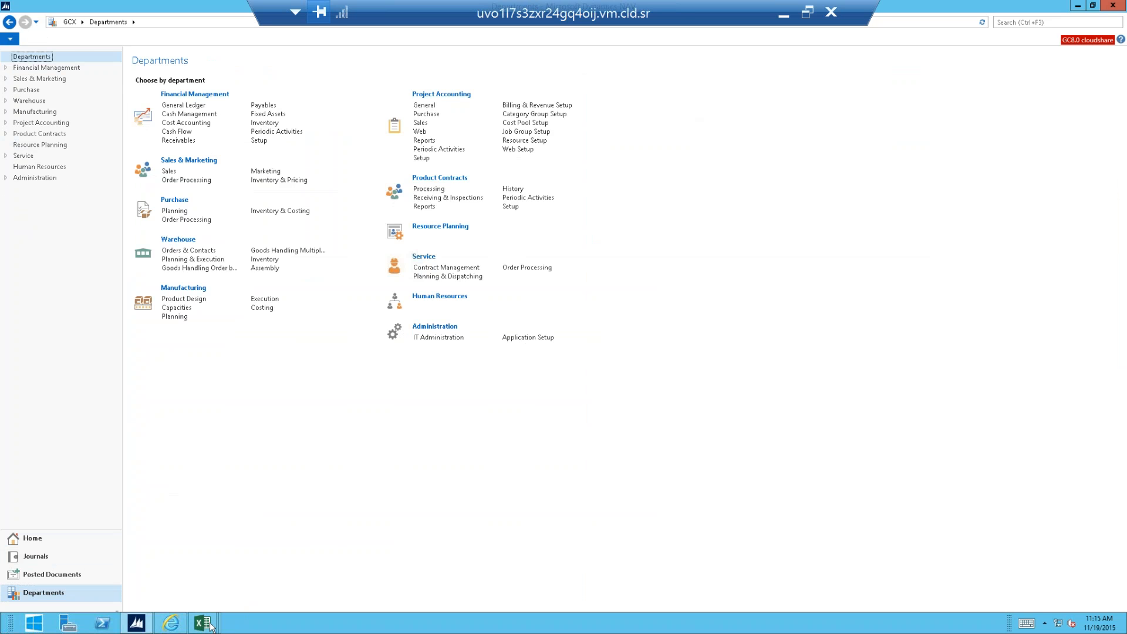
click(176, 630)
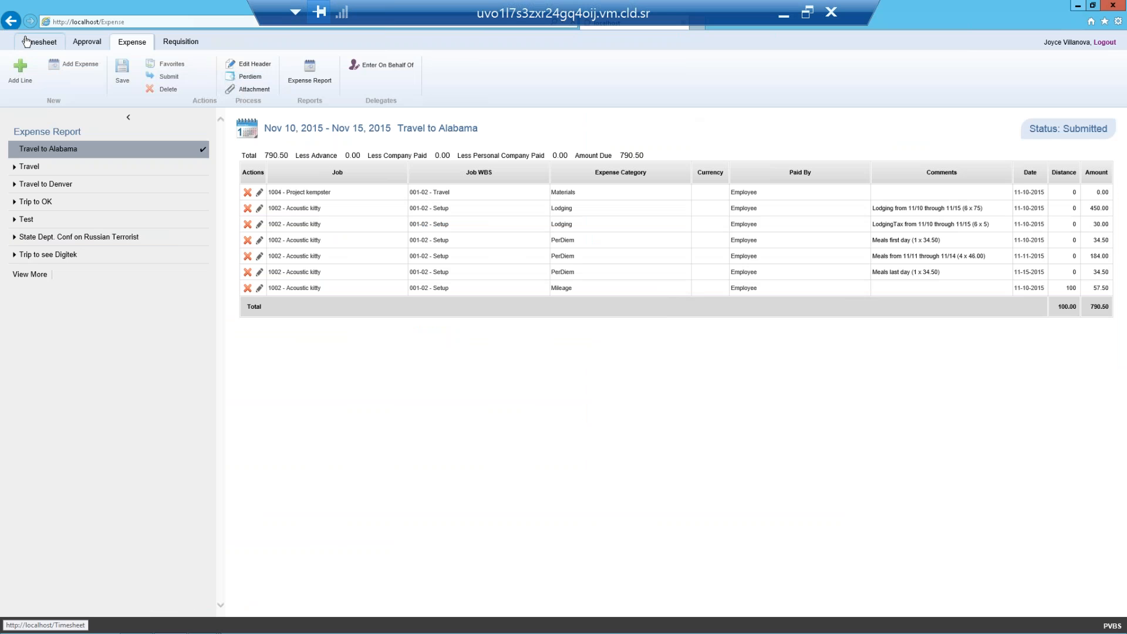
click(26, 41)
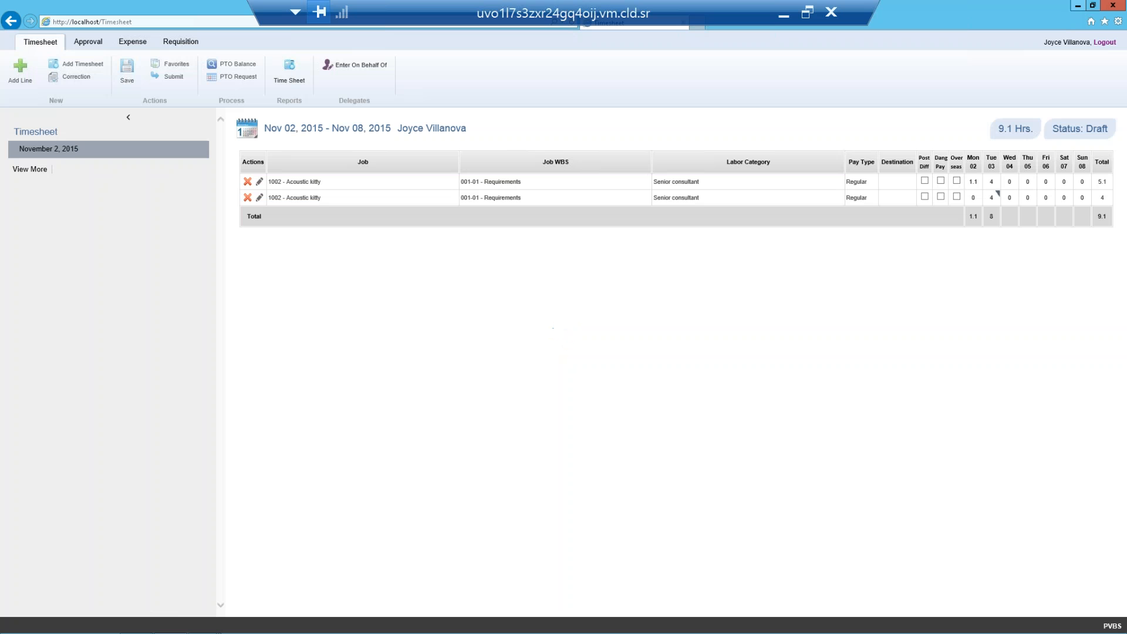
- Switch back to Dynamics NAV and show the list of Project Accounting reports
mouse_move(207, 633)
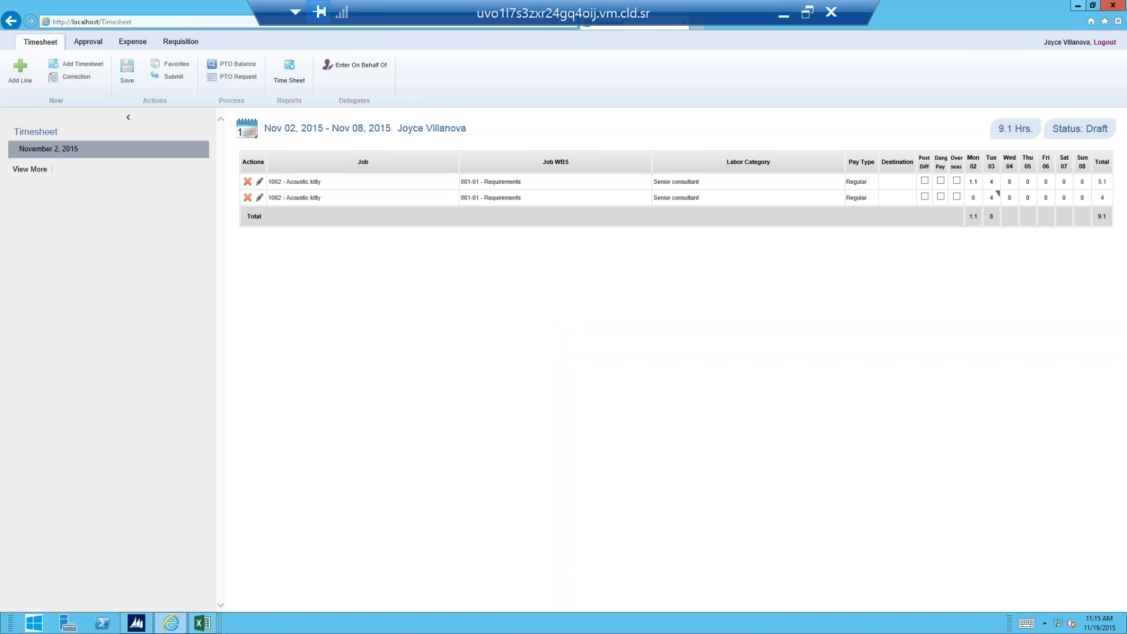
click(136, 623)
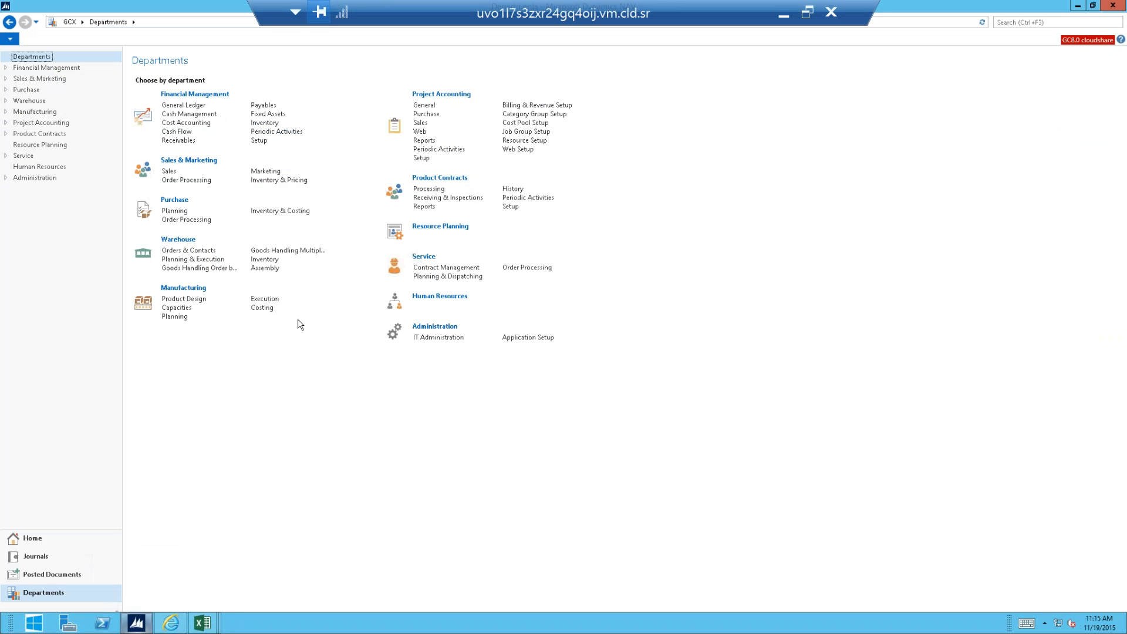
click(424, 140)
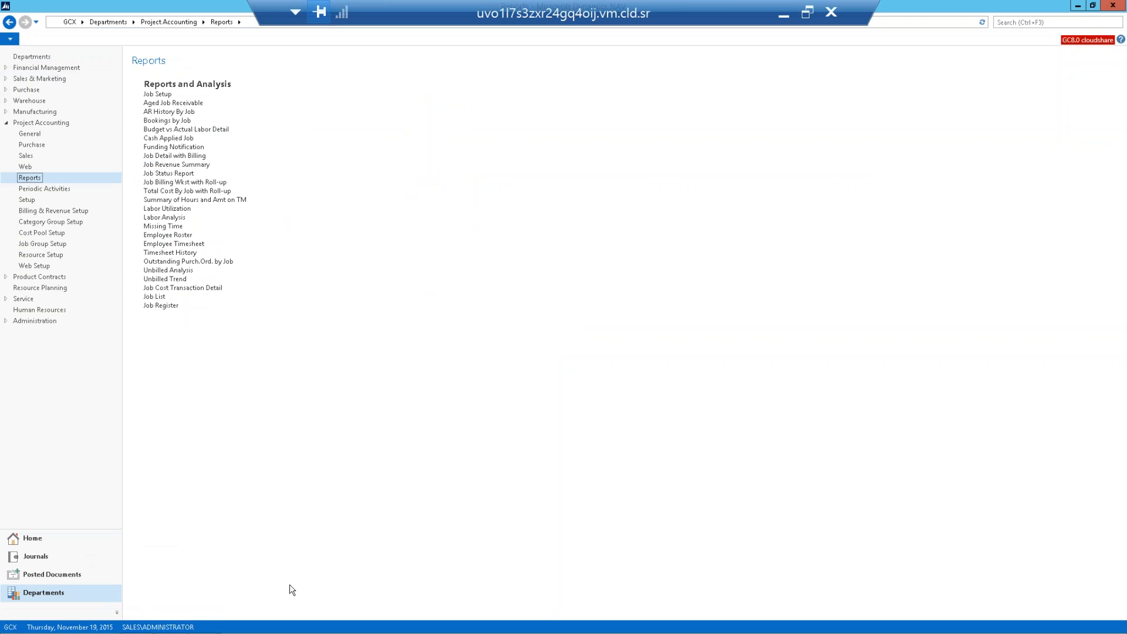
- Switch to the Projects_v2.5 - New Graphics workbook in Excel and view the GL Detail dashboard
click(210, 627)
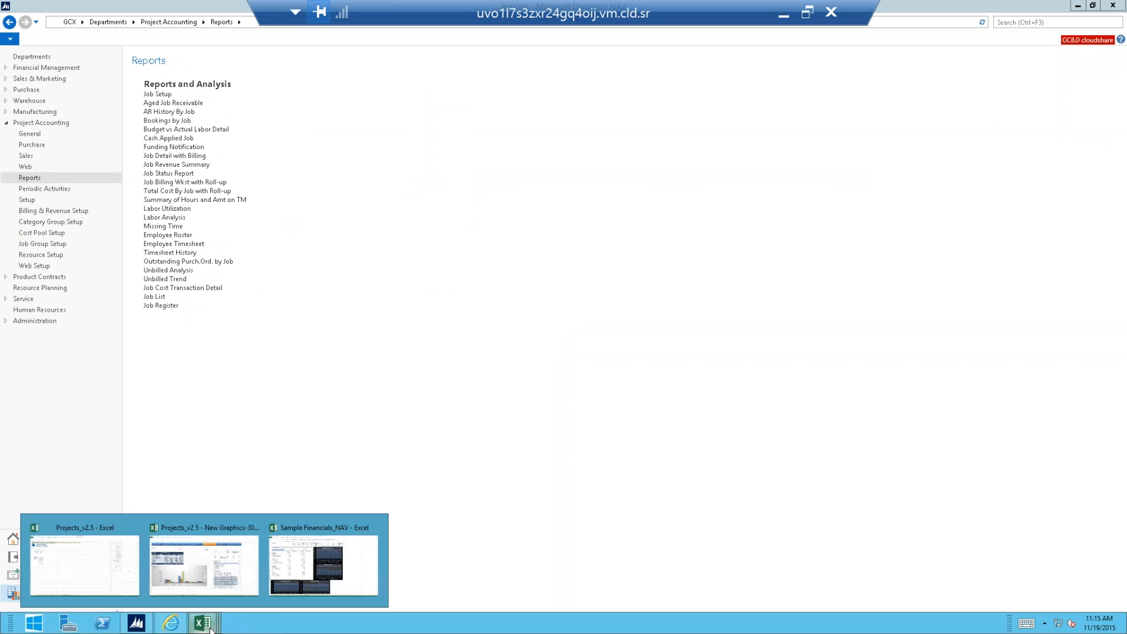
click(200, 590)
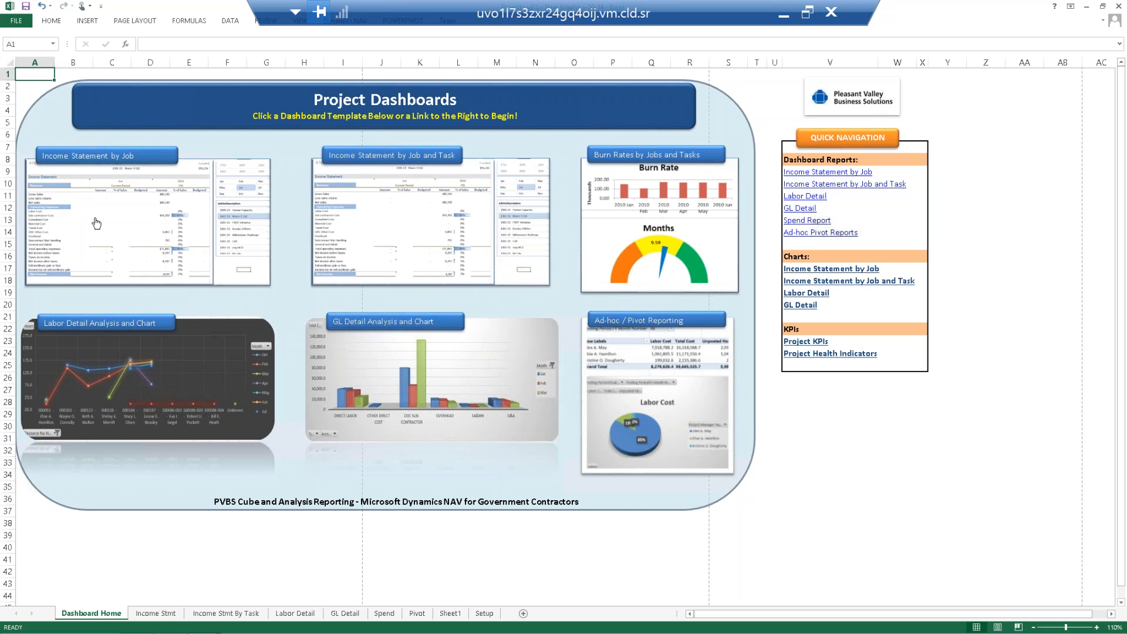
click(117, 376)
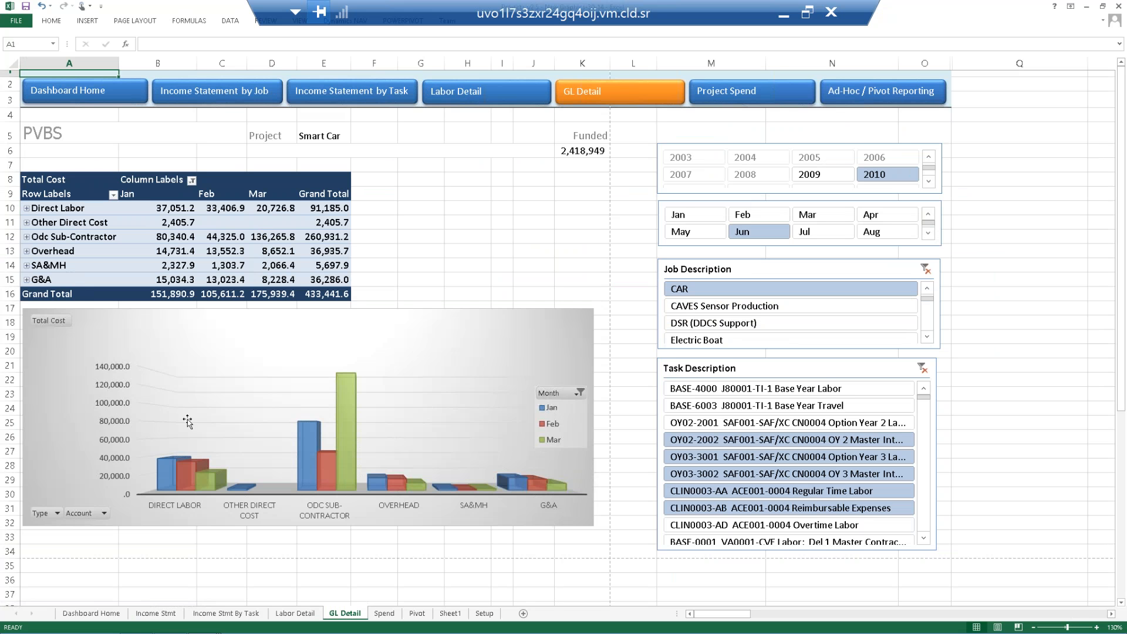
- Examine the Spend sheet's March 2010 project revenue, April 2010 spent amount and burn rate chart, and minimize the workbook
click(384, 613)
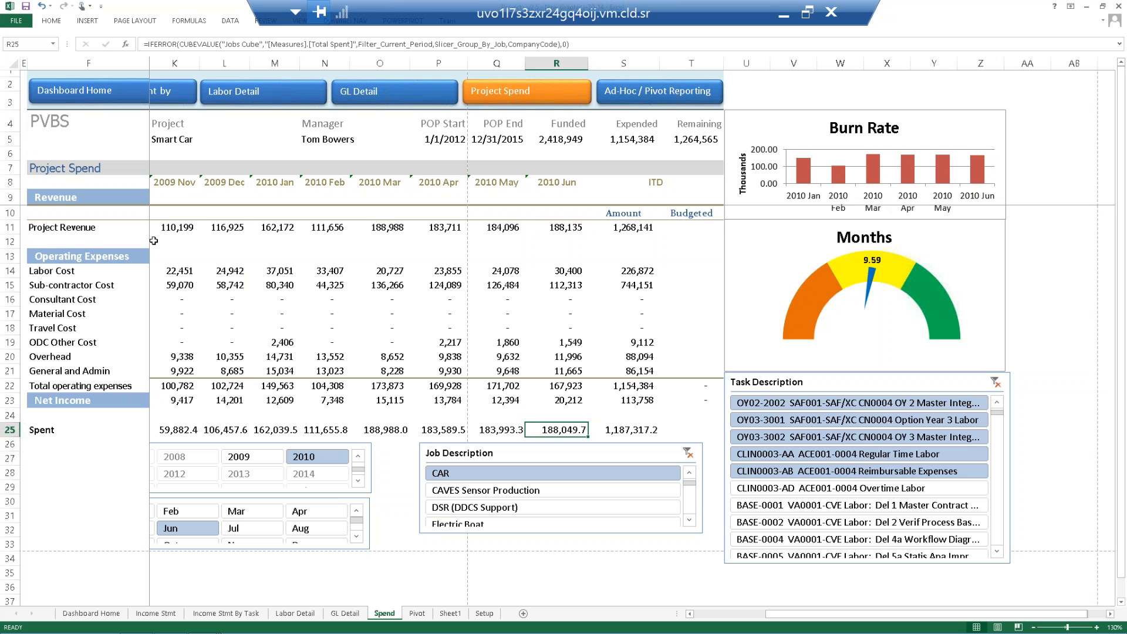
click(387, 228)
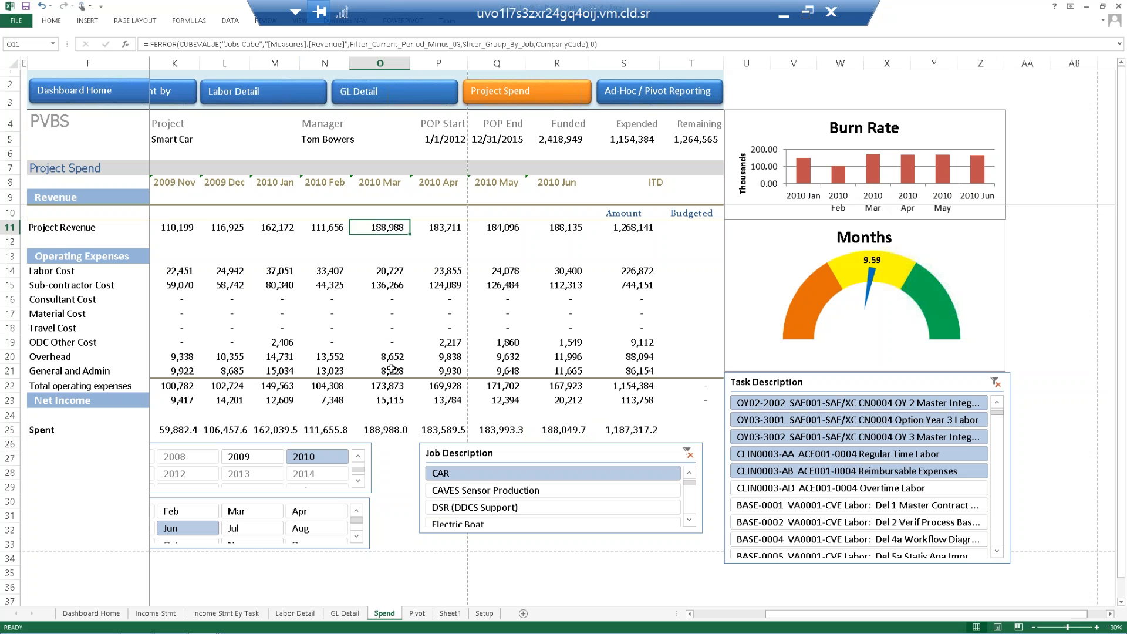
click(447, 430)
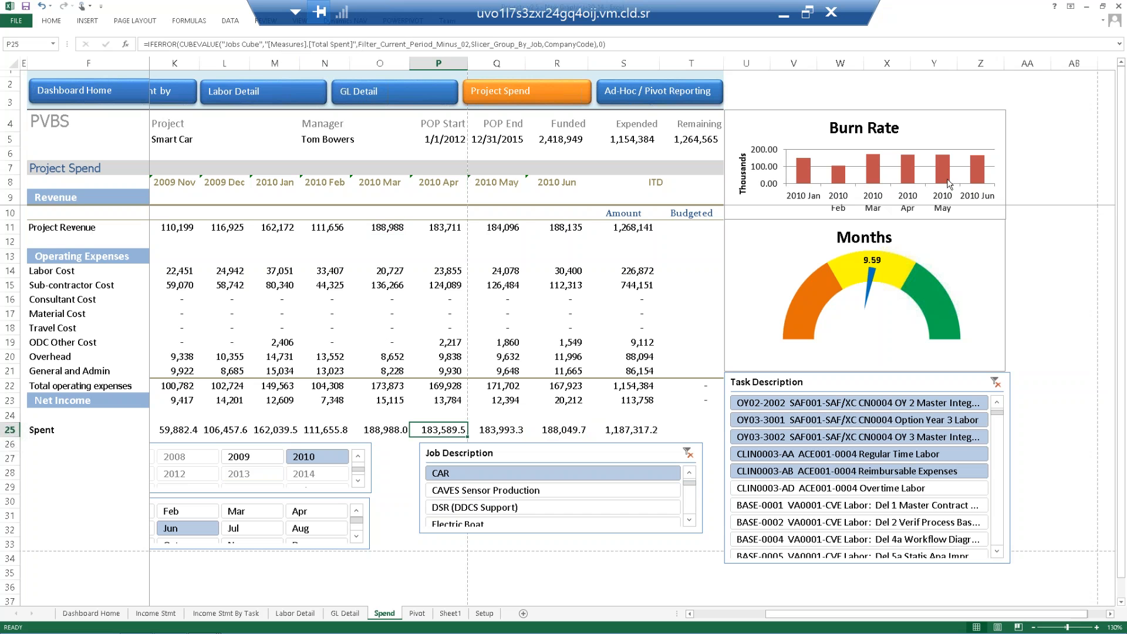
mouse_move(949, 183)
click(1090, 8)
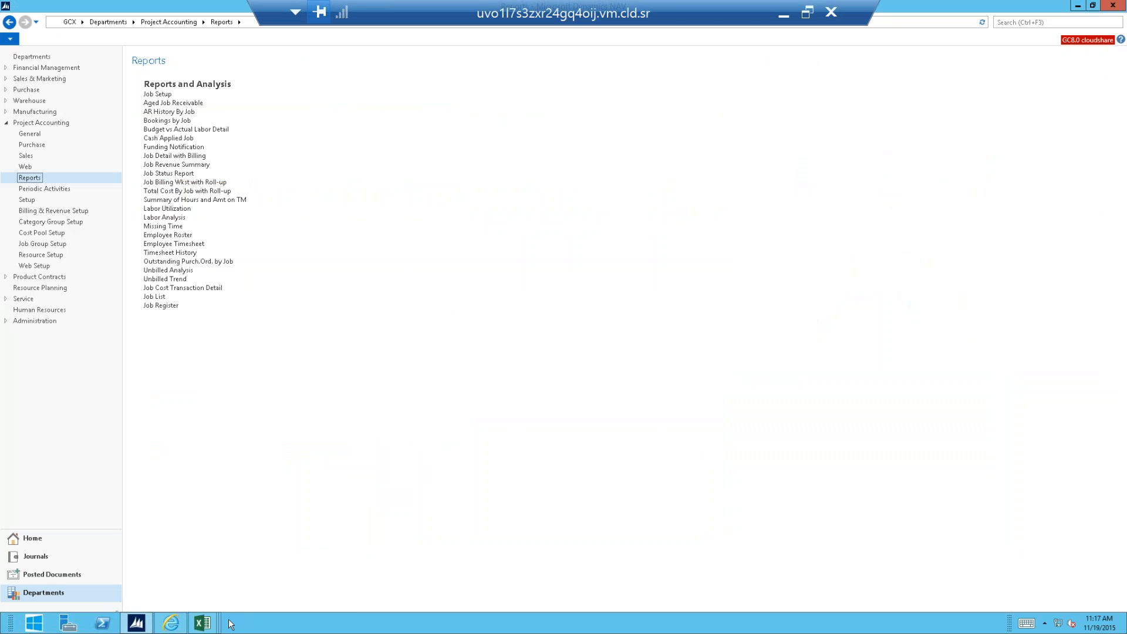
- Open the Sample Financials_NAV workbook and view its Dashboard, Balance Sheet and Indirect Rates Trend sheets
mouse_move(212, 628)
click(306, 565)
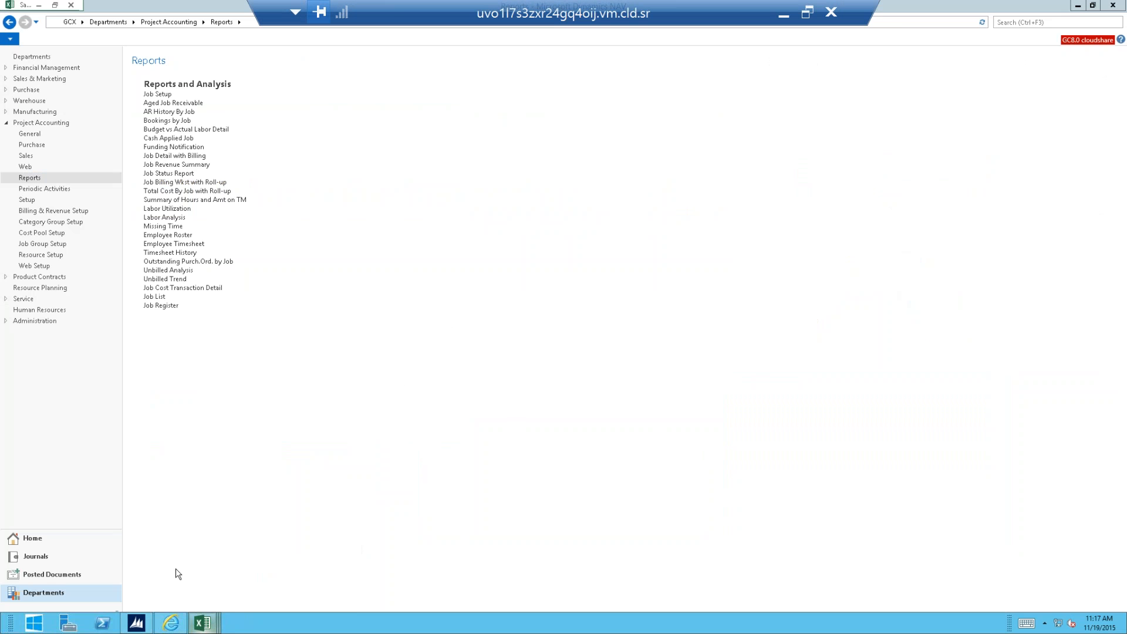
click(79, 614)
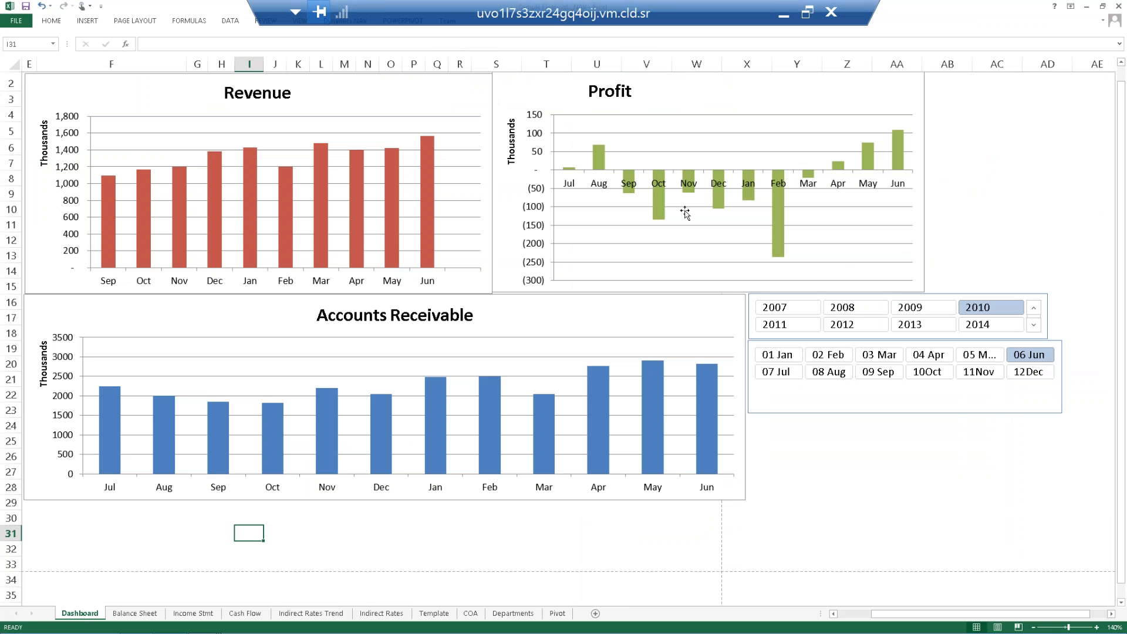
click(146, 614)
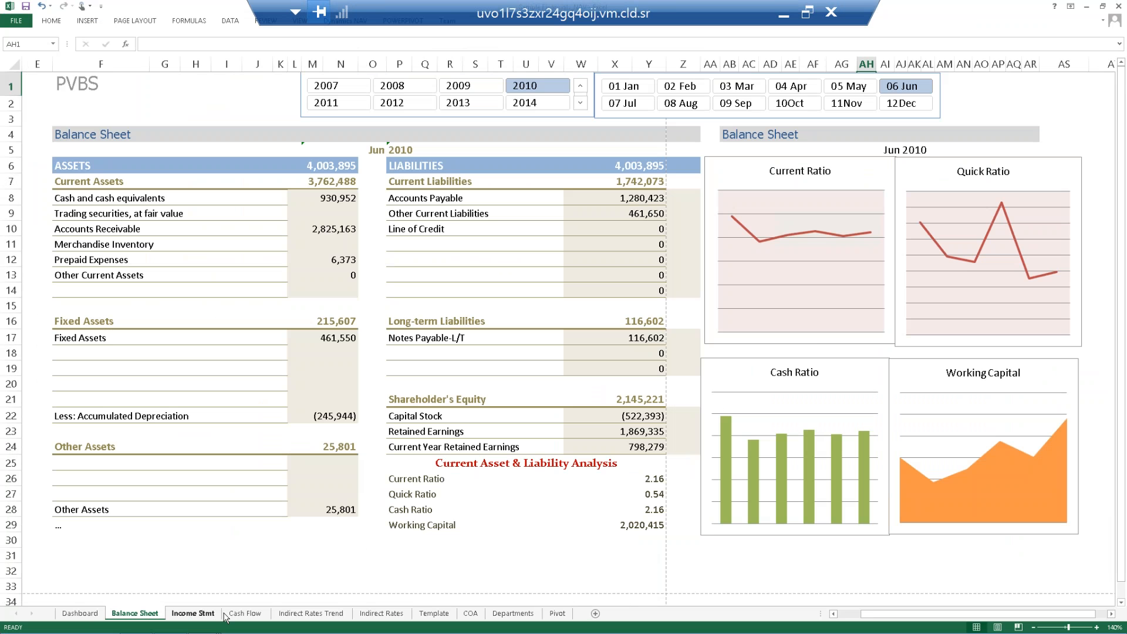
click(313, 613)
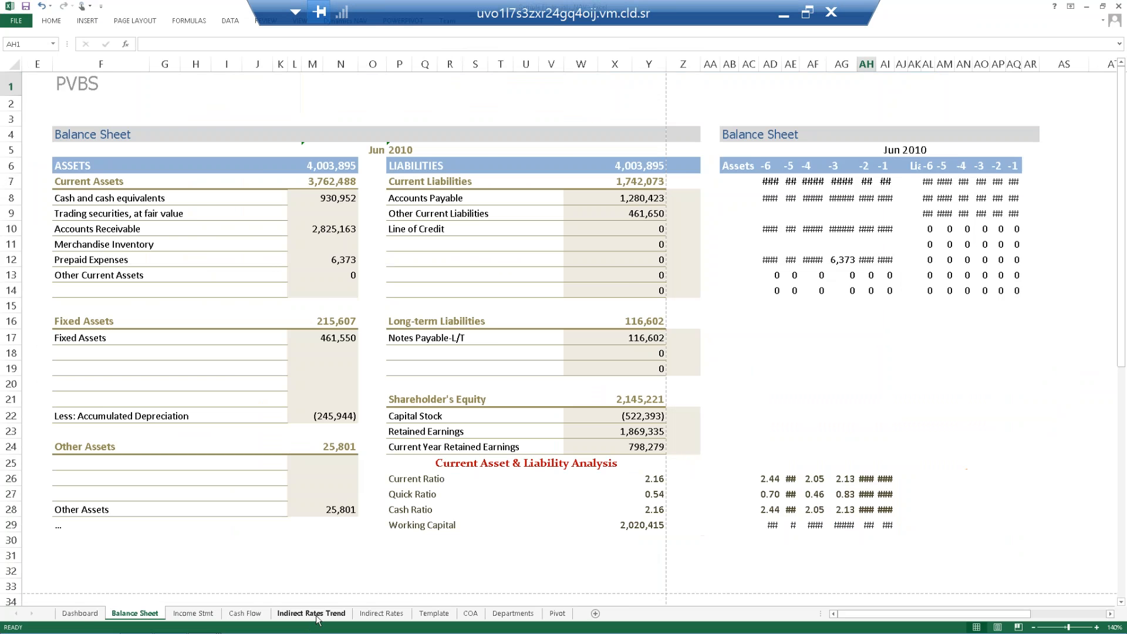
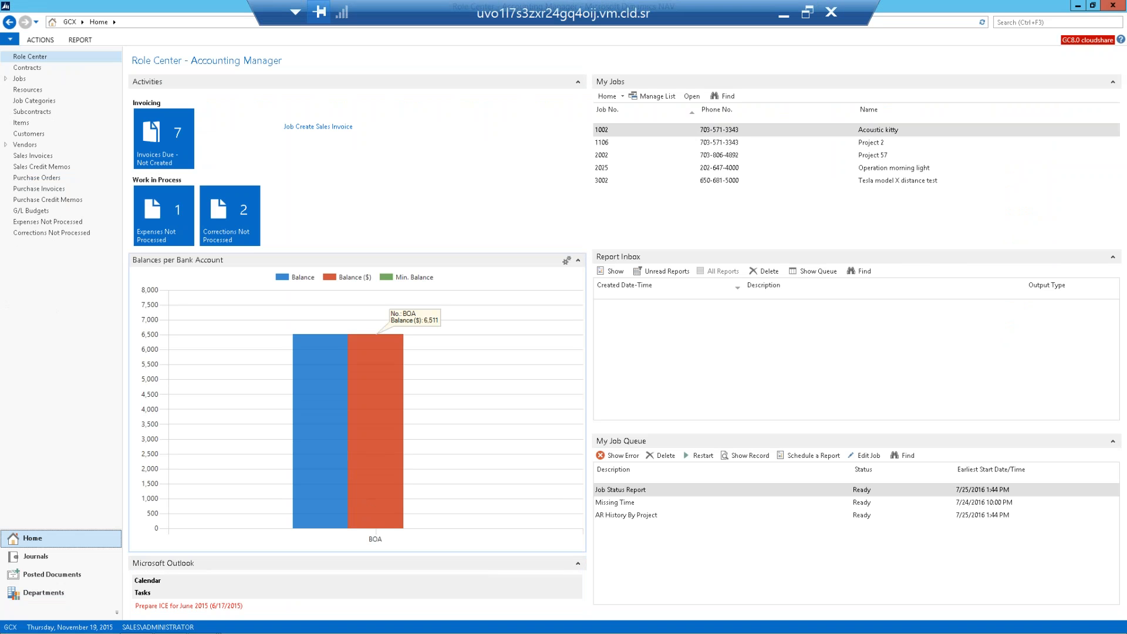
- Open the Acoustic kitty job card from My Jobs and check the customers available for the client number
click(732, 133)
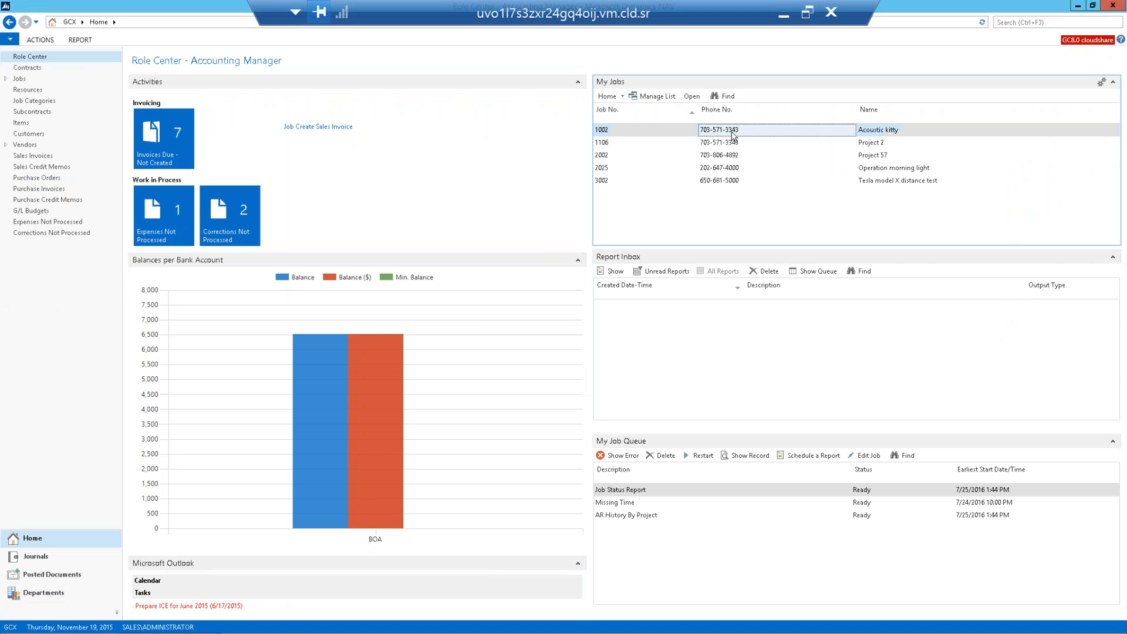
double_click(732, 134)
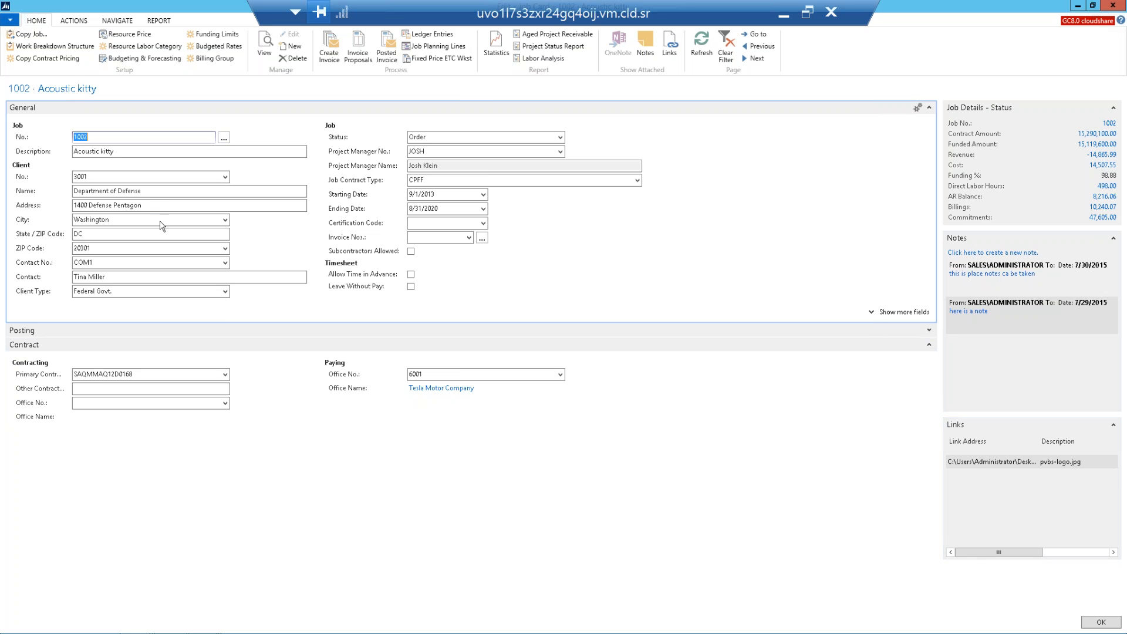
click(101, 138)
click(122, 177)
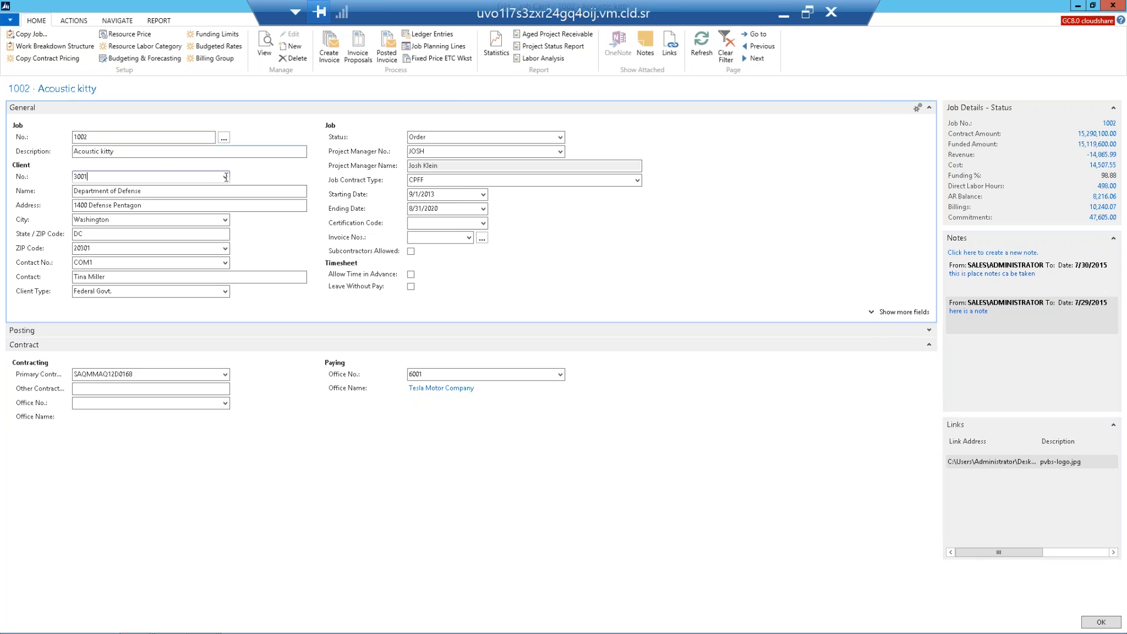
click(225, 177)
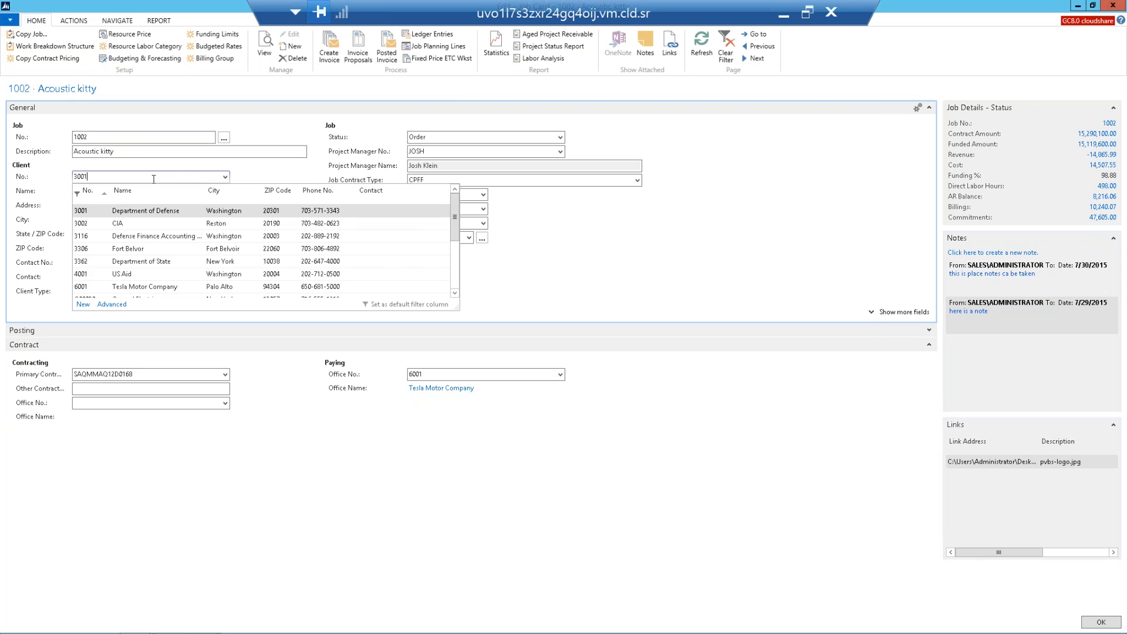
click(135, 155)
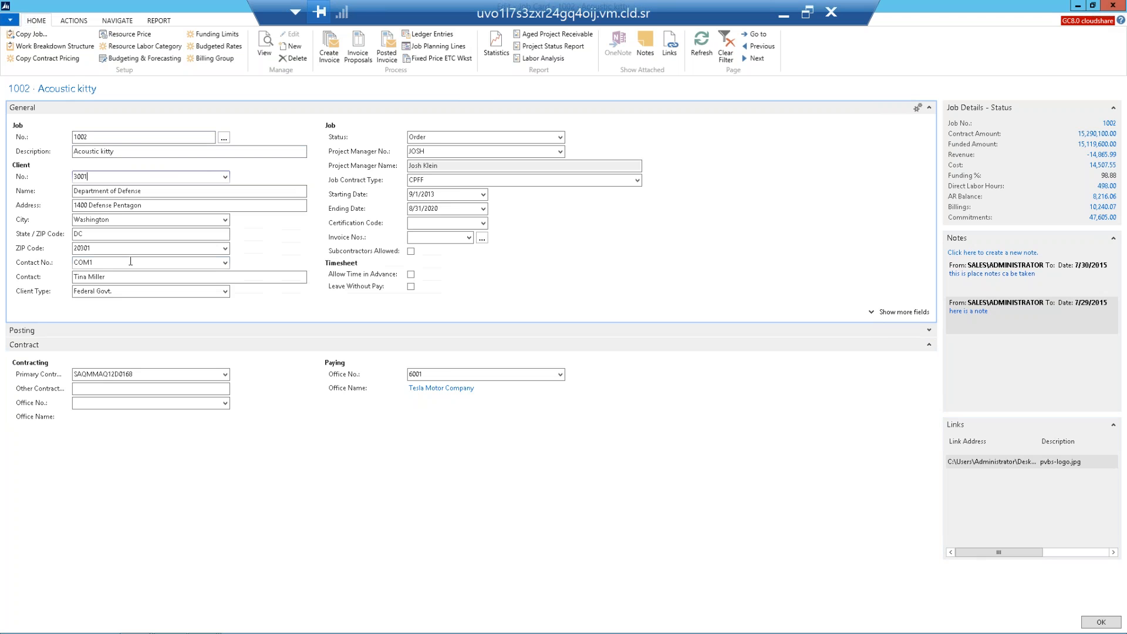
- Open a blank customer card from the client number lookup and close it without entering data
click(225, 178)
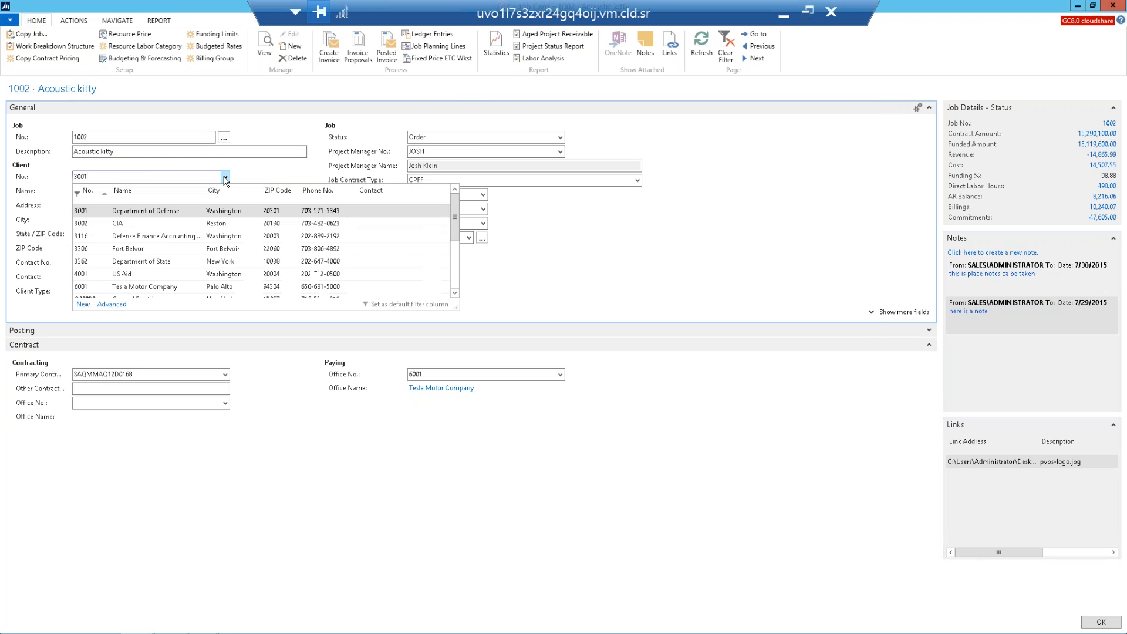
click(84, 304)
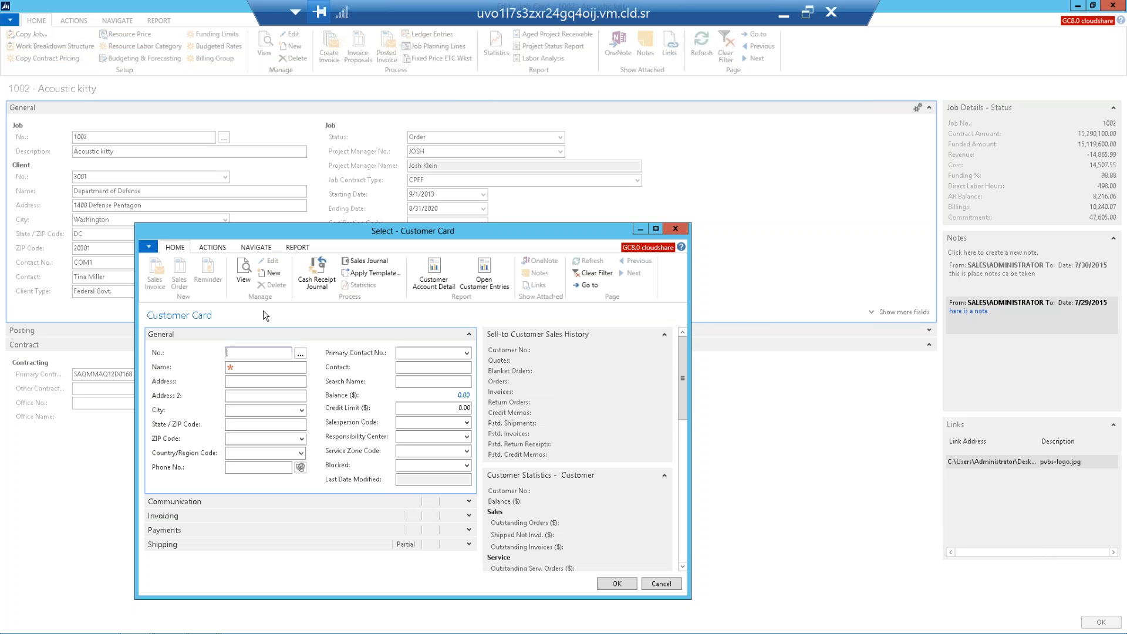
click(677, 229)
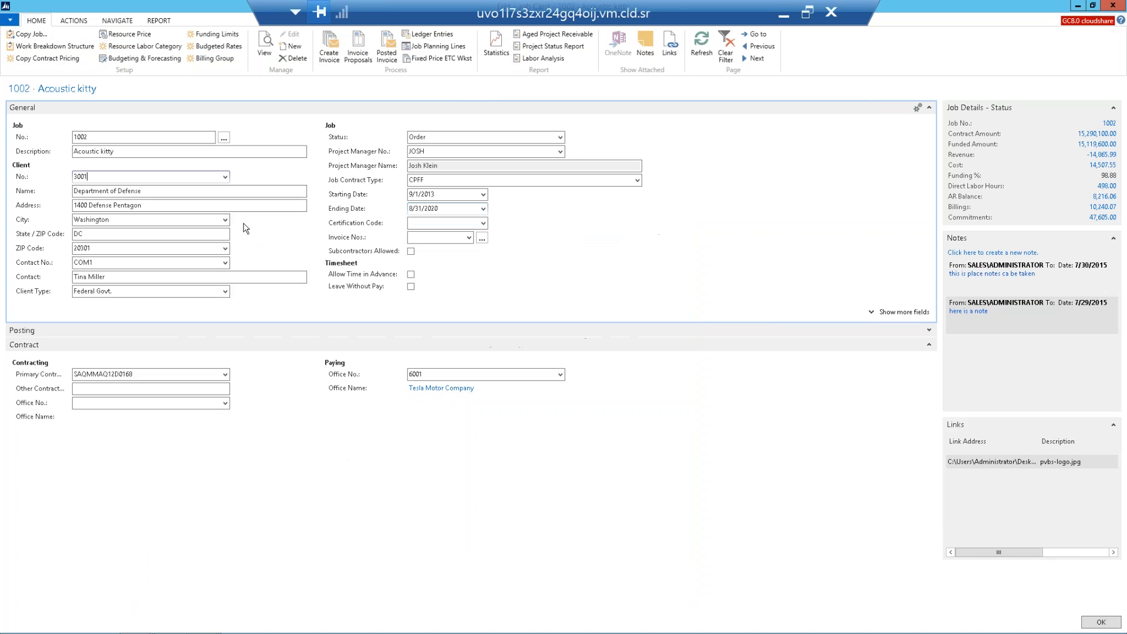
- View the contacts available for the job's client, and list the Client Type options
click(135, 265)
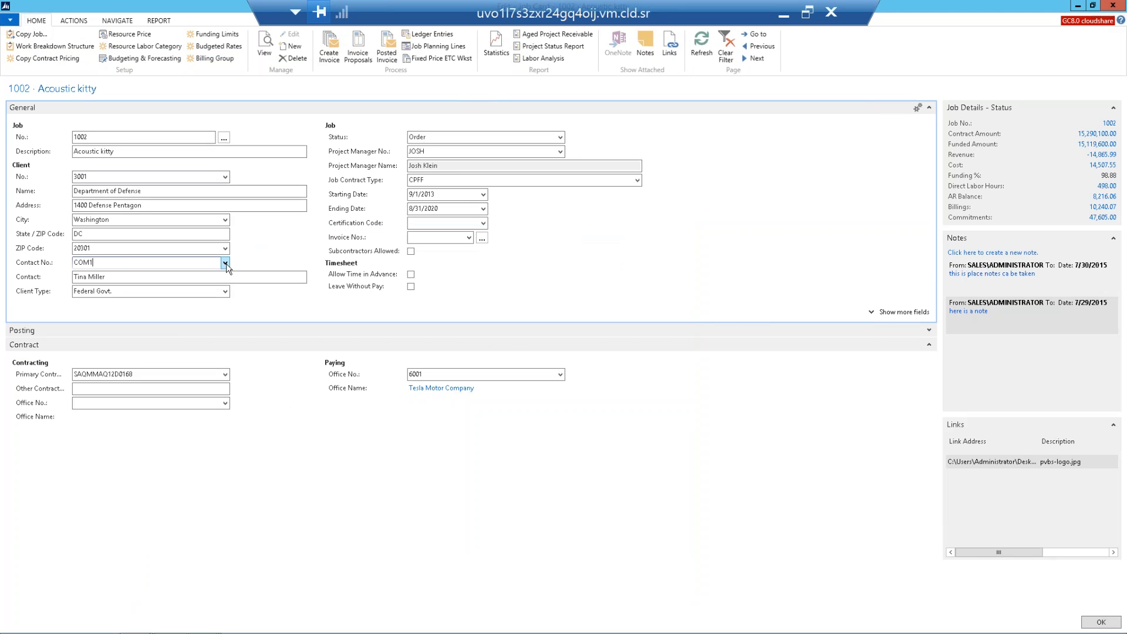
click(225, 265)
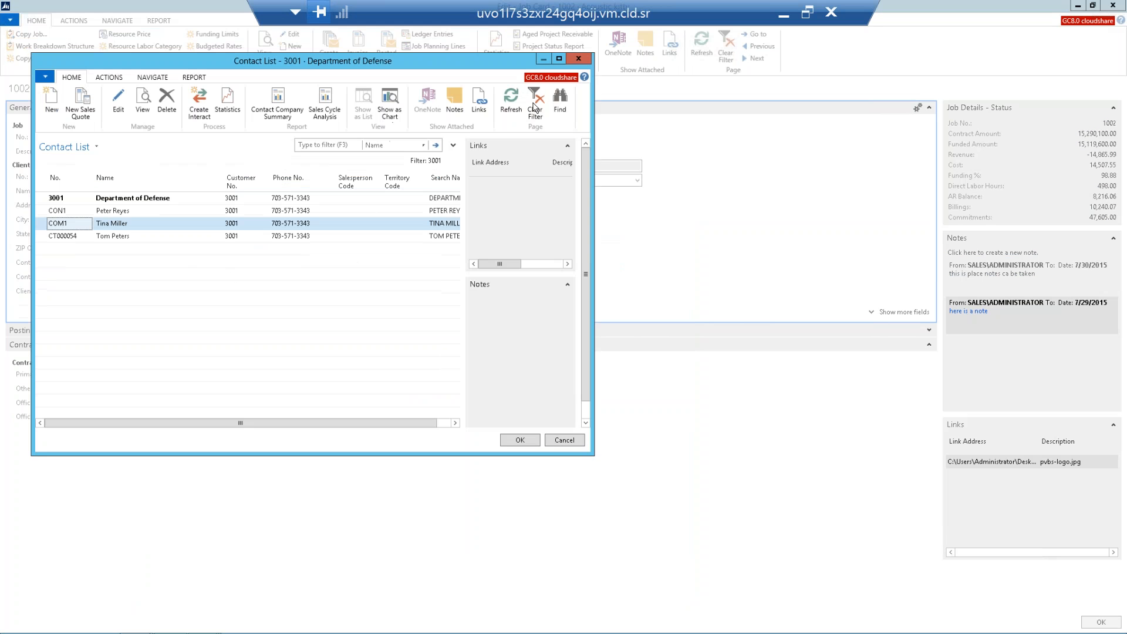
click(578, 60)
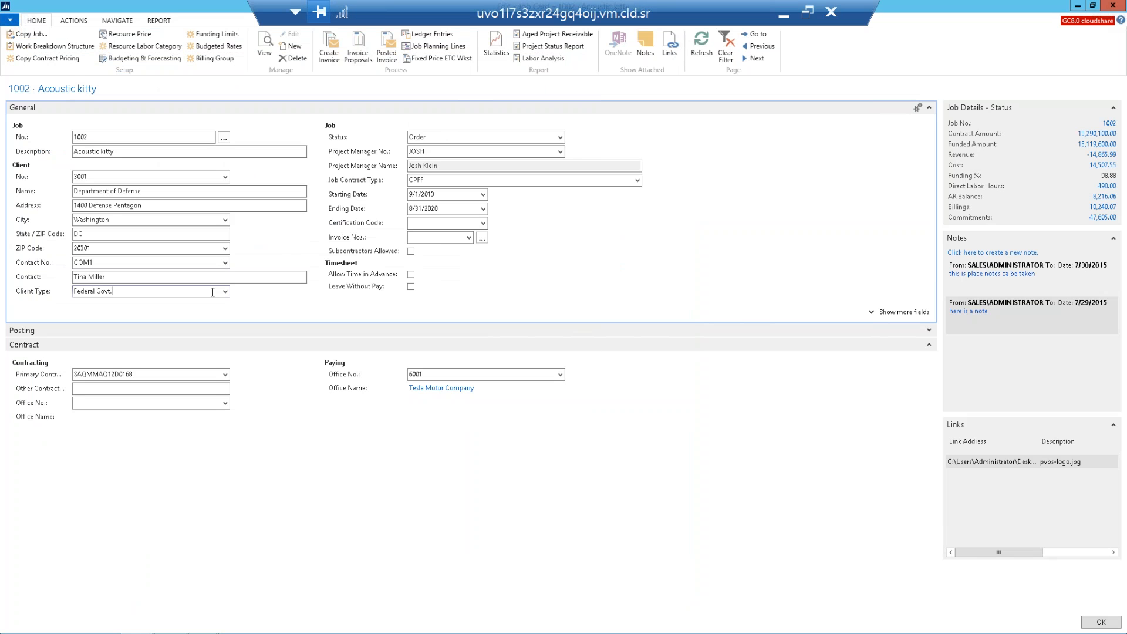
click(225, 292)
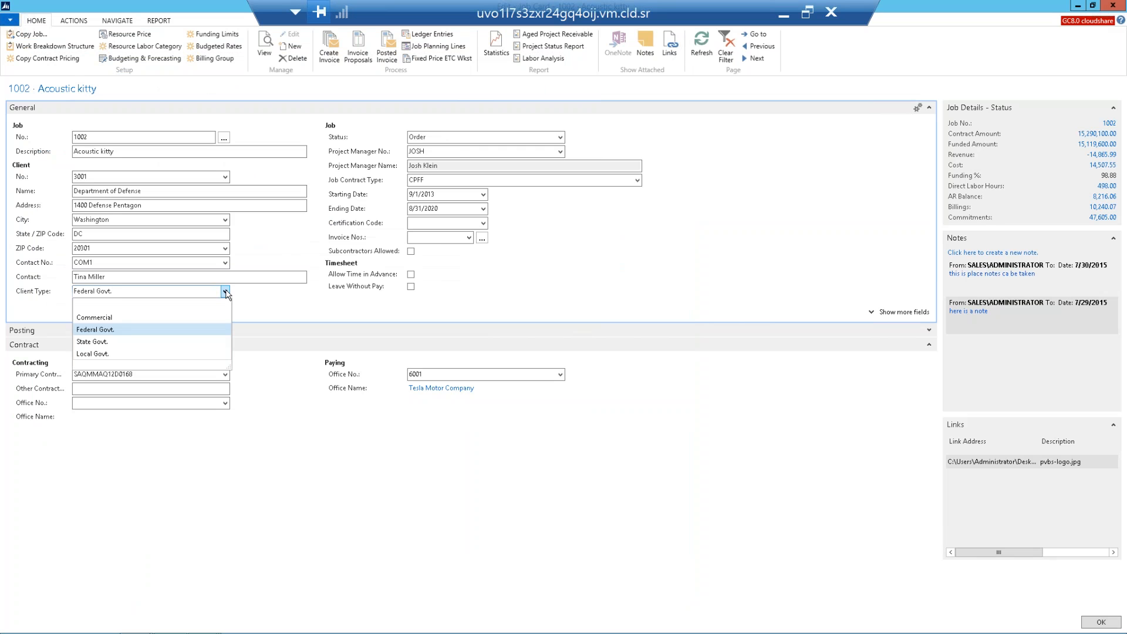
- Review the job contract type and list the contracts available for the primary contract number
click(362, 152)
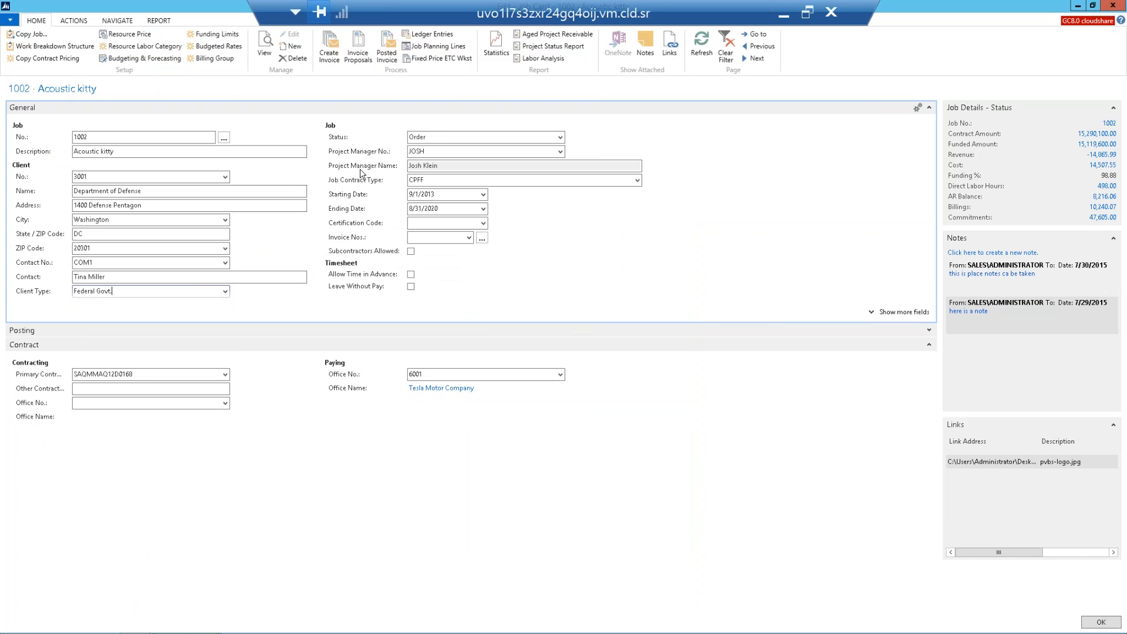
click(362, 179)
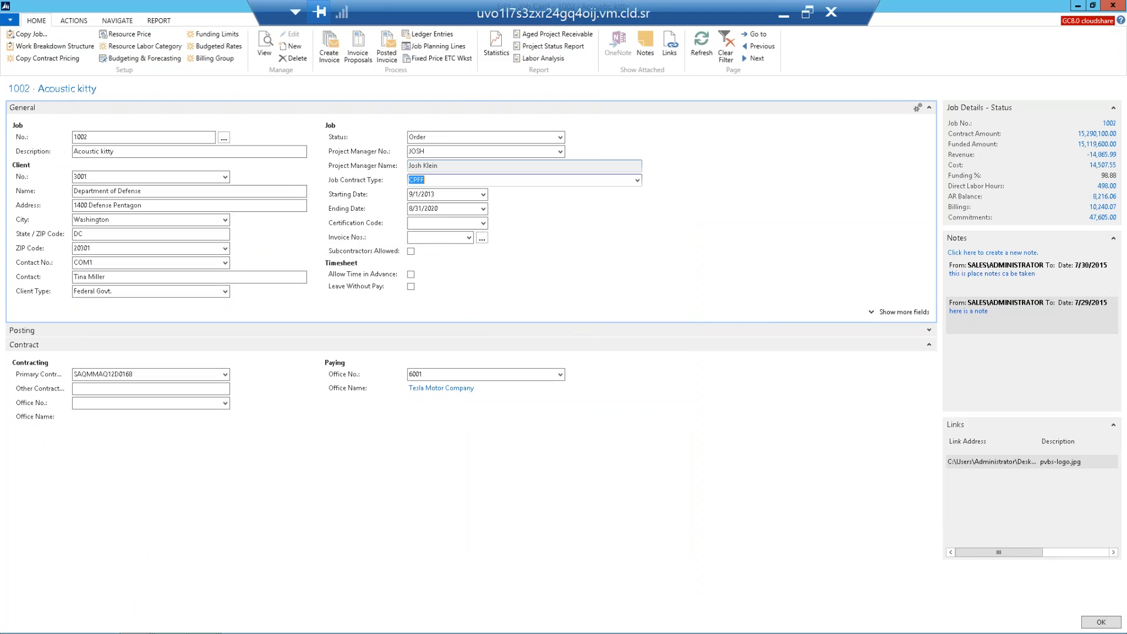
click(199, 374)
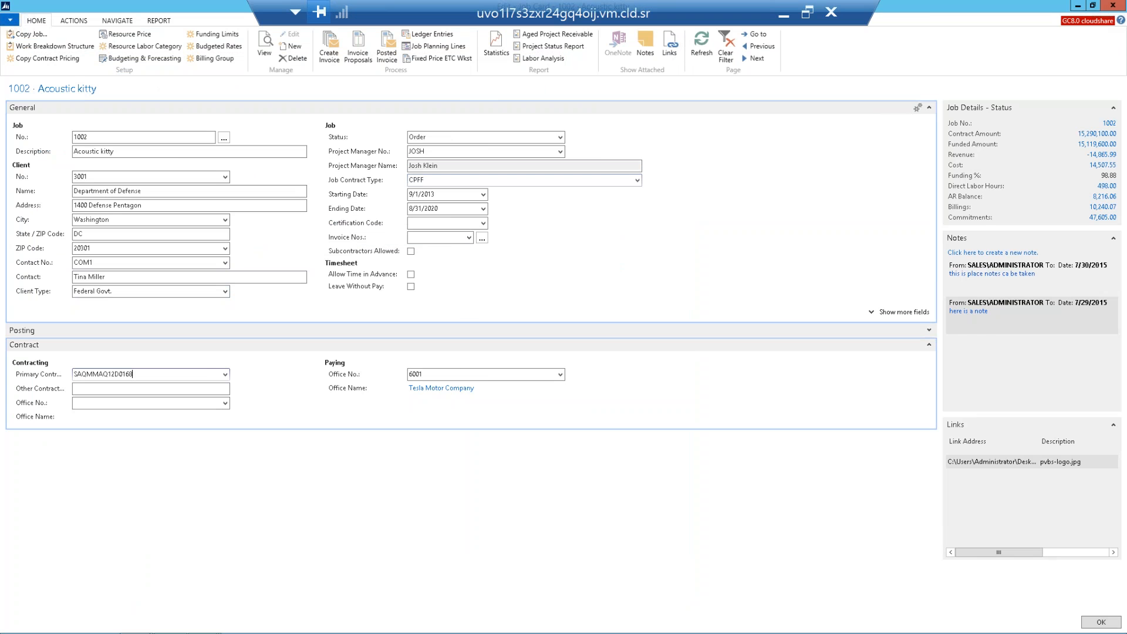
click(227, 379)
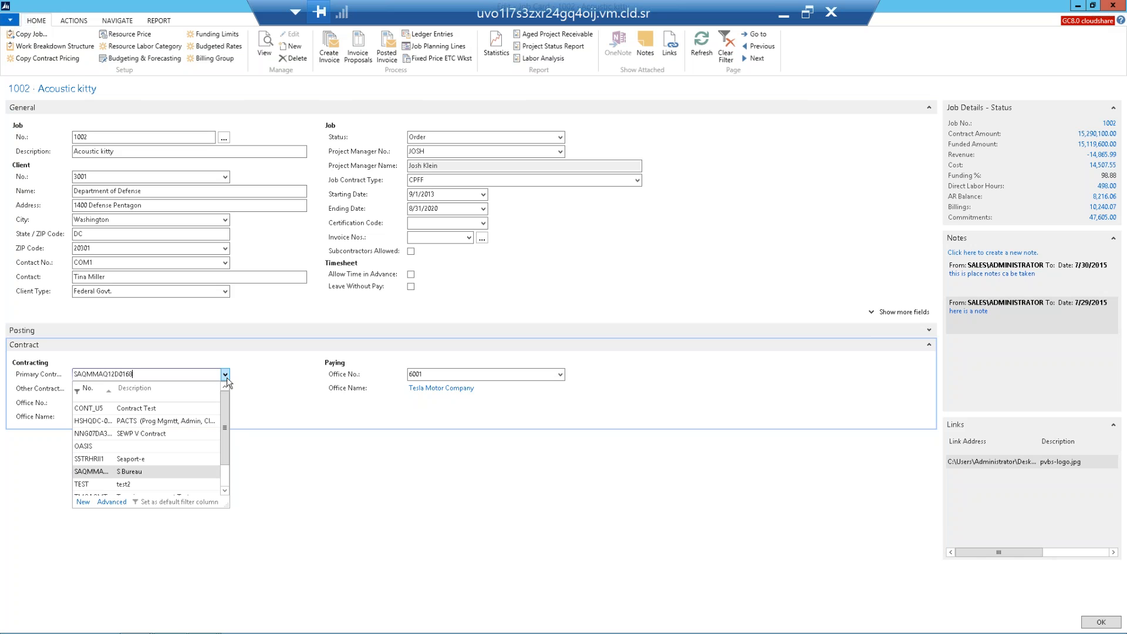
click(226, 379)
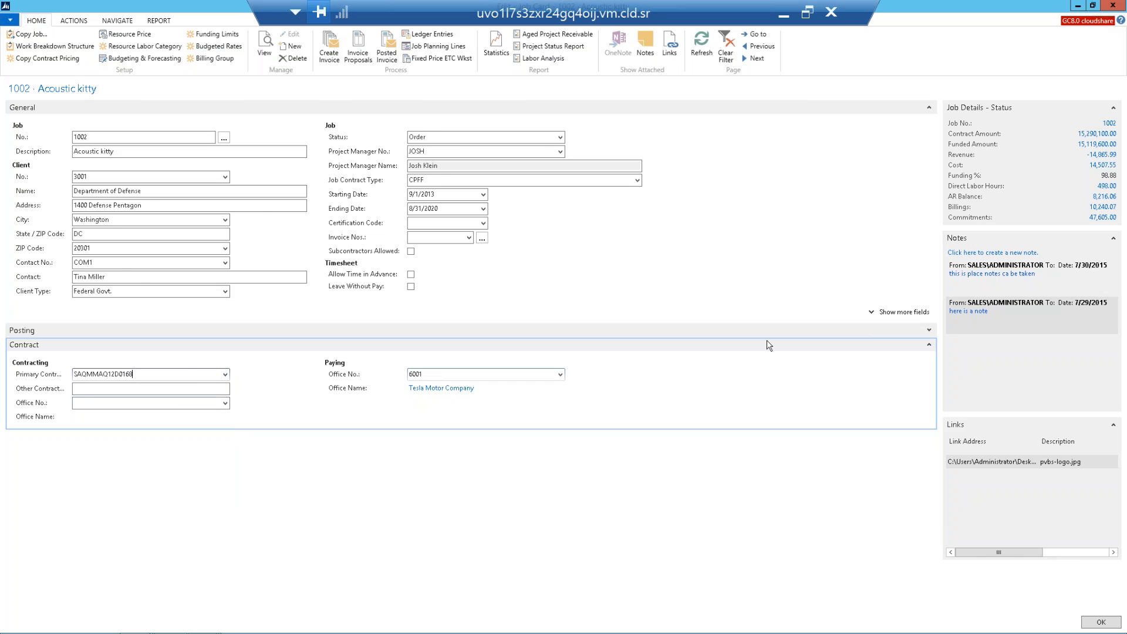
- Show the job's posting settings and list the available Billing Pool Group options without changing the selection
click(932, 332)
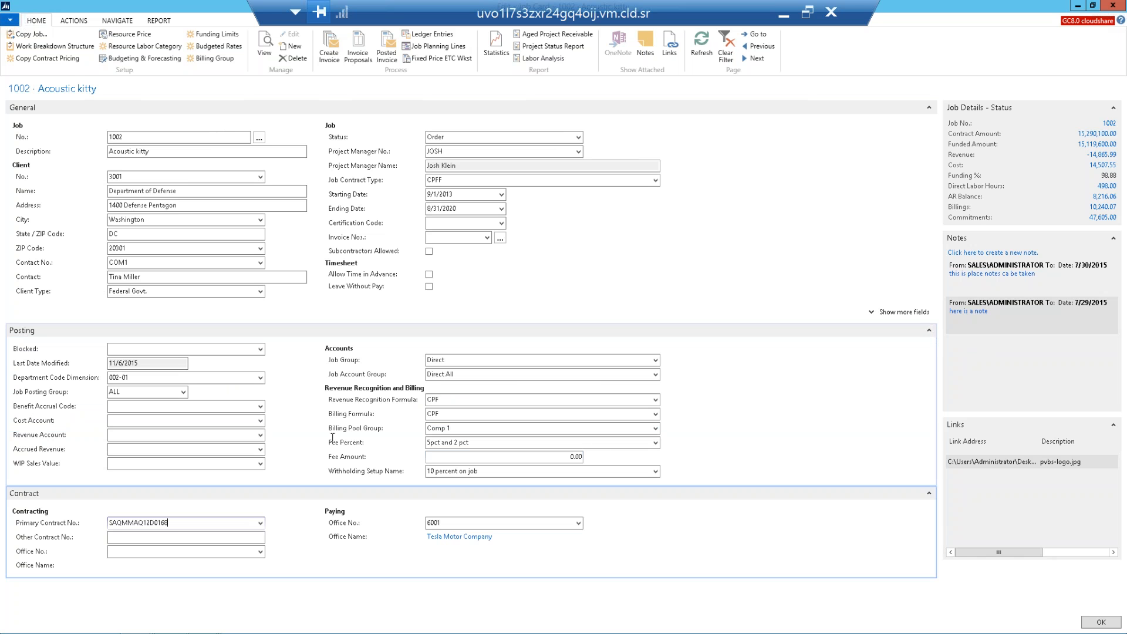
click(129, 377)
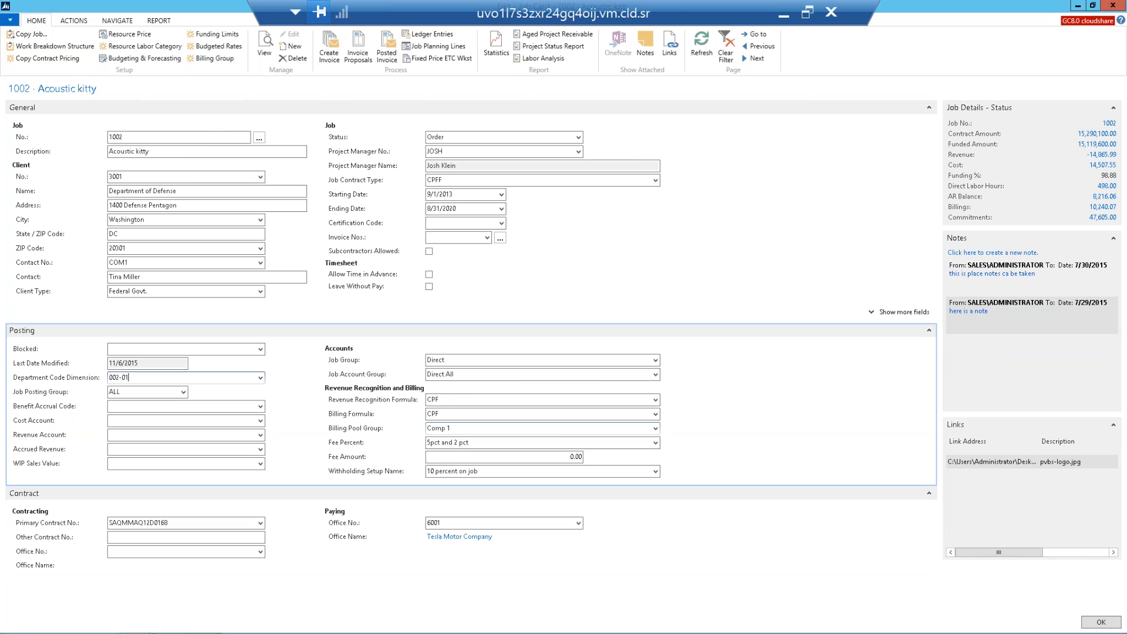
click(658, 433)
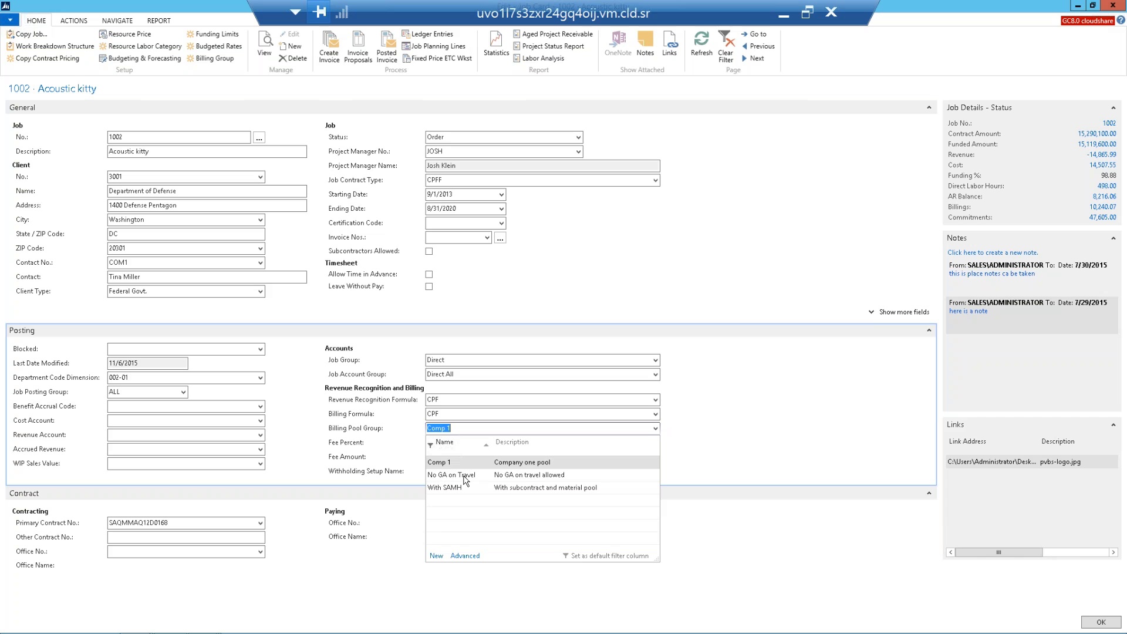
click(380, 413)
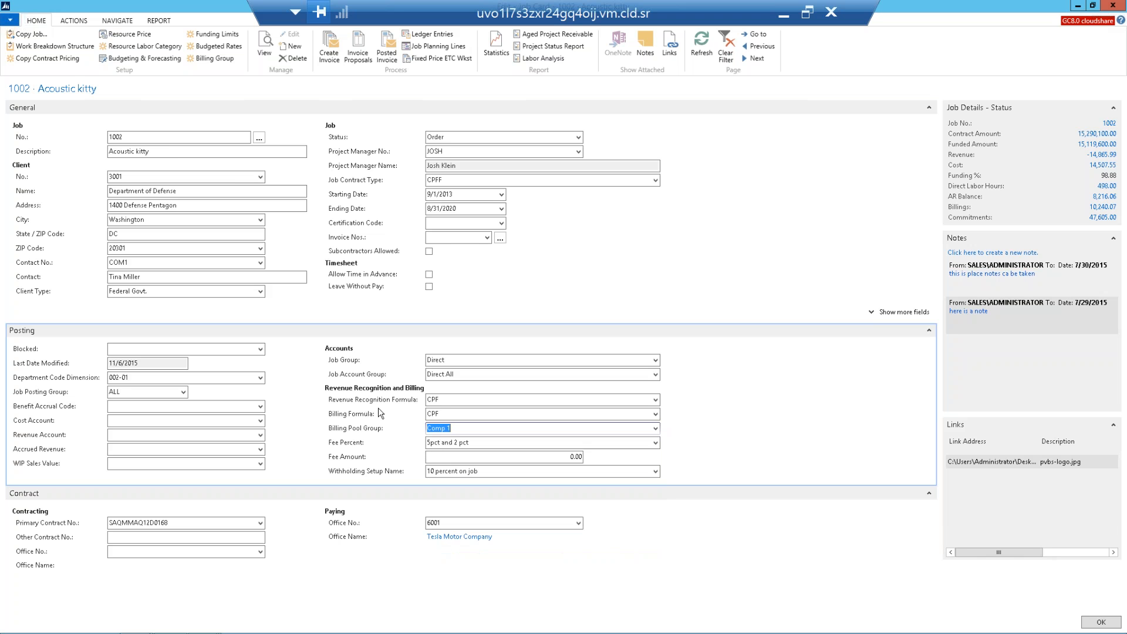
- View the job's billing pool budgeted rates and close the list
click(209, 46)
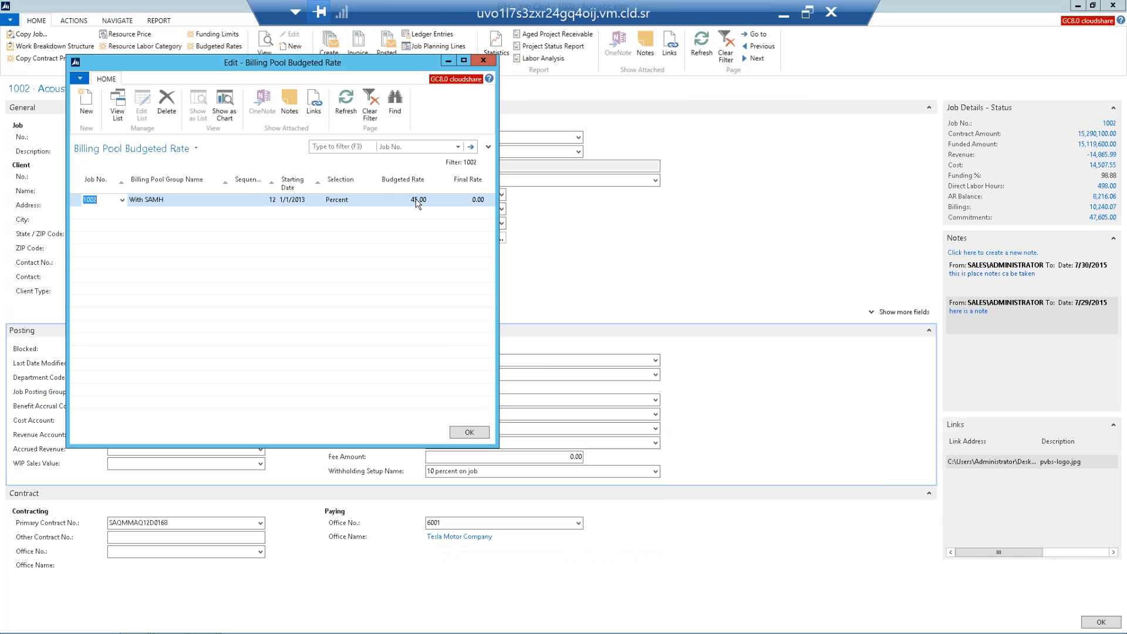
click(483, 61)
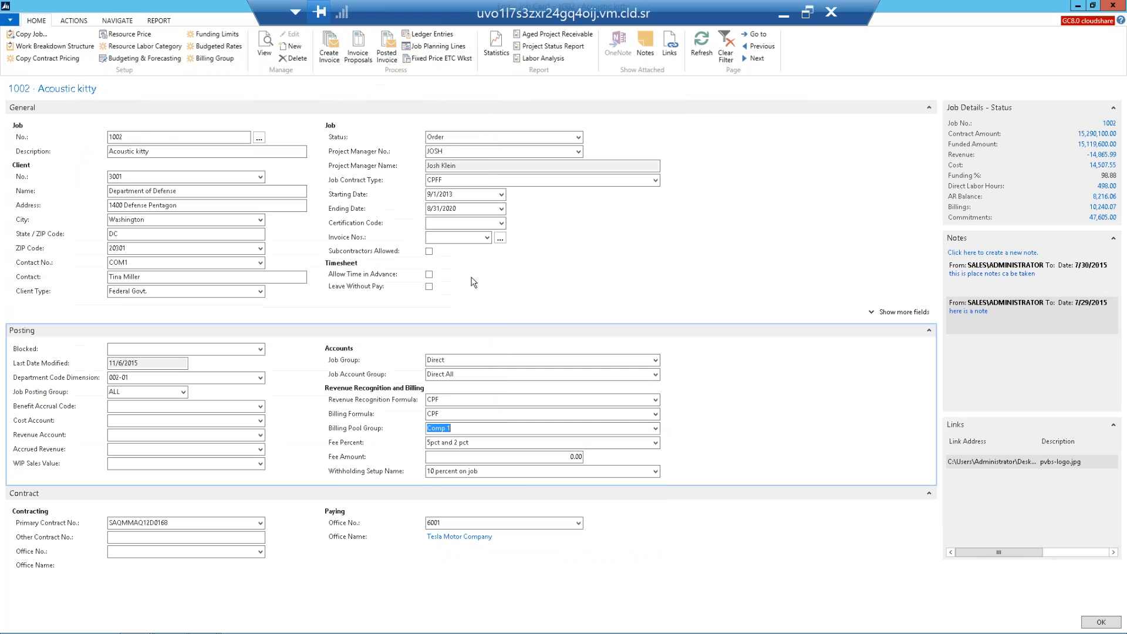
key(Tab)
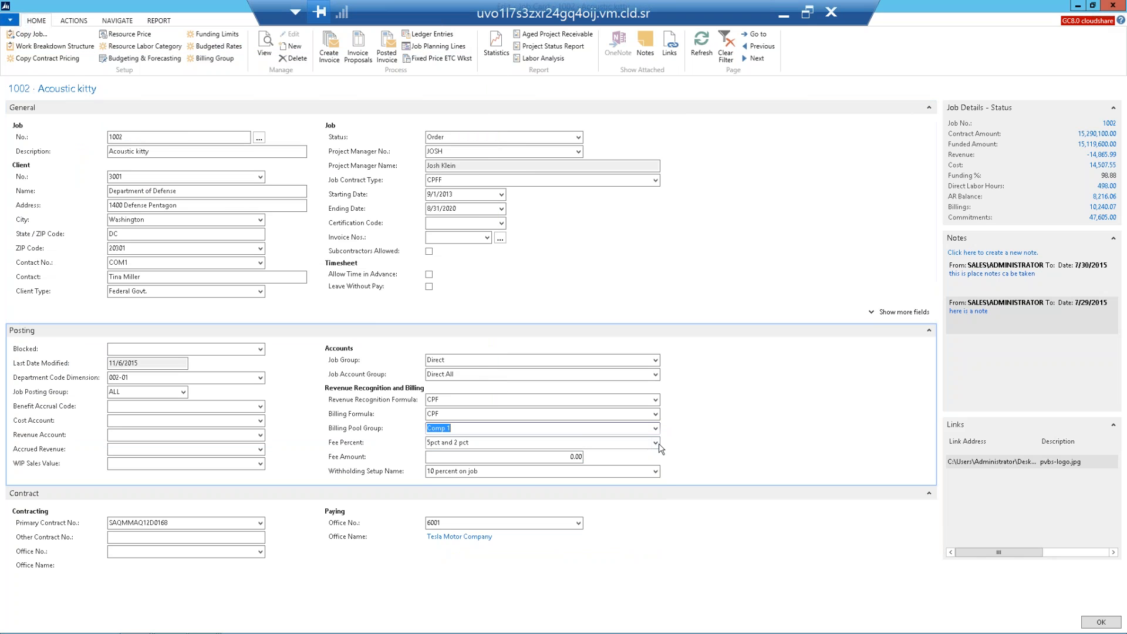
- List the Fee Percent options without changing the selection, and collapse the posting settings
click(656, 443)
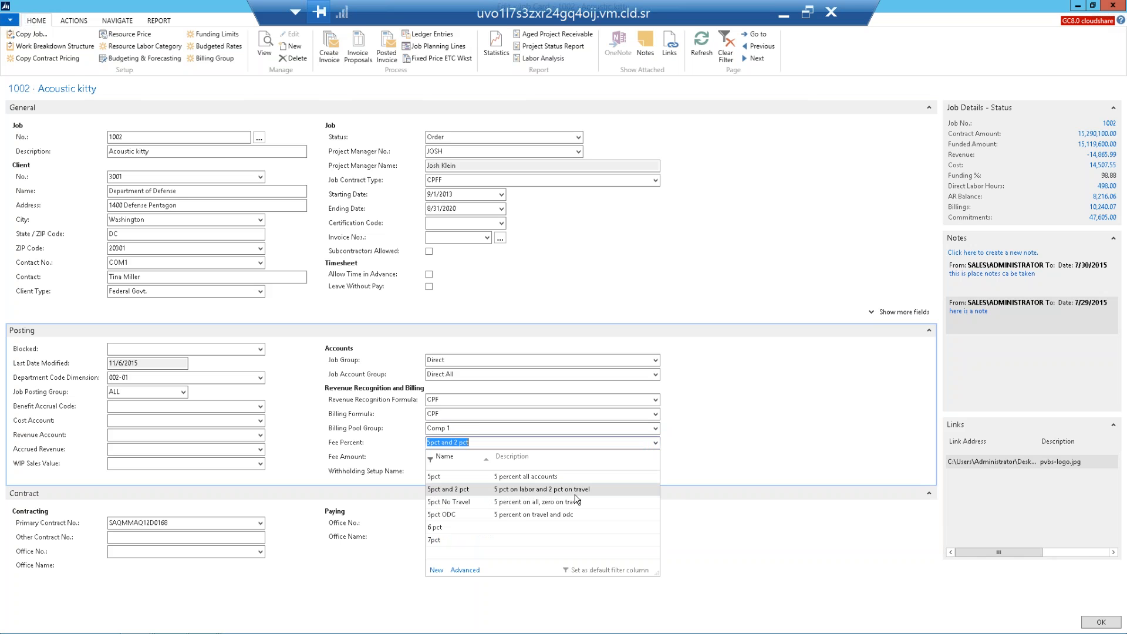
click(734, 447)
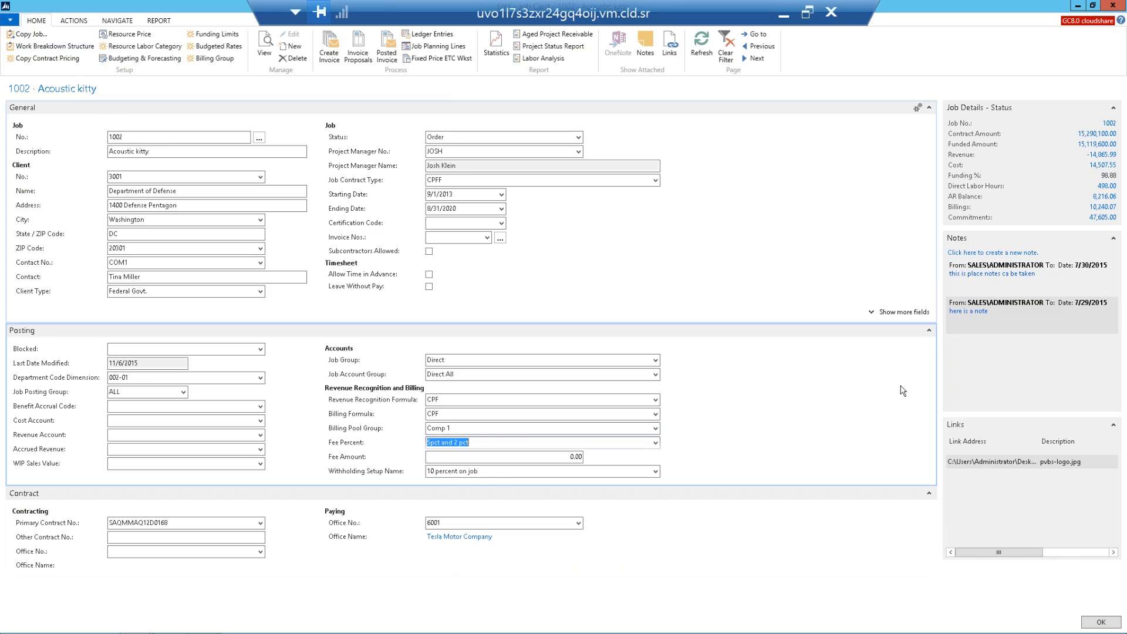
click(929, 330)
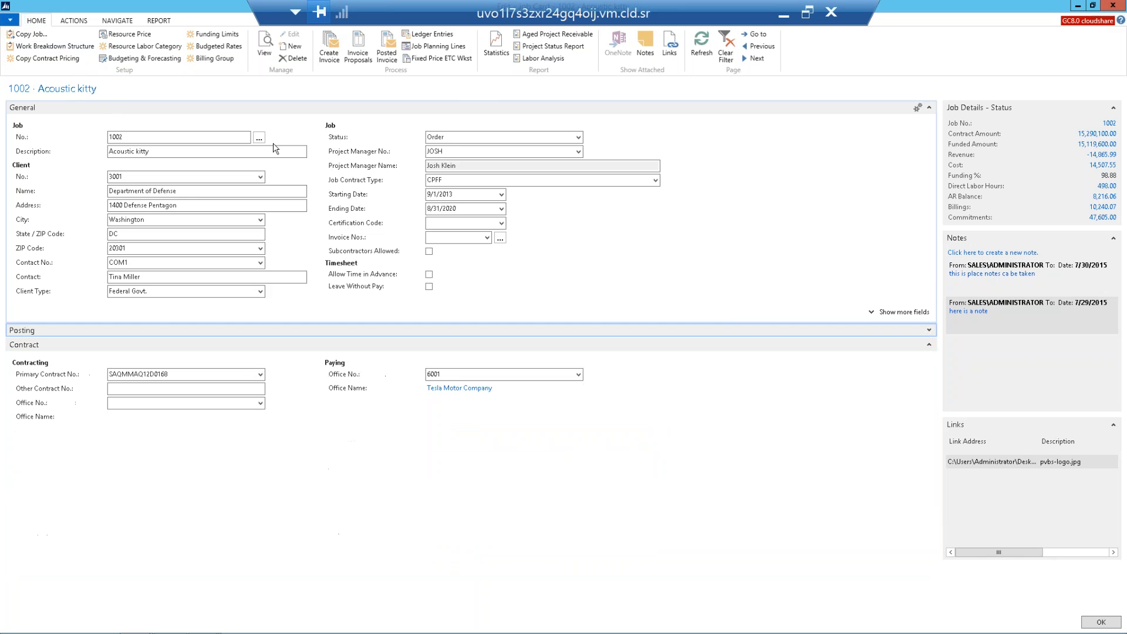
- Open the job's work breakdown structure and expand task 003, Individual delivery orders, to examine its subtasks
click(35, 46)
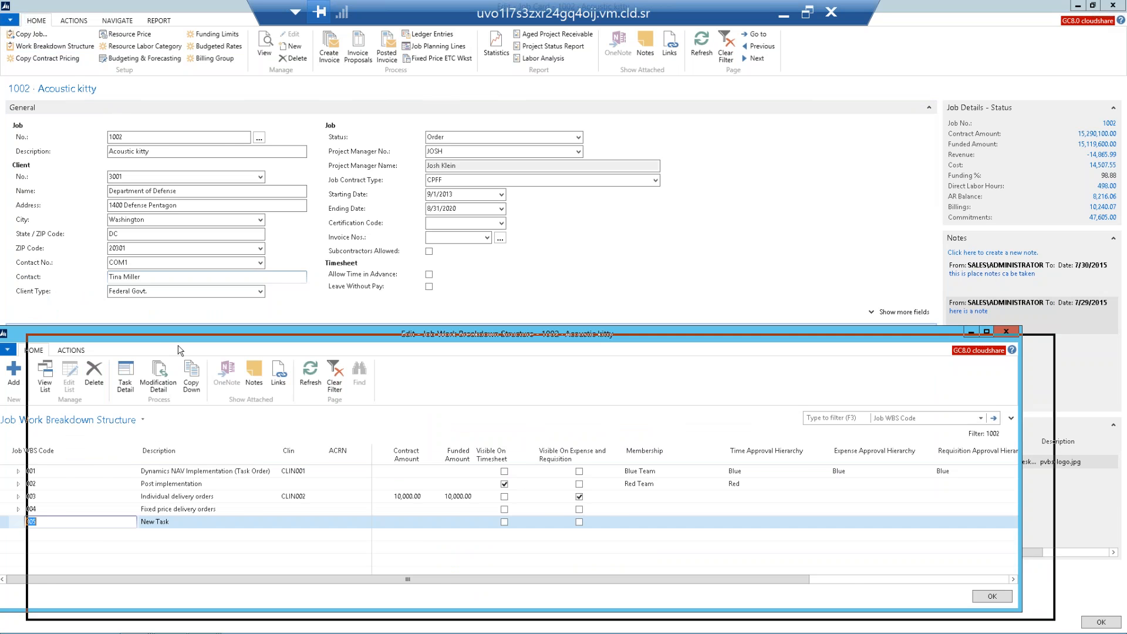
drag(134, 340, 177, 344)
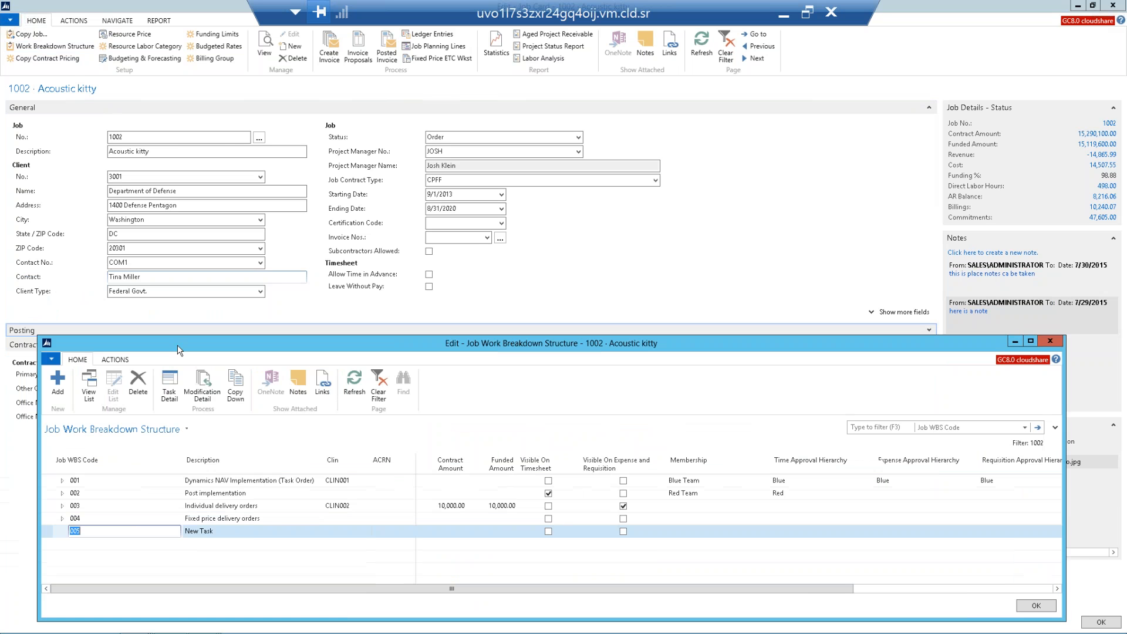
click(62, 482)
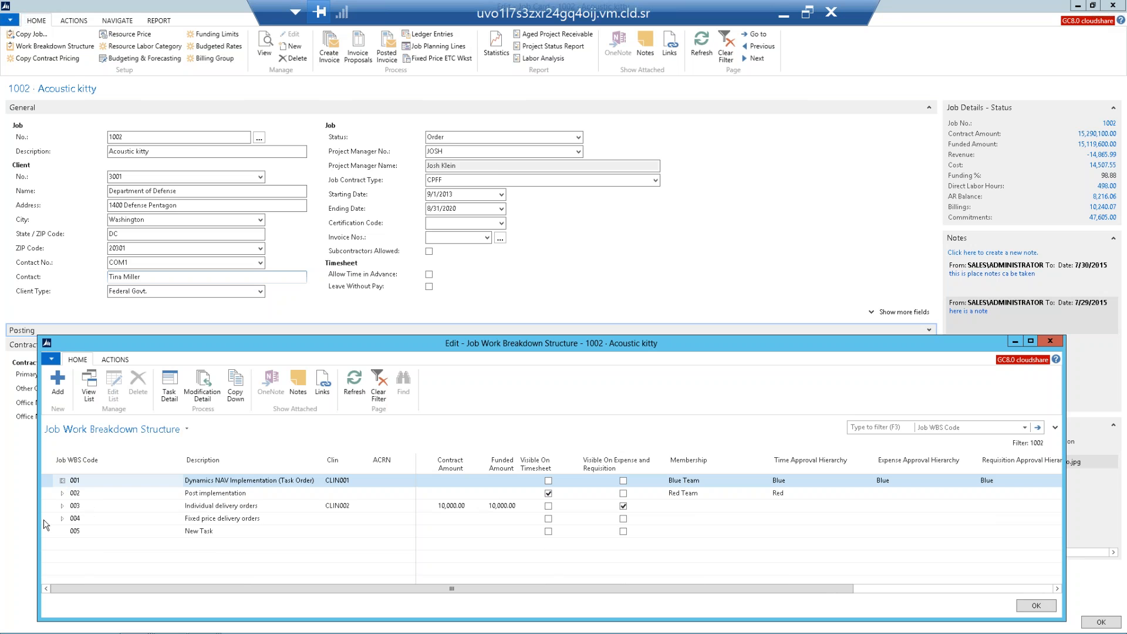
click(52, 506)
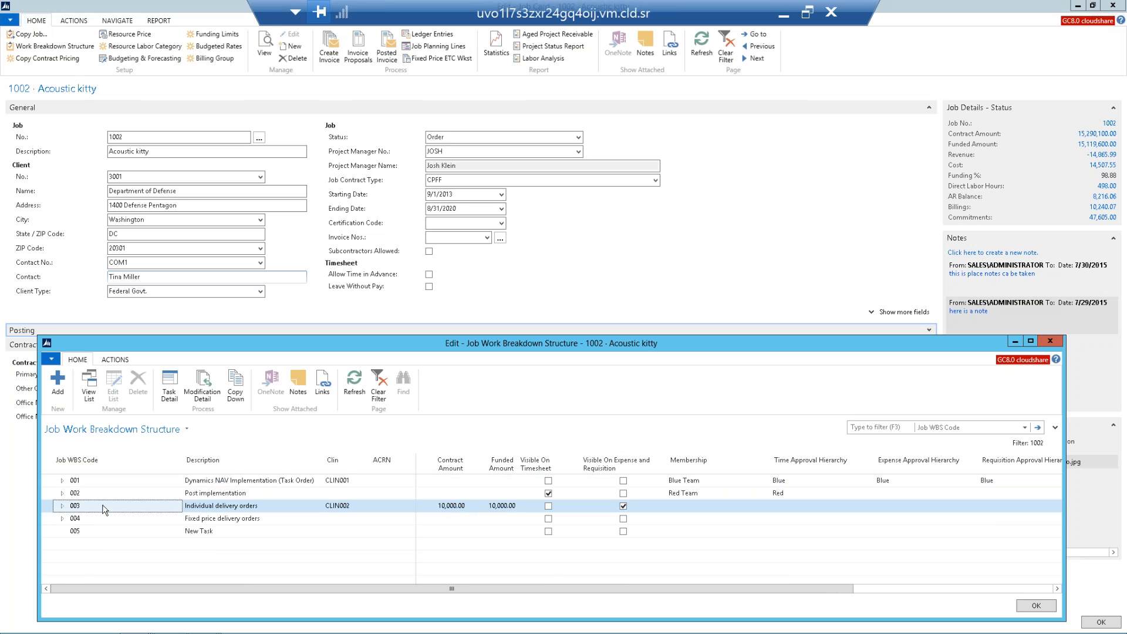
click(62, 506)
click(48, 521)
shift+click(47, 531)
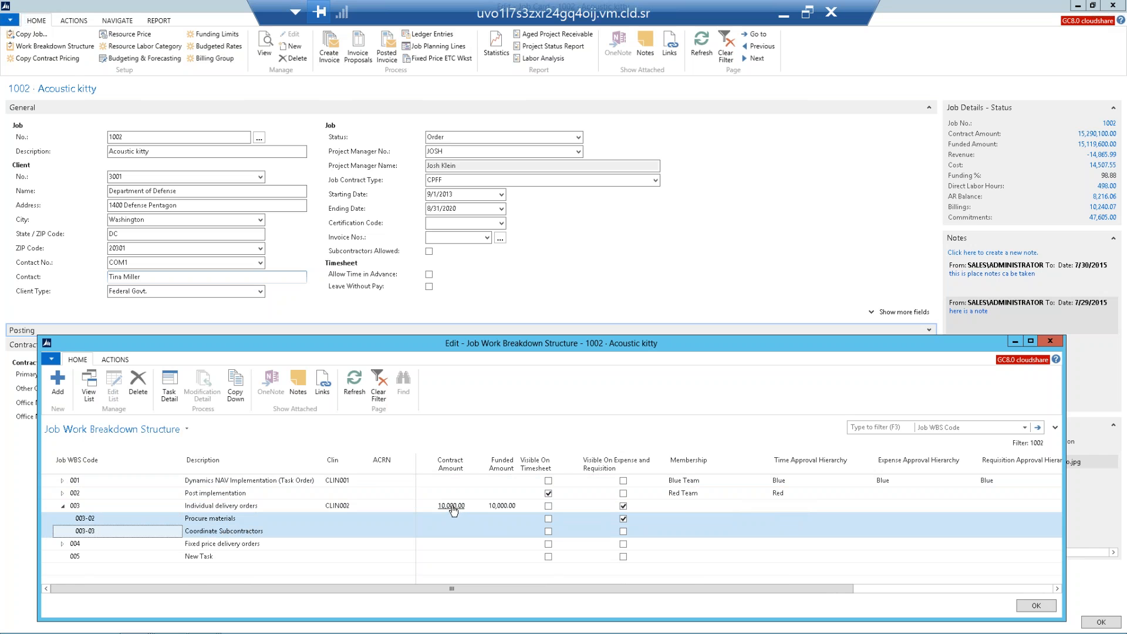
- Expand task 001 and view the funding modifications of subtask 001-02, Setup, through the end of the list
click(62, 481)
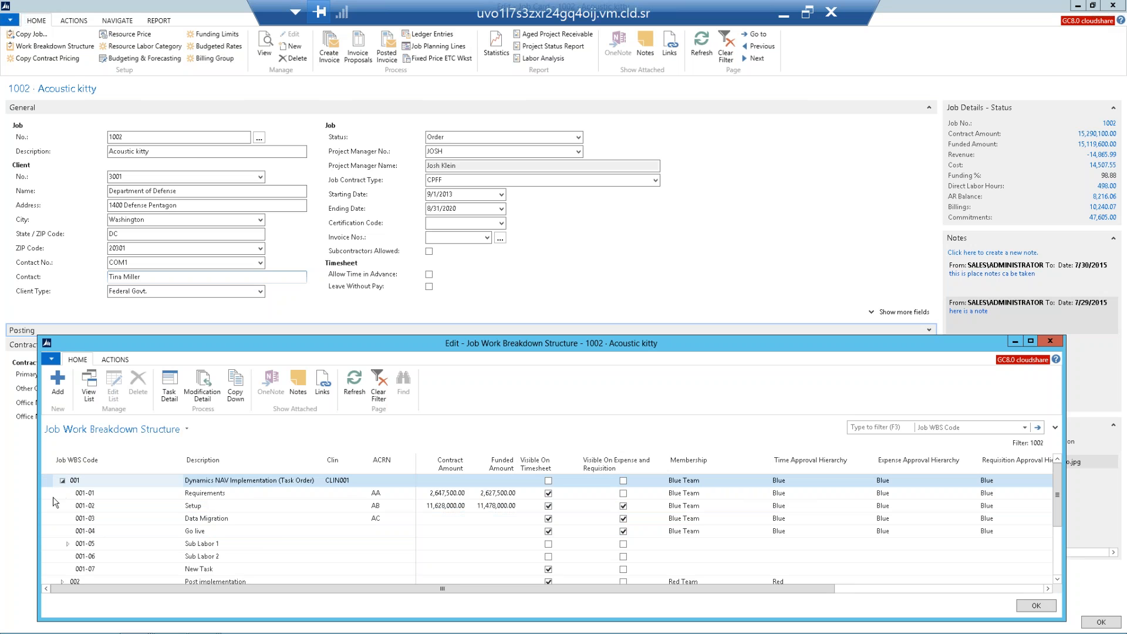
click(53, 496)
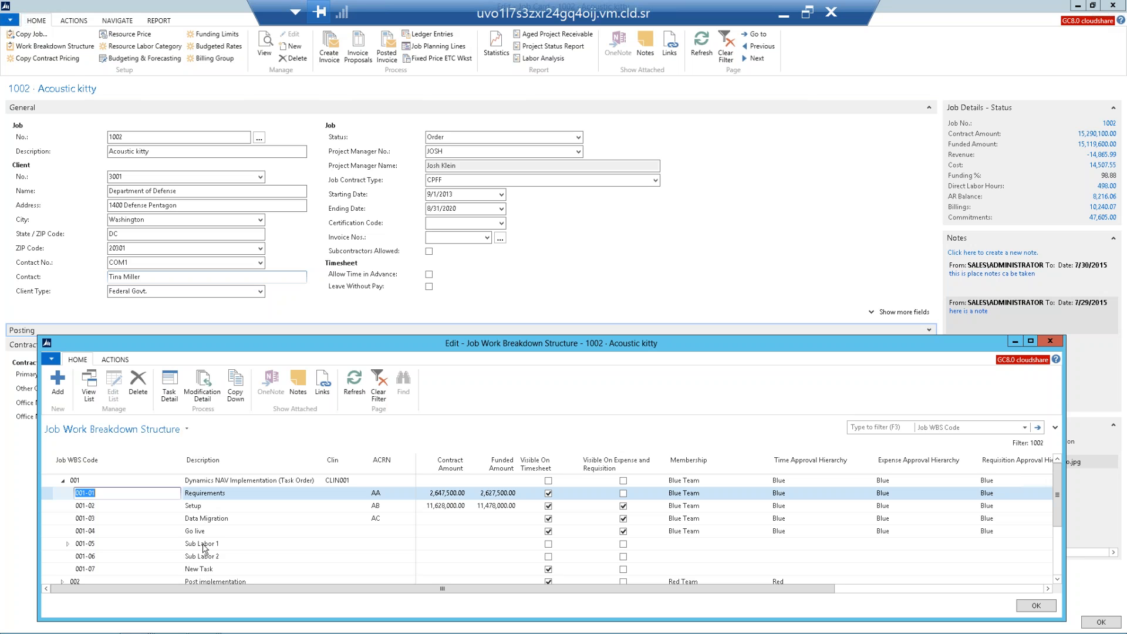
click(203, 507)
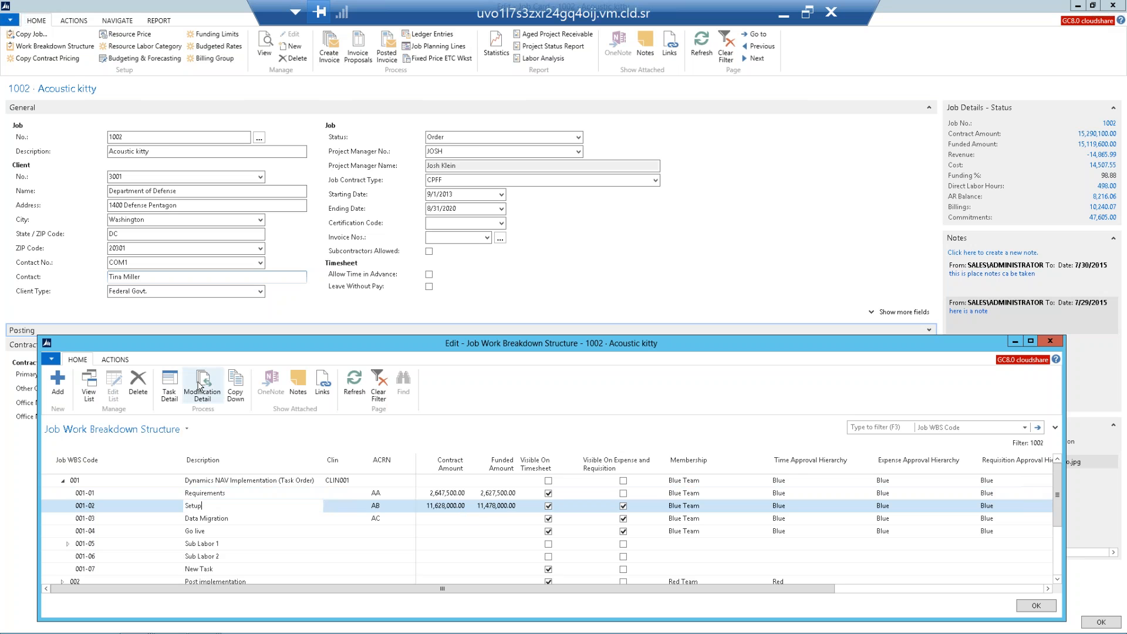
click(201, 387)
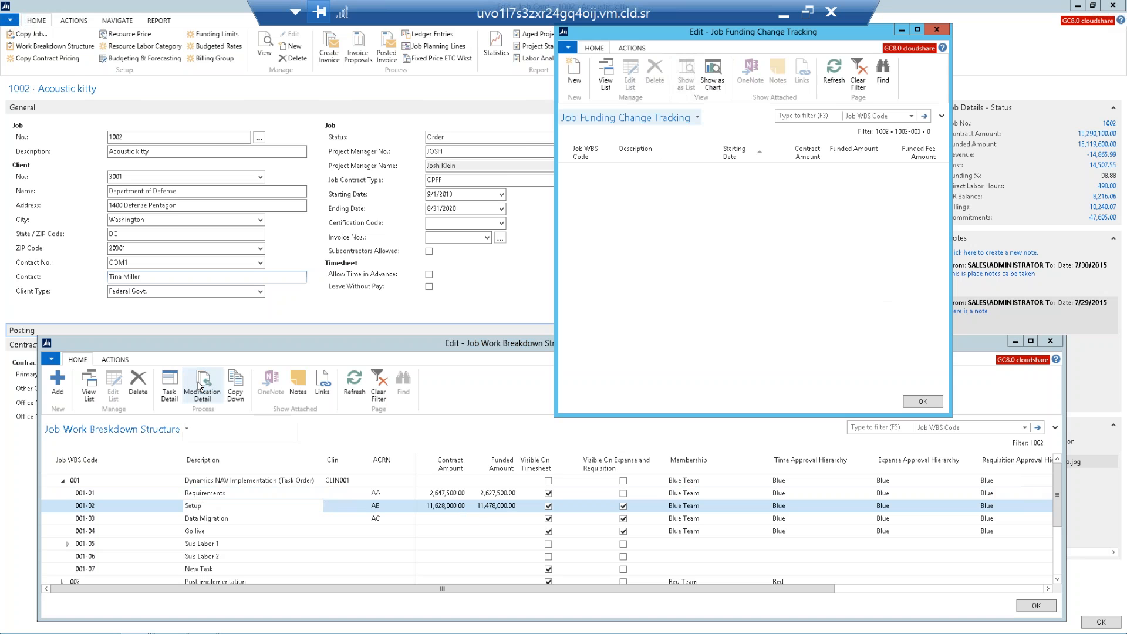
scroll(944, 352, down, 10)
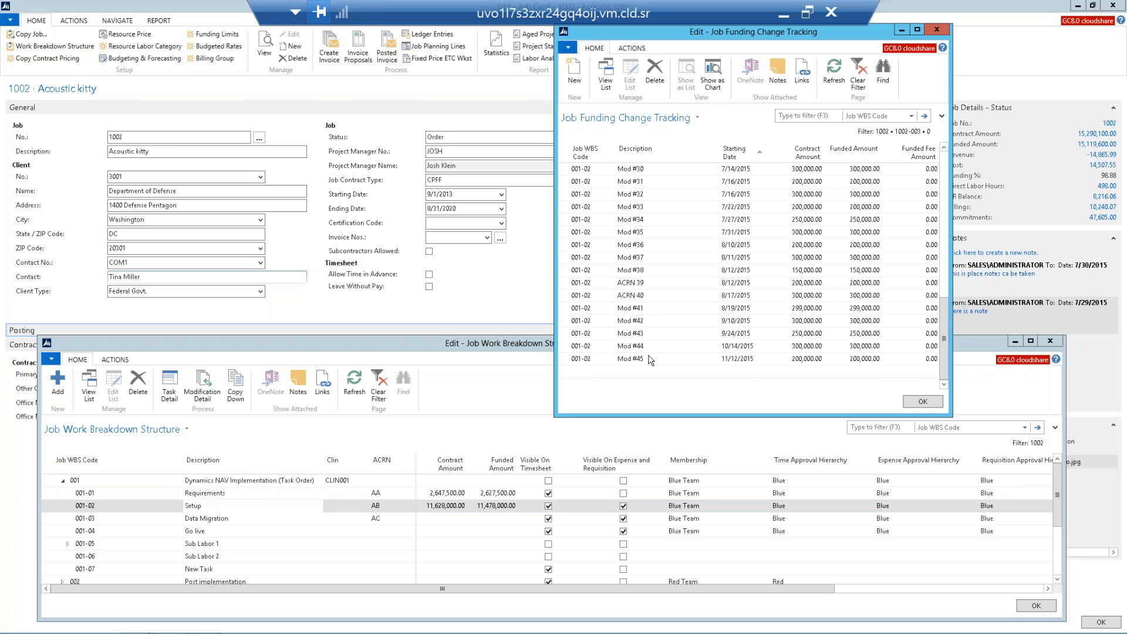
- Add funding modification Mod #46 to subtask 001-02, starting 11/19/2015, with contract and funded amounts of 150,000 each
click(644, 373)
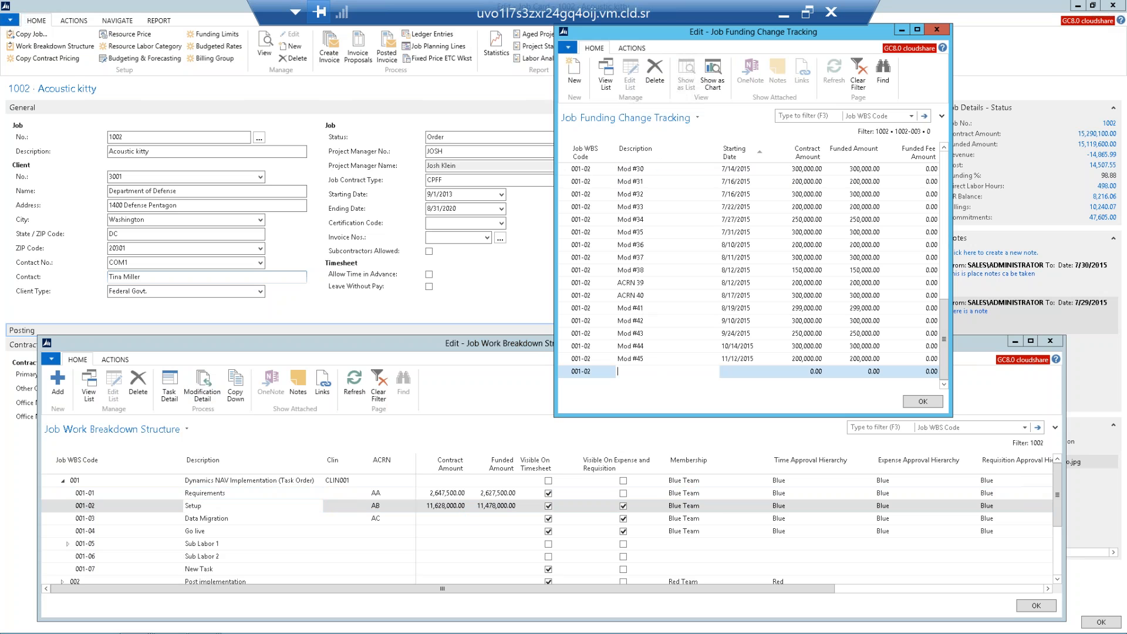
text(Mod #46)
key(Tab)
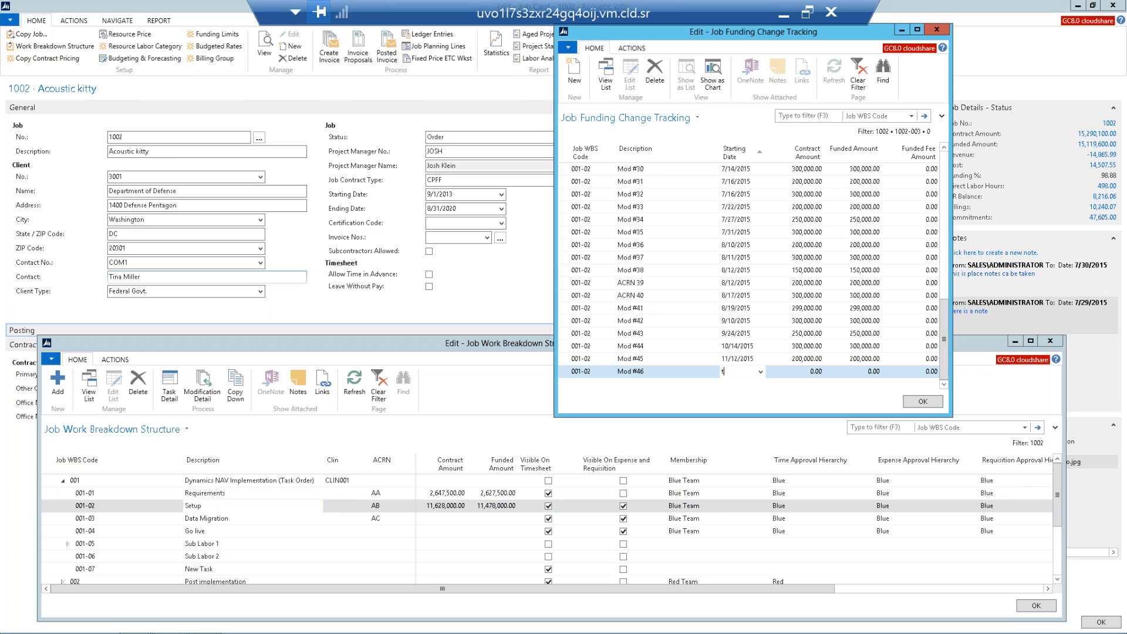
text(t)
key(Tab)
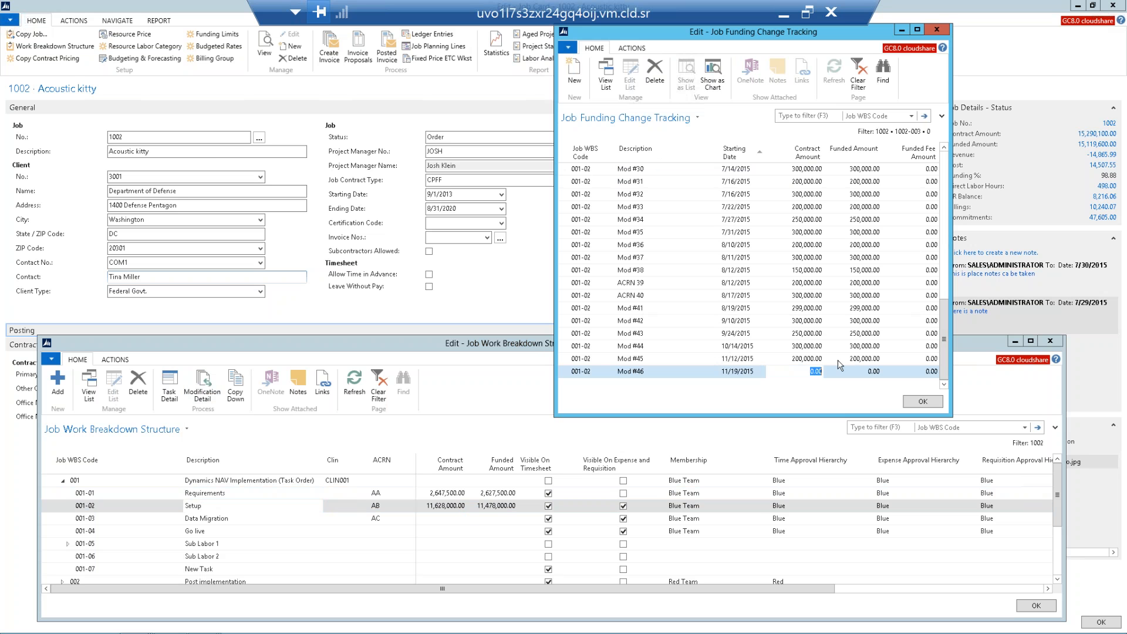
text(1500)
key(Tab)
text(1)
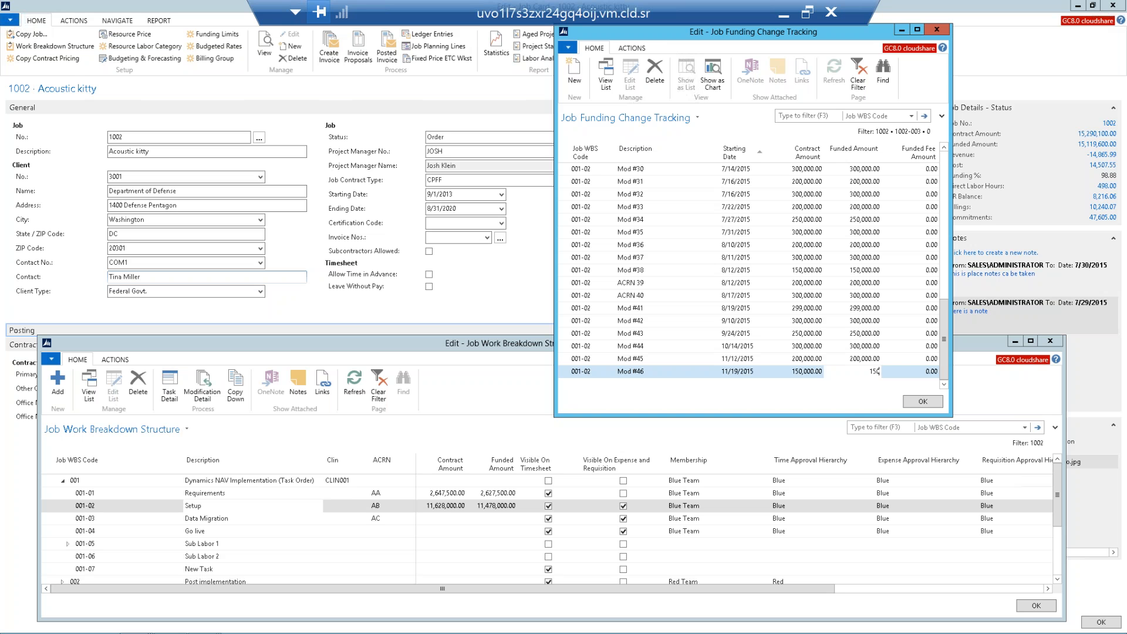
text(50,000)
click(799, 308)
click(921, 401)
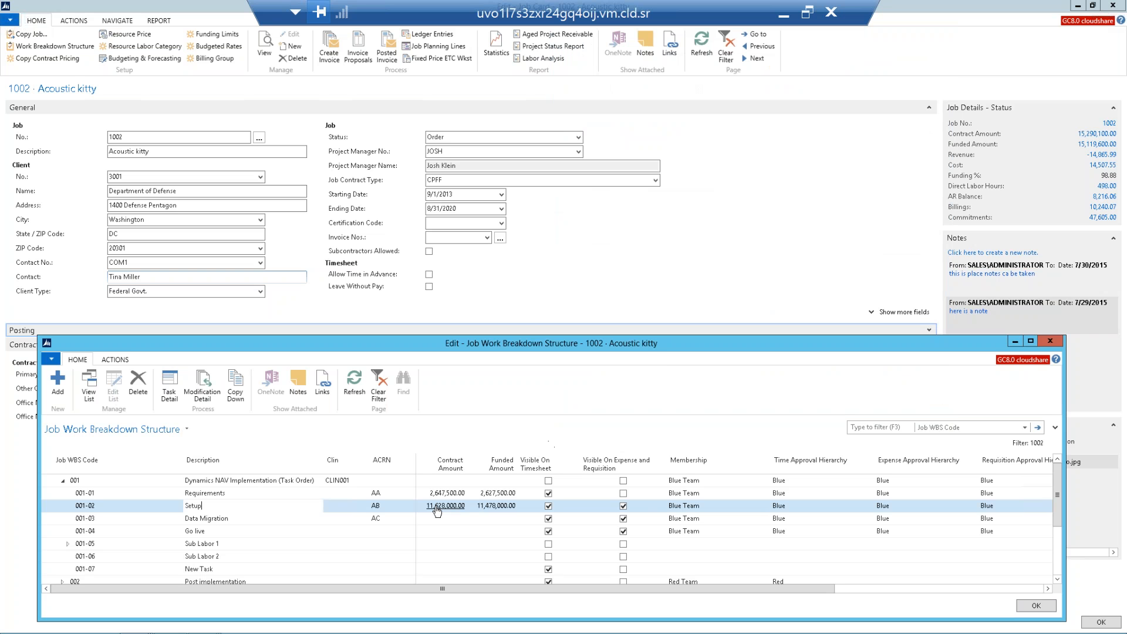
- Close and reopen the work breakdown structure, and check the contract and funded amounts of subtask 001-02, Setup
click(1044, 613)
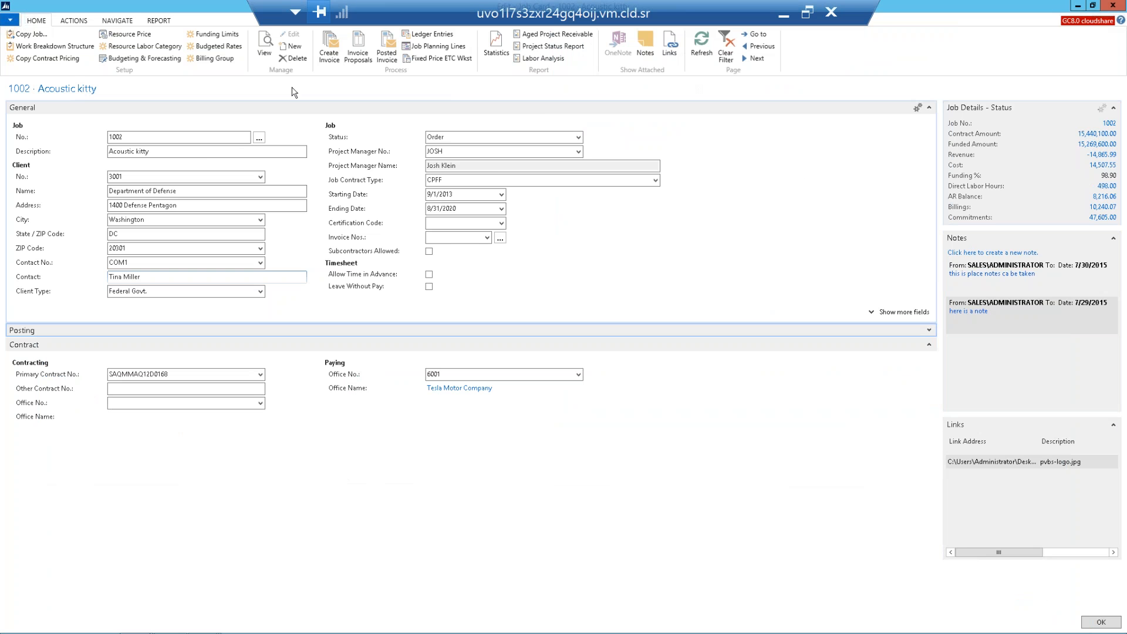
click(52, 47)
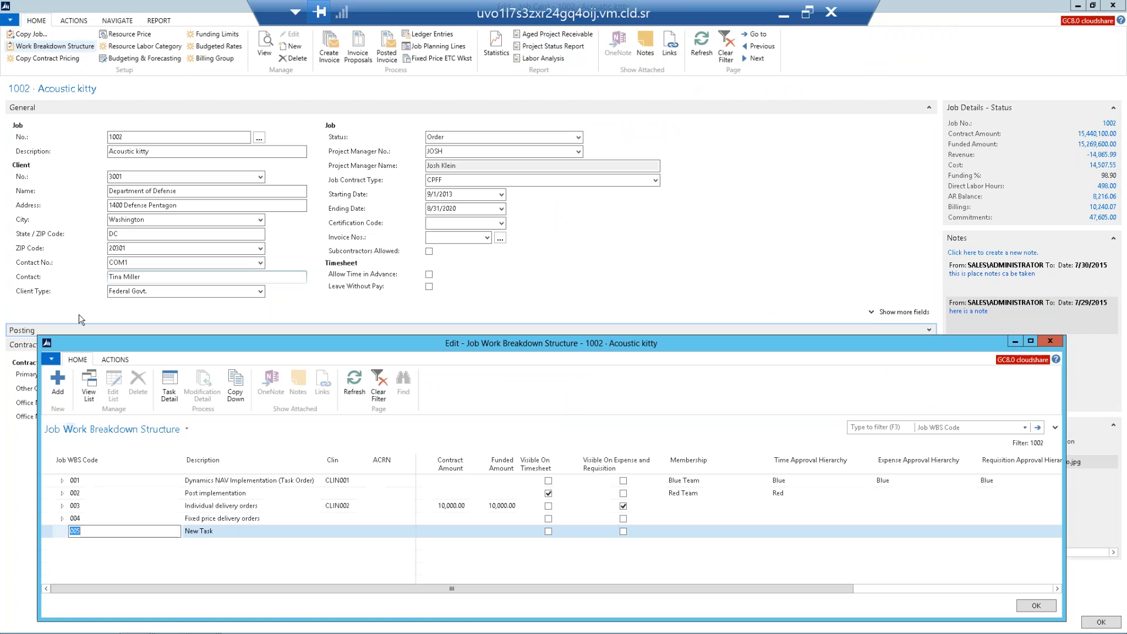
click(62, 486)
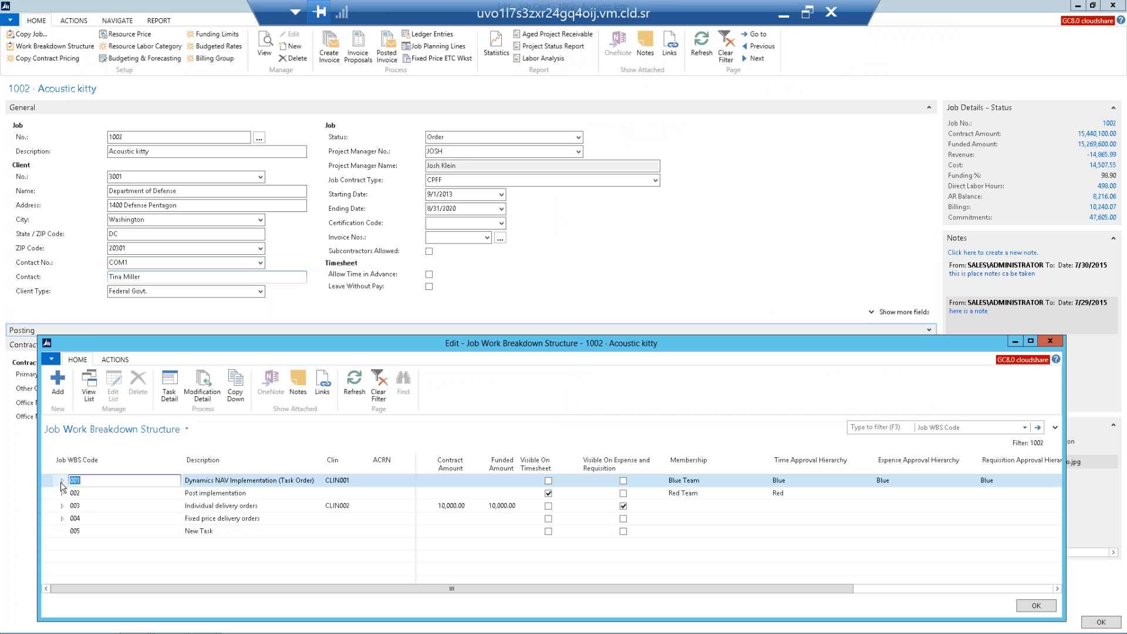
click(62, 481)
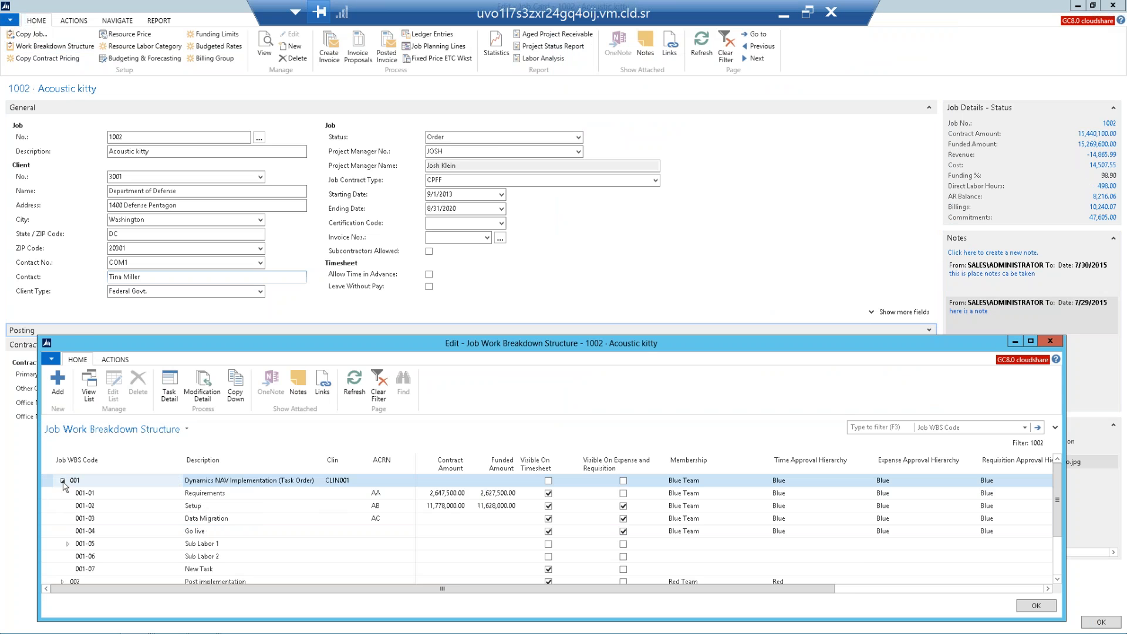
click(116, 506)
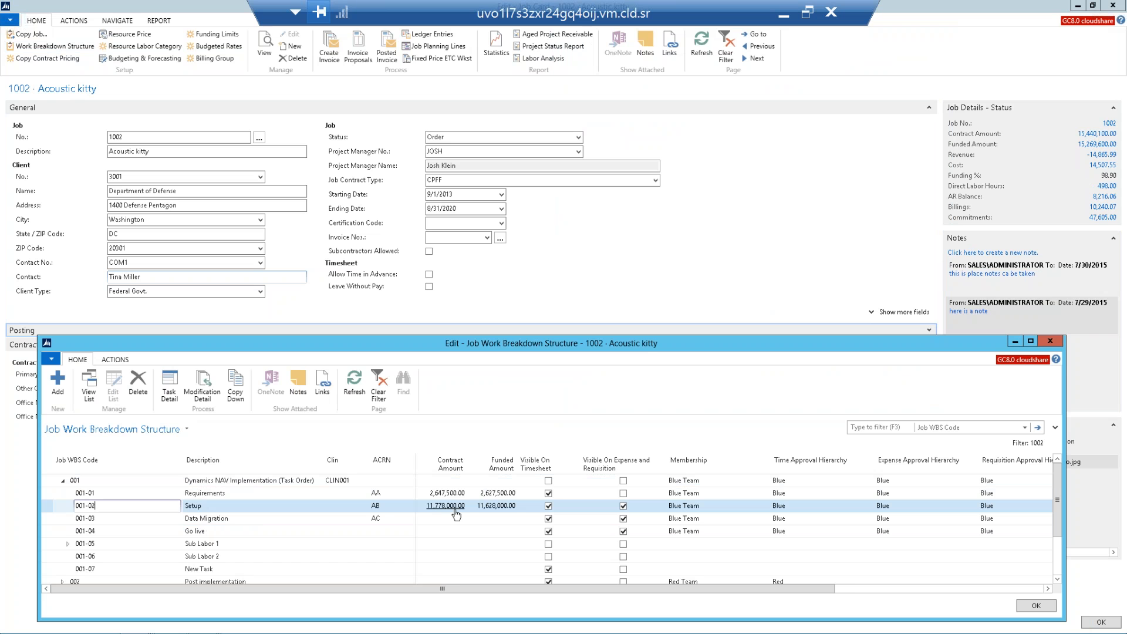
- View the funding modifications of subtask 001-02, Setup, and close both the funding list and the work breakdown structure
click(201, 383)
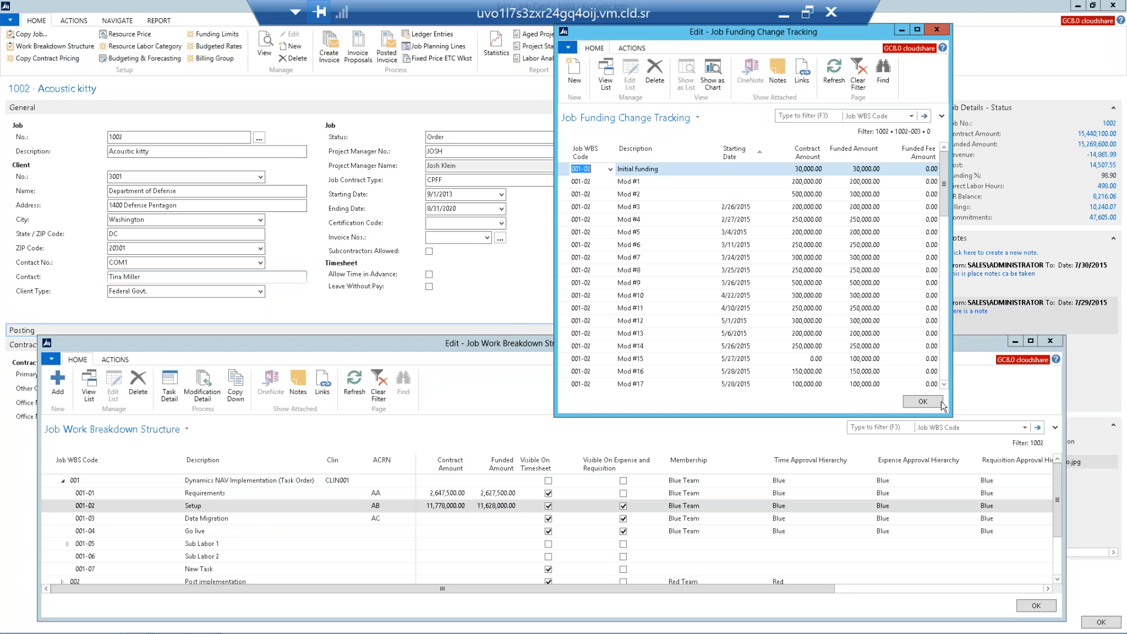
click(937, 29)
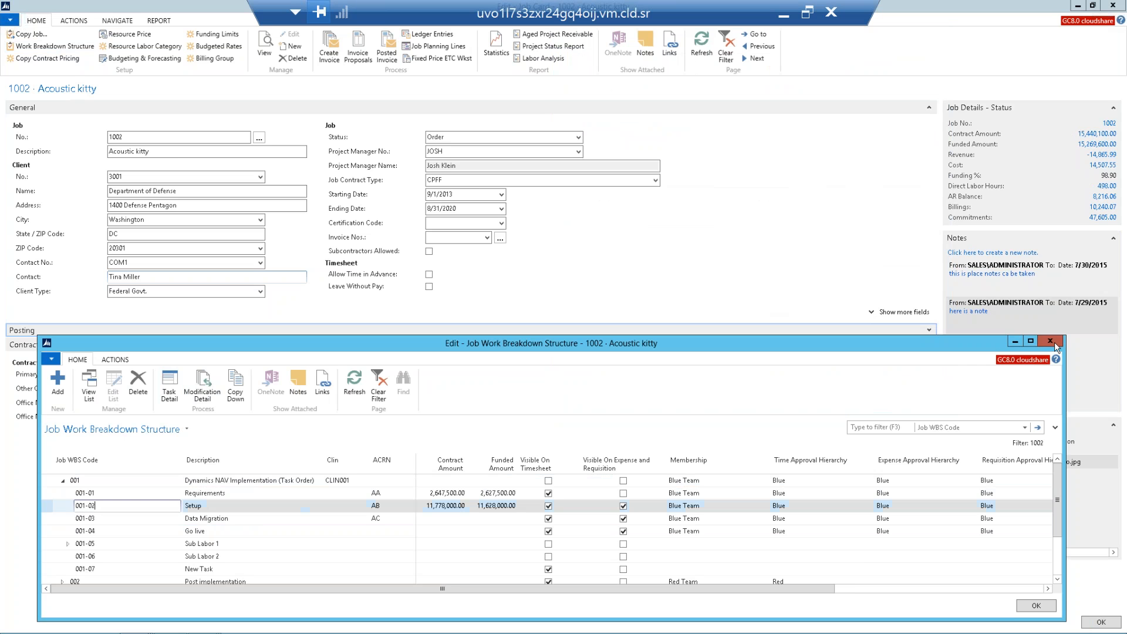
click(1054, 341)
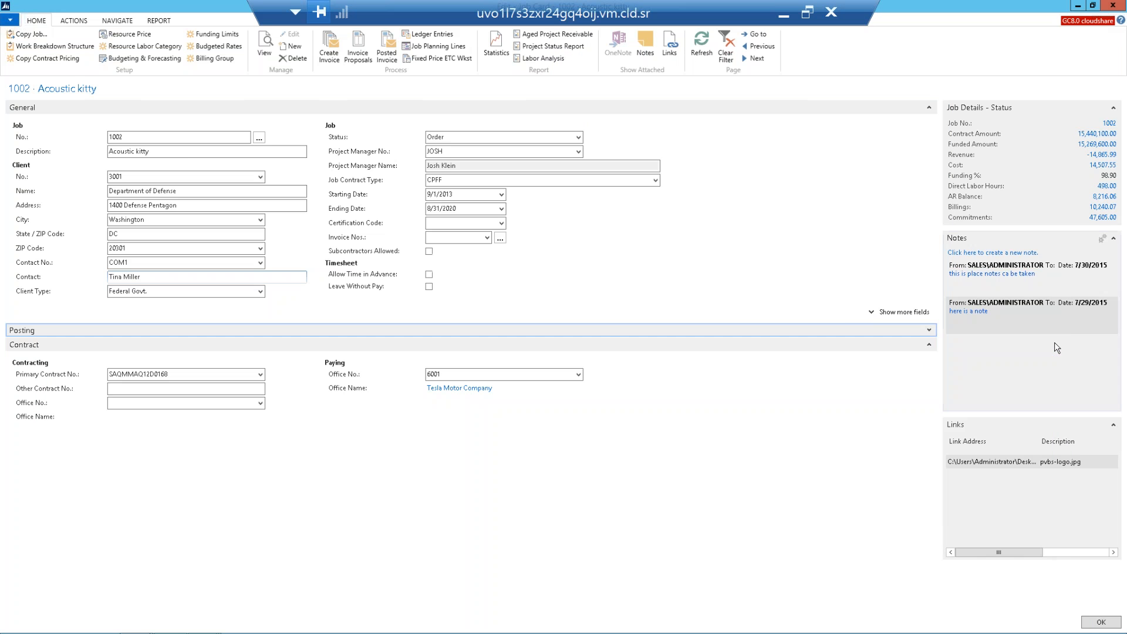
- Restore the job card to a smaller window and minimize the Role Center, Excel and timesheet windows to expose the desktop
click(1094, 7)
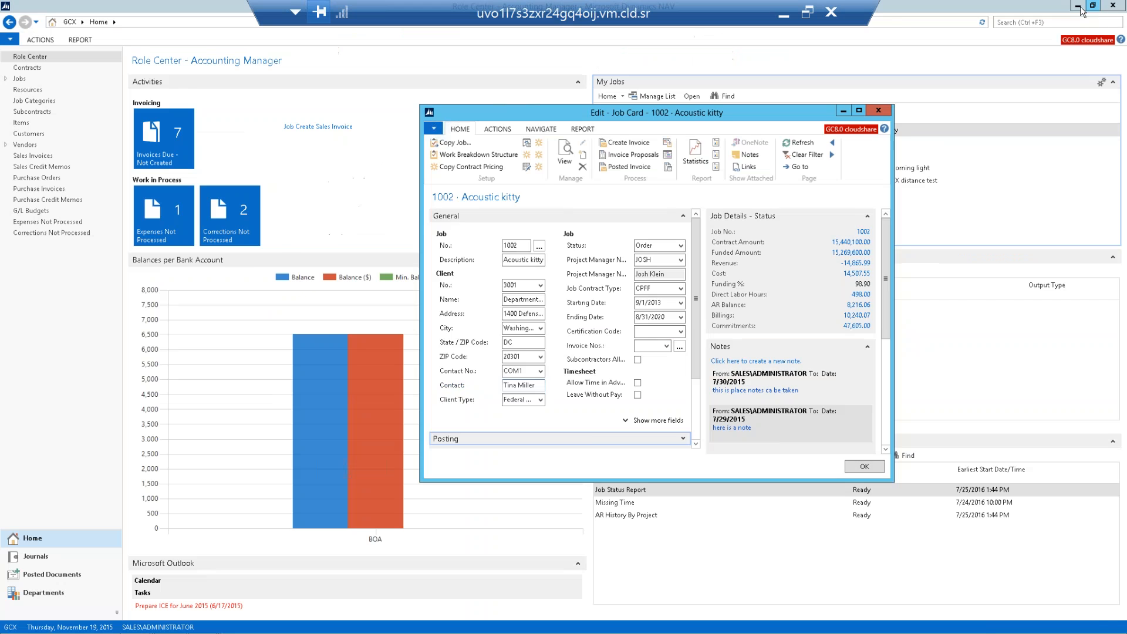
click(1080, 7)
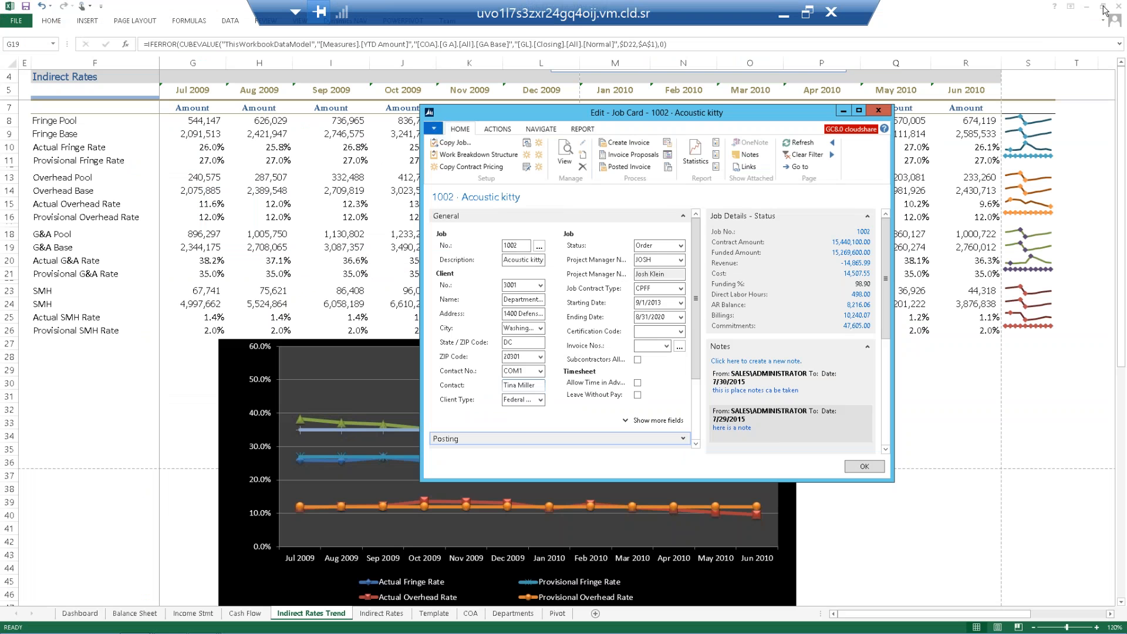
click(1088, 8)
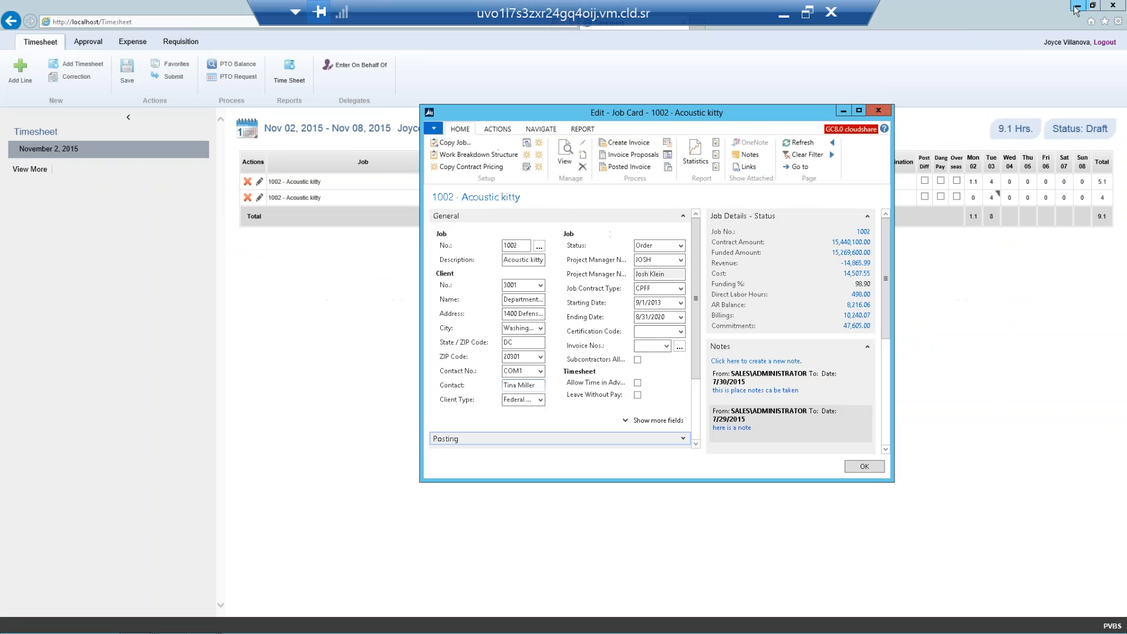
click(1076, 9)
click(1077, 9)
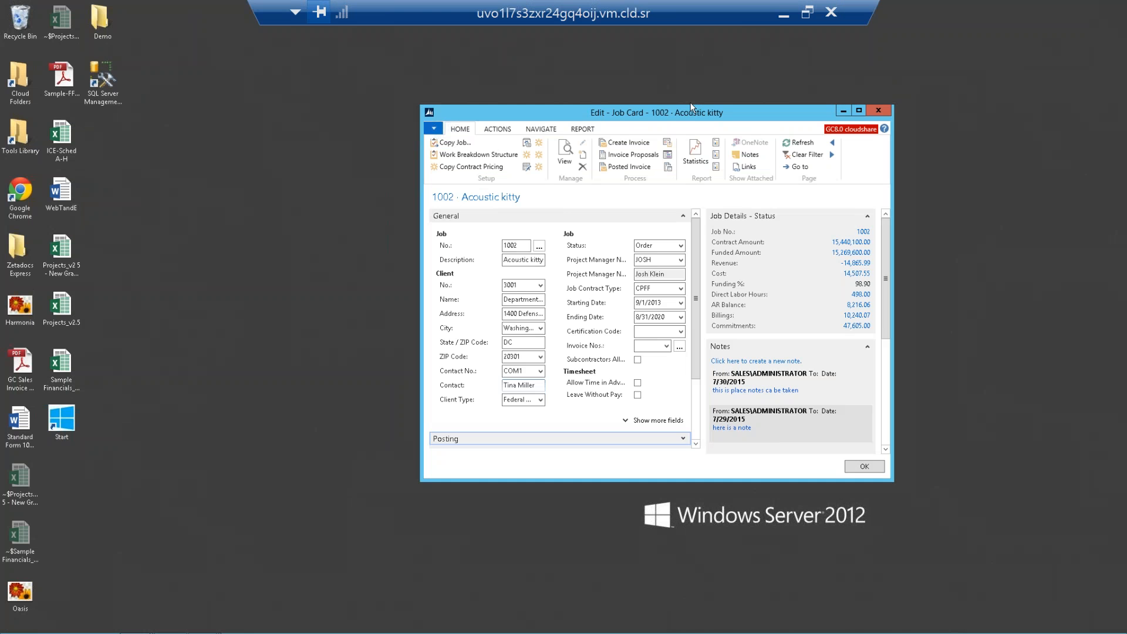
- Move and enlarge the job card beside the desktop files, and try to drop the sample PDF onto the job details
drag(690, 106, 646, 80)
drag(577, 82, 448, 44)
drag(734, 443, 933, 546)
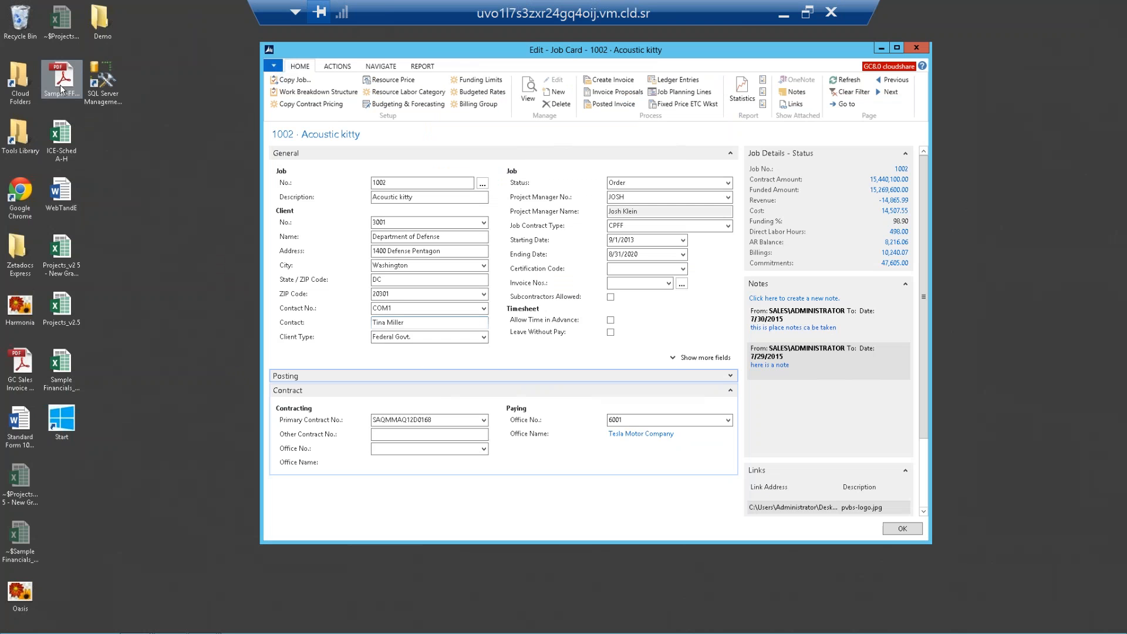
click(808, 203)
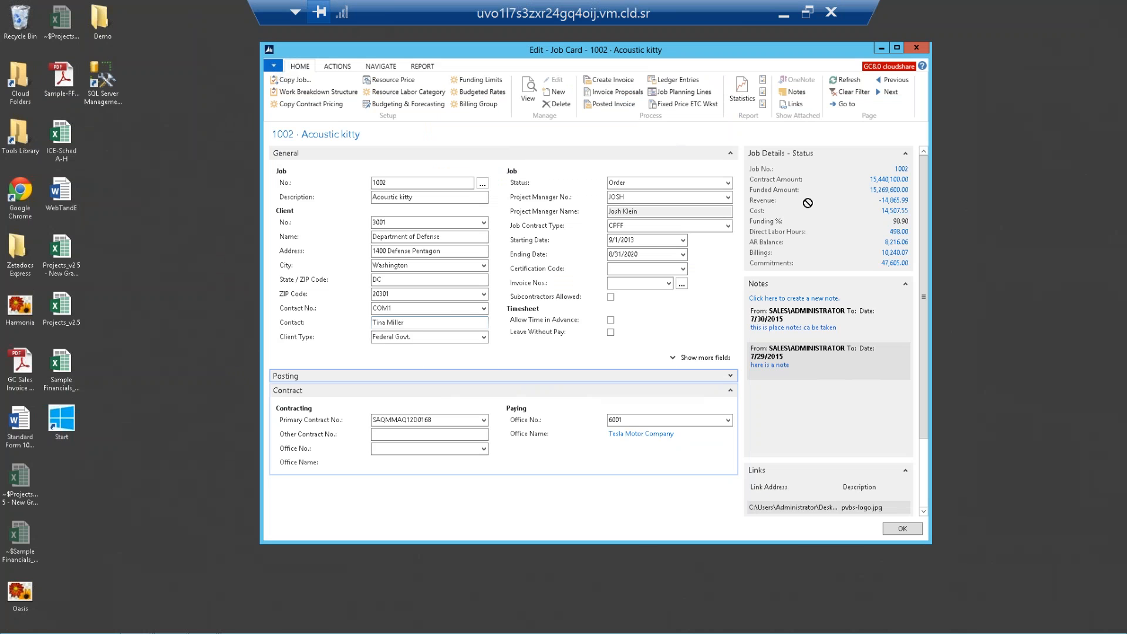
double_click(103, 82)
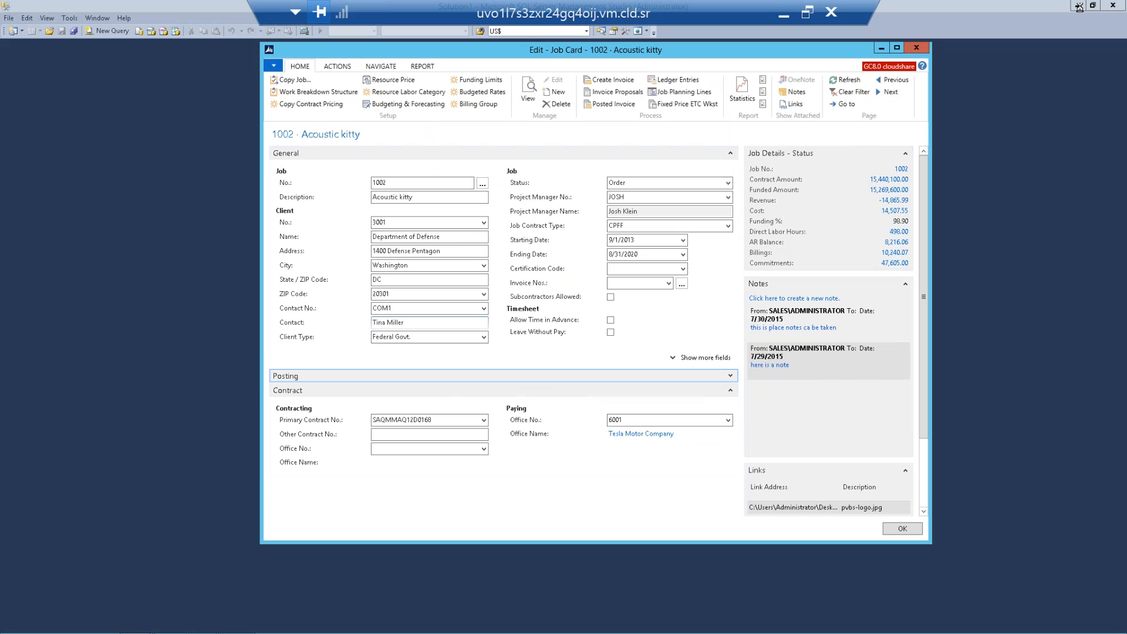
click(1080, 7)
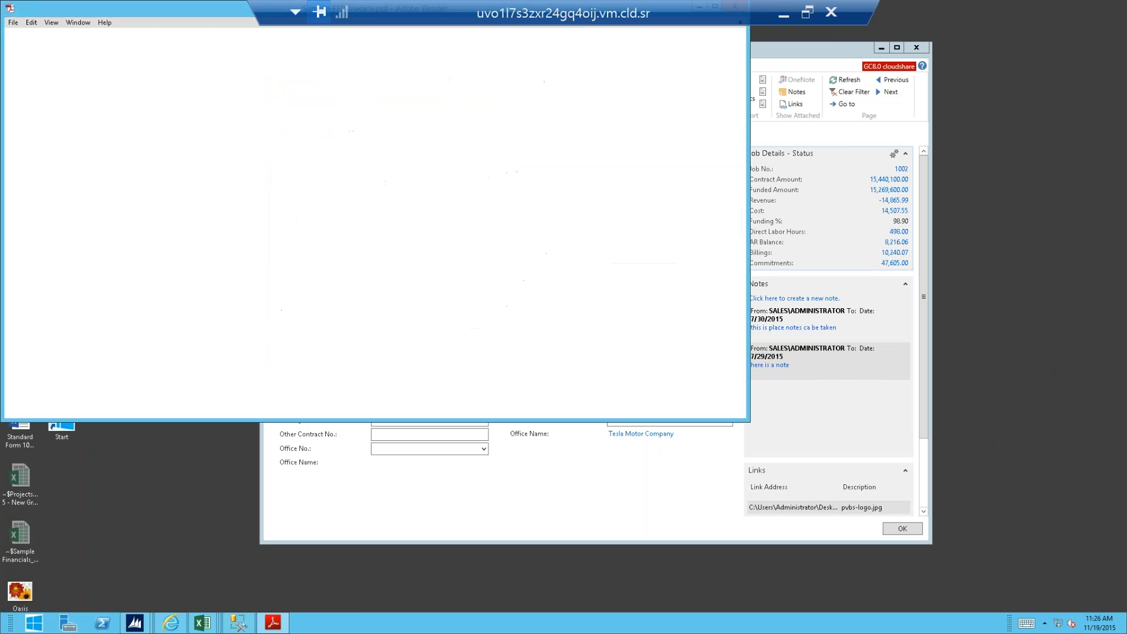
drag(171, 10, 407, 154)
click(976, 150)
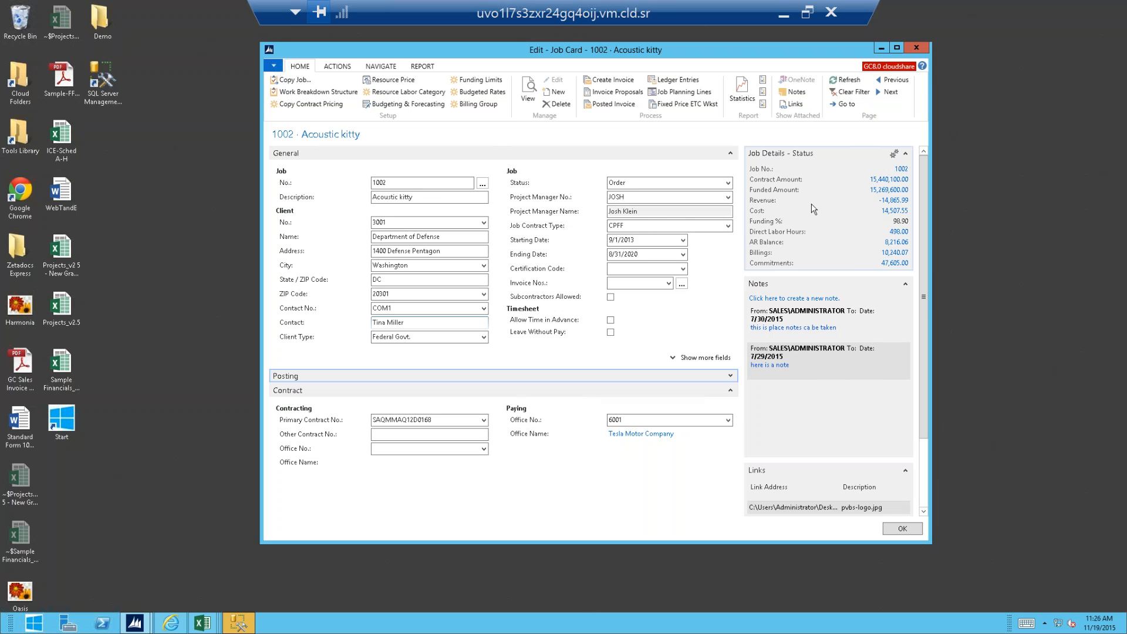
- Maximize the job card, reopen its work breakdown structure, expand task 001 to examine subtask 001-02, Setup, and leave the structure
click(897, 46)
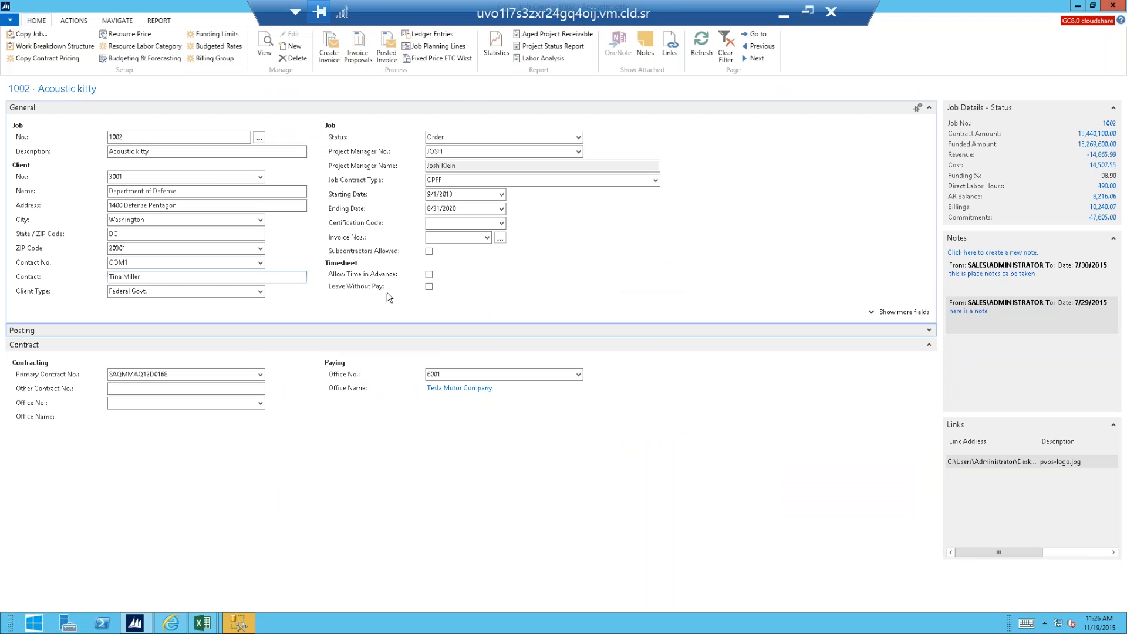
click(214, 178)
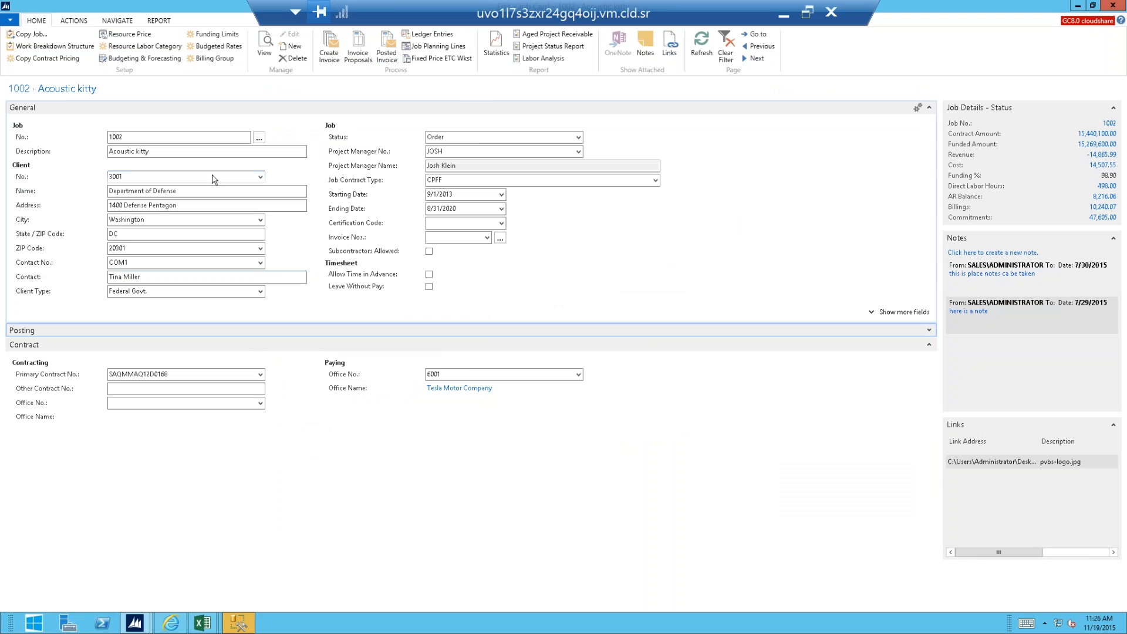
click(40, 47)
drag(357, 336, 333, 275)
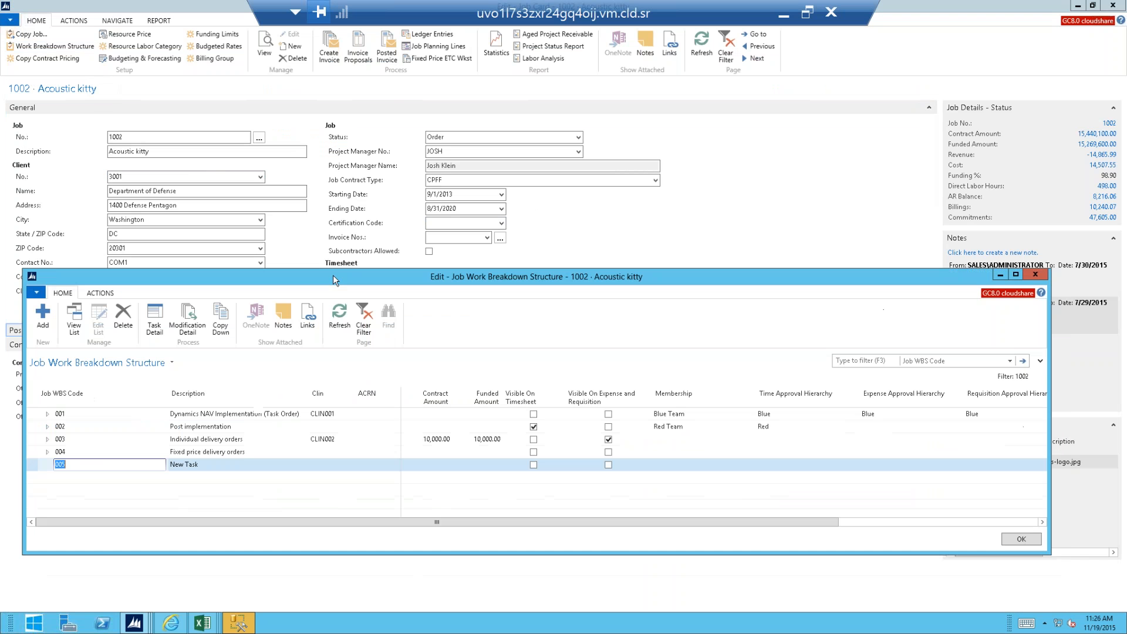
click(47, 414)
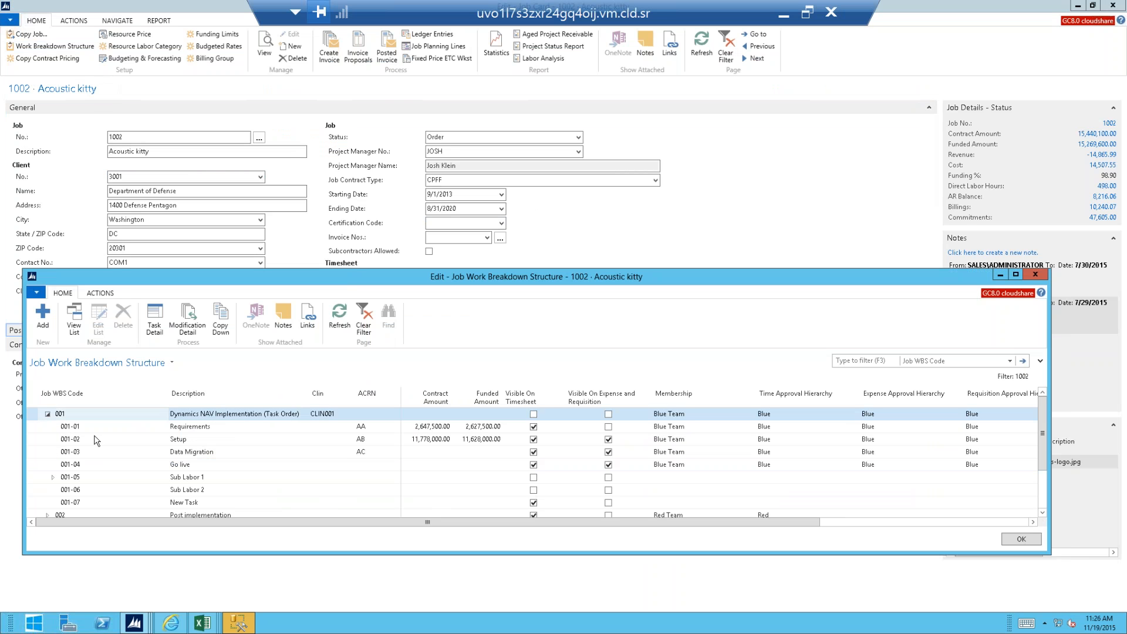
click(144, 439)
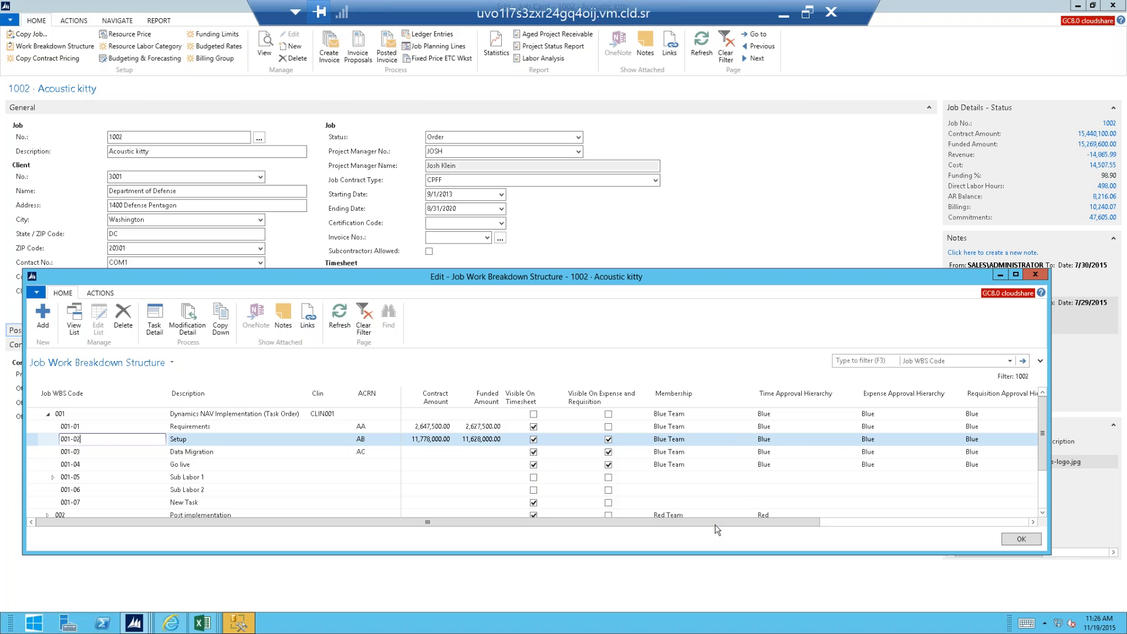
drag(717, 525, 674, 525)
click(1034, 276)
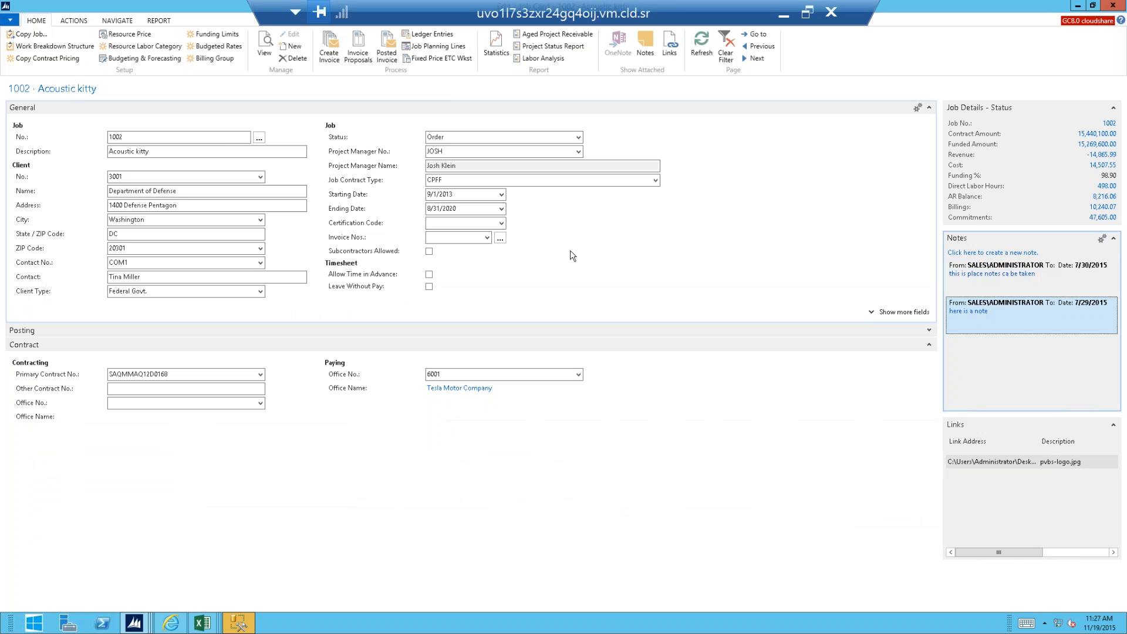
- Open the job's Budgeting & Forecasting and advance the monthly budget matrix six columns to reach April 2017
click(133, 59)
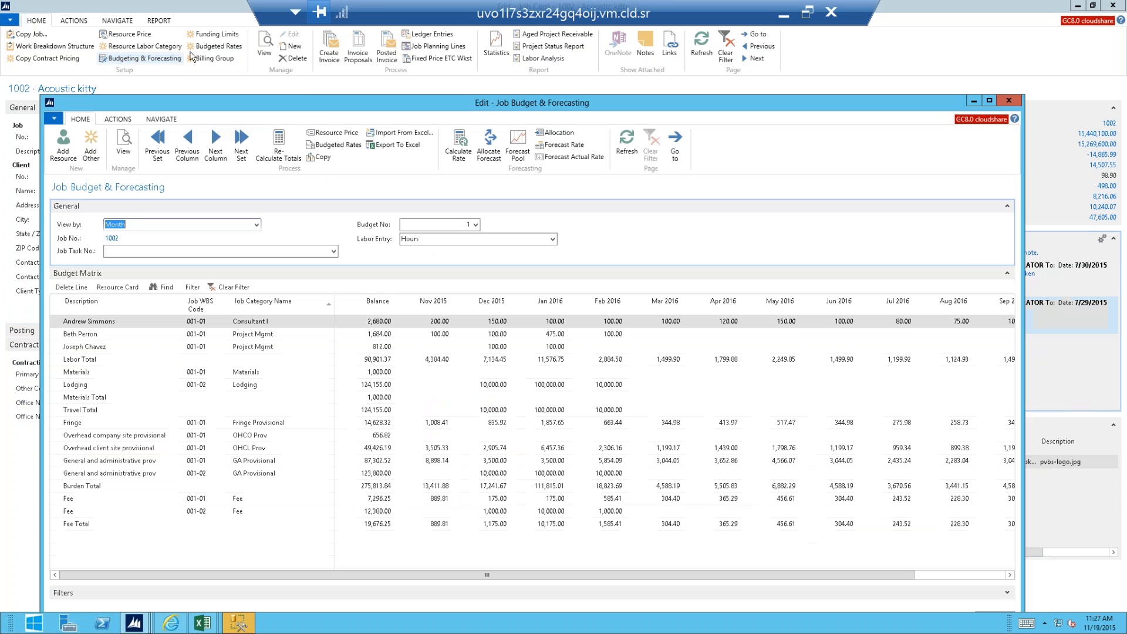
drag(301, 110, 296, 86)
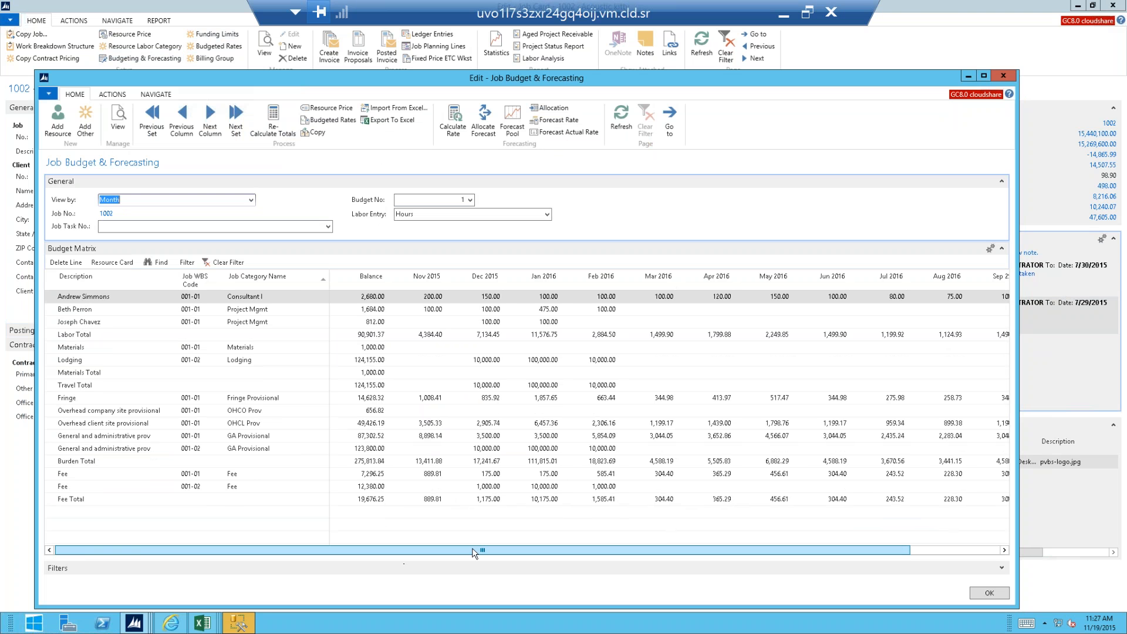
drag(475, 553, 566, 553)
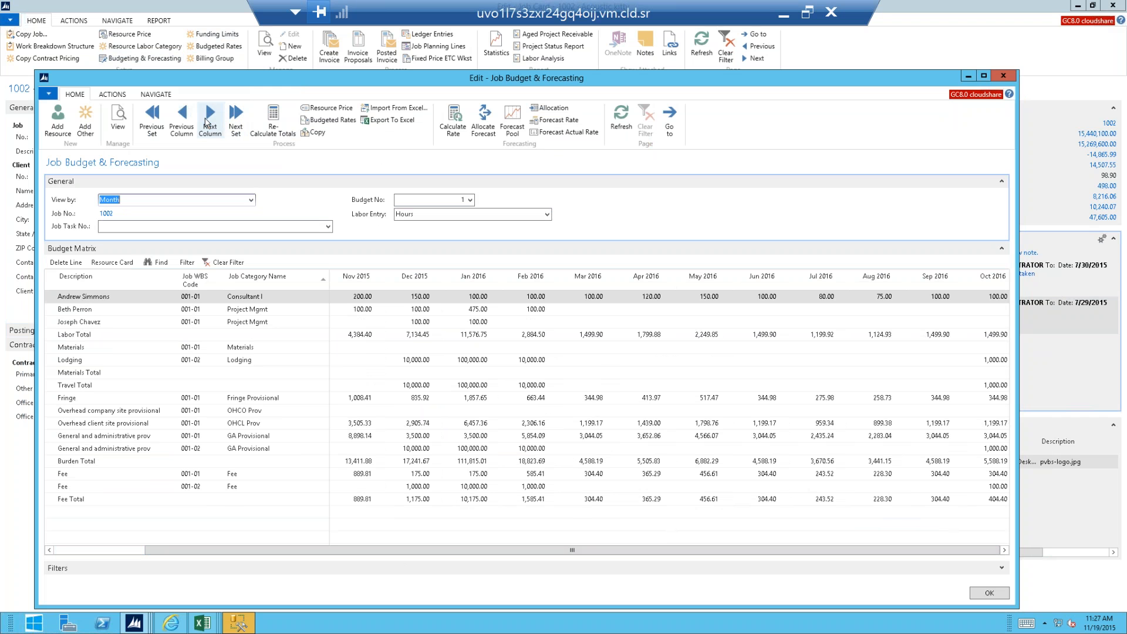
click(207, 122)
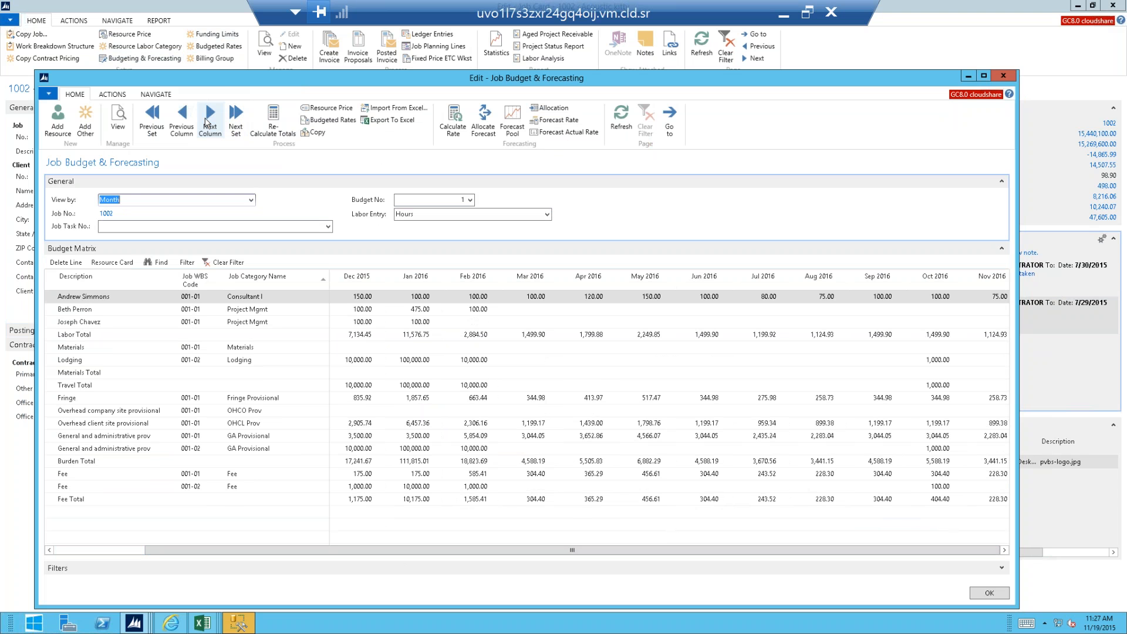
click(207, 121)
click(206, 122)
click(206, 122)
click(207, 122)
click(207, 122)
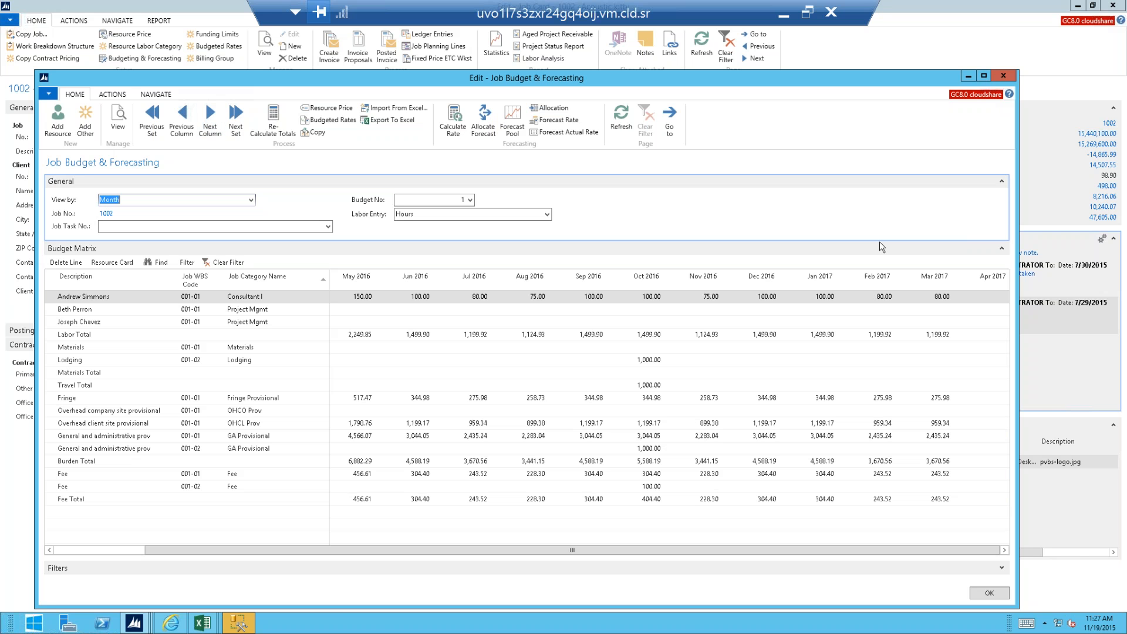
- Enter 168 budgeted hours in April 2017 for the Consultant I resource on 001-01, and widen the window to include the Balance column
click(991, 297)
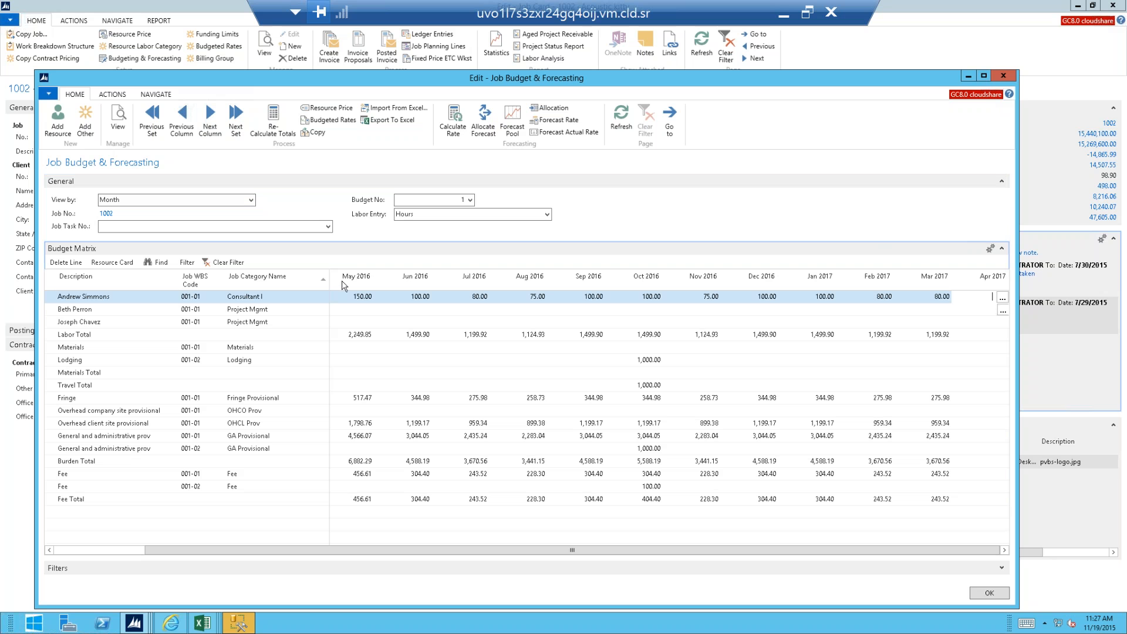
mouse_move(804, 341)
text(10)
text(8)
key(Return)
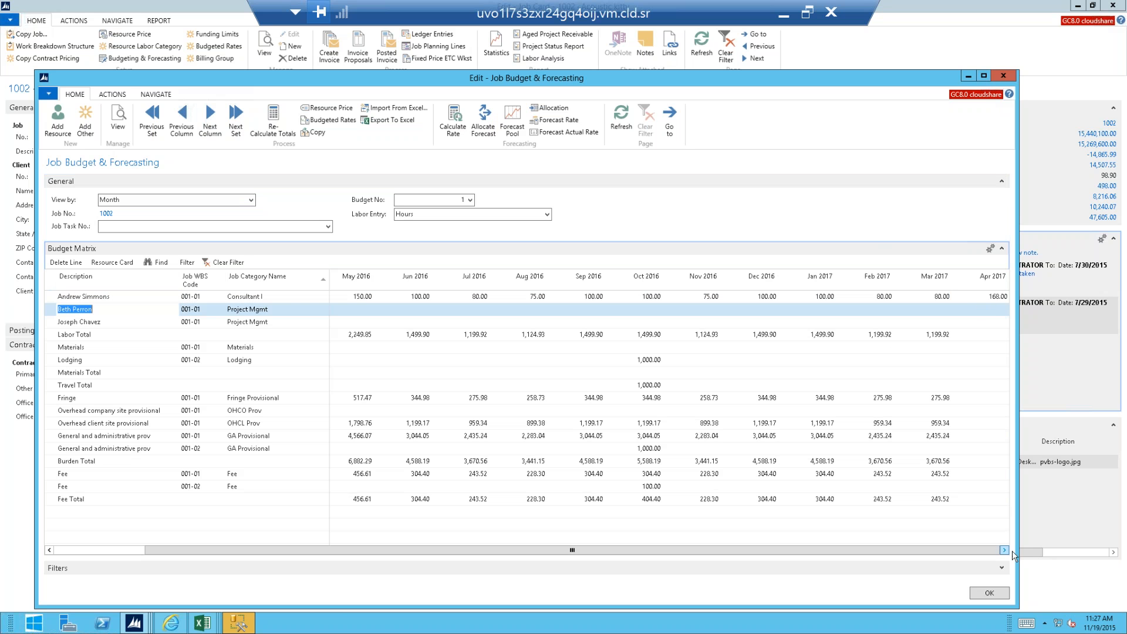
drag(1018, 545, 1075, 542)
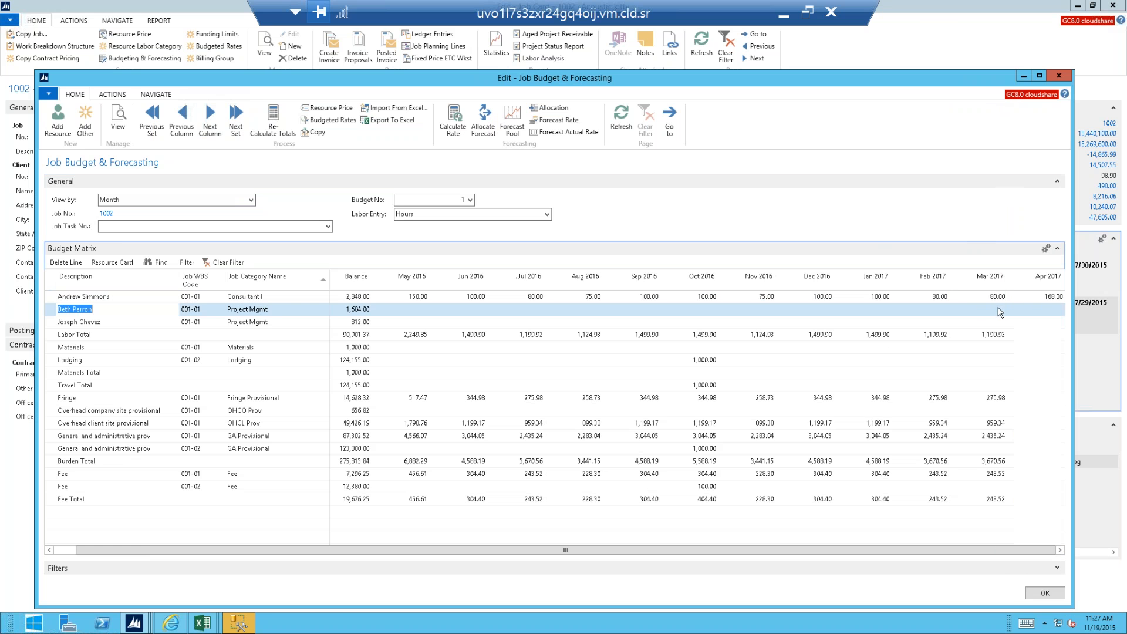
- From the April 2017 labor entry, open the job budget copy options, mark Copy Labor, and cancel without copying
click(1037, 297)
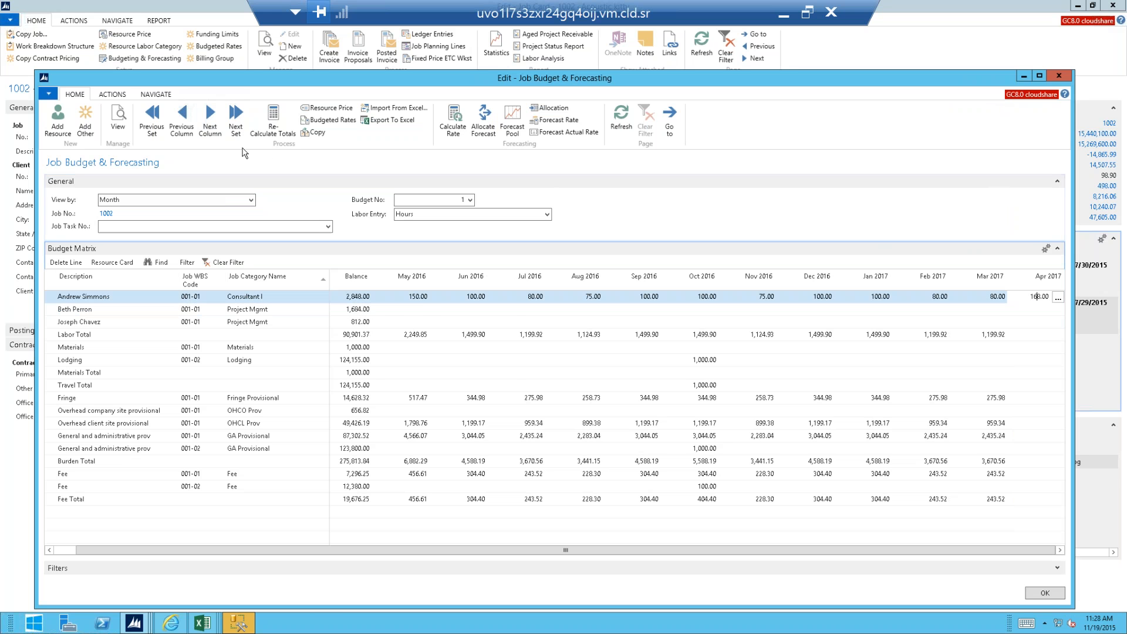
click(317, 133)
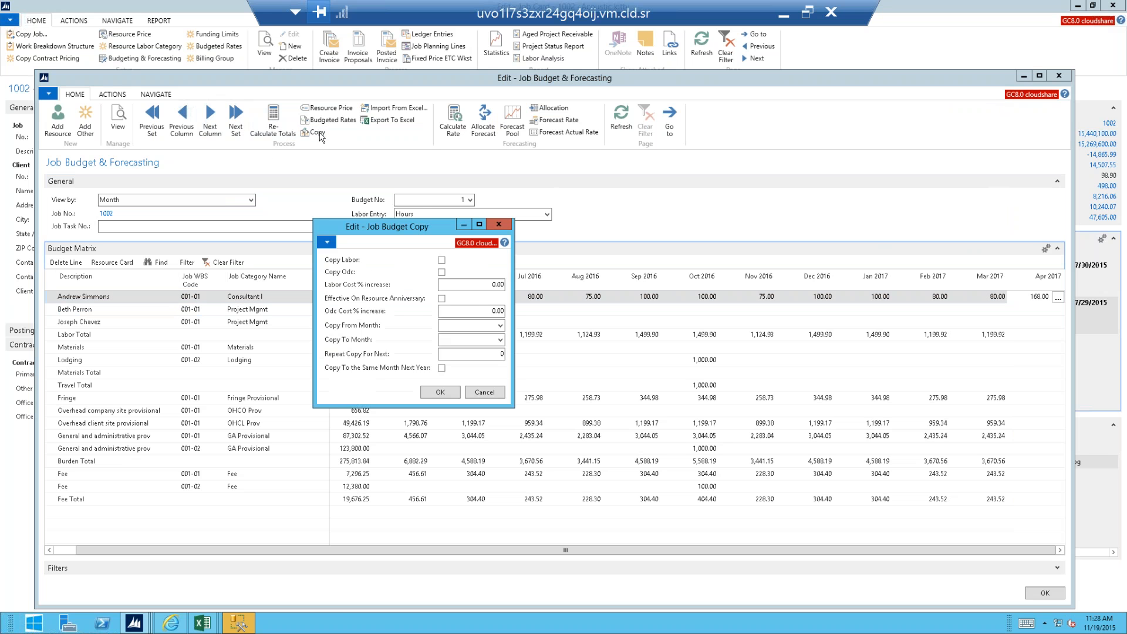
click(442, 261)
click(486, 393)
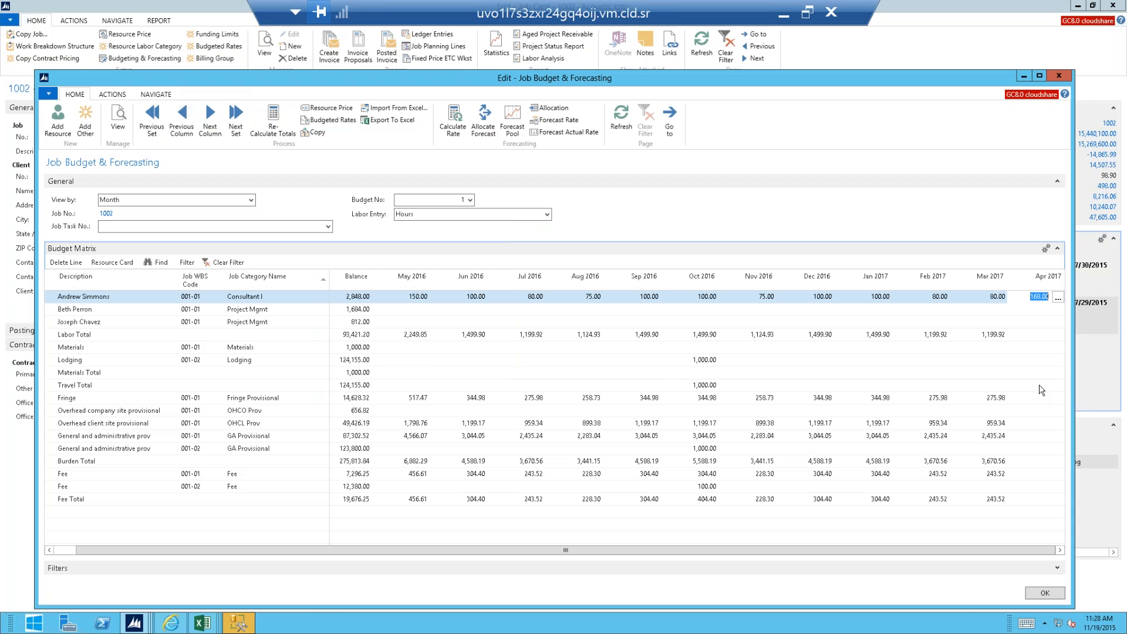
- Recalculate the budget totals and review the fringe, overhead, G&A and fee lines
click(276, 129)
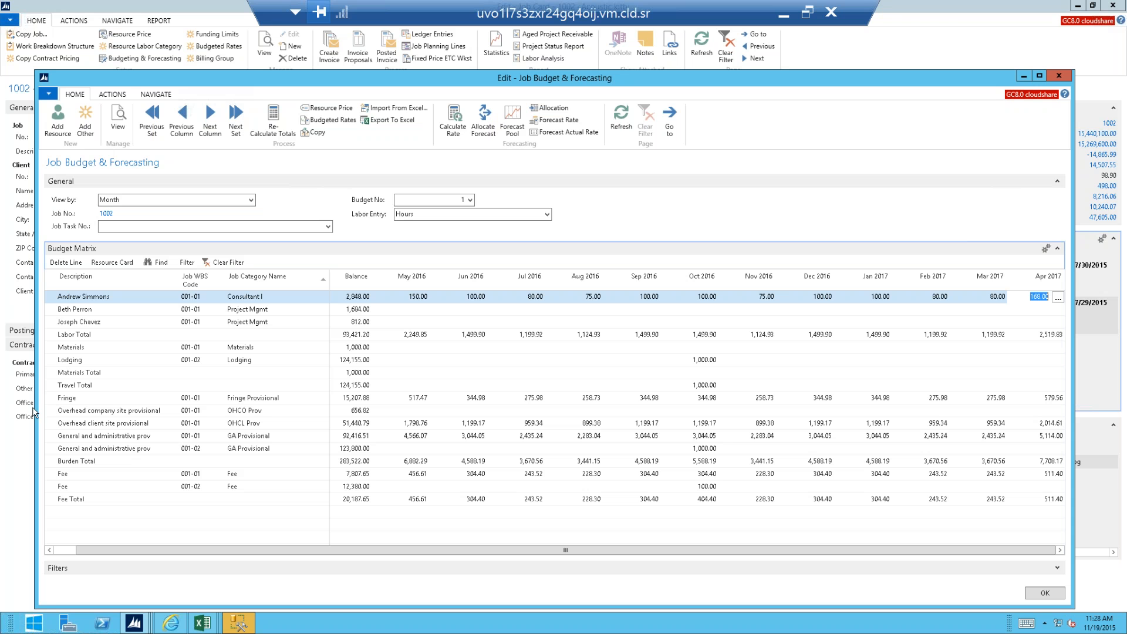
drag(51, 399, 52, 488)
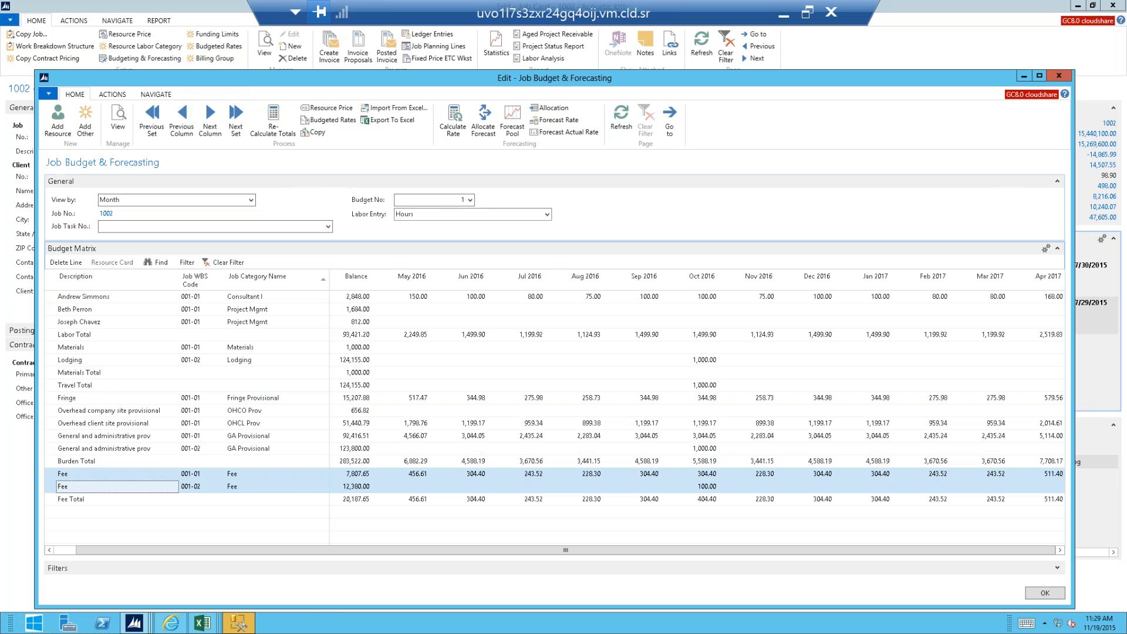
- View the available budget versions without switching from the Baseline, and close the Job Budget & Forecasting window and the job card
click(470, 200)
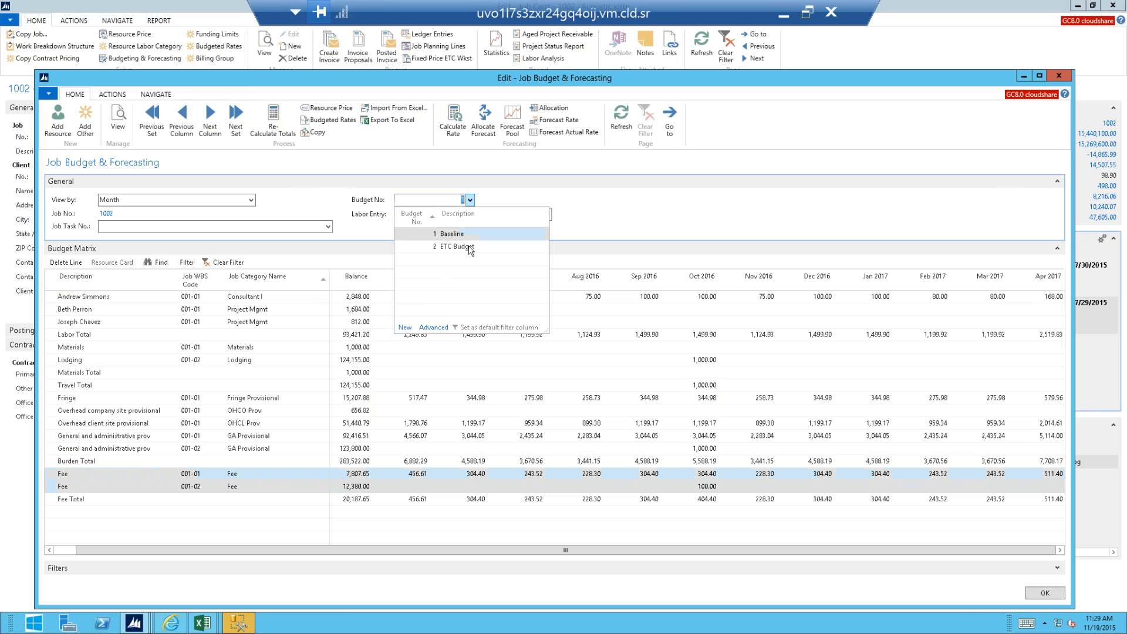
click(629, 171)
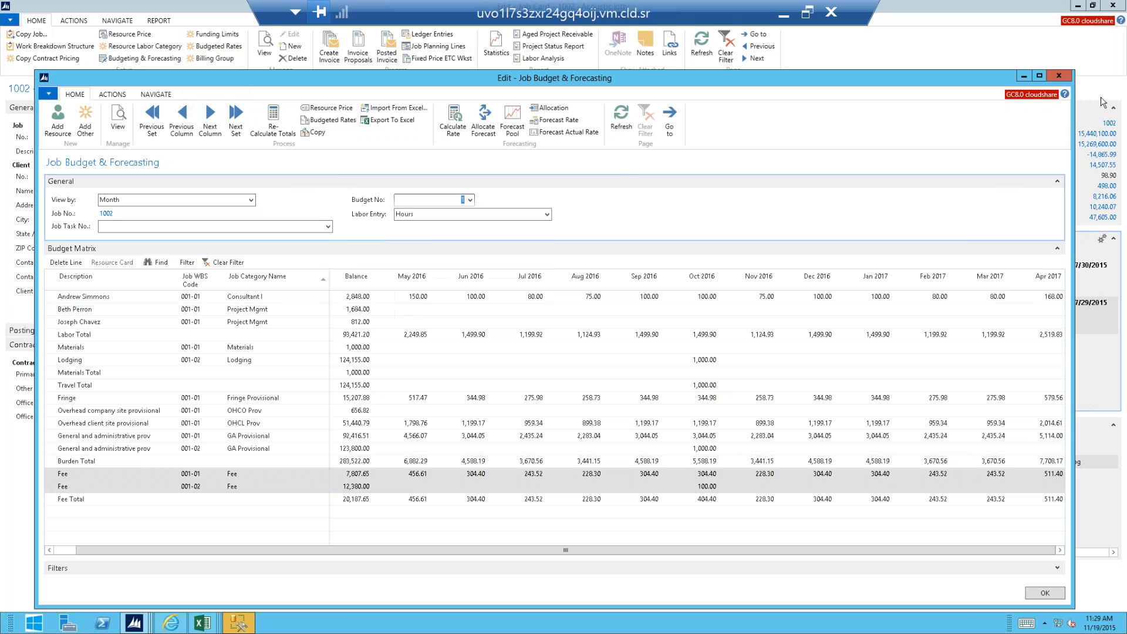
click(1056, 75)
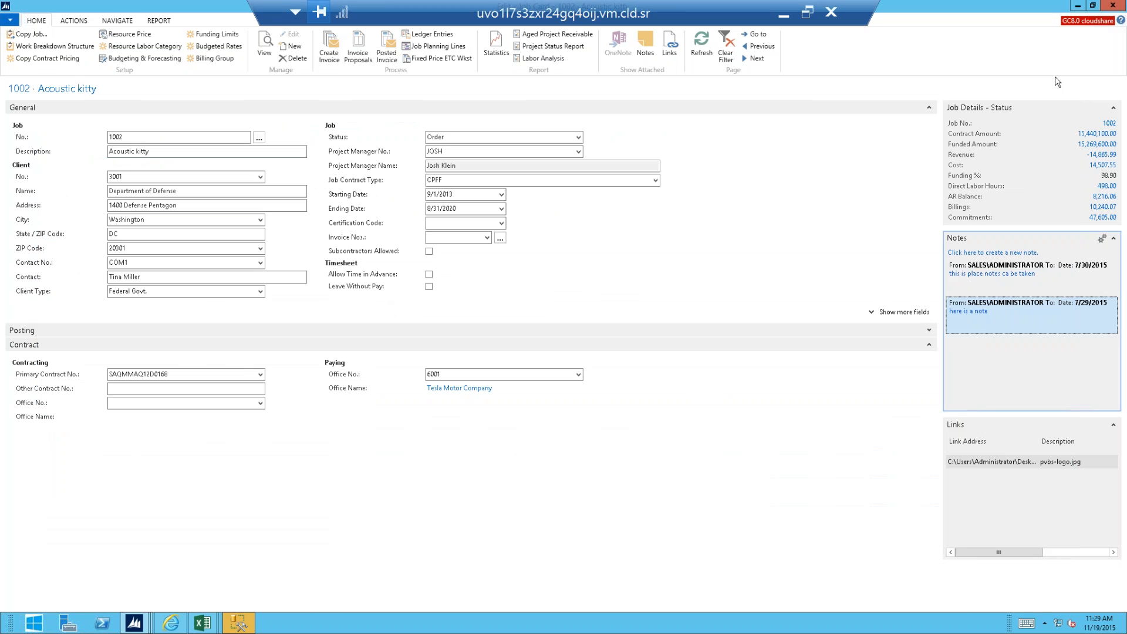
click(1114, 6)
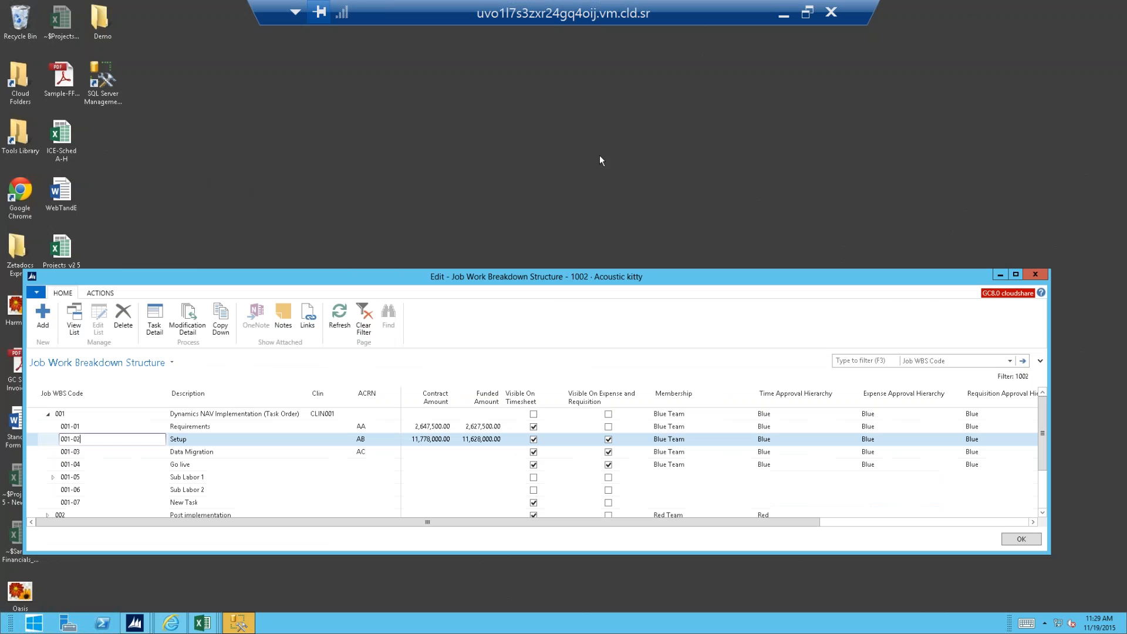
- Close the work breakdown structure window and open the job card of Operation morning light (job 2025) from My Jobs
click(1046, 278)
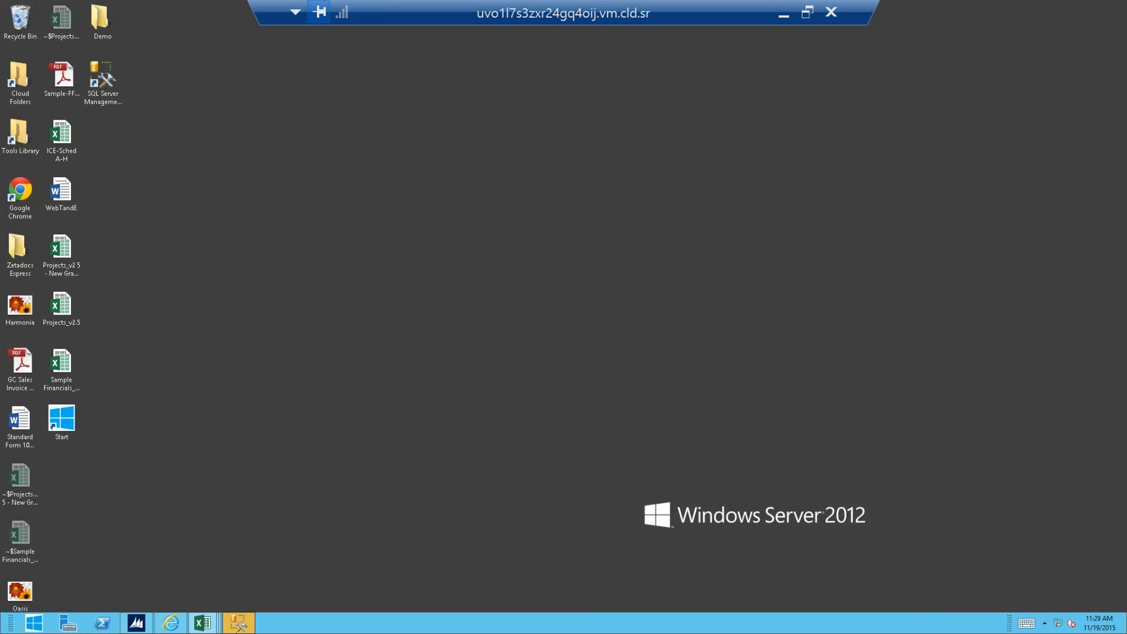
click(137, 623)
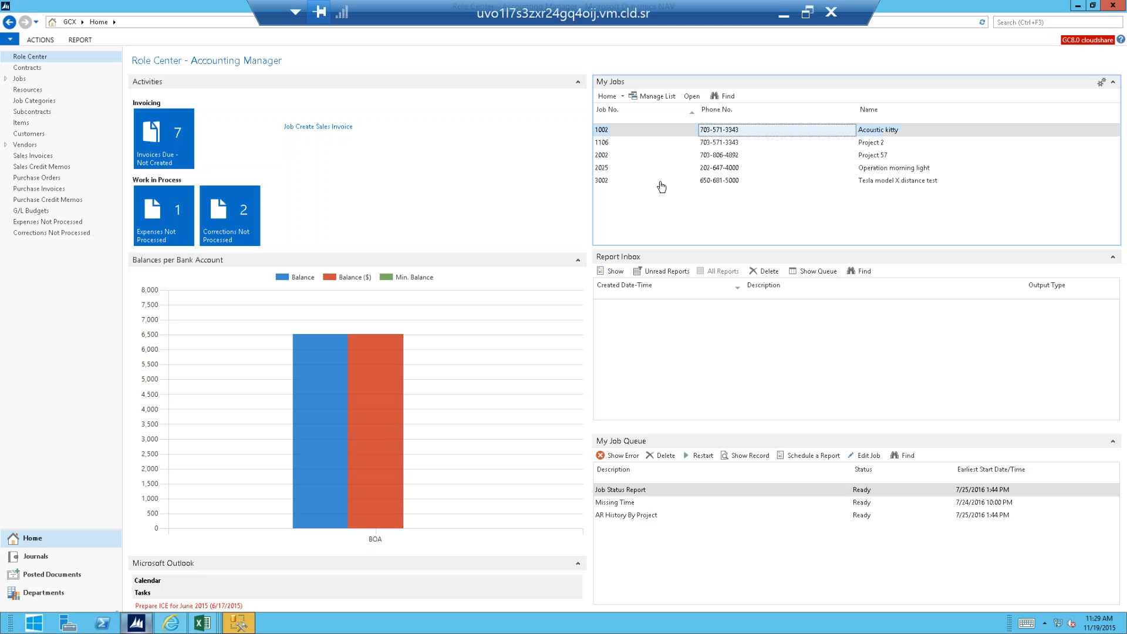
double_click(728, 169)
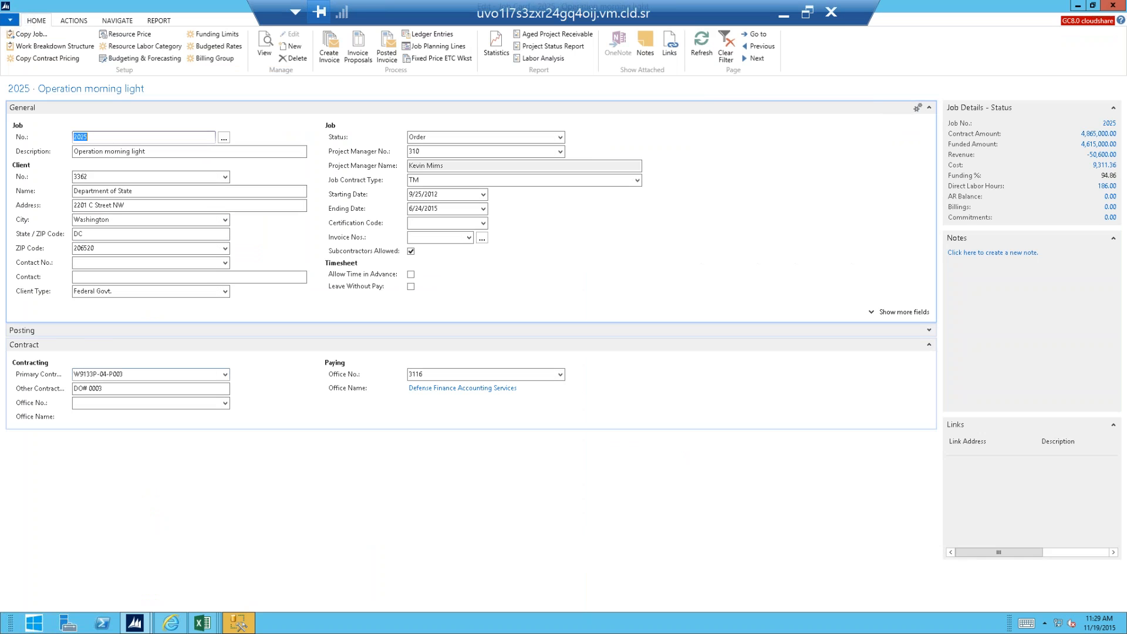
- Open the resource prices of job 2025 and filter the list to the labor category code CONSULTANT I
click(121, 38)
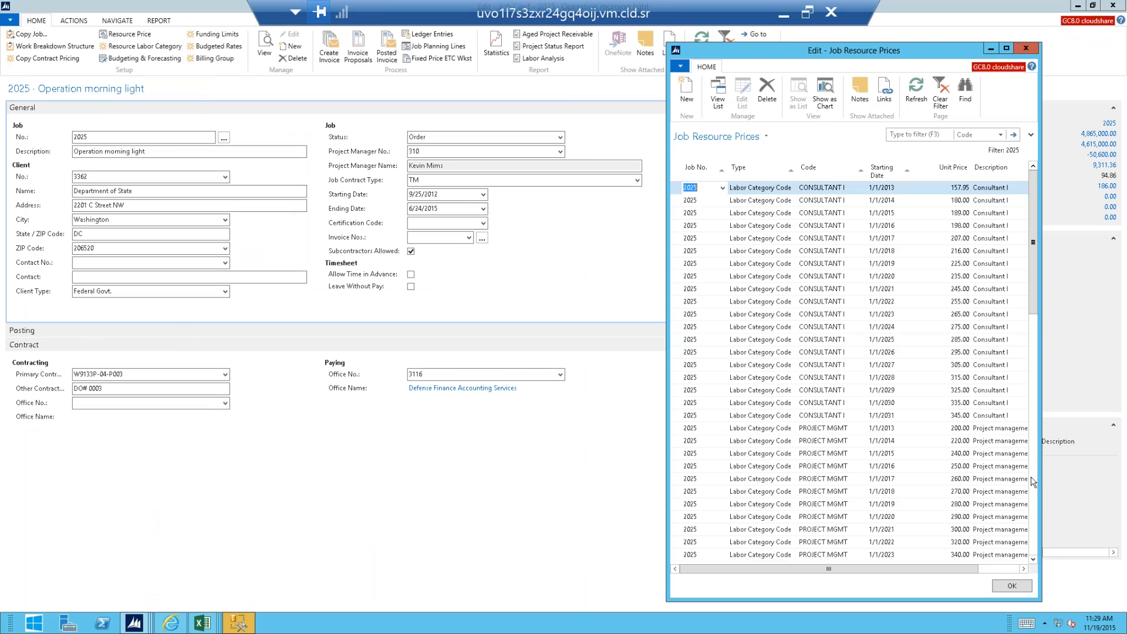
click(829, 213)
right_click(828, 213)
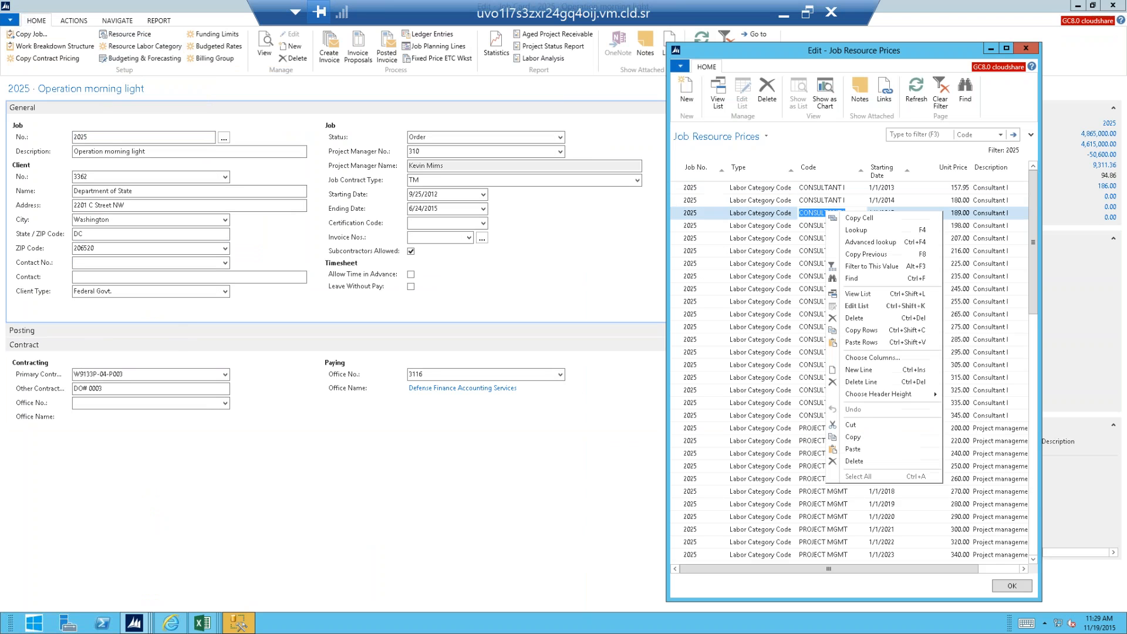
click(866, 269)
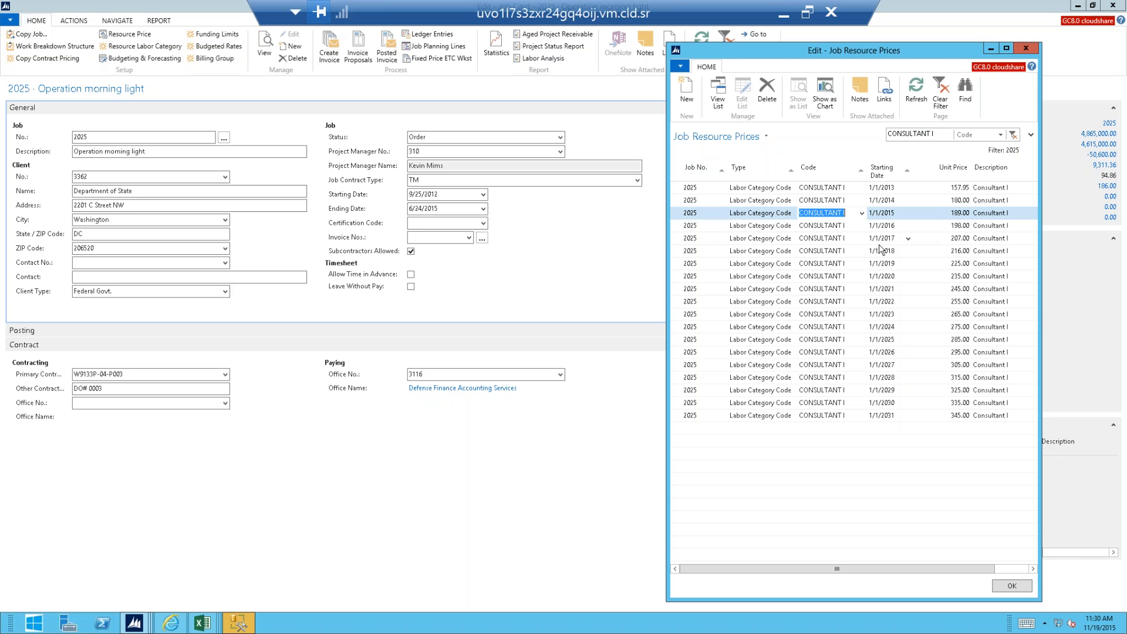
- Open the resource labor category defaults of job 2025 and filter them to the labor category name Consultant I
click(117, 47)
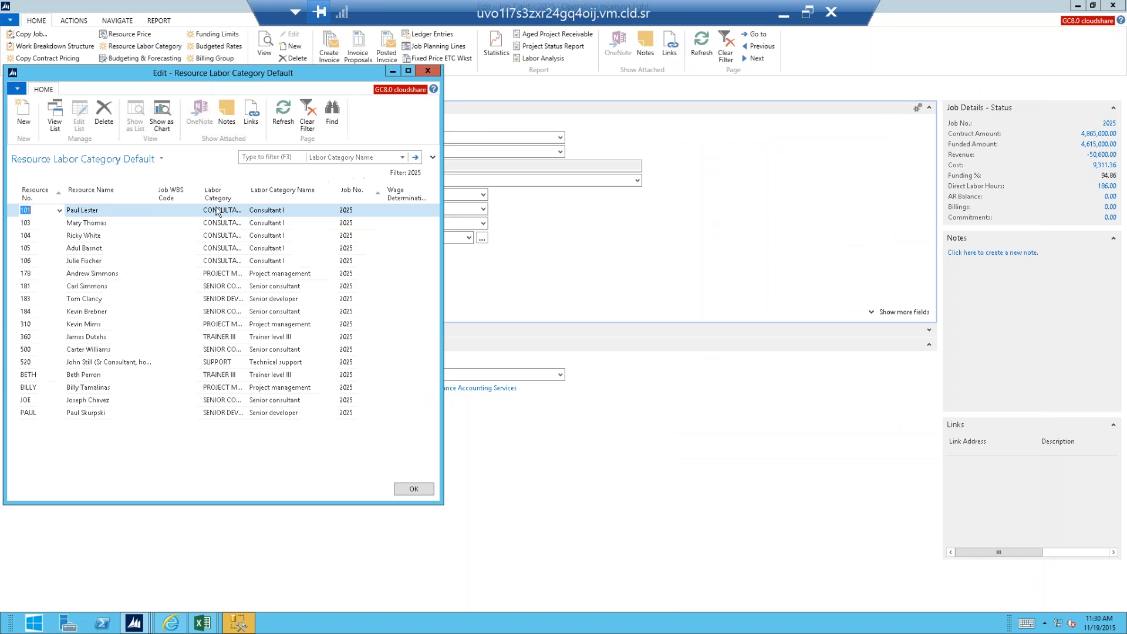
right_click(265, 231)
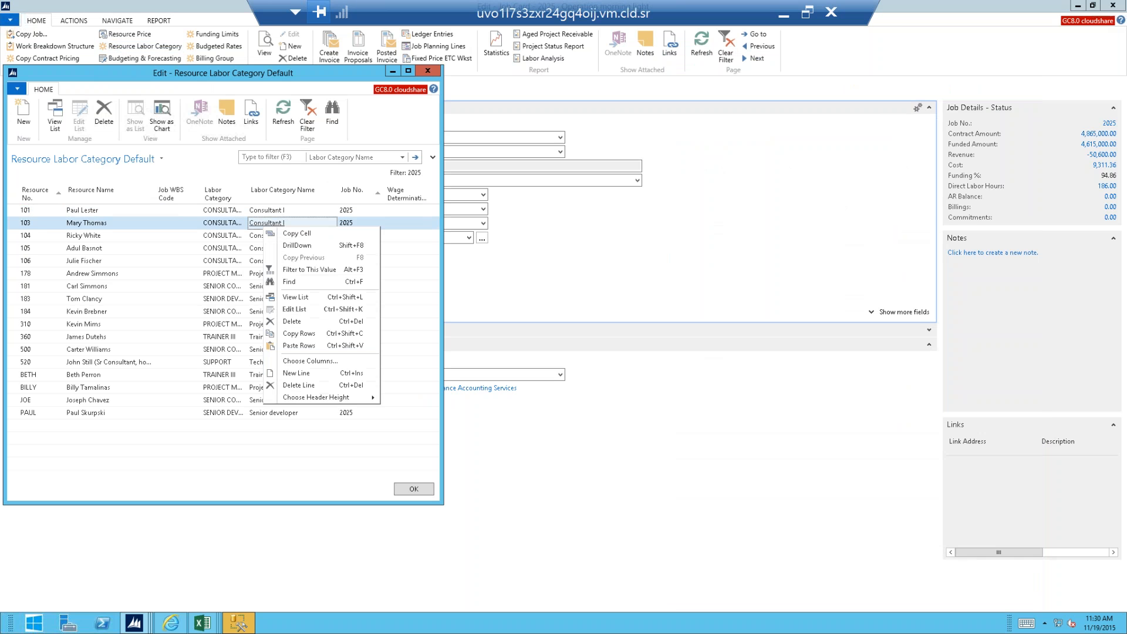
click(279, 269)
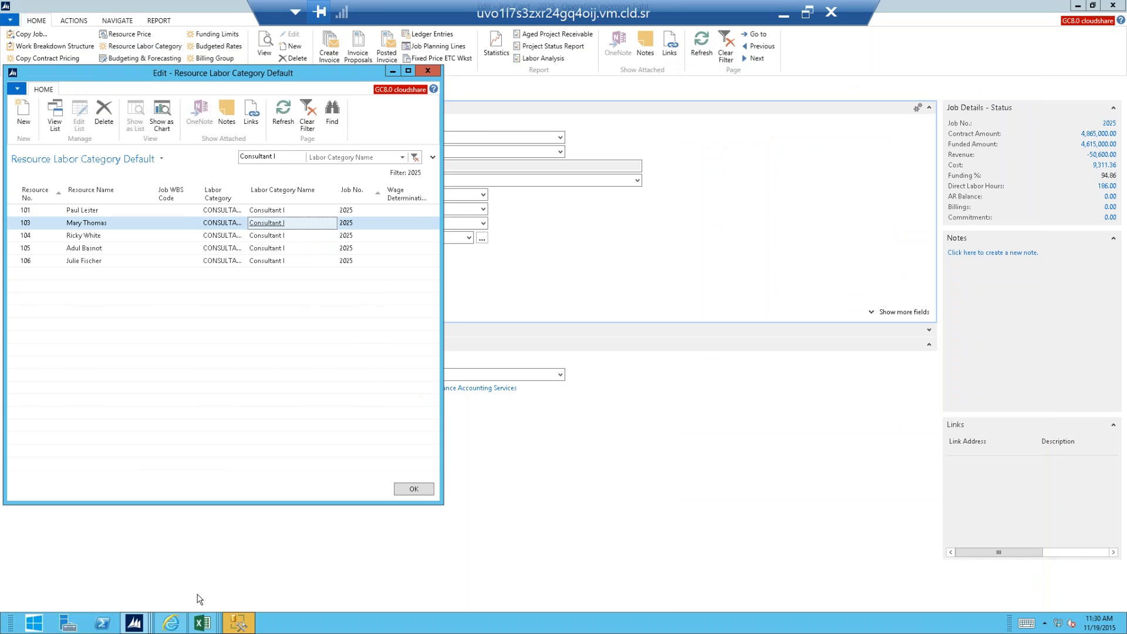
- Export the filtered Job Resource Prices list to Microsoft Excel, and move and enlarge the workbook window beside the price list
mouse_move(145, 628)
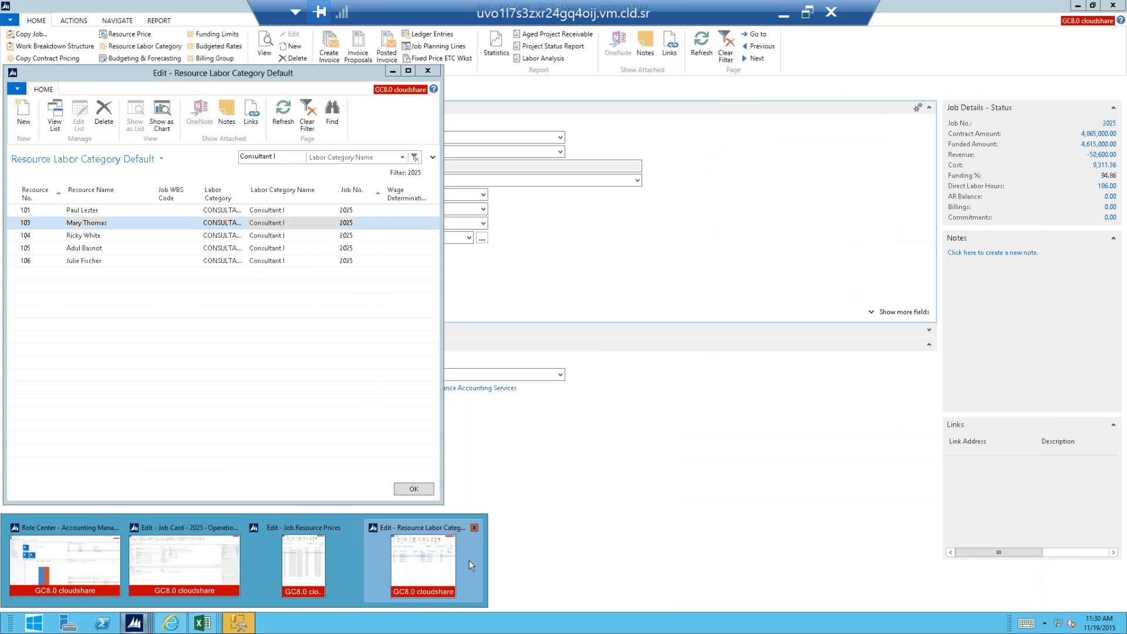
click(281, 577)
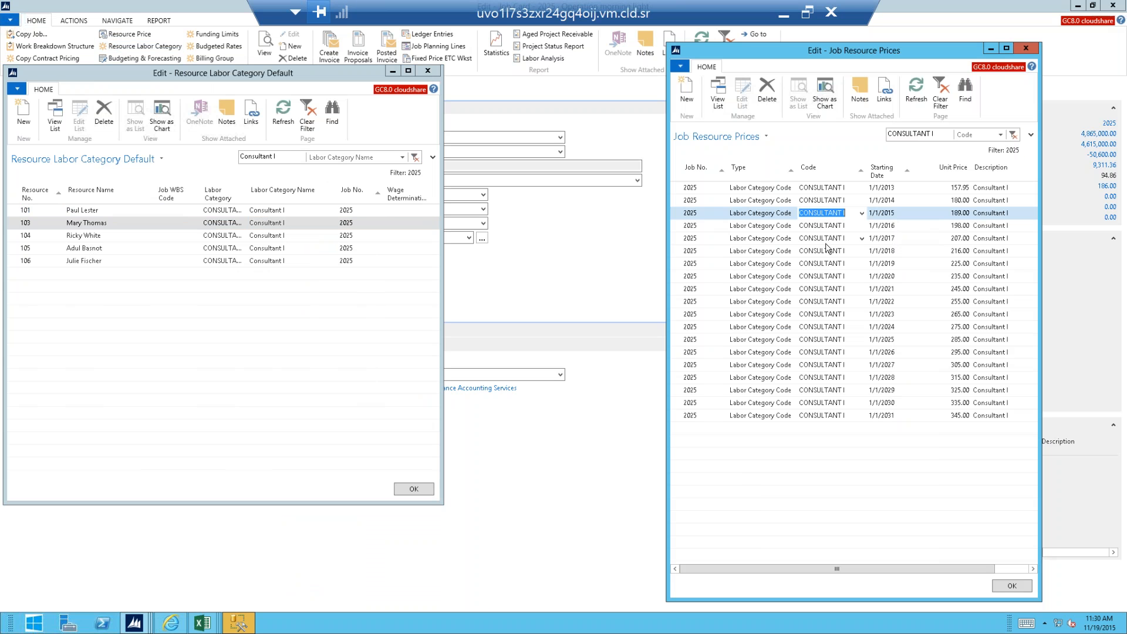
drag(780, 44, 773, 37)
click(661, 53)
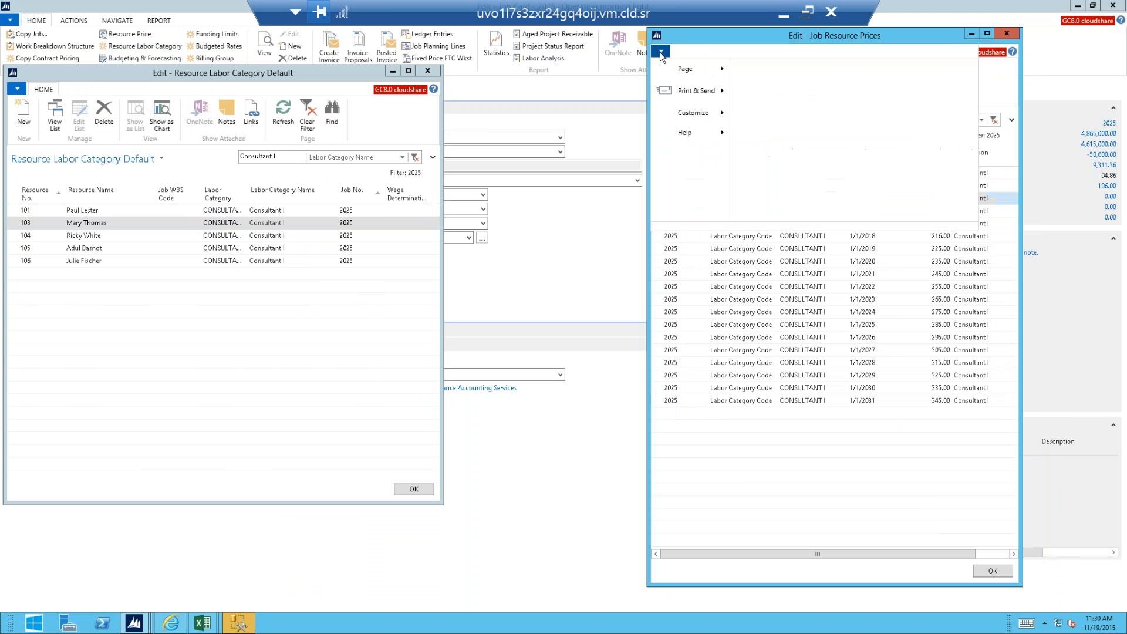
mouse_move(680, 91)
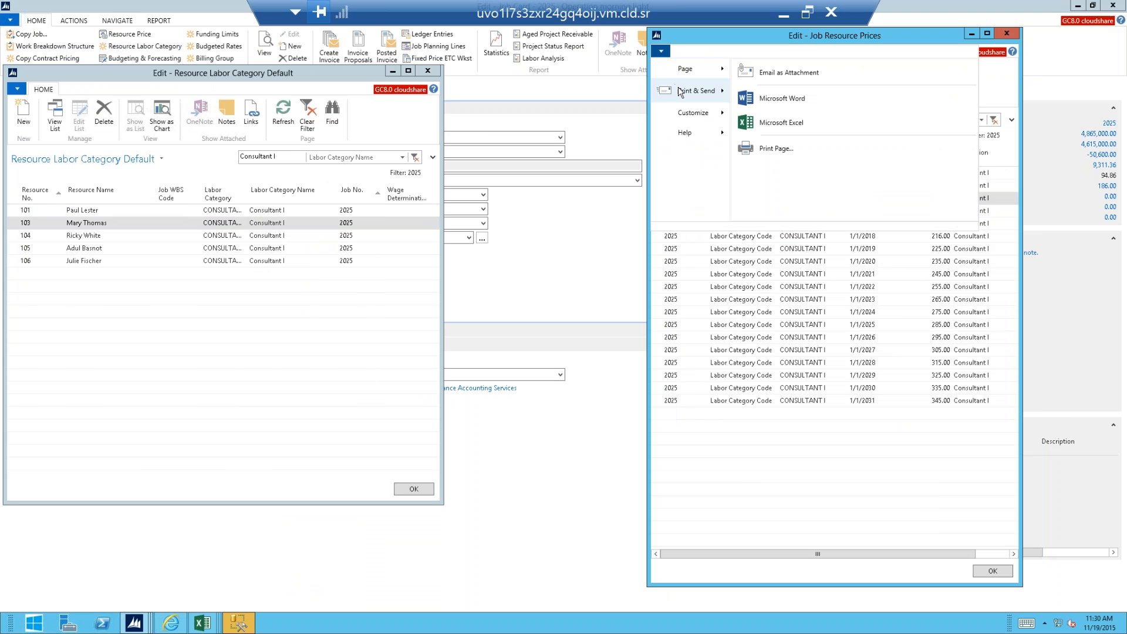
click(789, 124)
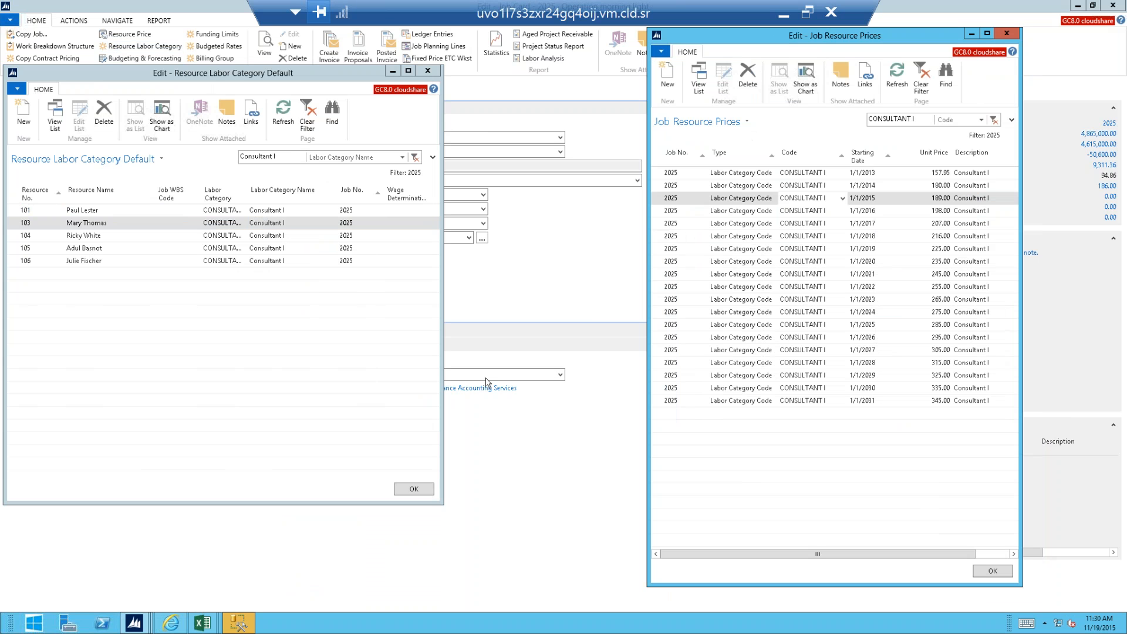
mouse_move(202, 625)
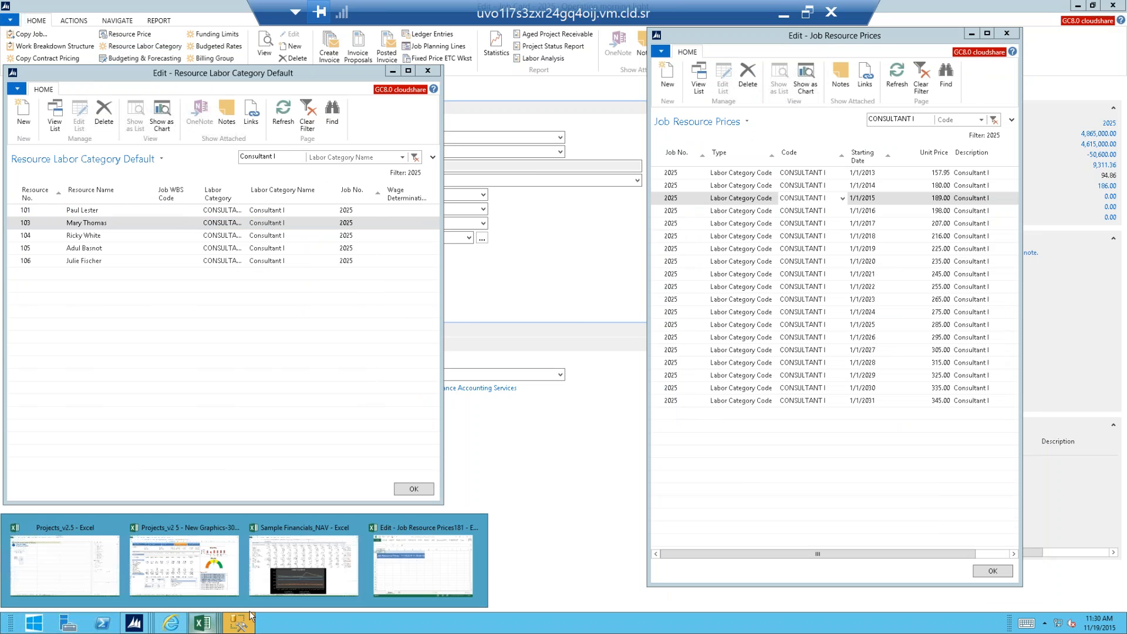
click(422, 581)
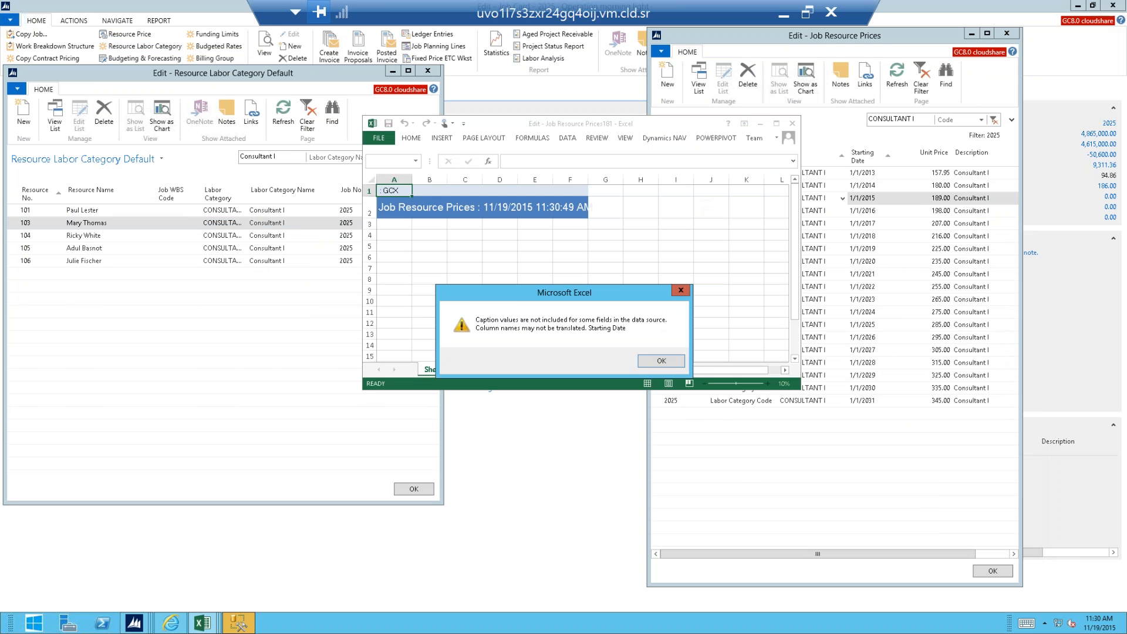
click(671, 359)
drag(614, 124, 393, 63)
drag(580, 328, 637, 486)
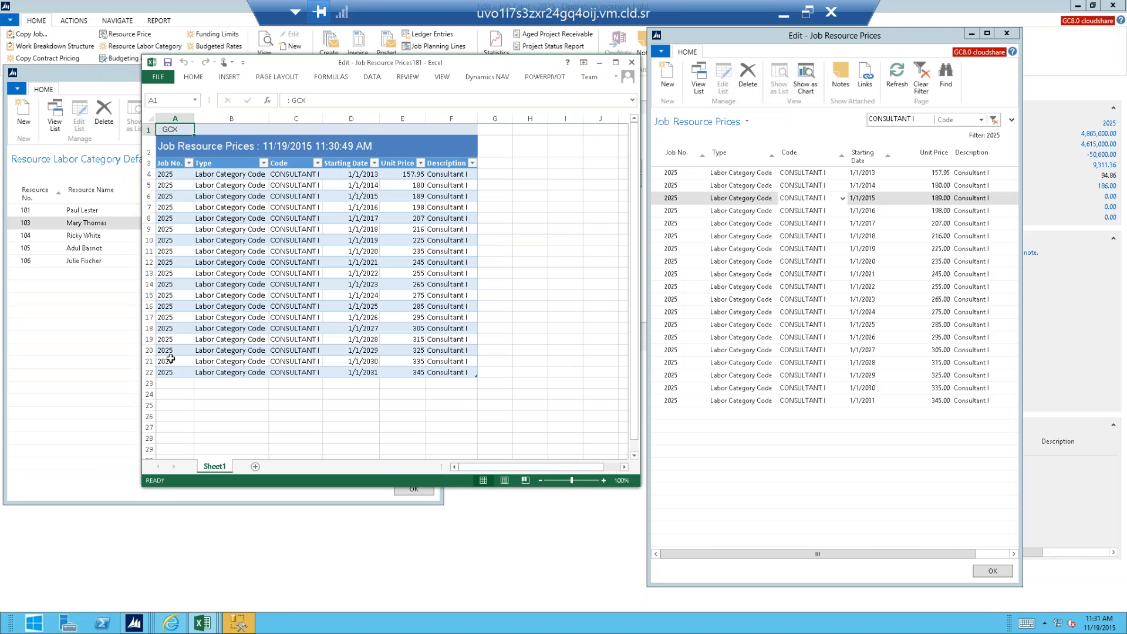
- Extend the Excel price table with 1/1/2032 at 355 and 1/1/2033 at 365, and paste both rows as new Job Resource Prices lines
drag(189, 362, 477, 401)
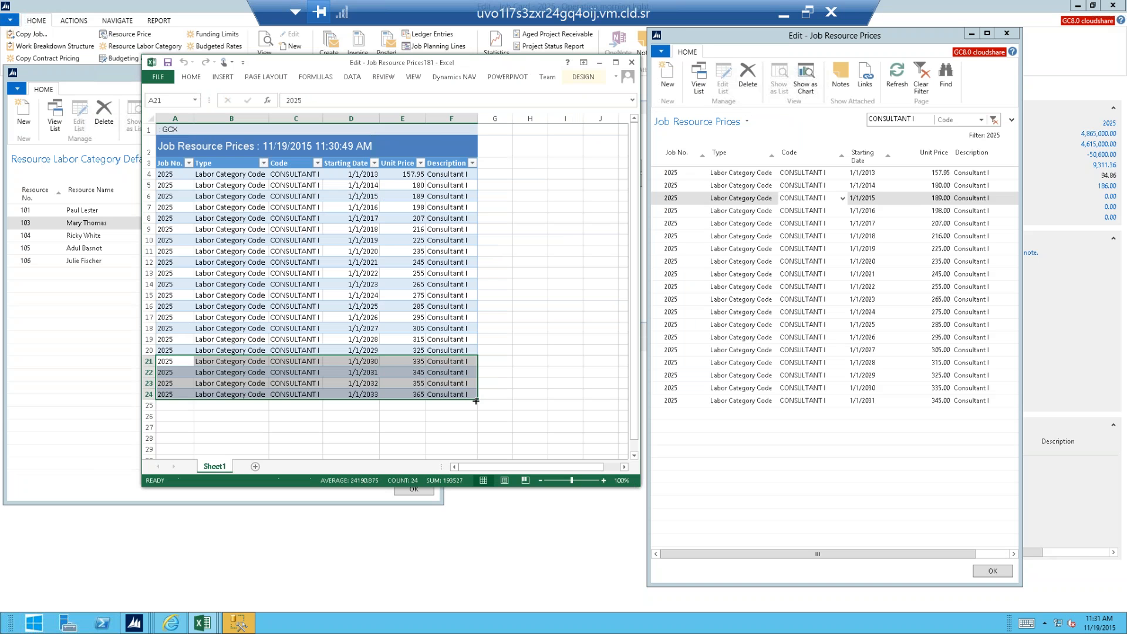
drag(177, 383, 438, 393)
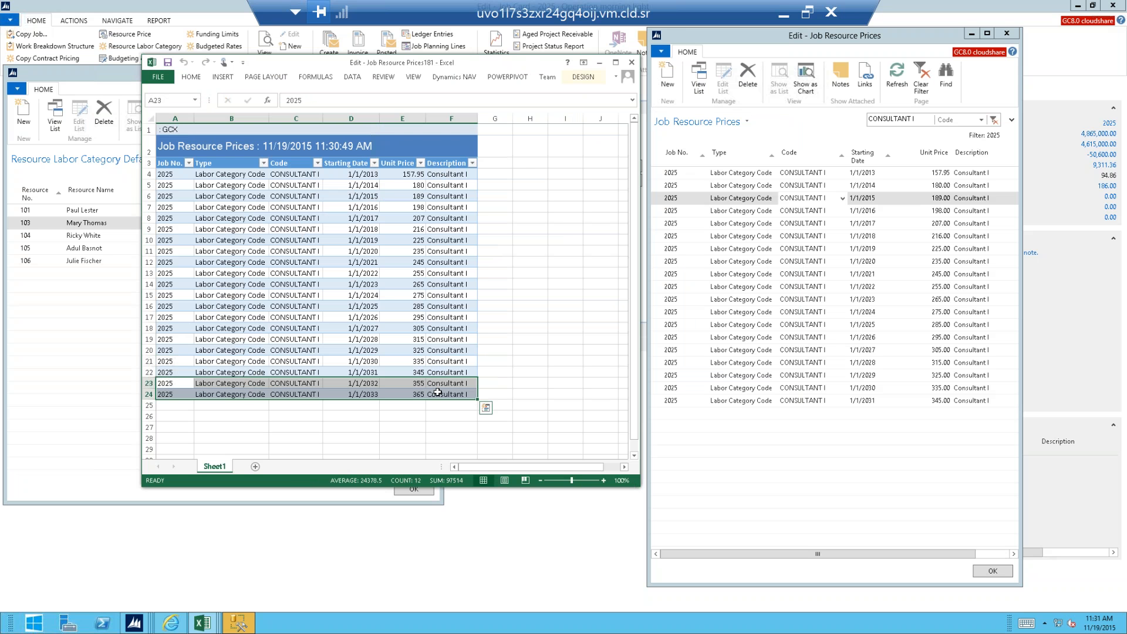
key(ctrl+c)
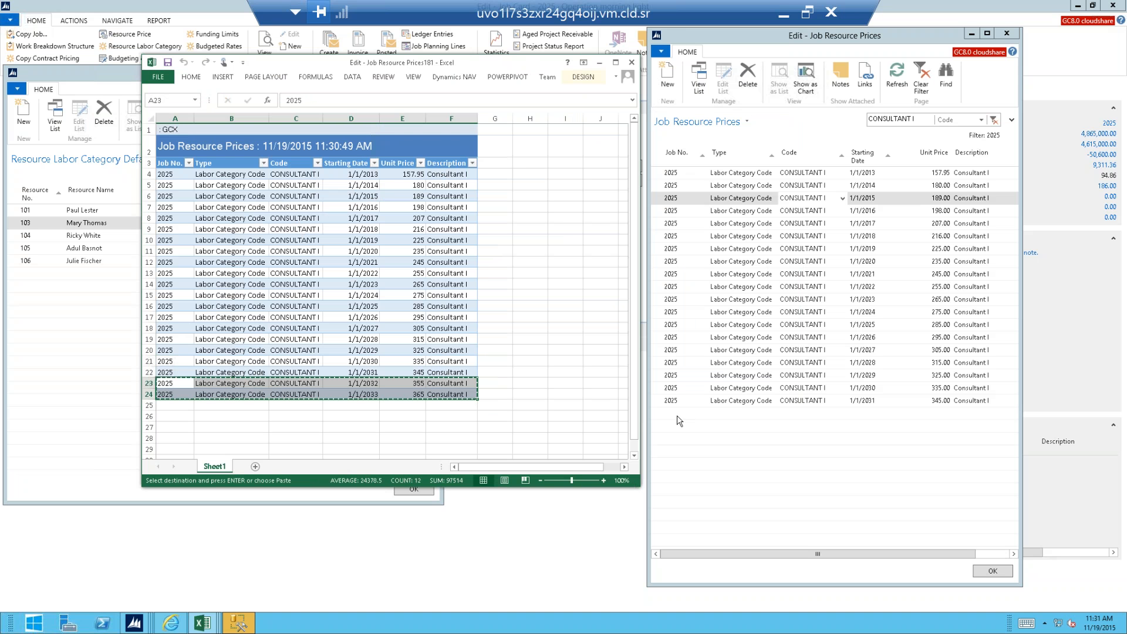
click(678, 421)
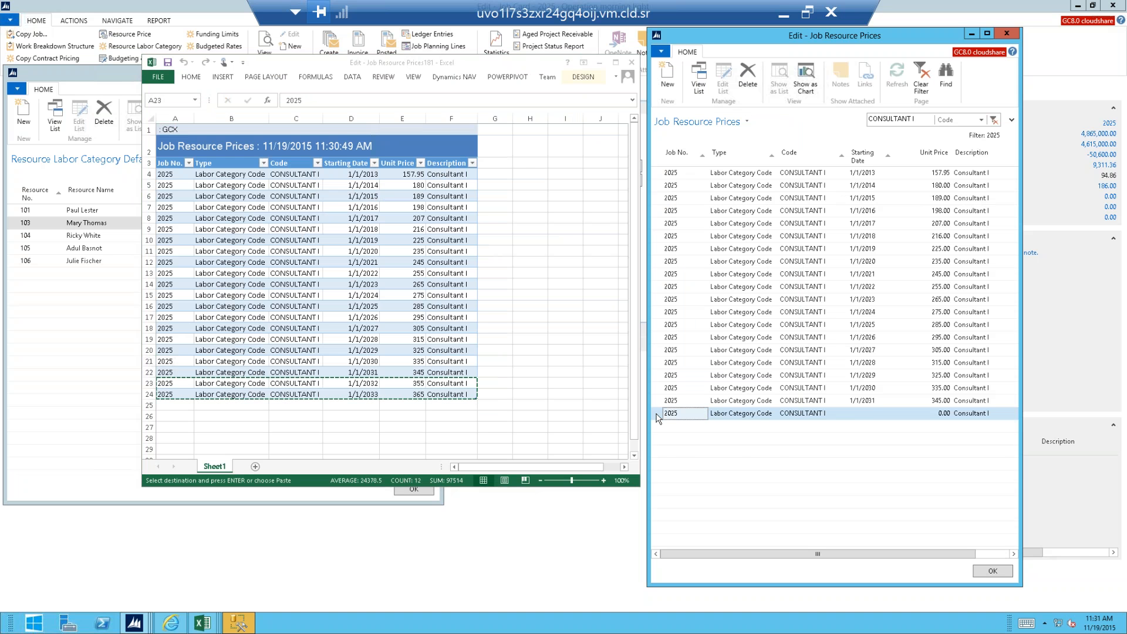
right_click(657, 418)
click(682, 477)
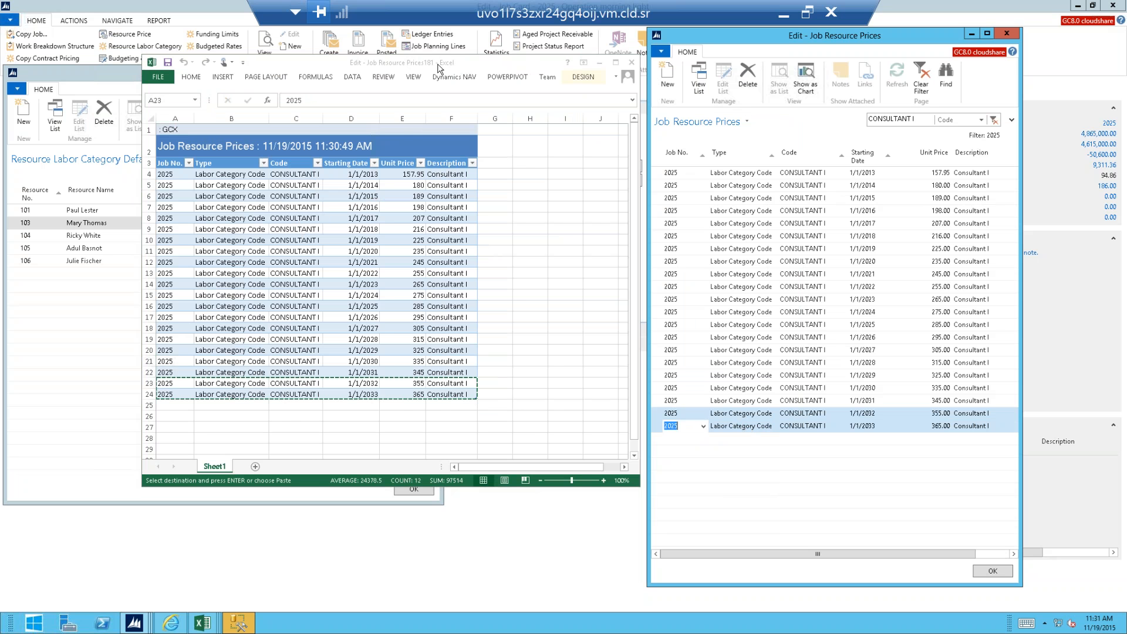
- Look at the Dynamics NAV refresh command in the exported workbook, and close it without saving along with the price and labor category lists
click(398, 79)
drag(437, 64, 396, 76)
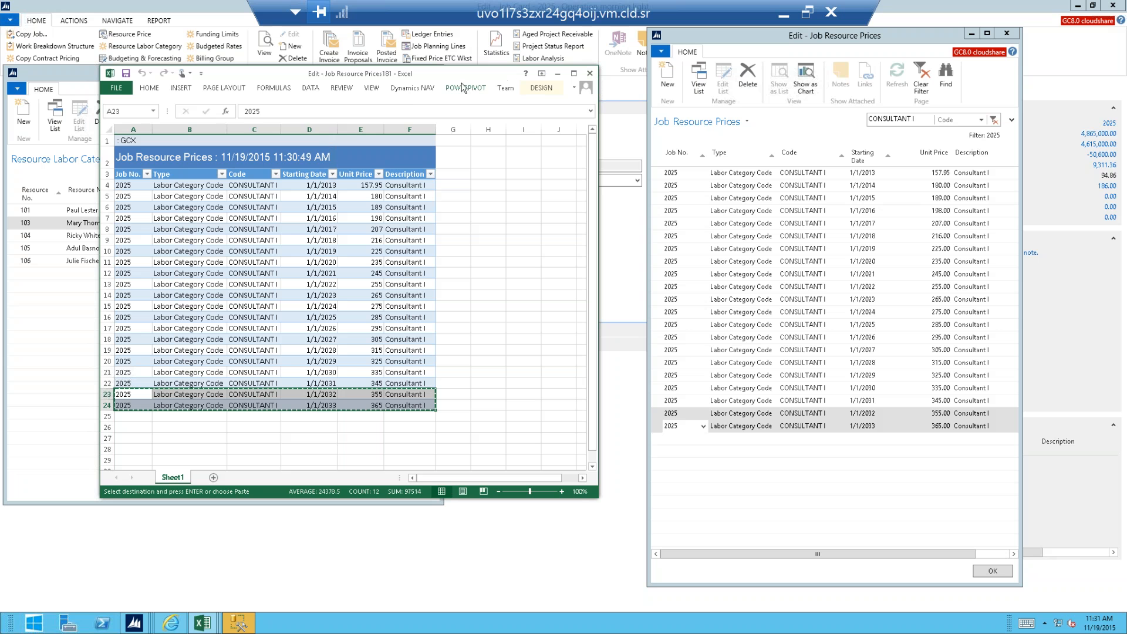
click(410, 89)
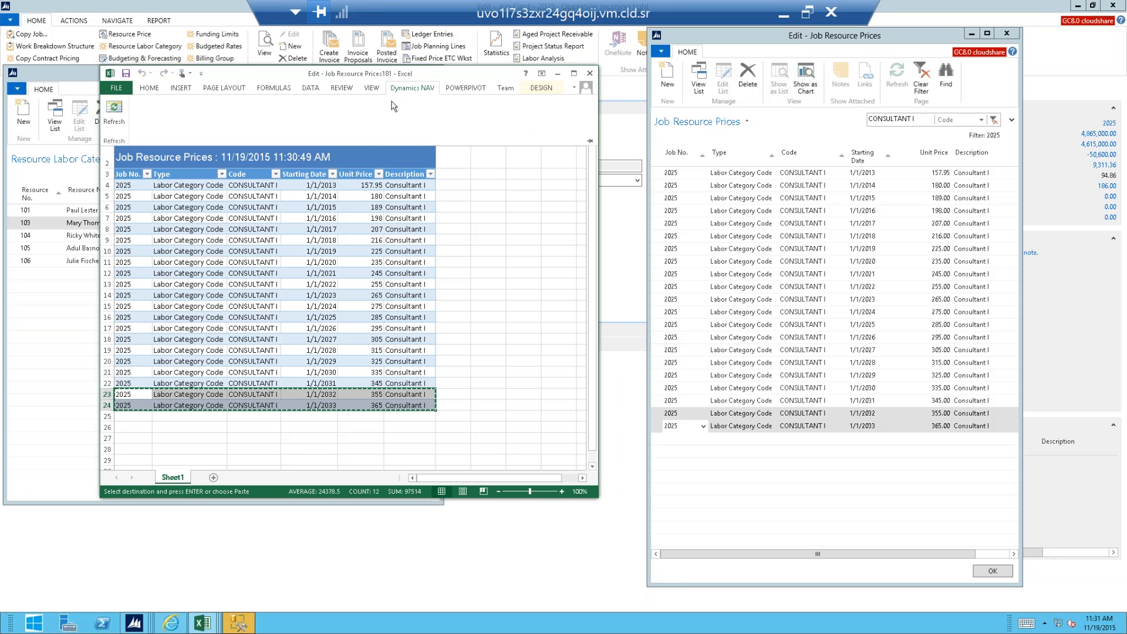
click(112, 111)
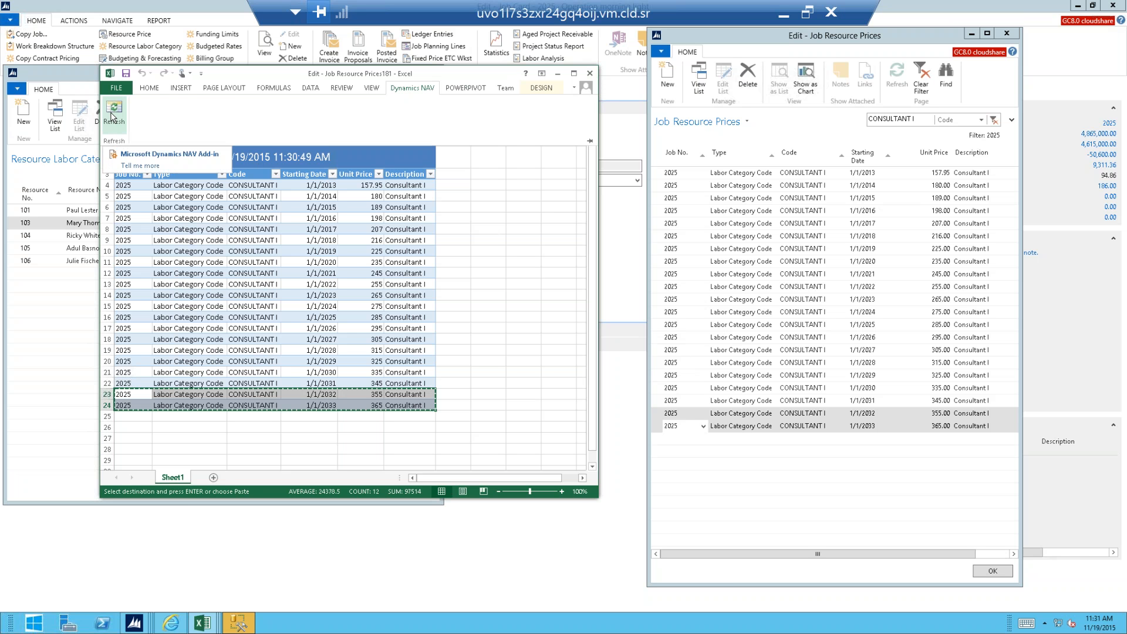
click(590, 74)
click(591, 74)
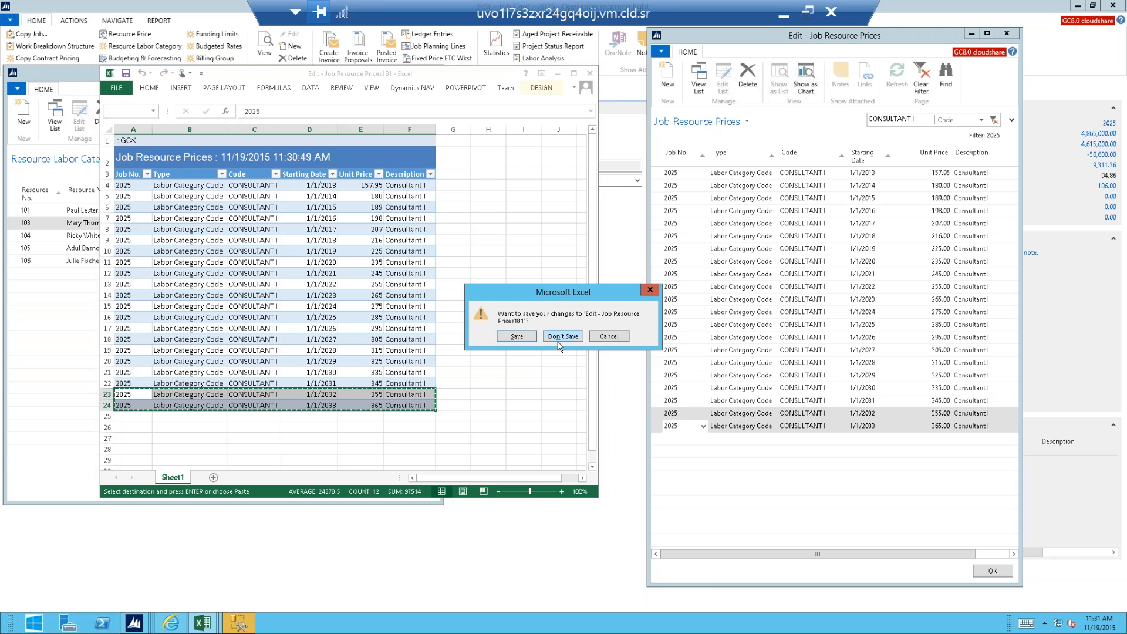
click(557, 368)
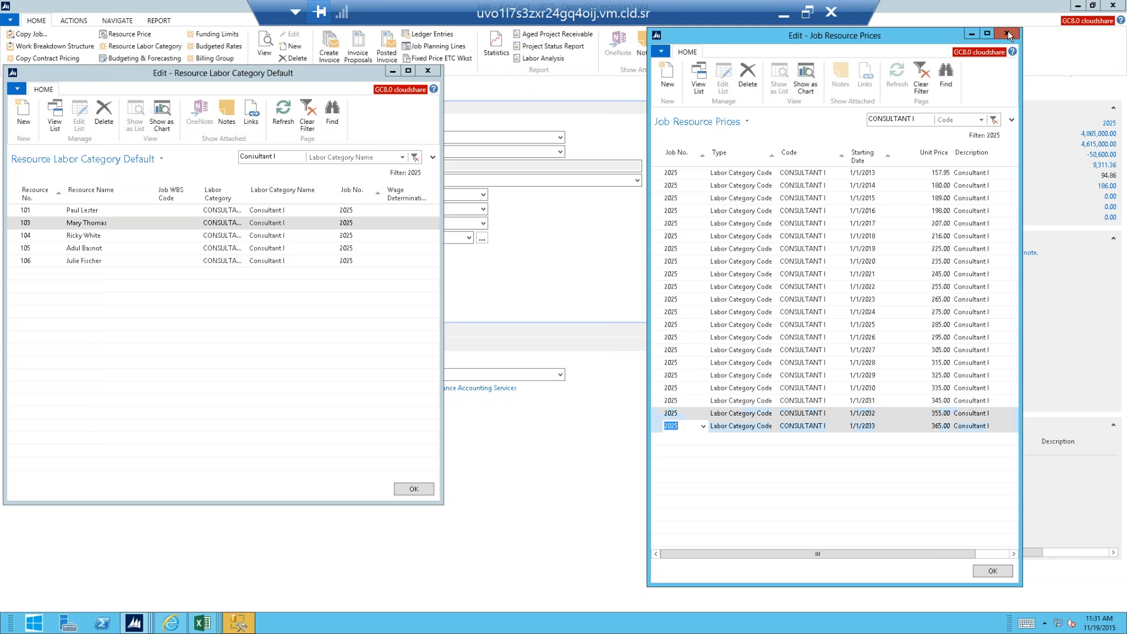
click(1007, 34)
click(428, 72)
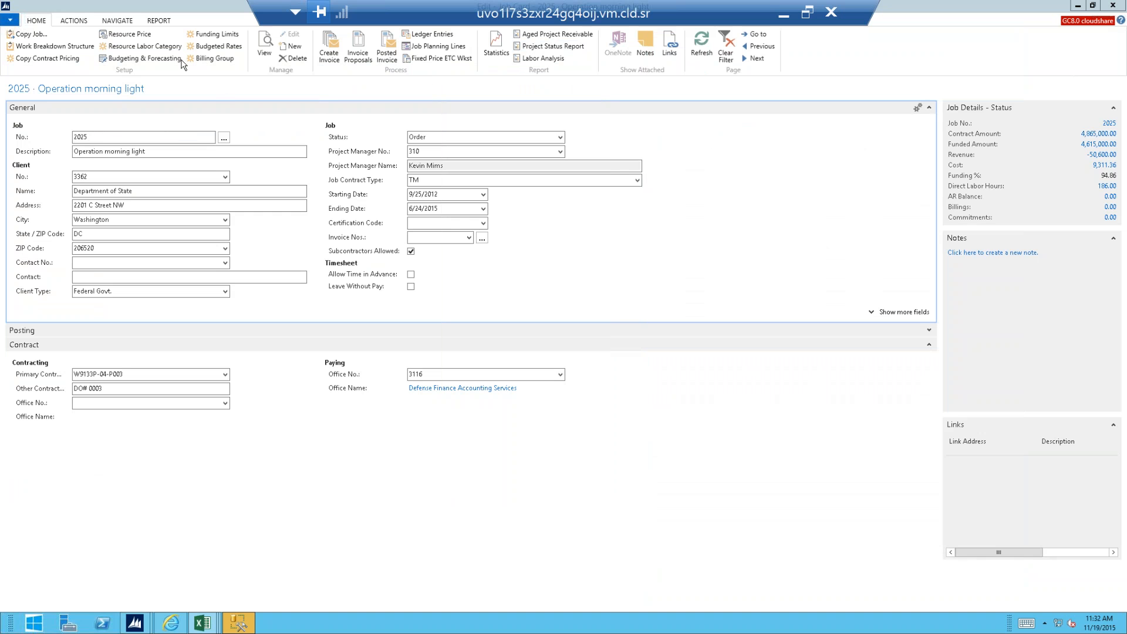
- Review the alerts of job 2025, including the Amount to Compare options and the e-mail recipient columns, and close the alerts and the job card
click(74, 22)
click(268, 35)
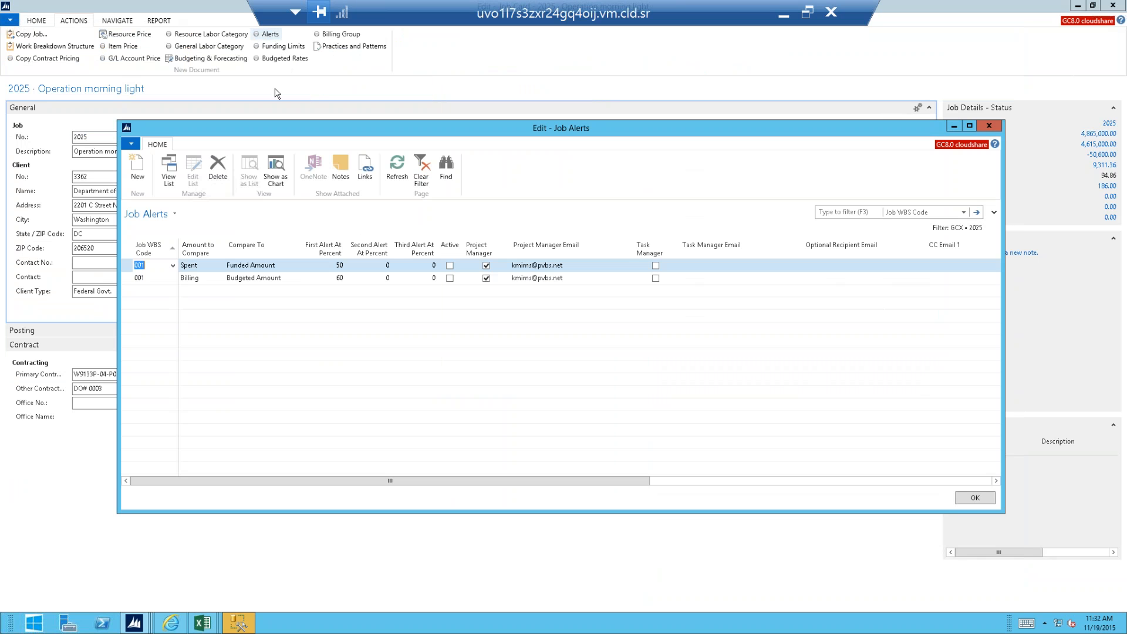
click(219, 266)
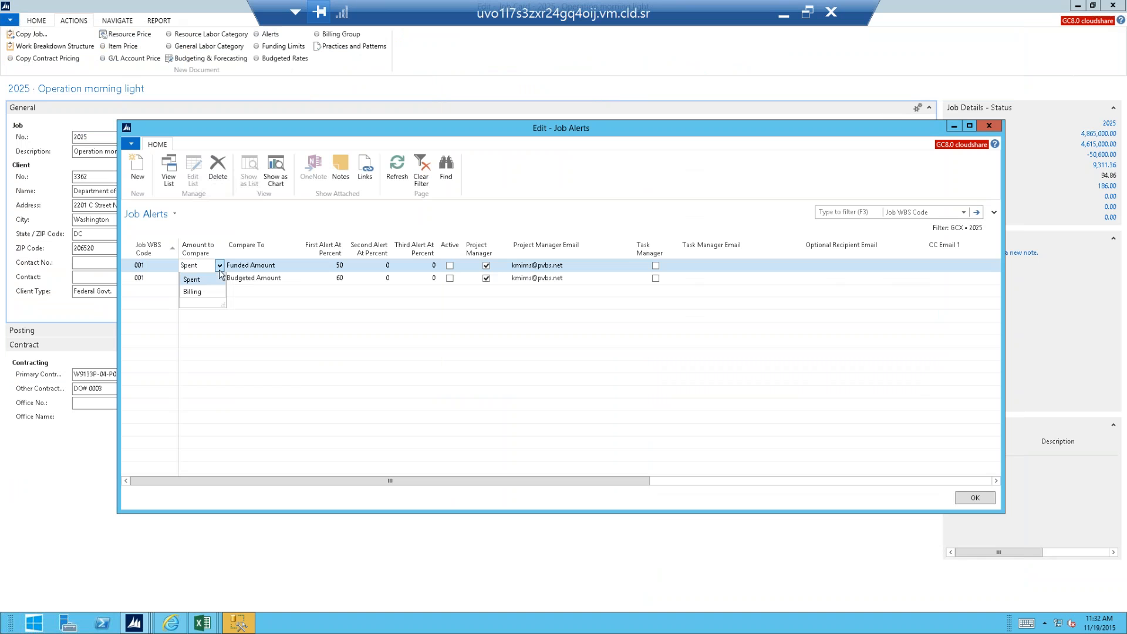
click(271, 270)
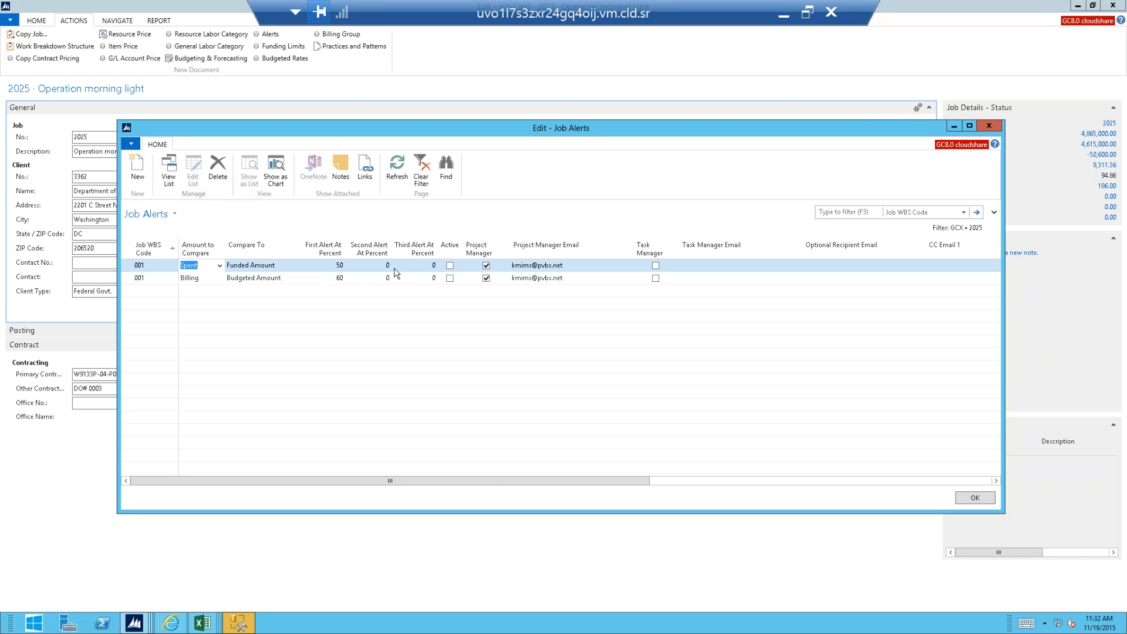
drag(492, 479, 660, 480)
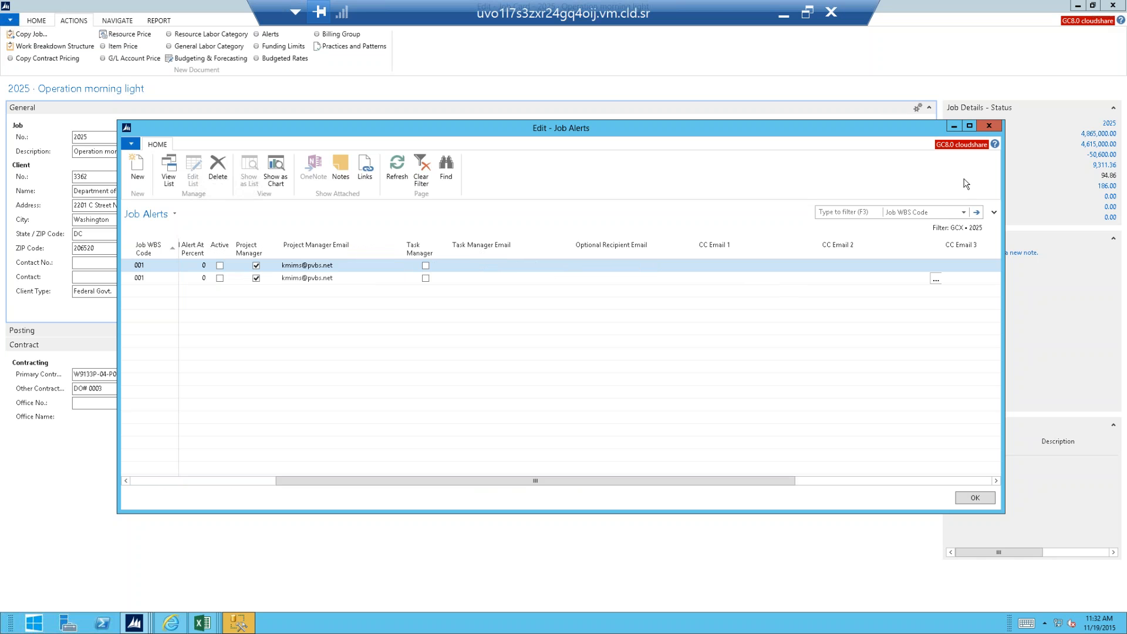
click(989, 125)
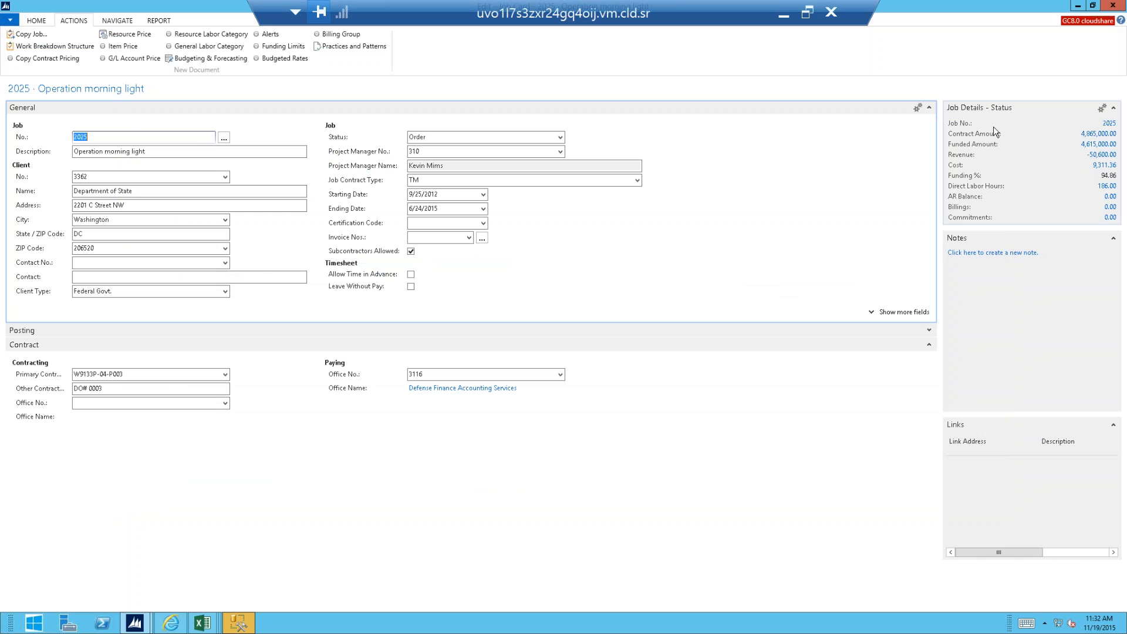
click(1113, 7)
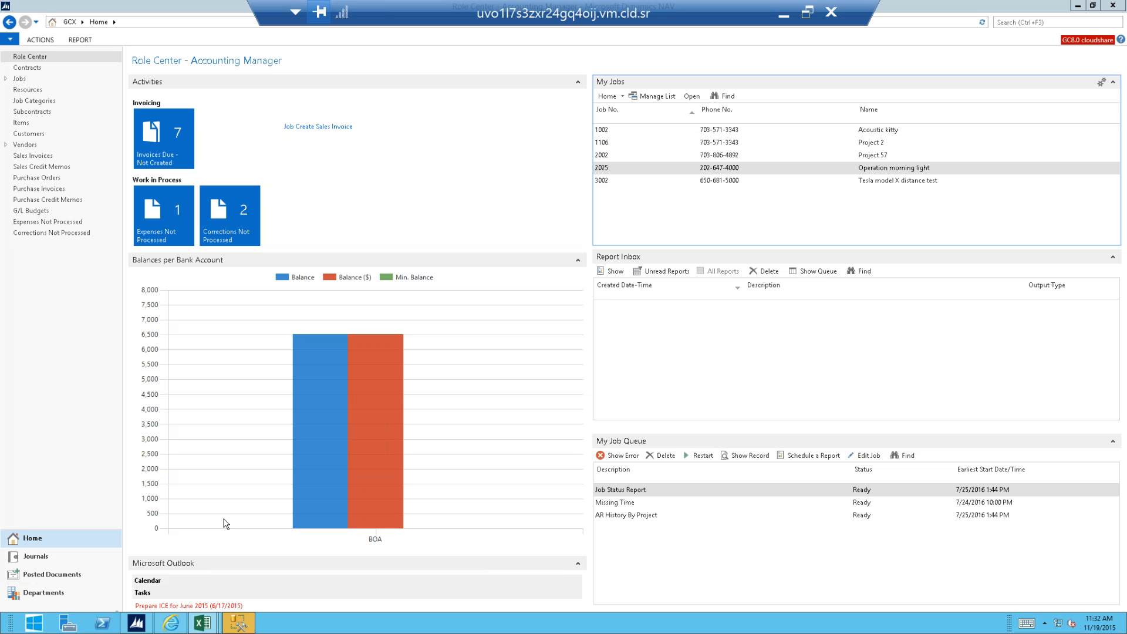
mouse_move(236, 629)
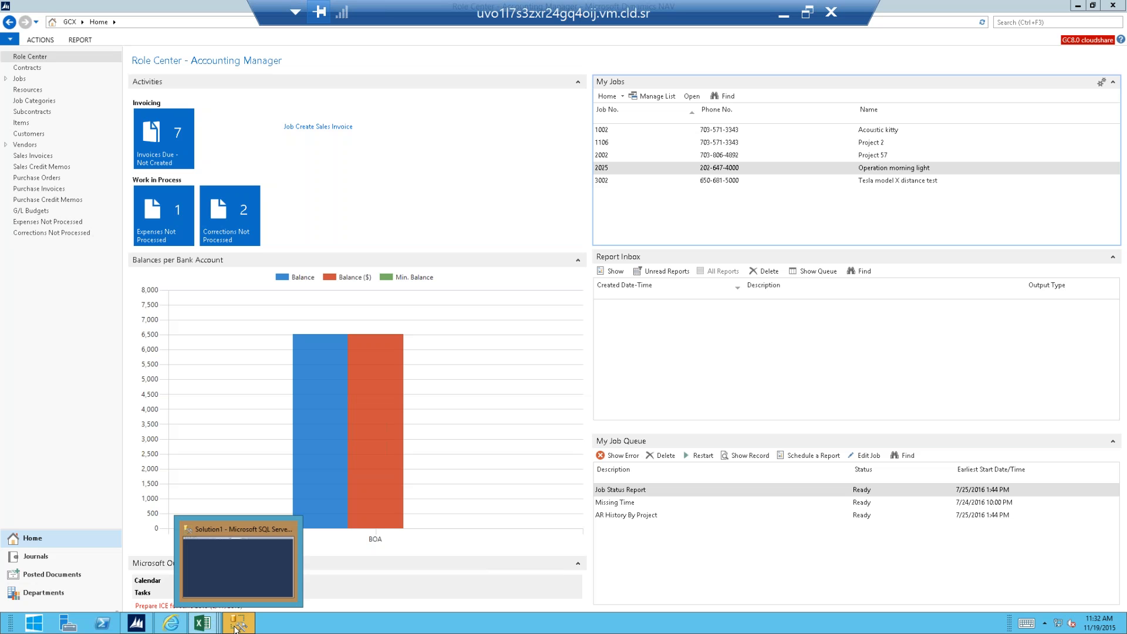
- Check the PTO balance in the web timesheet, close the browser, and switch to the Resources list in Dynamics NAV
mouse_move(169, 627)
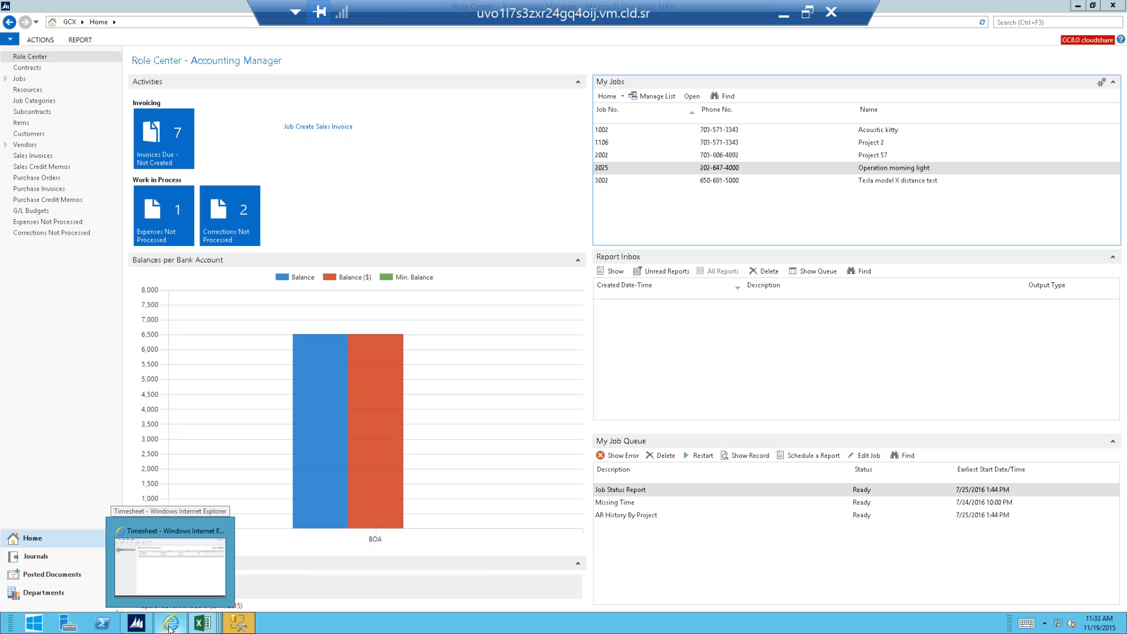
click(169, 627)
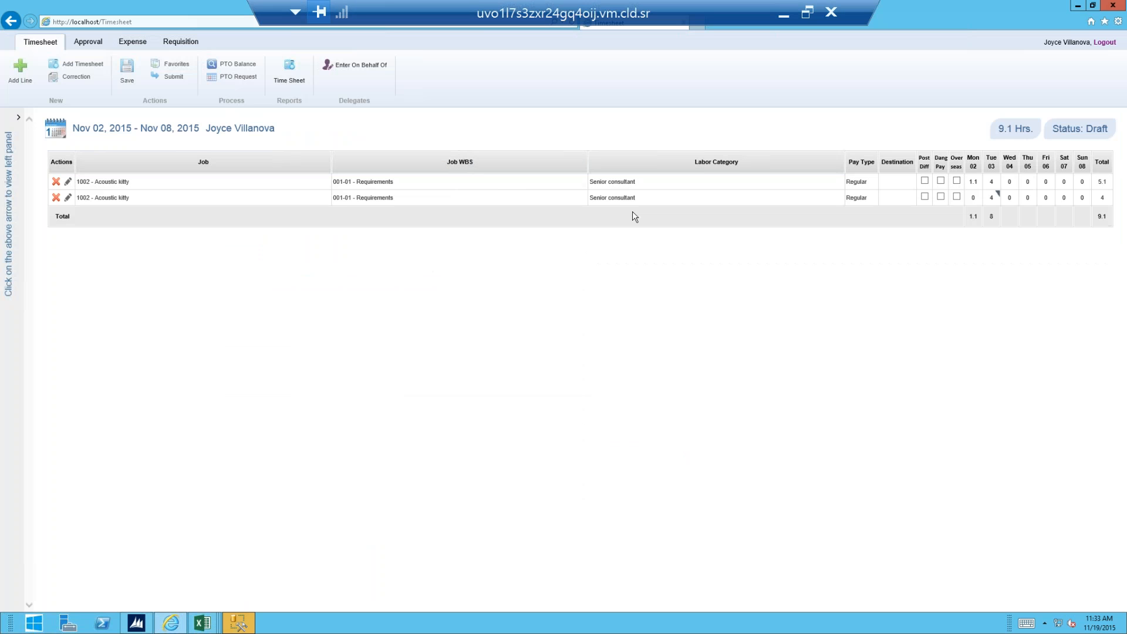
click(230, 66)
click(657, 136)
click(1113, 5)
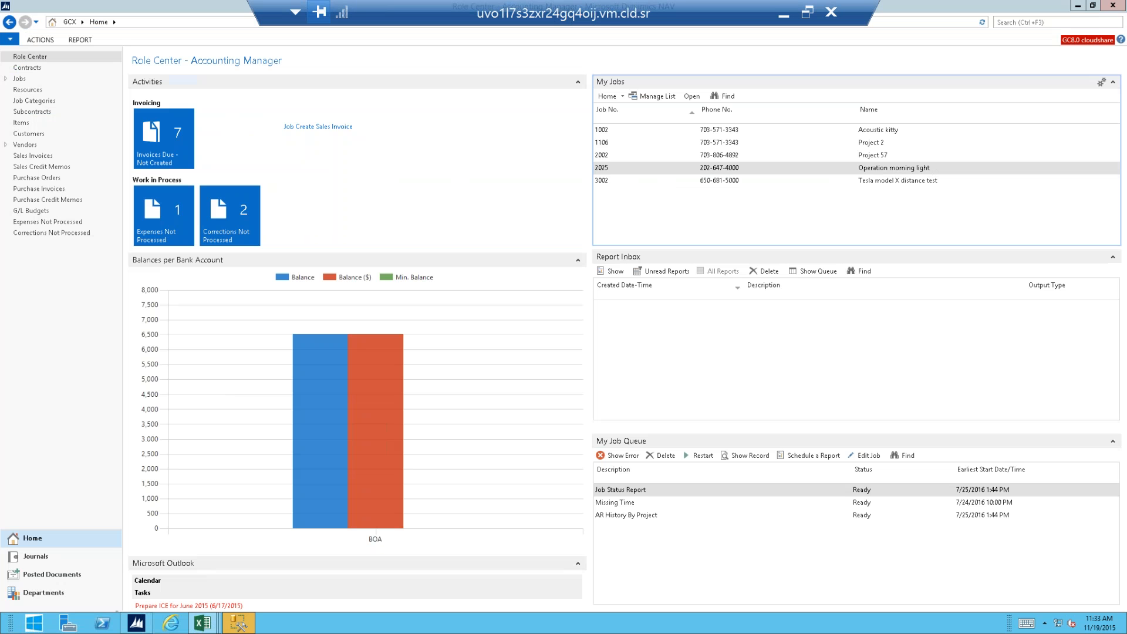
click(21, 91)
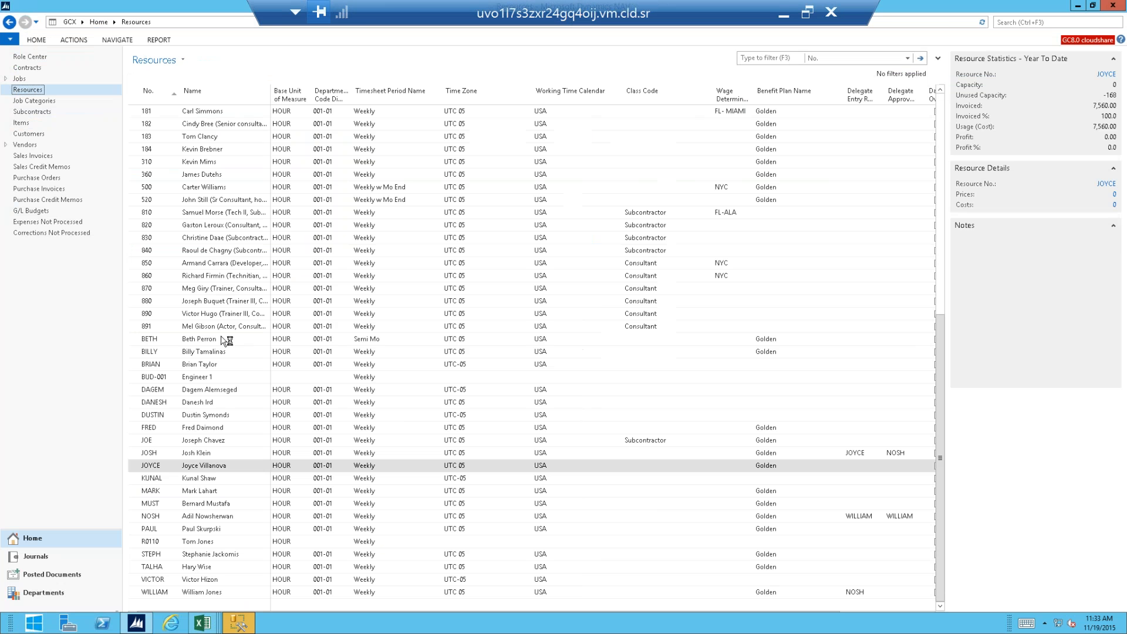
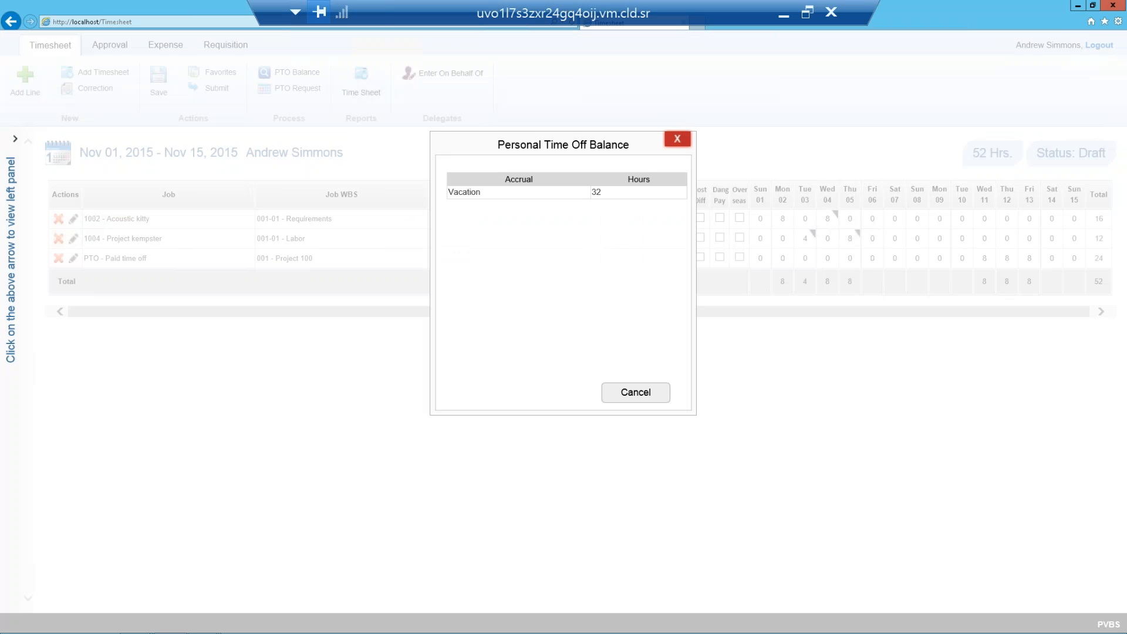
- Close the PTO balance and fill in a Personal Time Off Request from 11-20-2015 to 11-21-2015 with the description "Sick tomorrow"
click(678, 138)
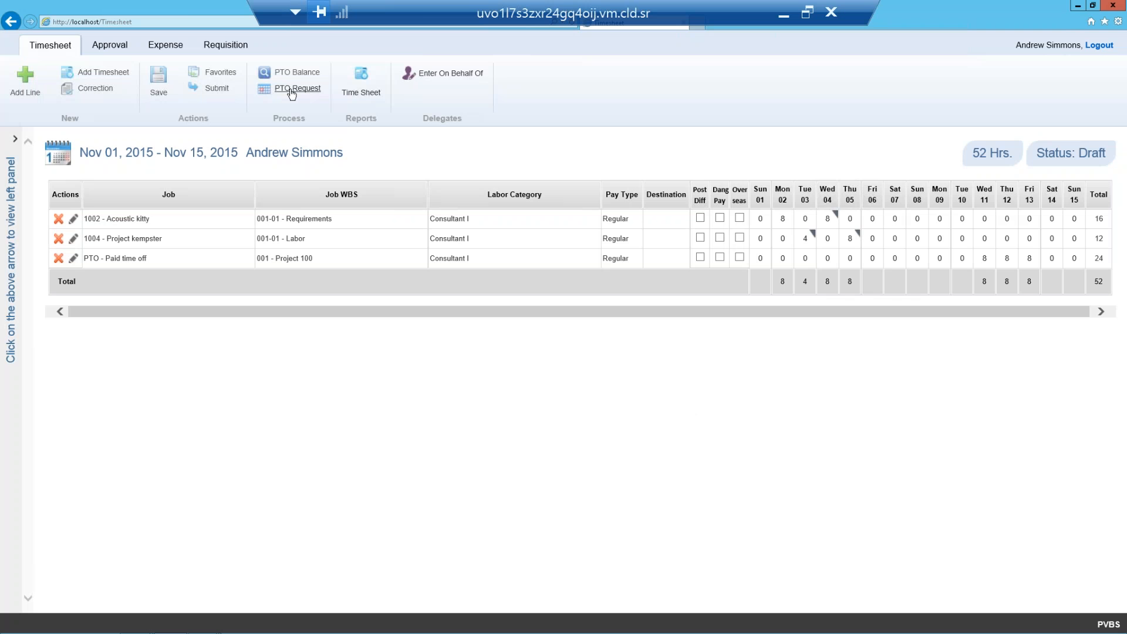
click(292, 90)
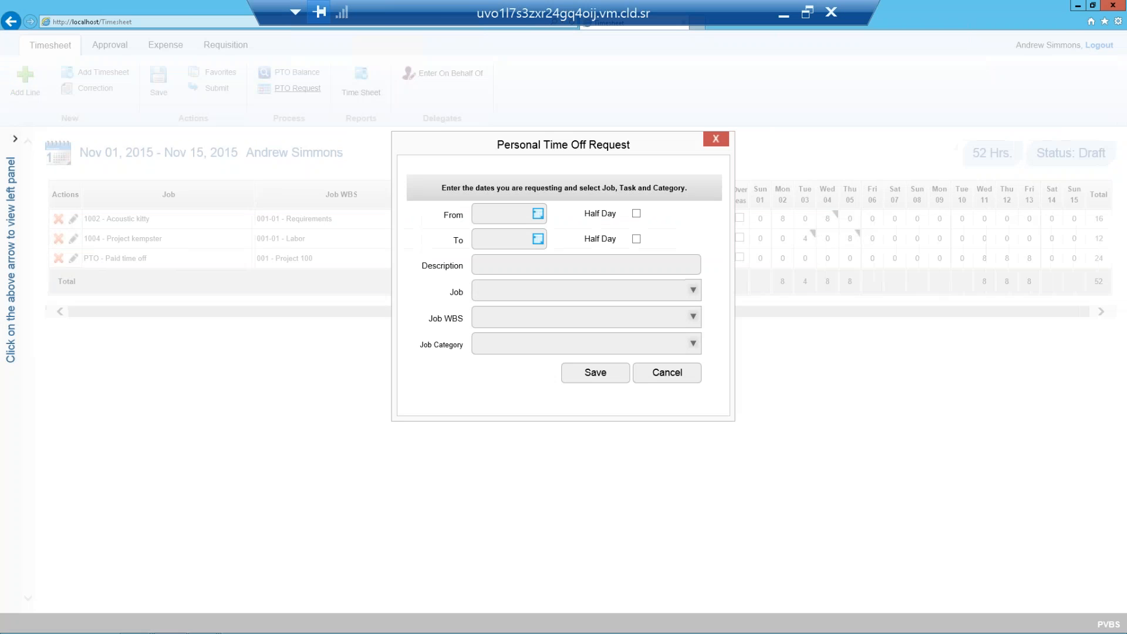
click(540, 215)
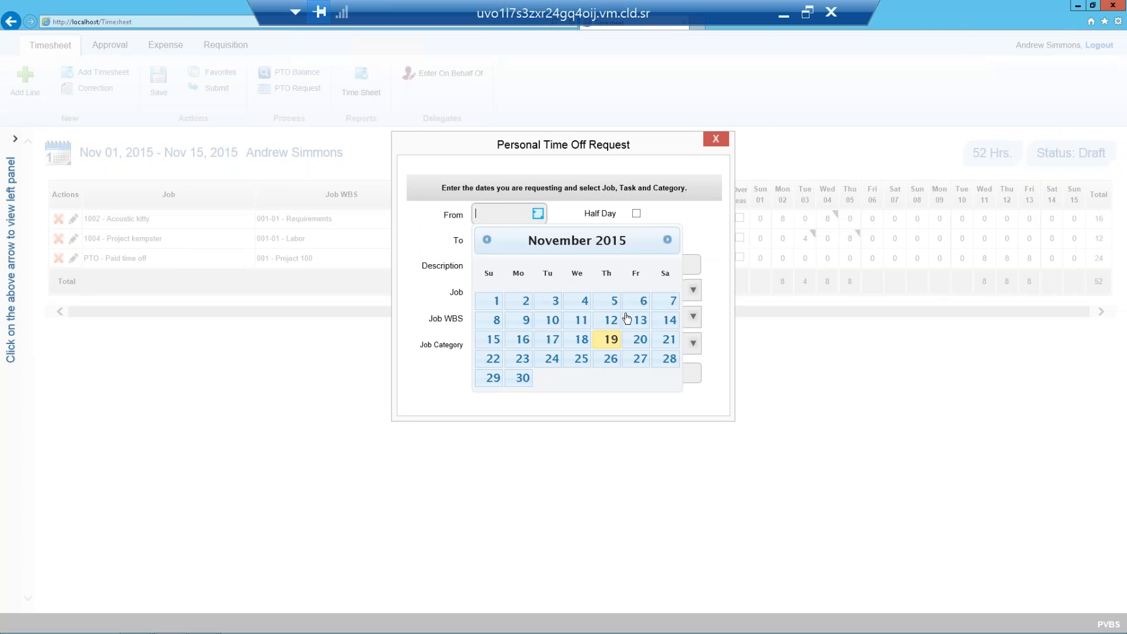
click(634, 344)
click(538, 239)
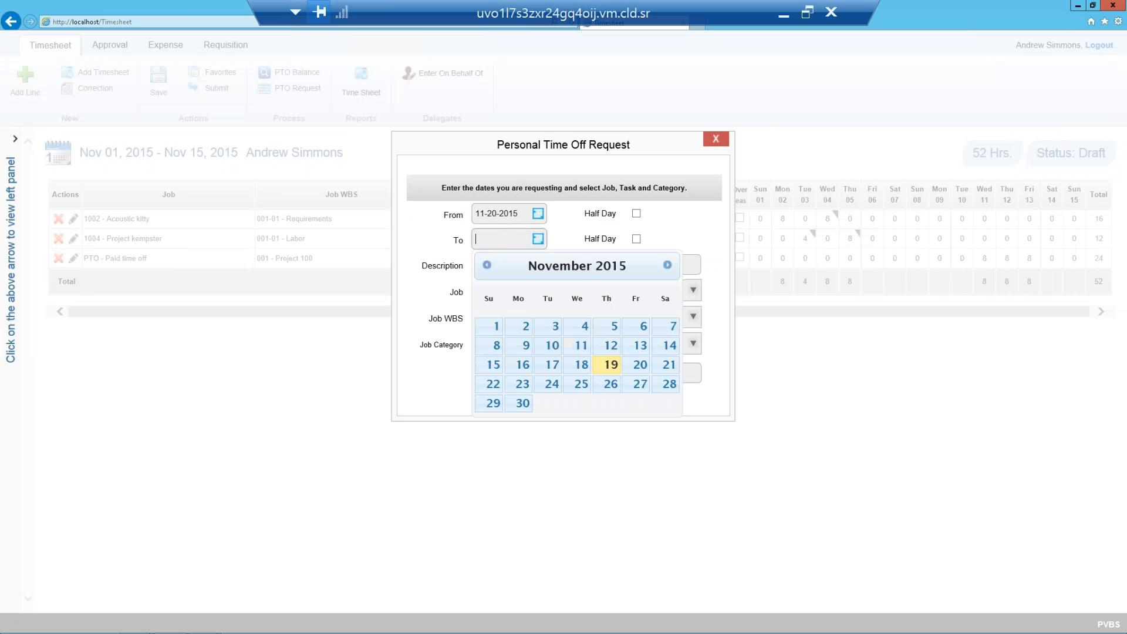
click(669, 365)
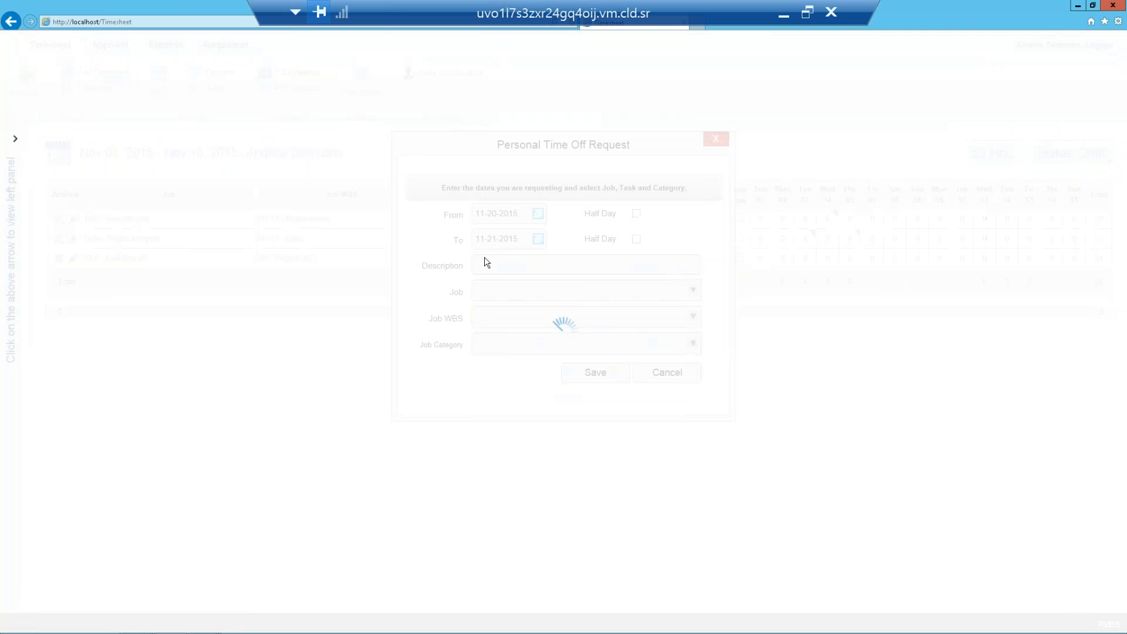
click(498, 266)
text(Si)
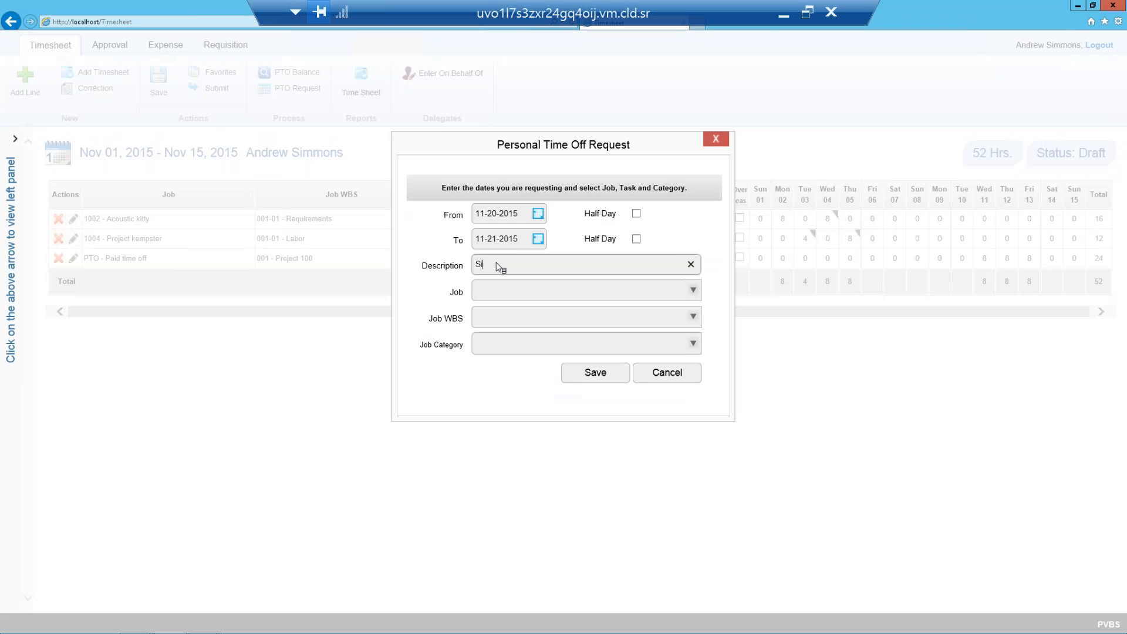
text(ck tomorrow)
- Assign the time off request to job PTO - Paid time off and WBS 001 - Project 100, and save it
click(689, 290)
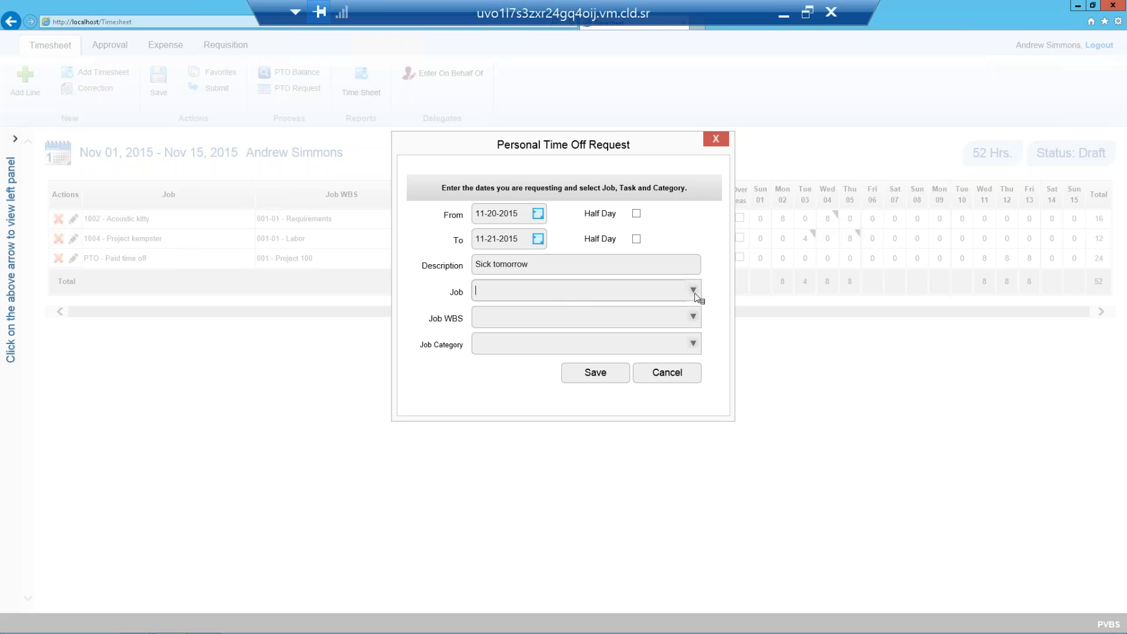
click(693, 290)
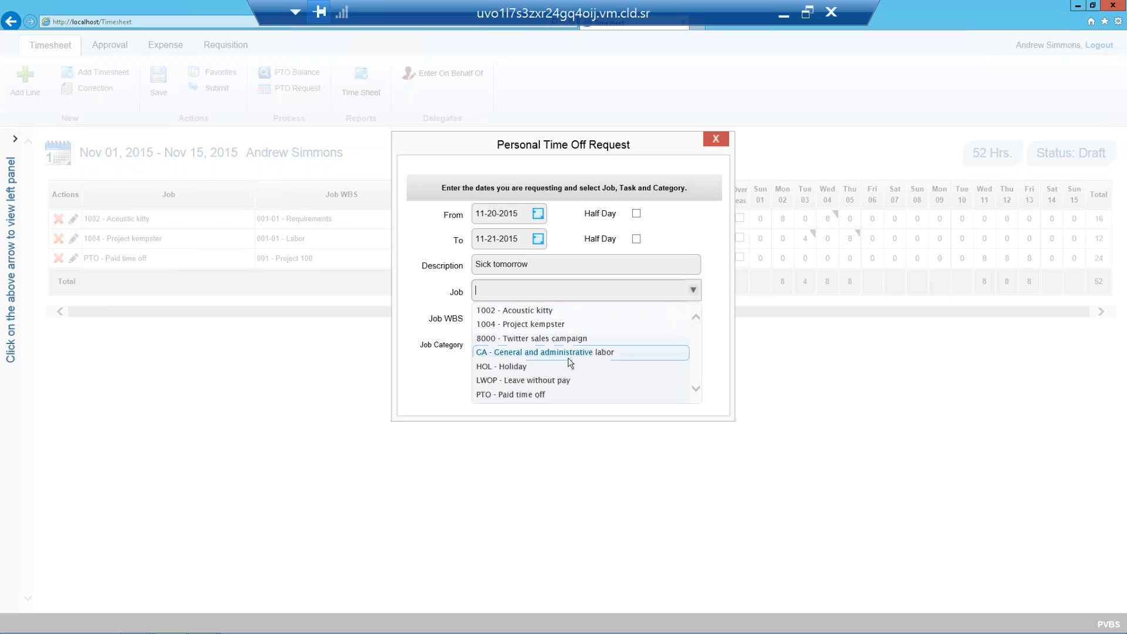
click(542, 395)
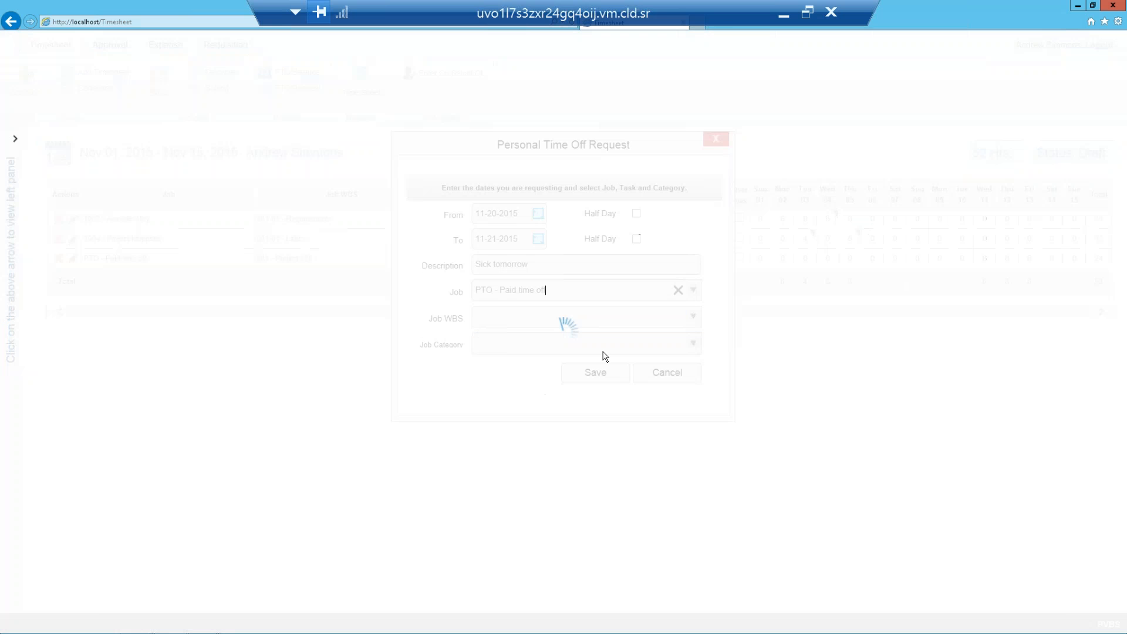
click(694, 317)
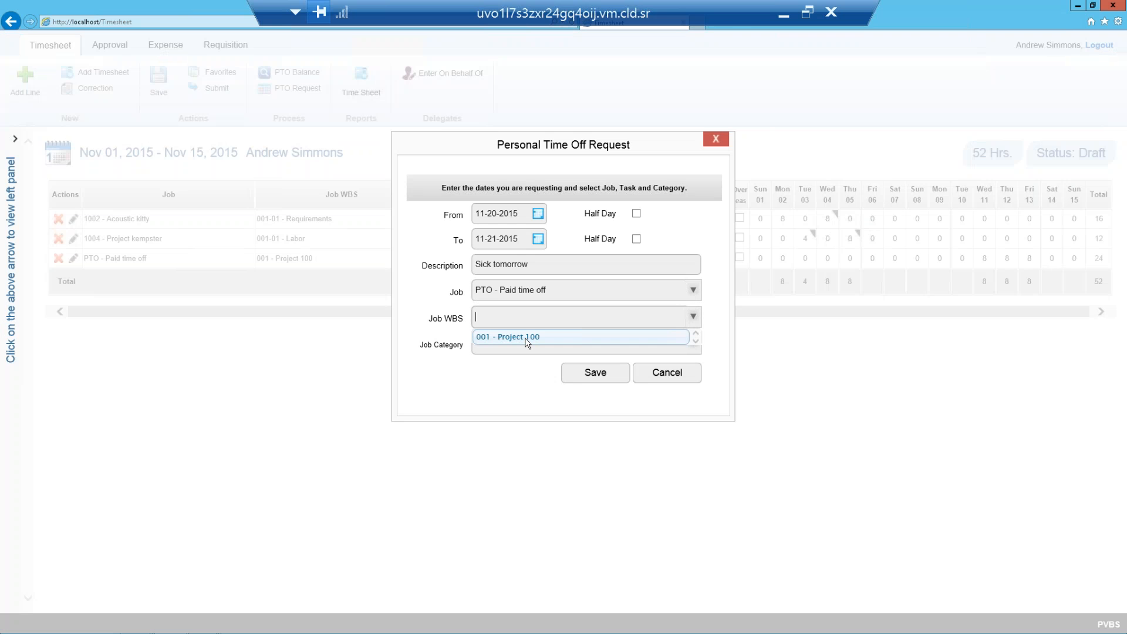
click(535, 337)
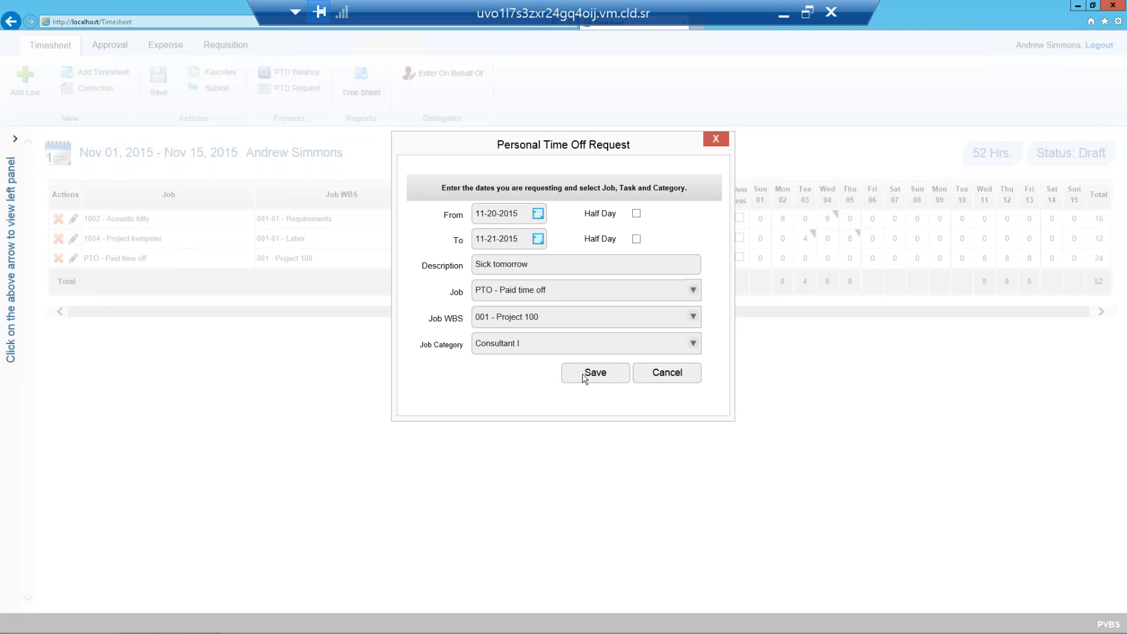
click(585, 376)
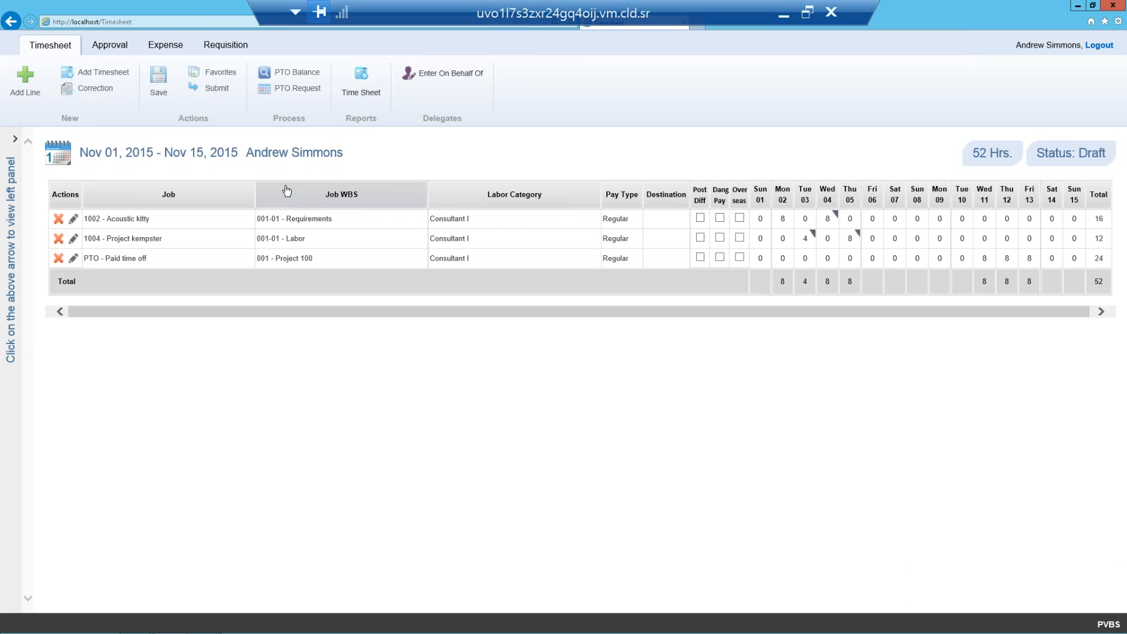
- Review the favorite timesheet lines and close the list
click(217, 73)
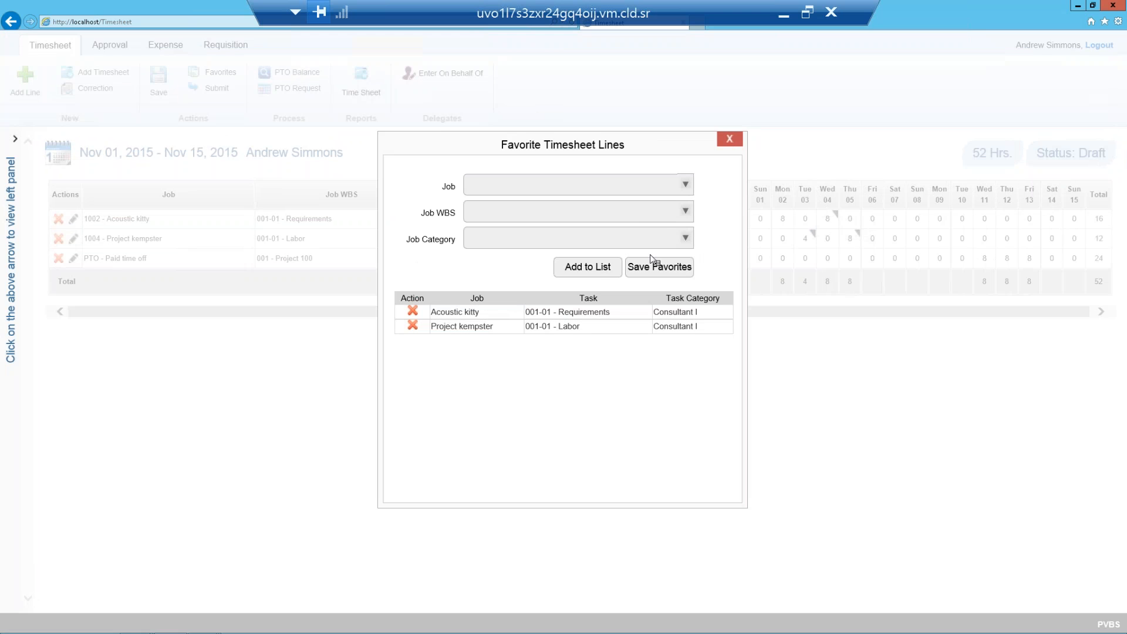
click(730, 140)
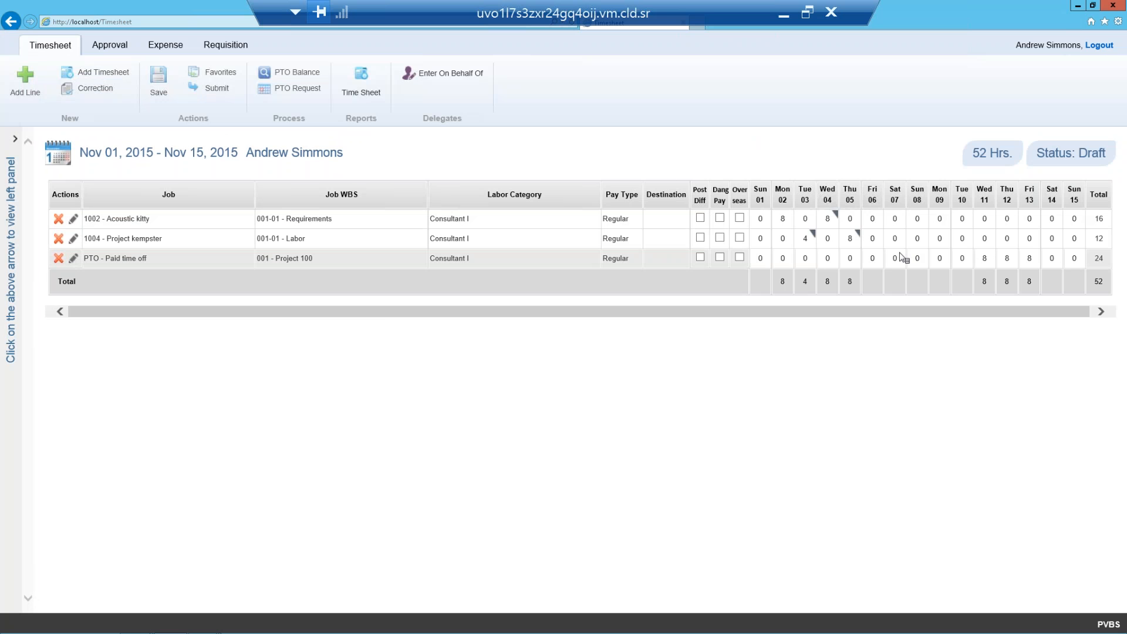
- Enter 8 hours on Fri 06 for job 1002 - Acoustic kitty with the comment "enter here", and save the timesheet
right_click(875, 225)
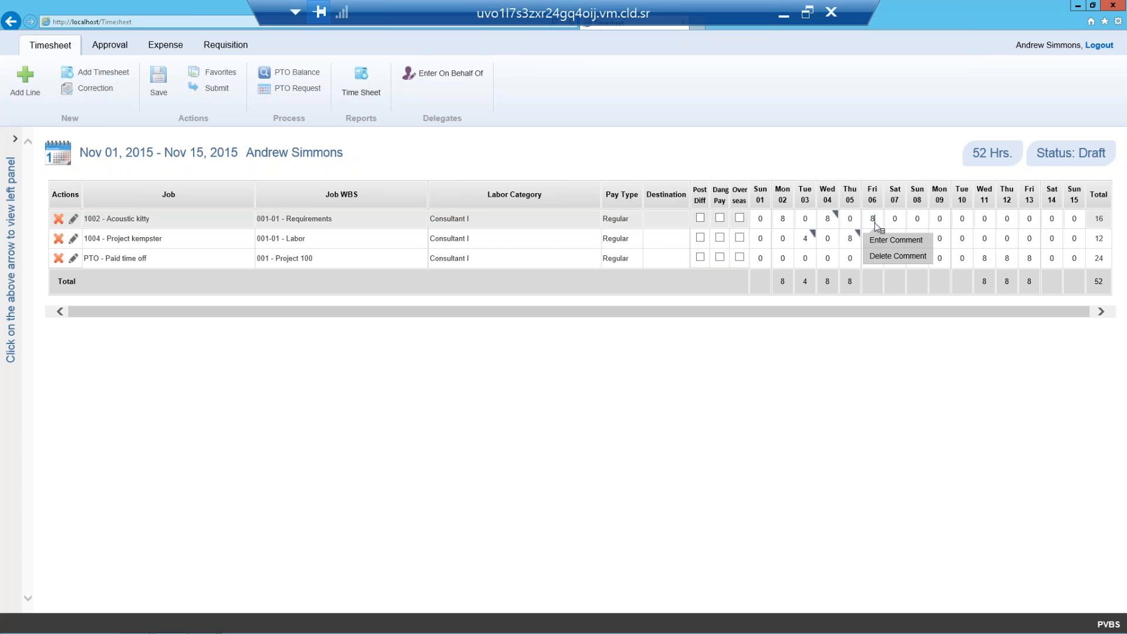
click(879, 241)
click(873, 221)
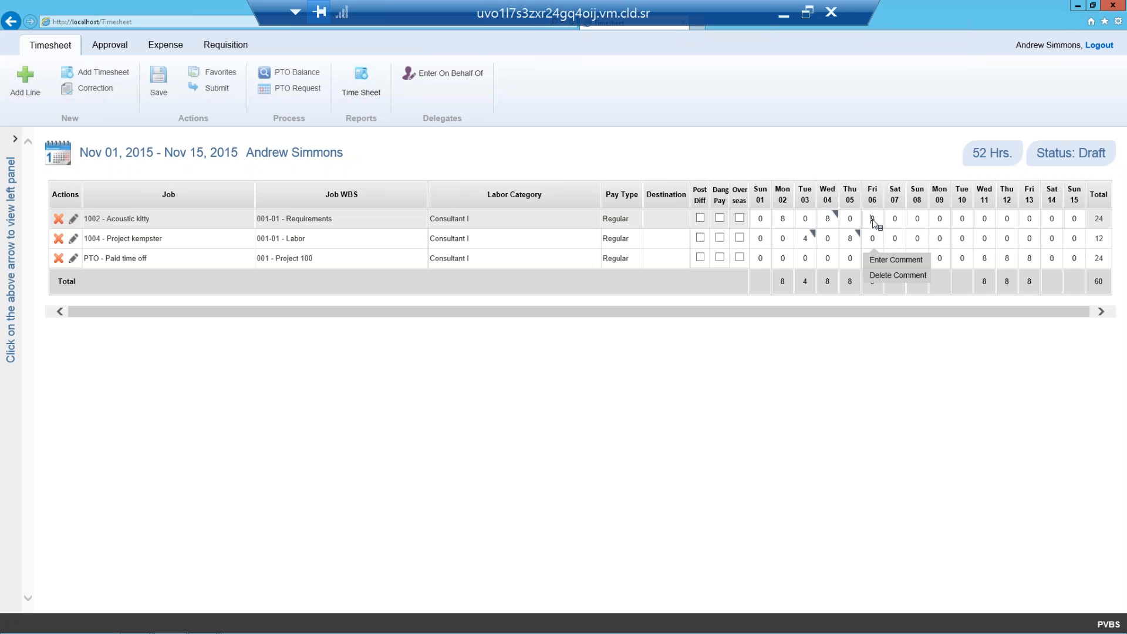
click(893, 260)
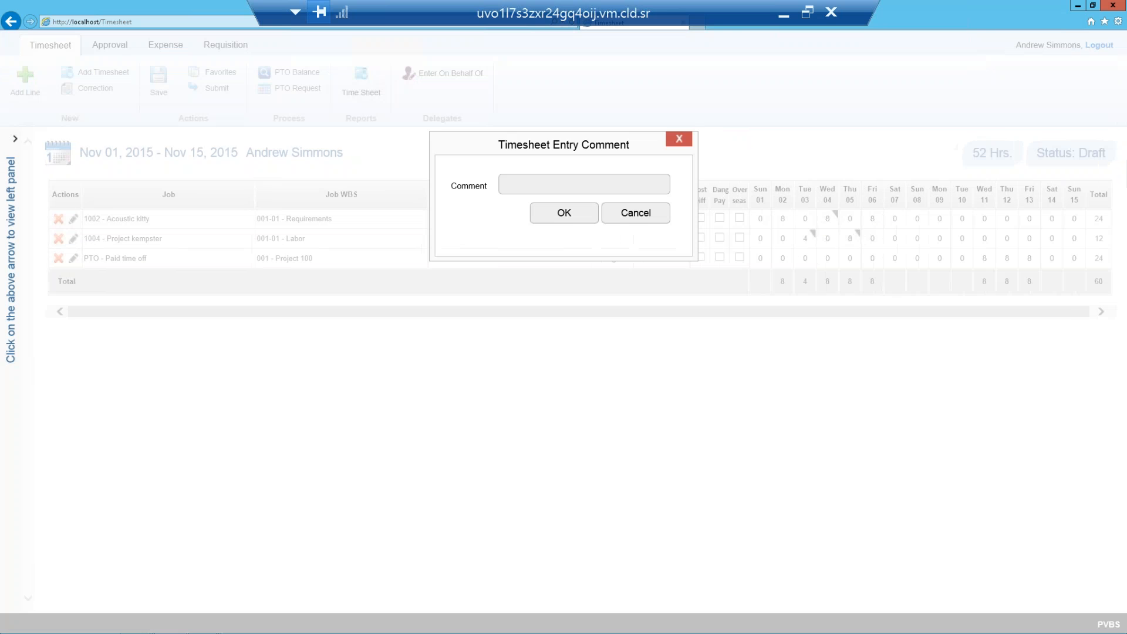
click(541, 194)
text(enter here)
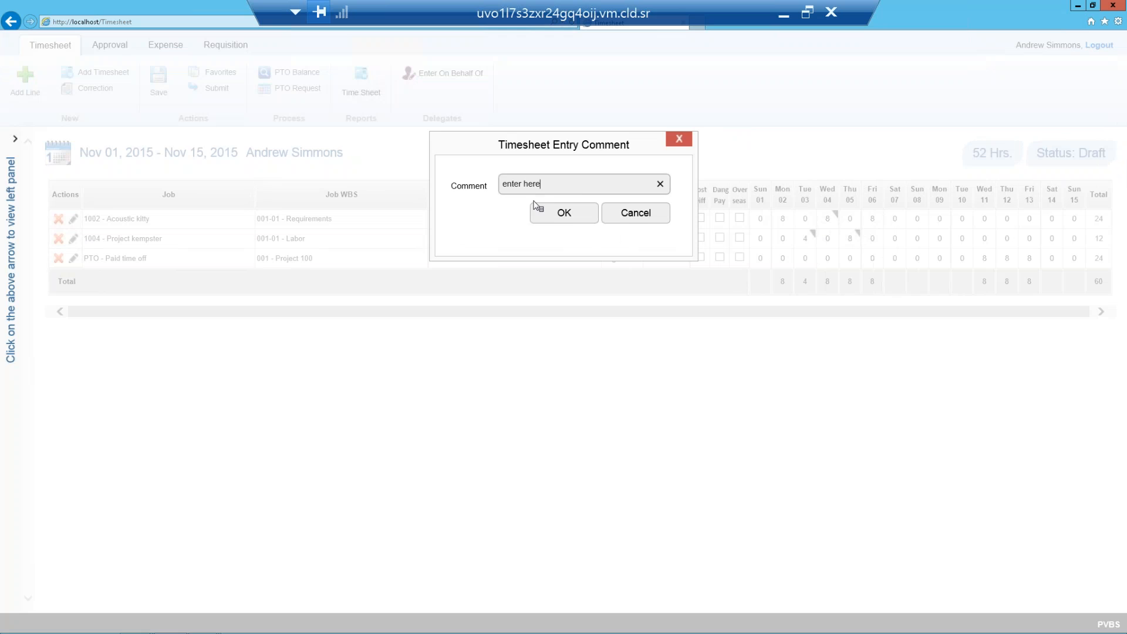
click(535, 209)
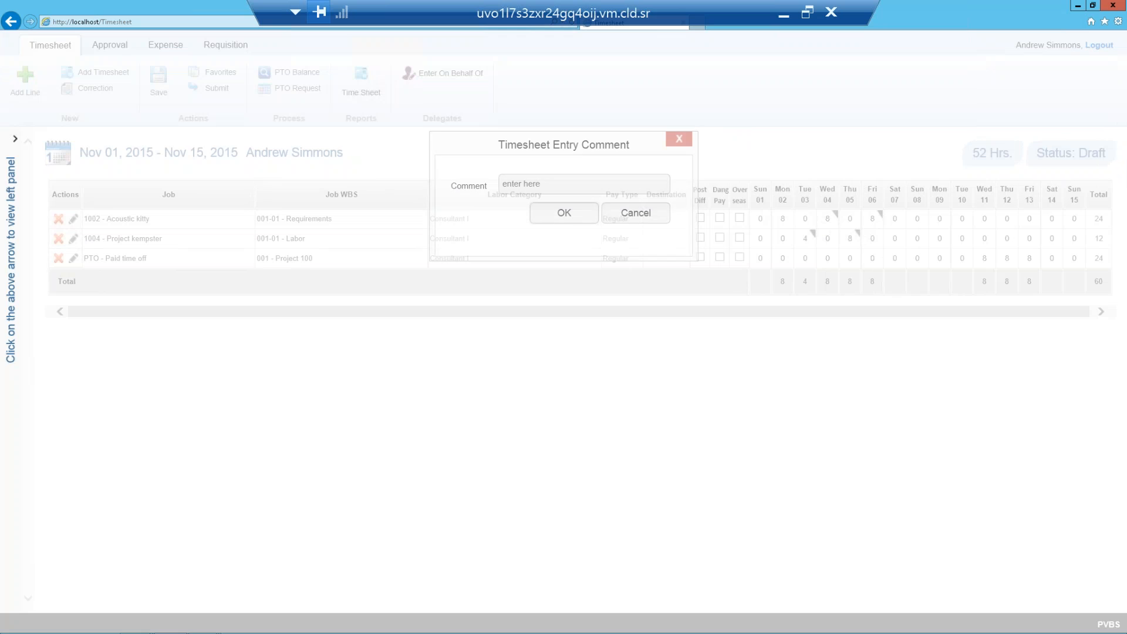
click(159, 82)
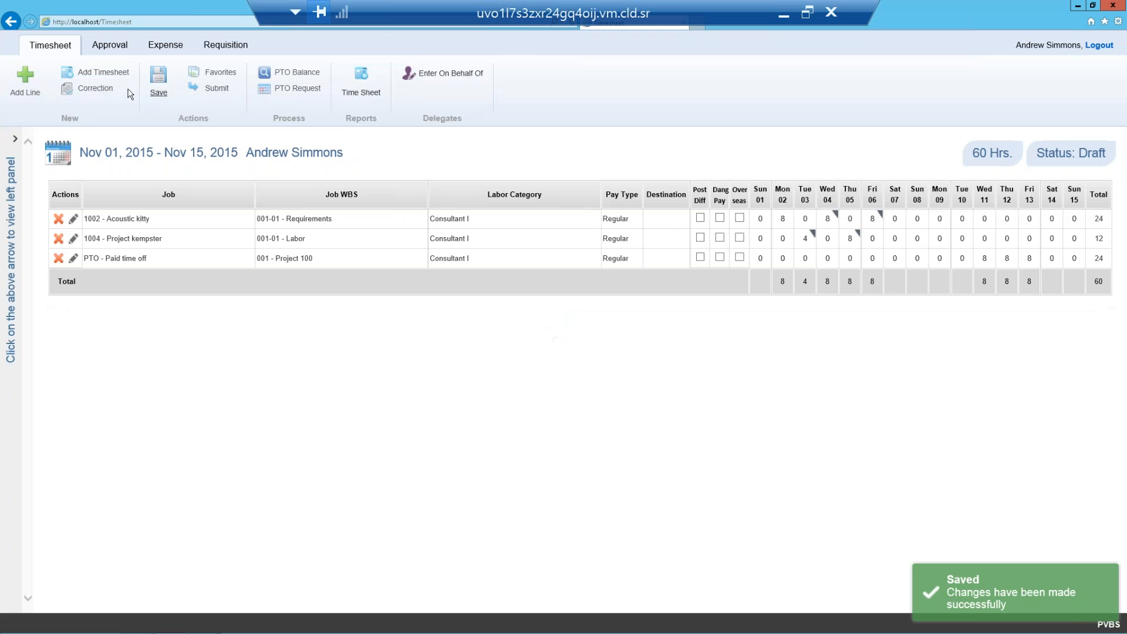
- Look at the timesheet submission certification, cancel it, and close the open Resource Card in Dynamics NAV
click(217, 88)
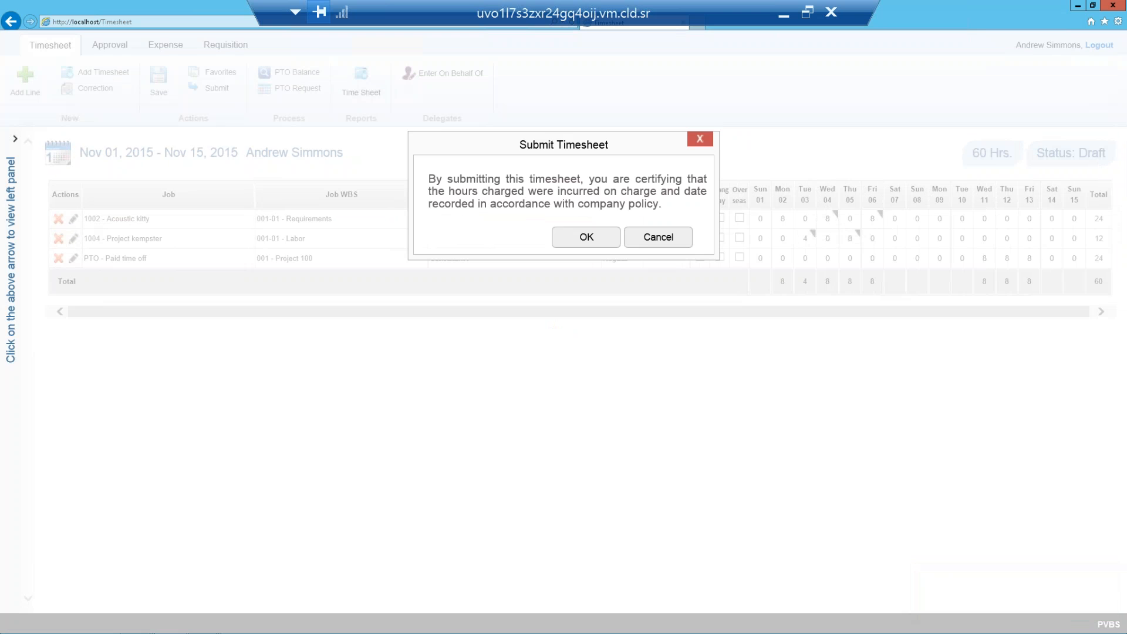
click(658, 237)
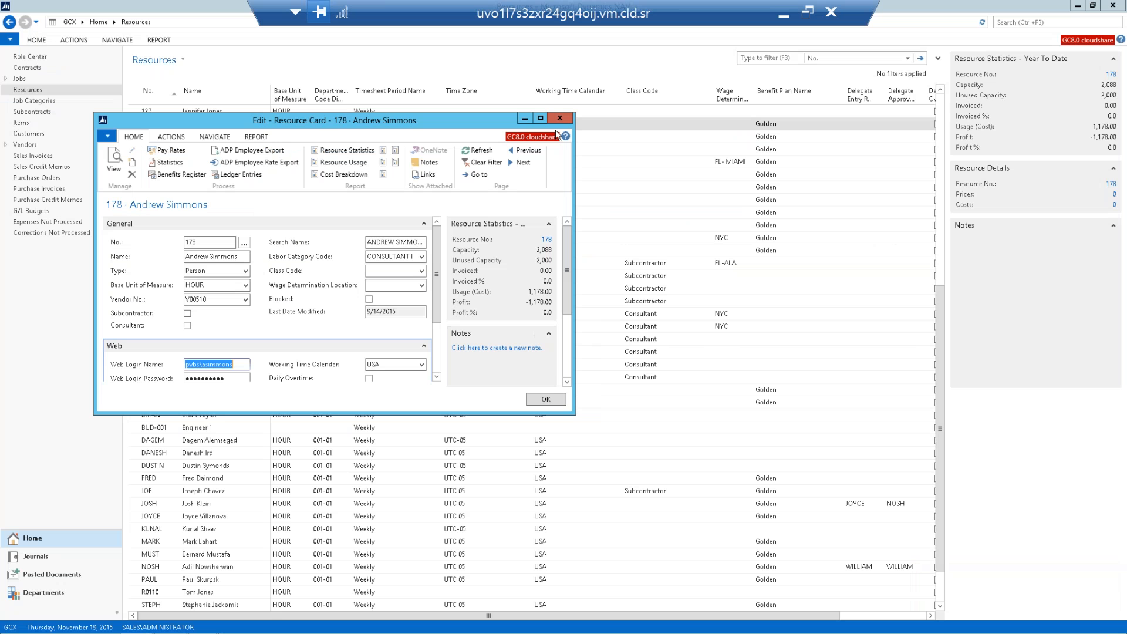
click(561, 118)
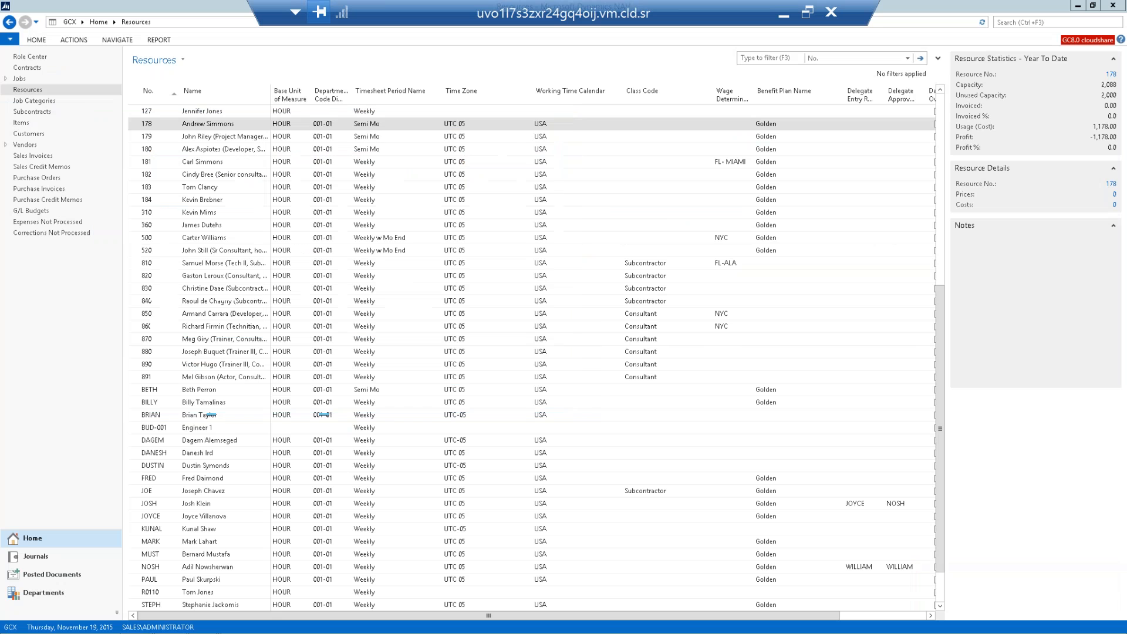
- Review the Business Rules in the Project Accounting Web Setup, including the Daily Reminder At options, close it, and switch back to the web timesheet
click(33, 595)
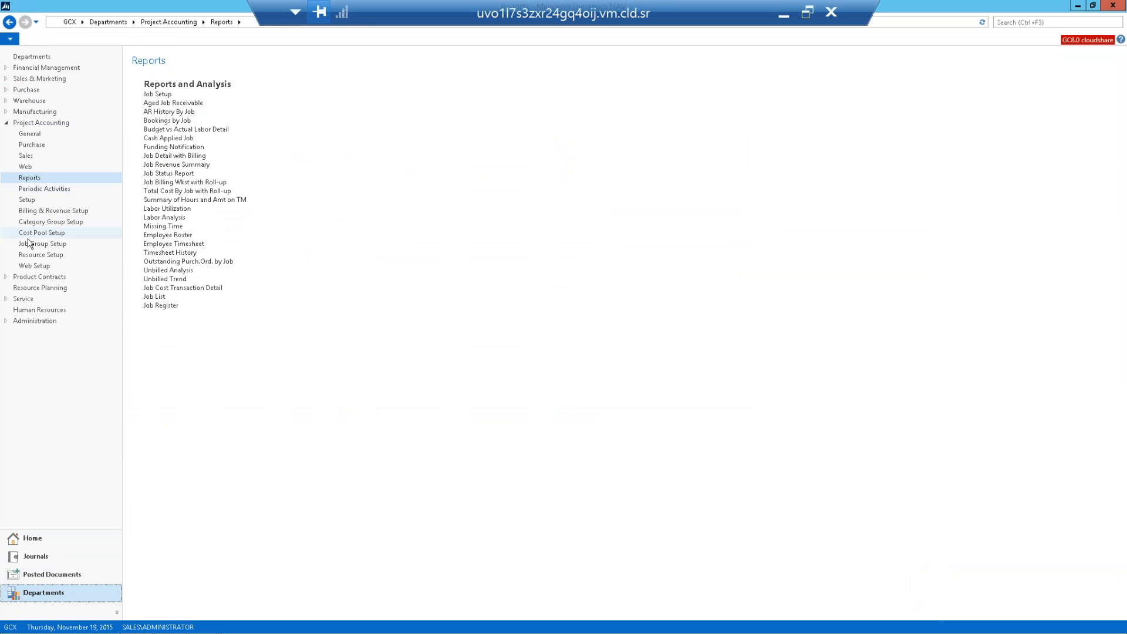
click(26, 267)
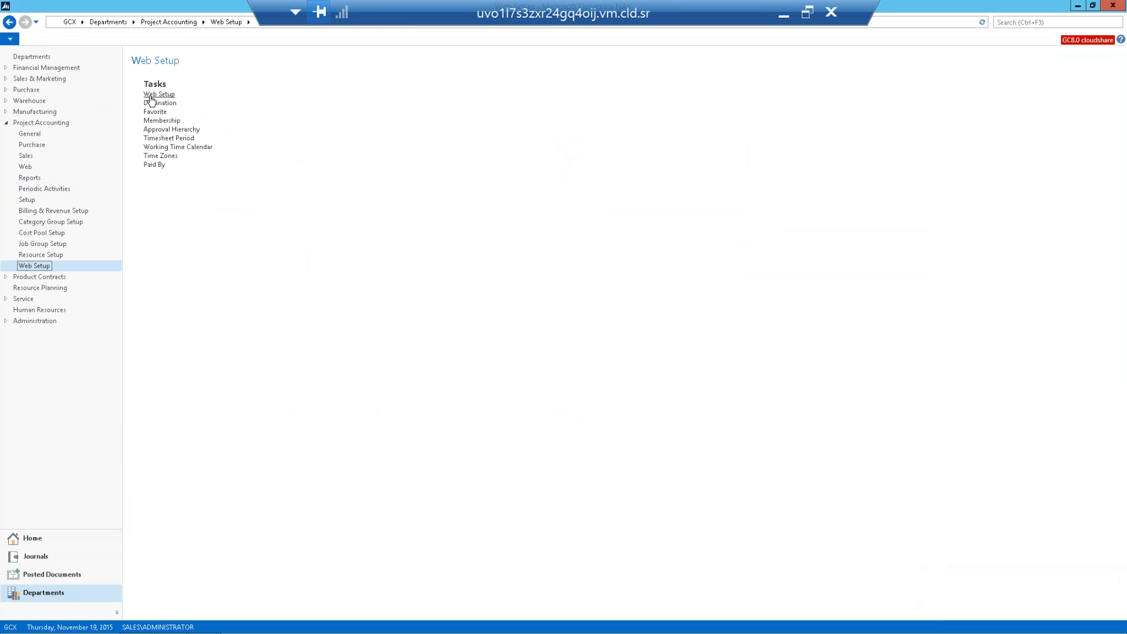
click(150, 96)
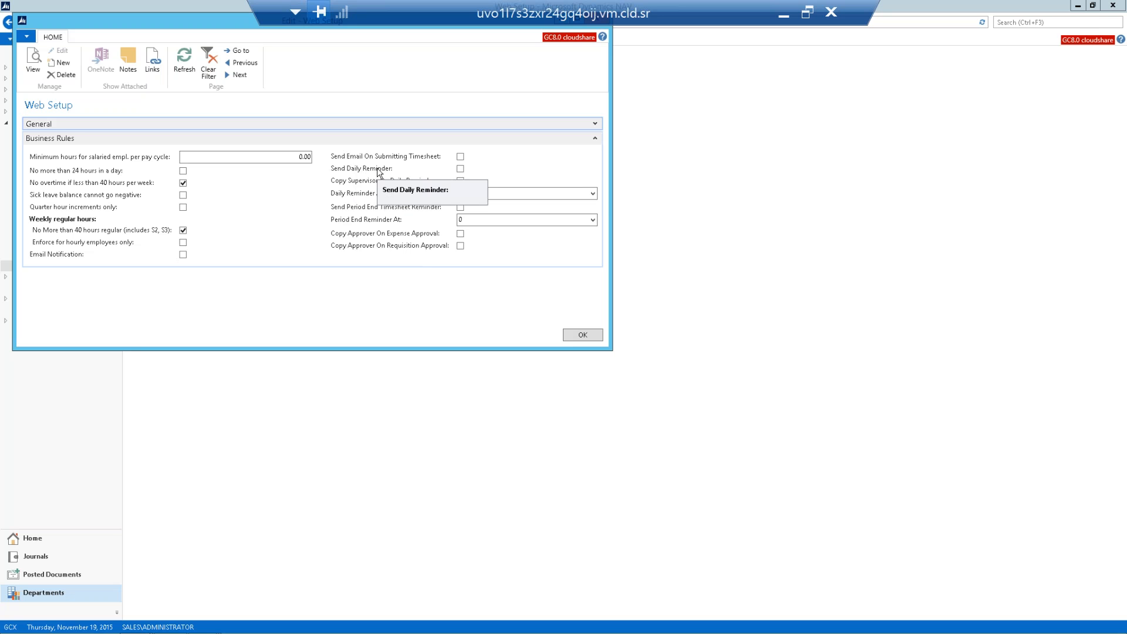
click(593, 194)
click(592, 194)
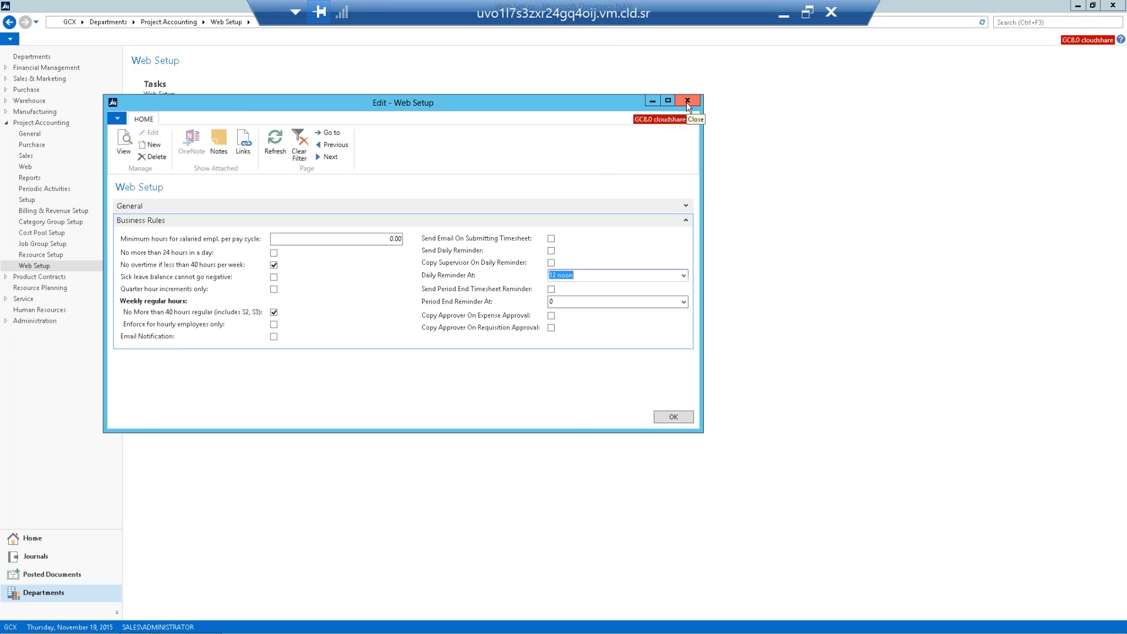
click(687, 102)
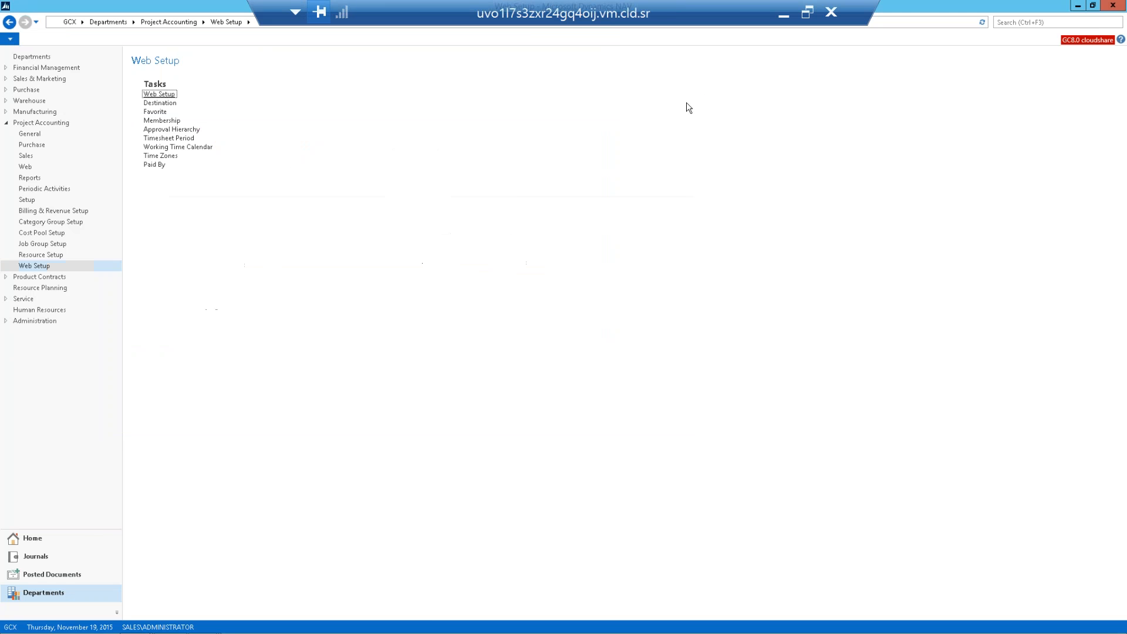
click(1084, 7)
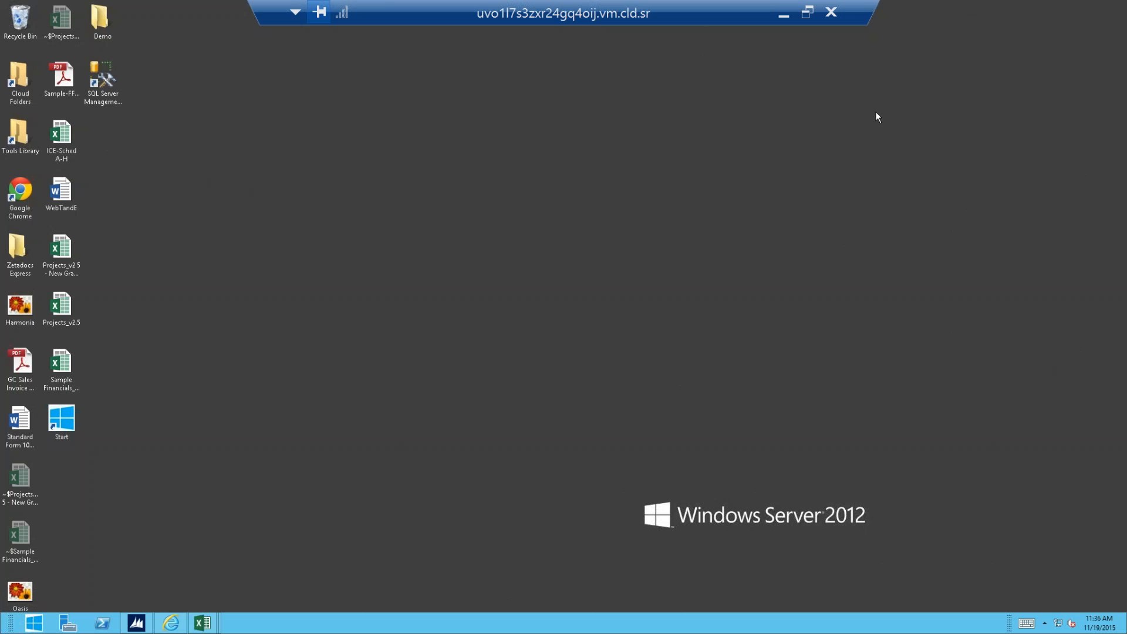
click(171, 623)
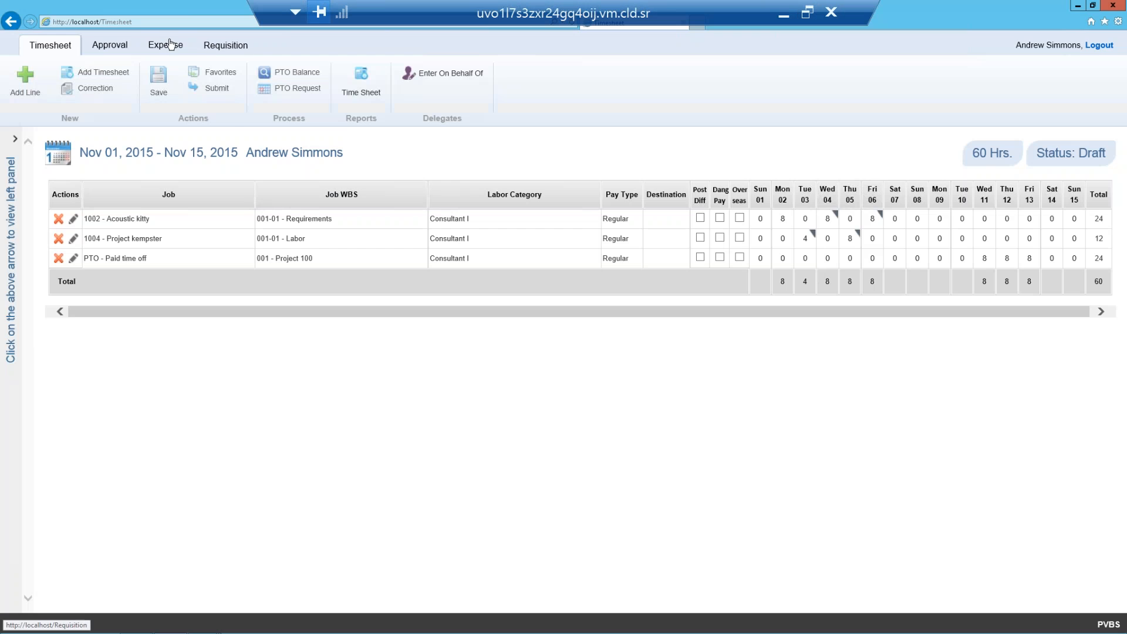
- Add an expense report for 11-15-2015 to 11-19-2015 with the description "Travel To Alabama" and save it
click(169, 44)
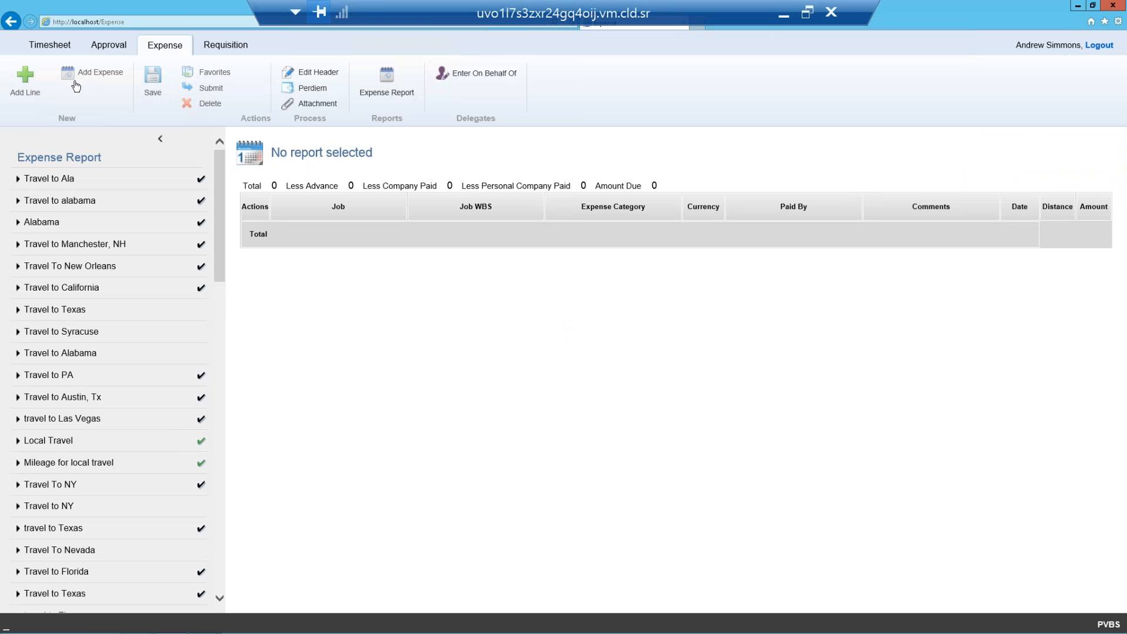
click(76, 85)
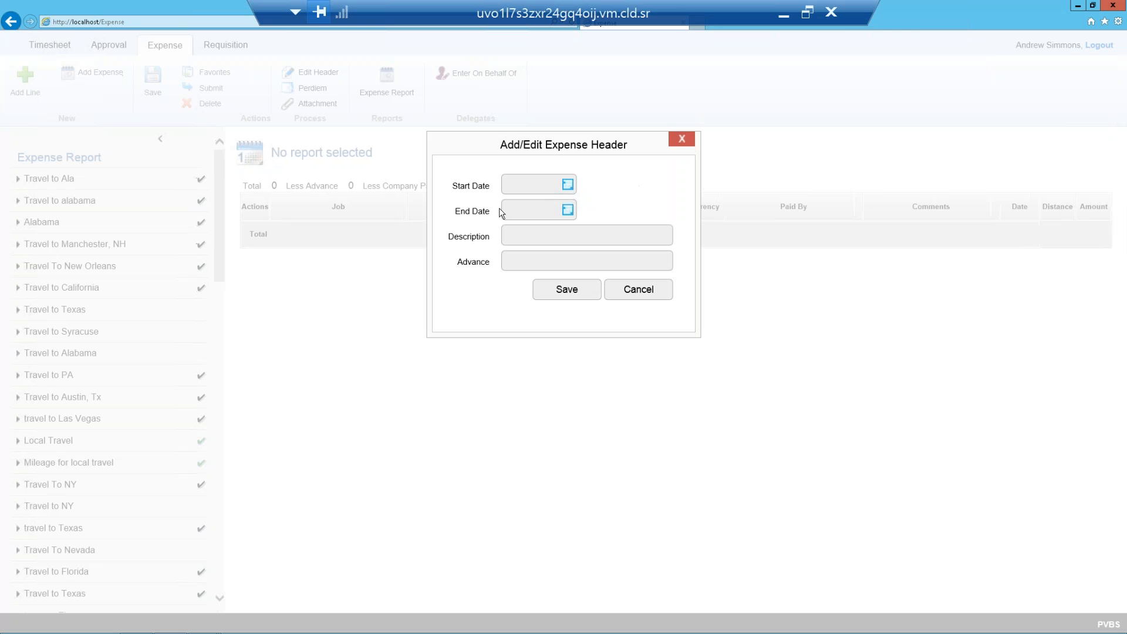
click(535, 185)
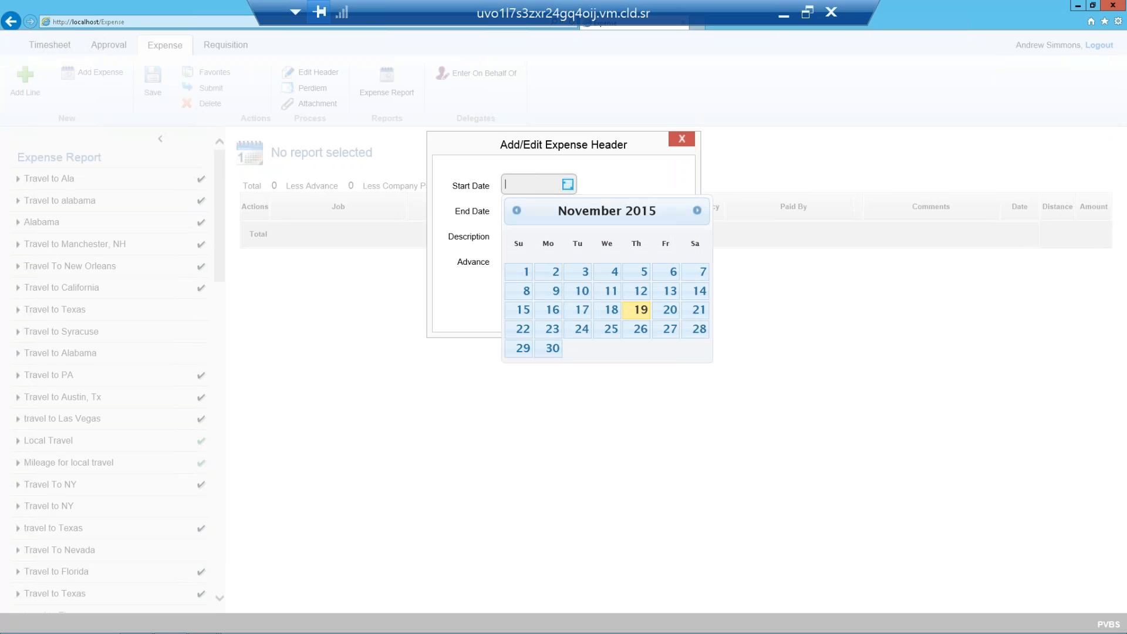
click(520, 310)
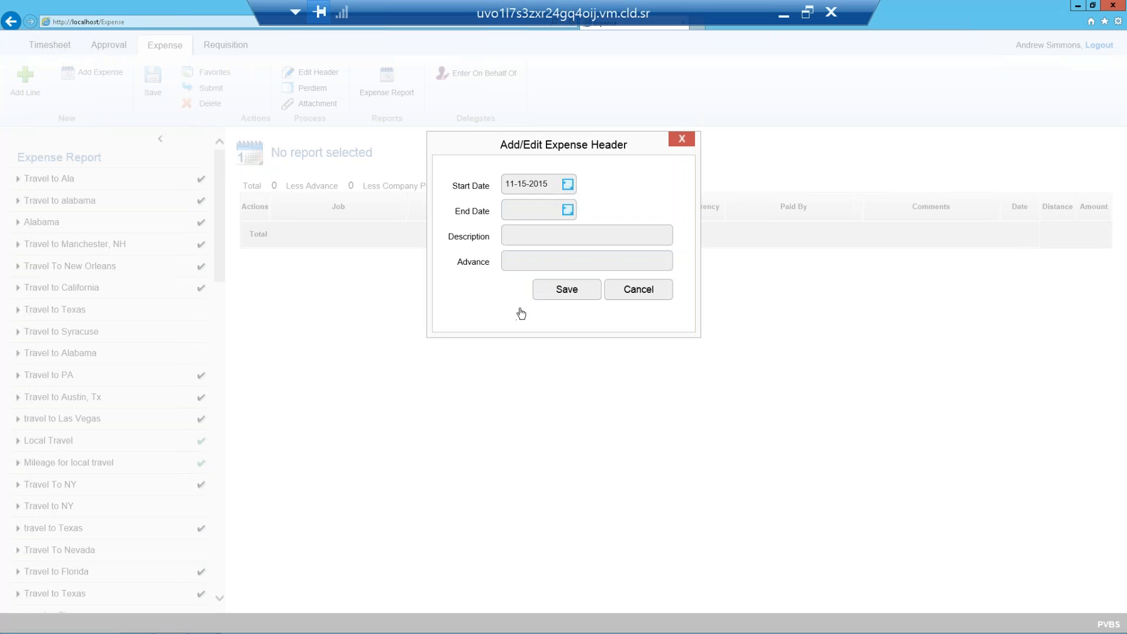
click(565, 202)
click(641, 330)
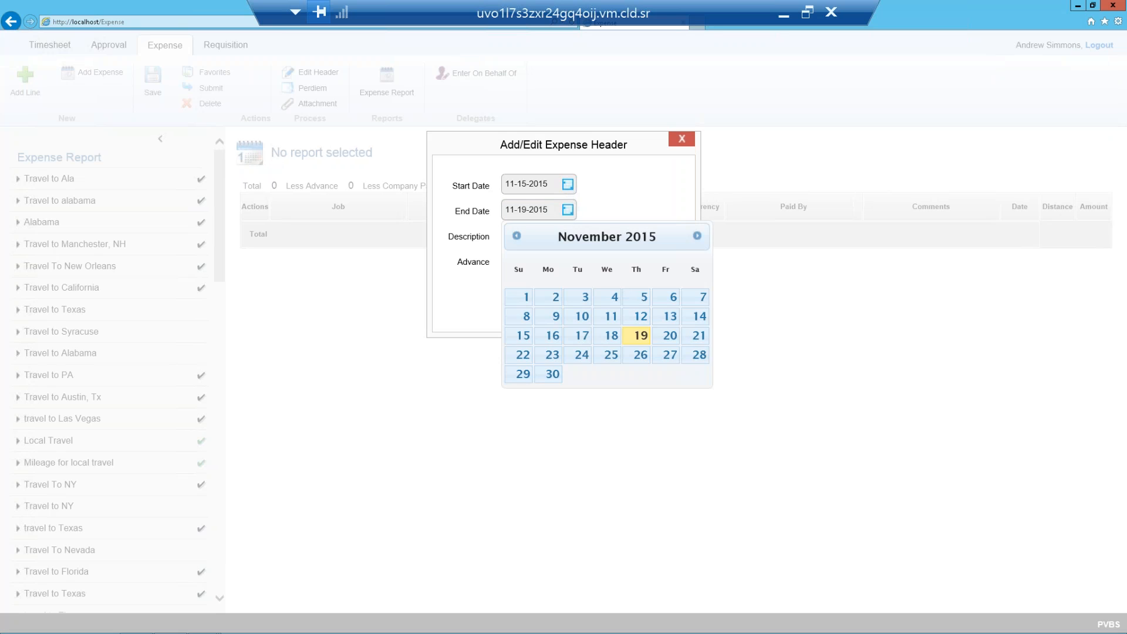
click(532, 242)
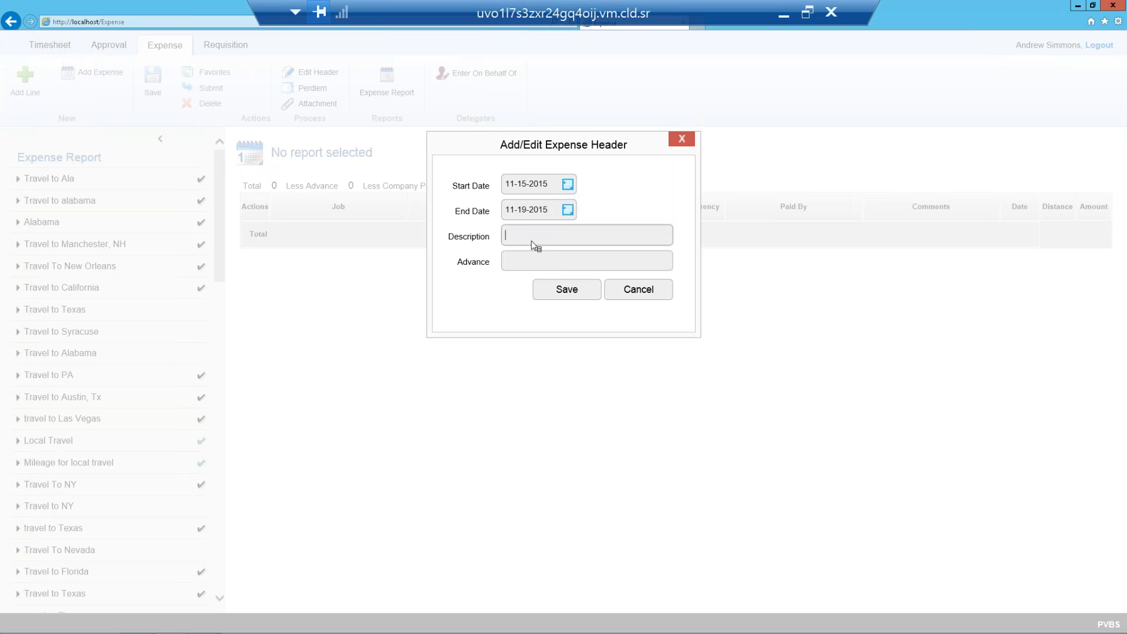
text(Travel To Alabama)
click(564, 291)
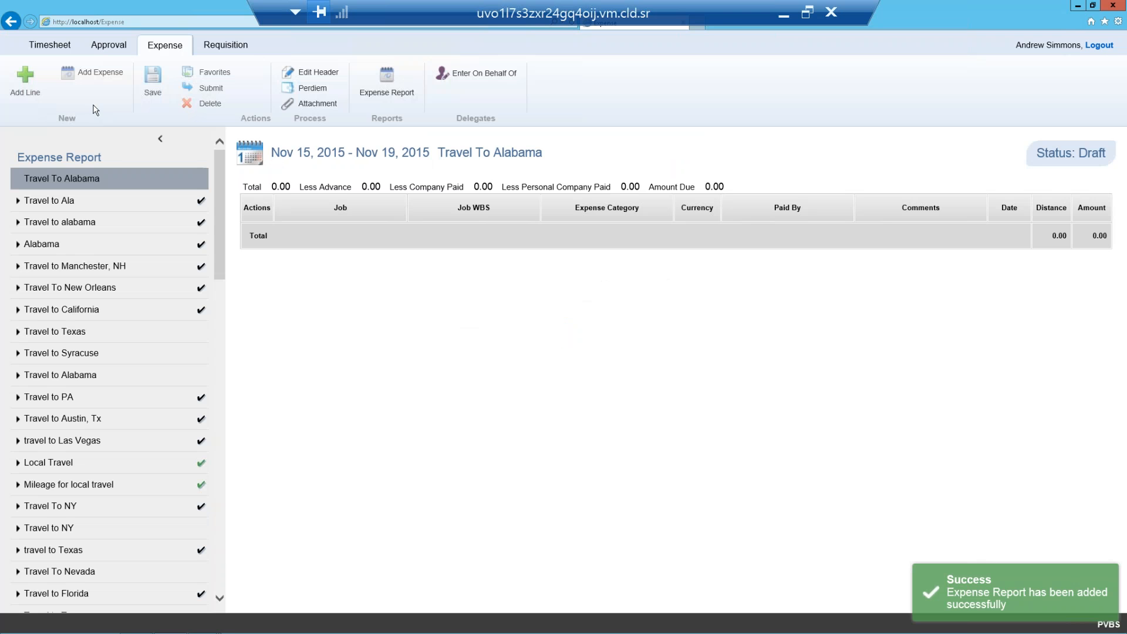
- Start the Perdiem Wizard for the report and set the travel location to state AL, destination ABBEVILLE, HENRY COUNTY
click(313, 90)
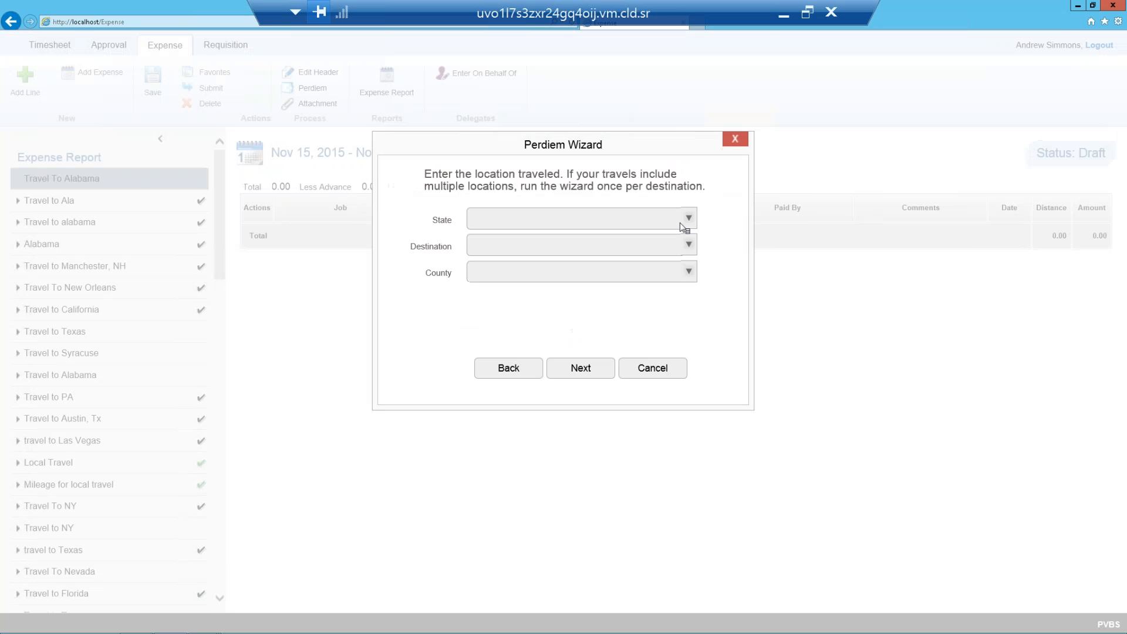
click(674, 222)
text(al)
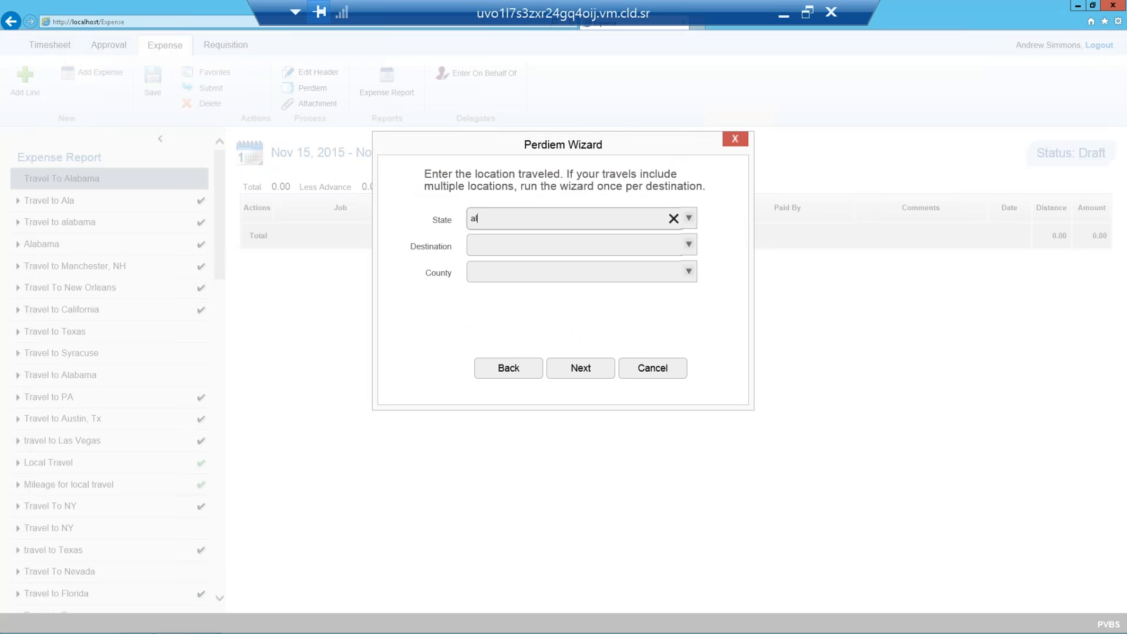
click(508, 241)
click(689, 246)
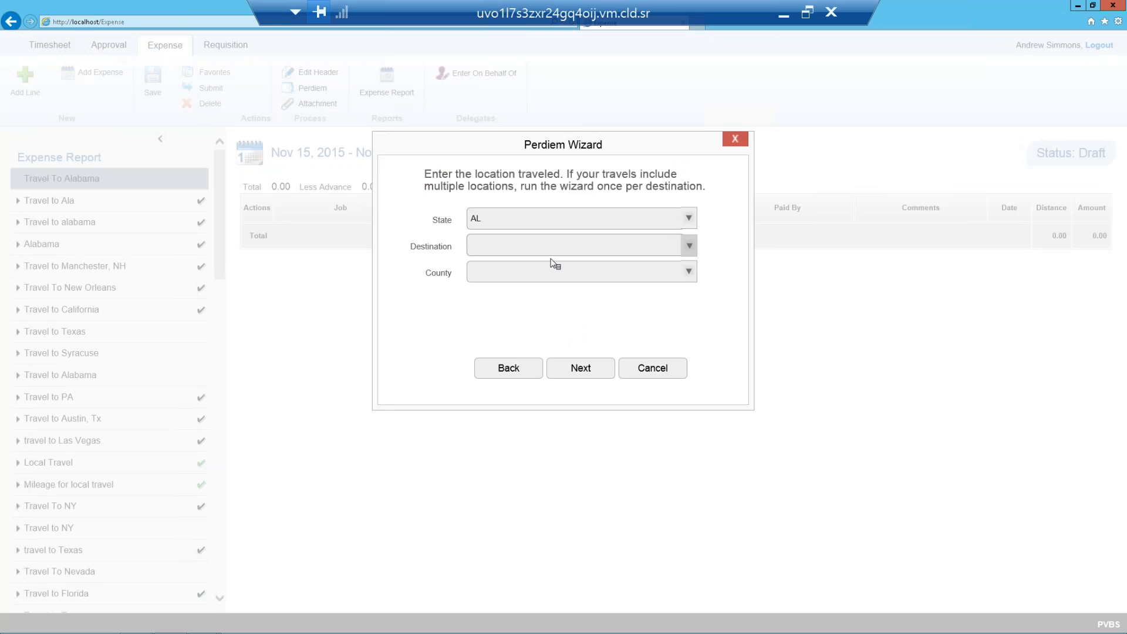
click(507, 264)
click(688, 273)
click(536, 295)
click(577, 370)
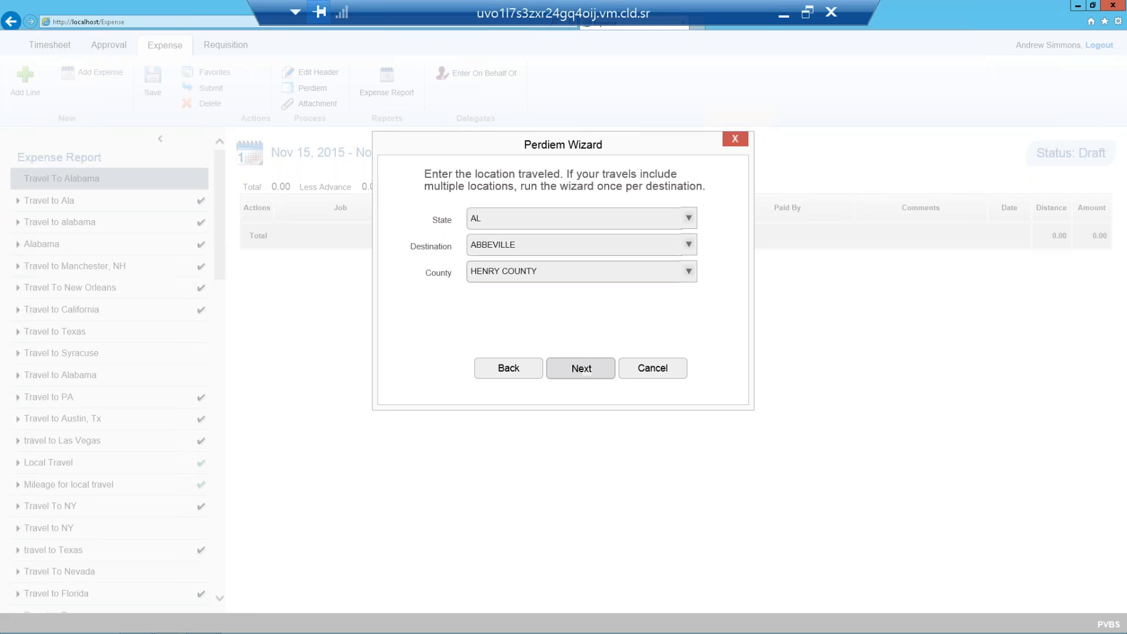
- Set the per diem dates to 11-15-2015 through 11-19-2015, with job 1002 - Acoustic kitty and WBS code 001-02 - Setup
click(535, 177)
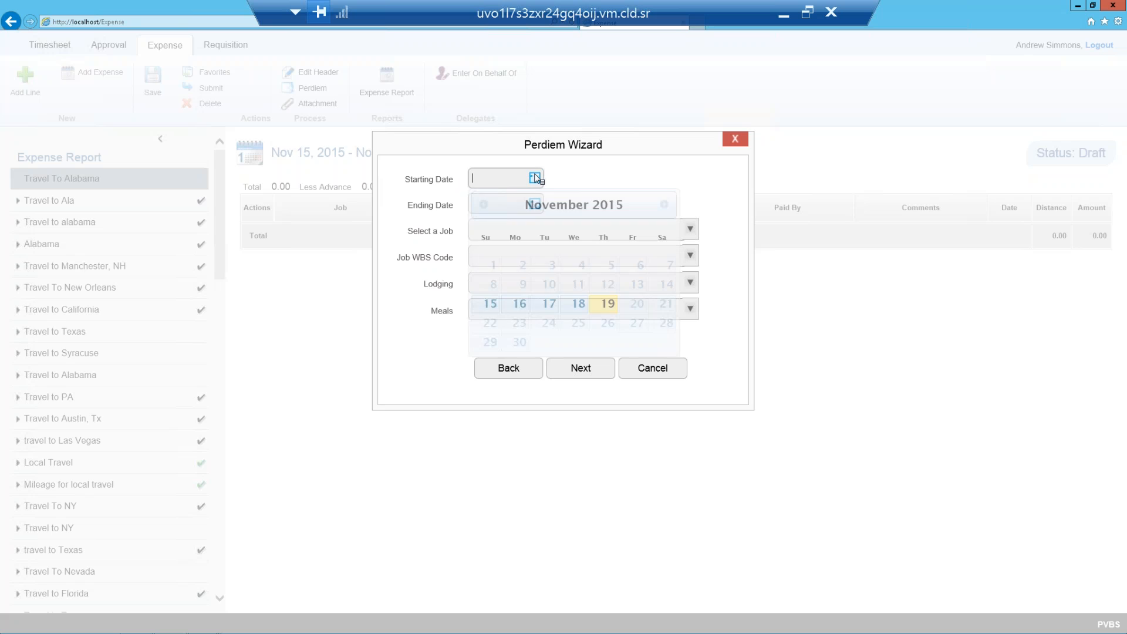
click(490, 304)
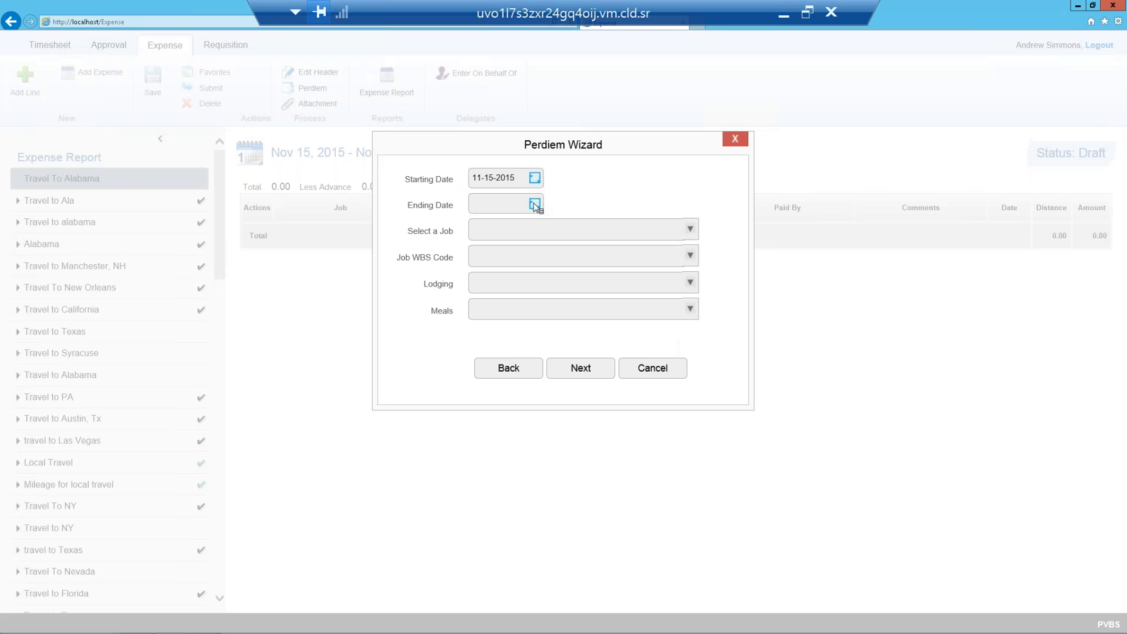
click(535, 204)
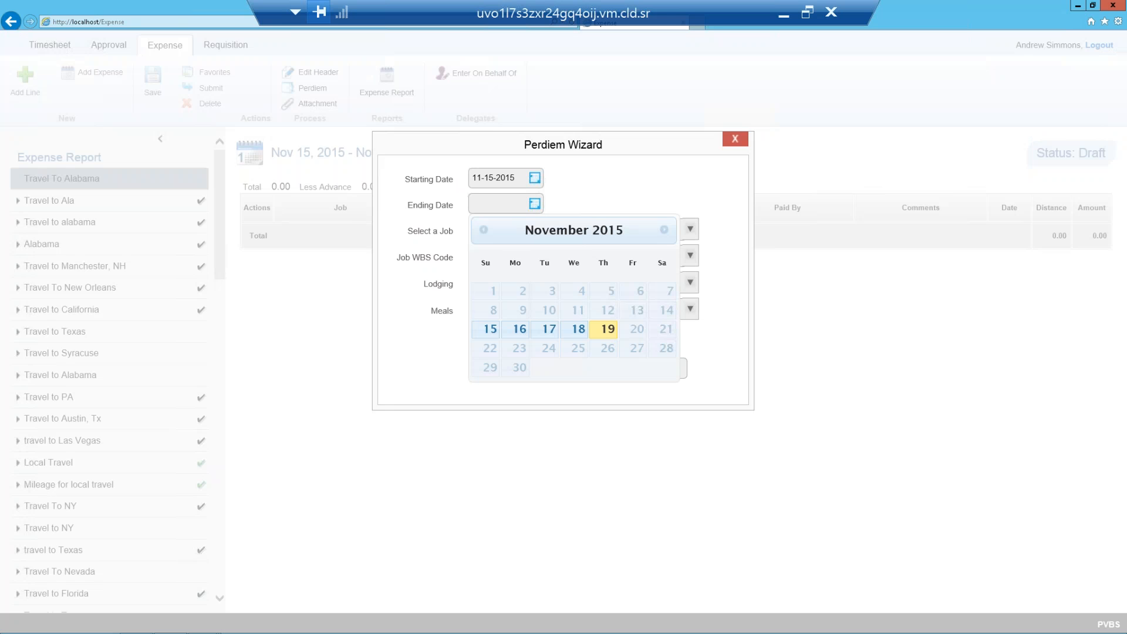
click(606, 330)
click(690, 229)
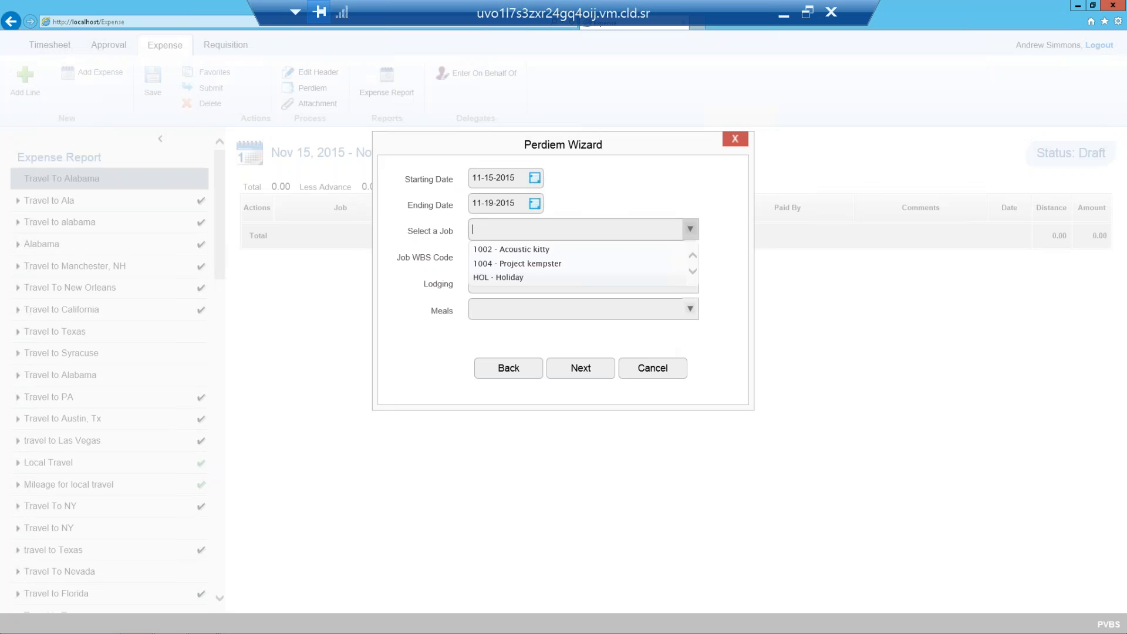
click(577, 250)
click(688, 262)
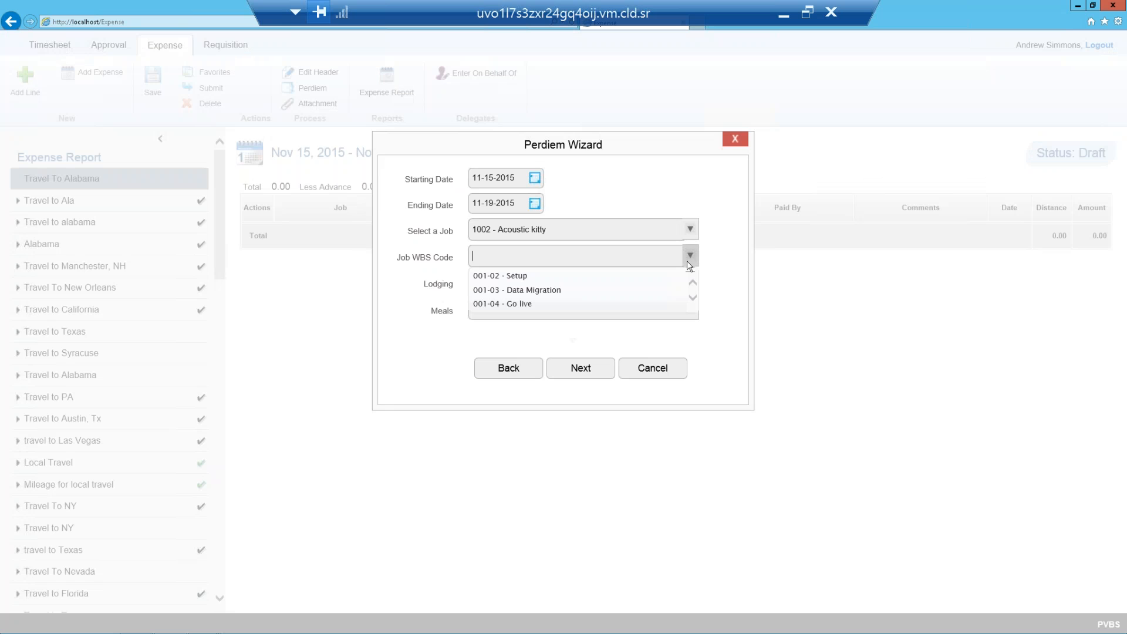
click(529, 274)
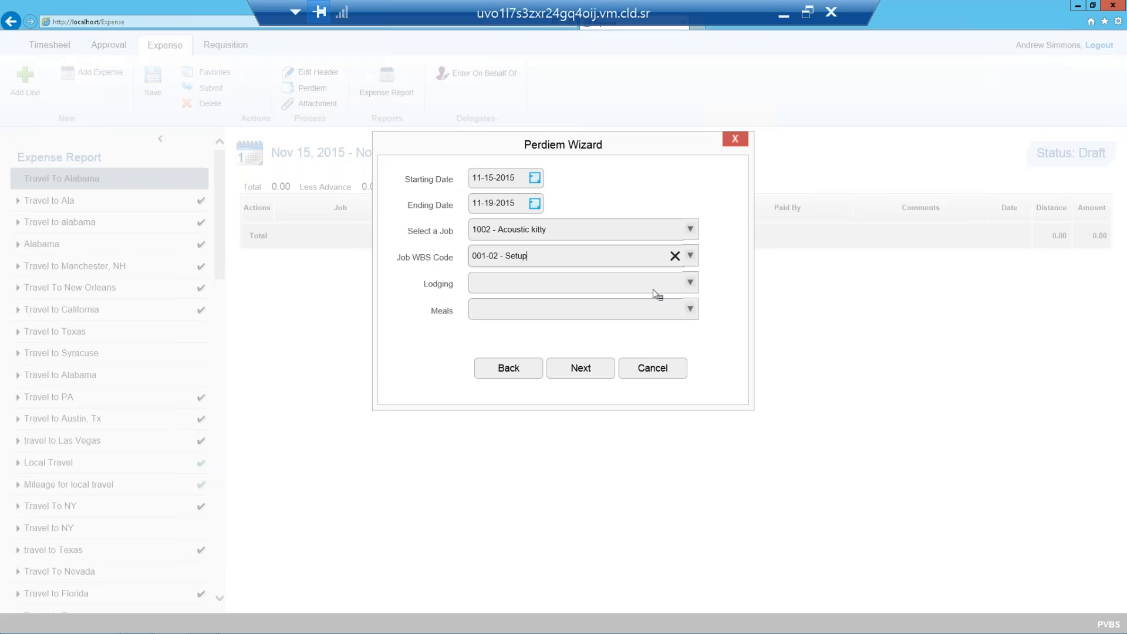
- Assign the Lodging category to lodging and PerDiem to meals, and accept all meals and lodgings for every travel date
click(654, 289)
text(Lodging)
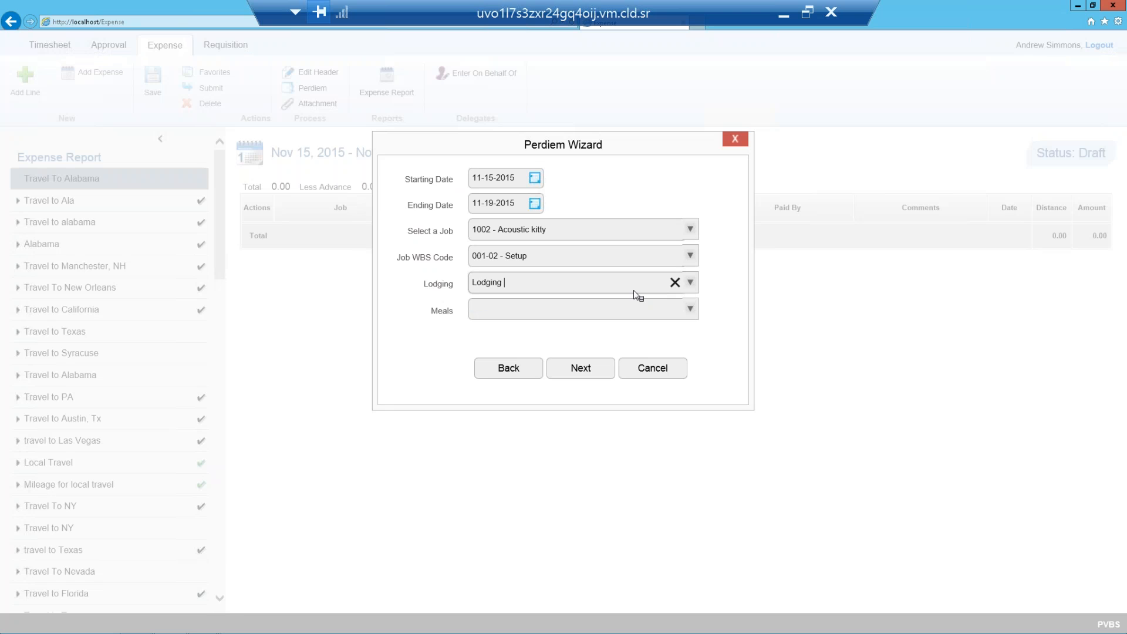
click(509, 318)
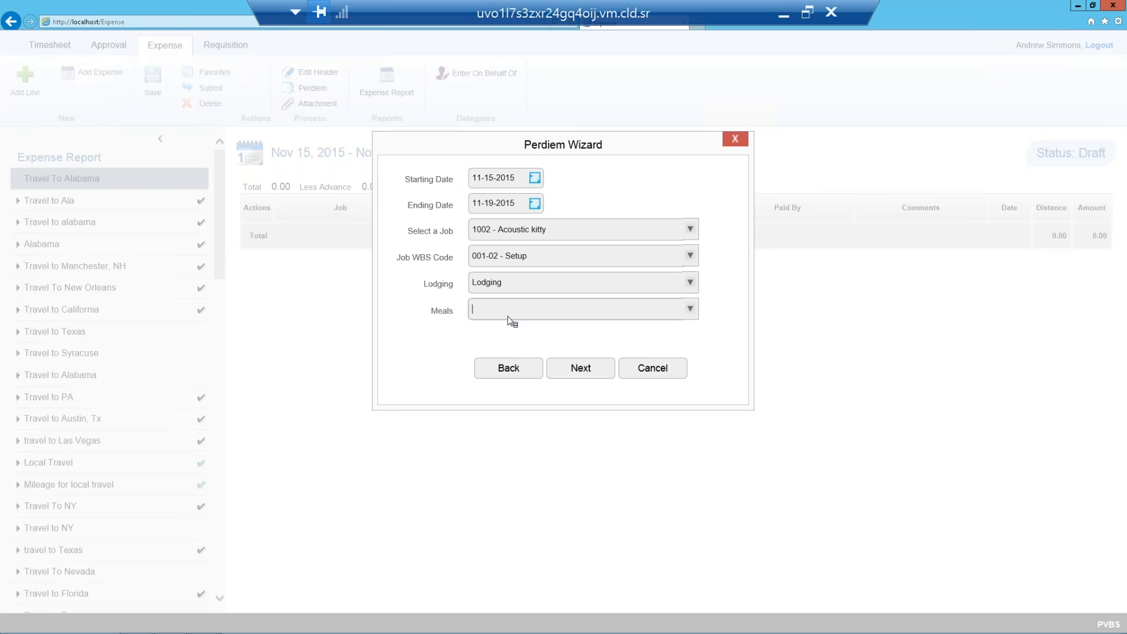
text(per)
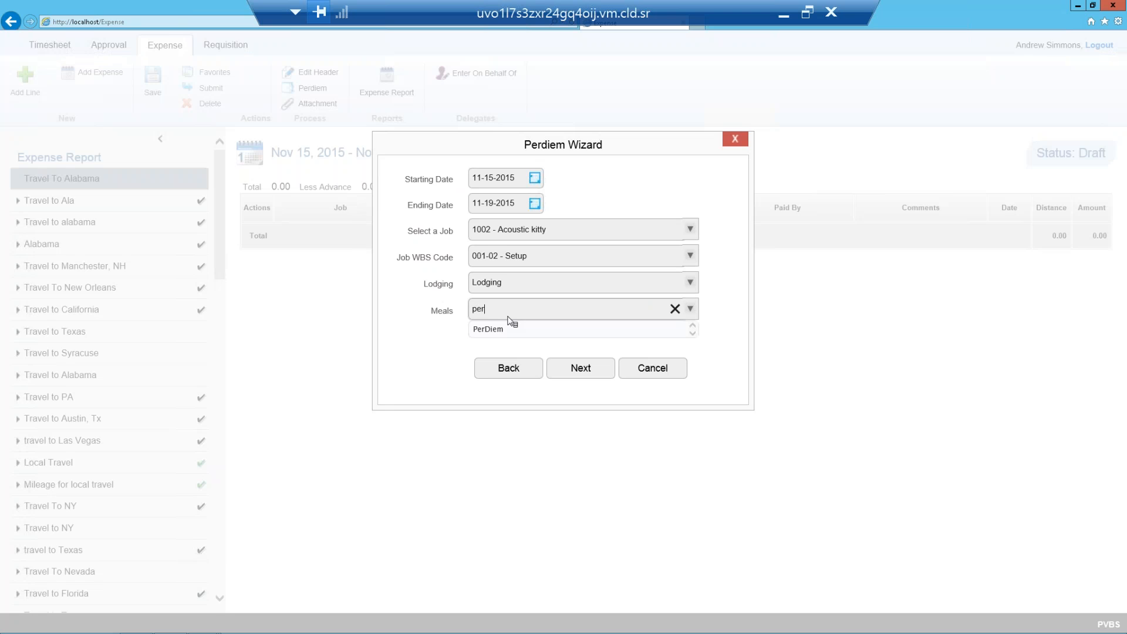
click(492, 329)
click(581, 367)
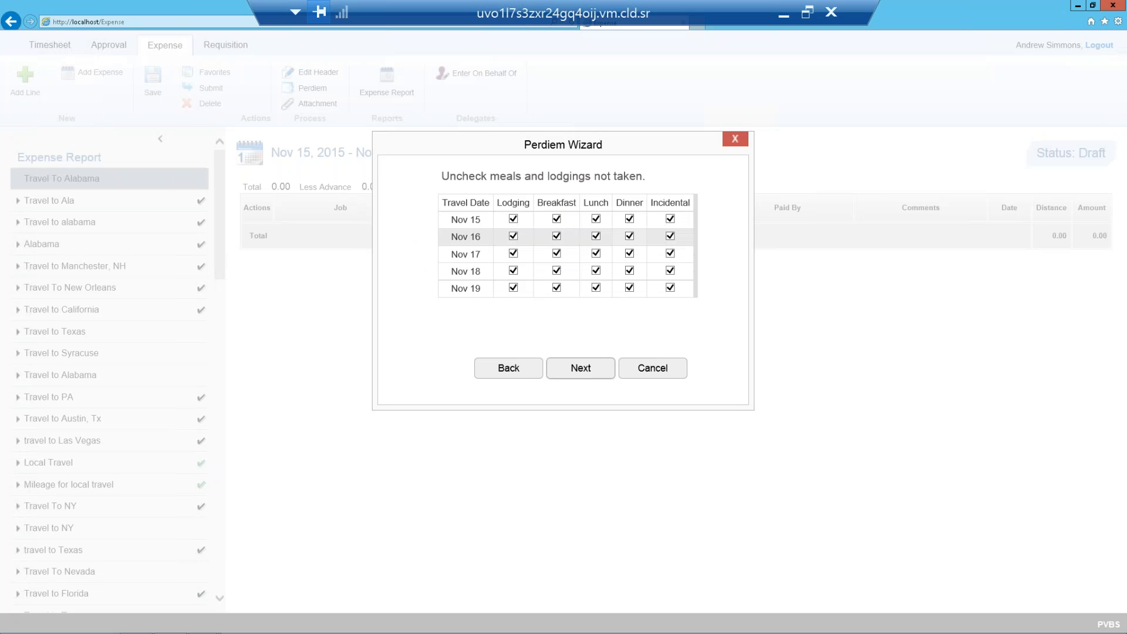
click(581, 367)
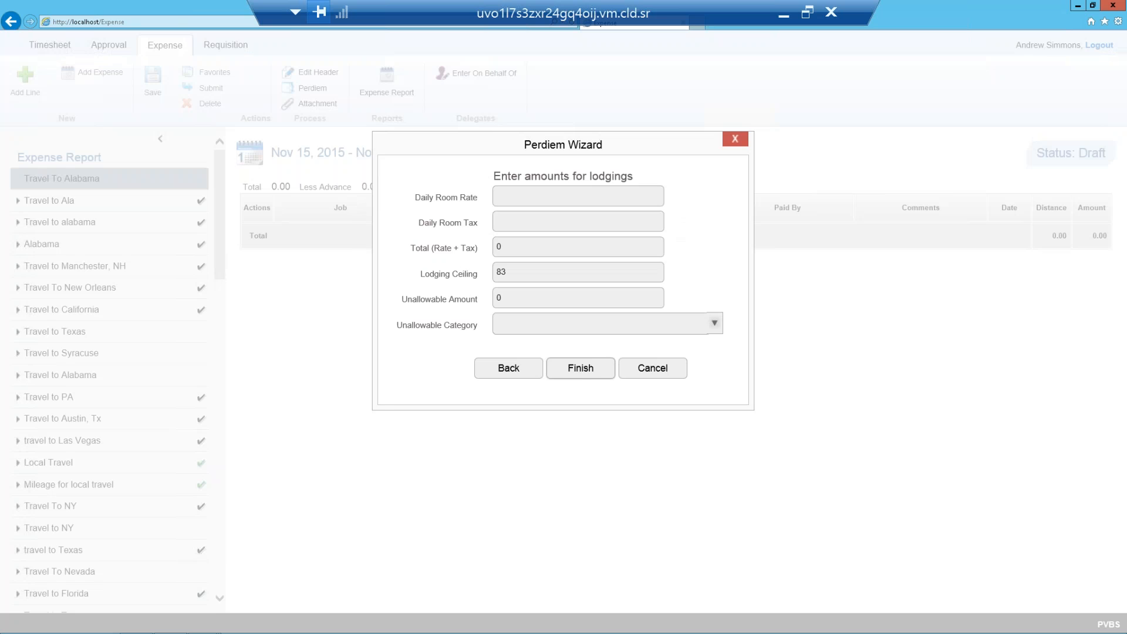
- Enter a daily room rate of 75 and a daily room tax of 5, and finish the Perdiem Wizard
click(508, 204)
text(75)
key(Tab)
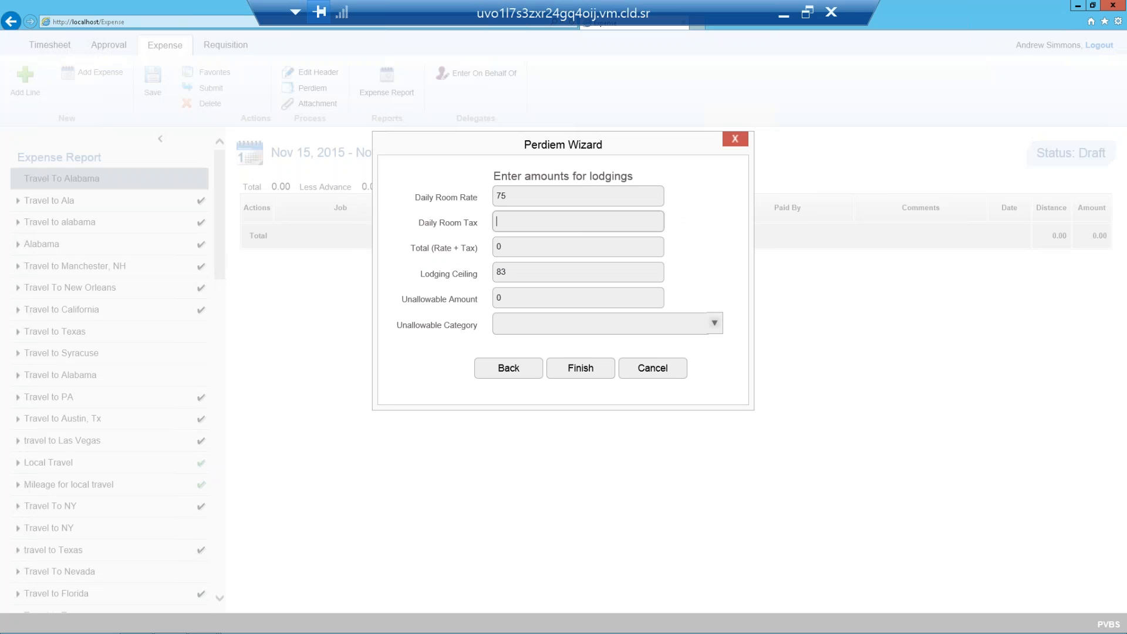
text(5)
key(Tab)
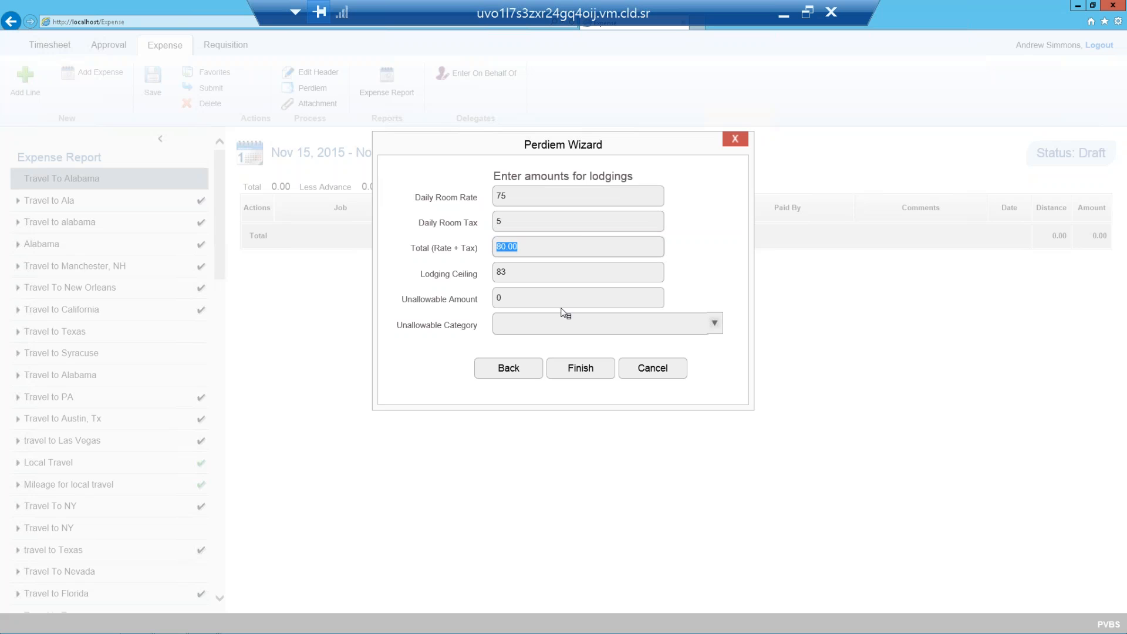
click(580, 368)
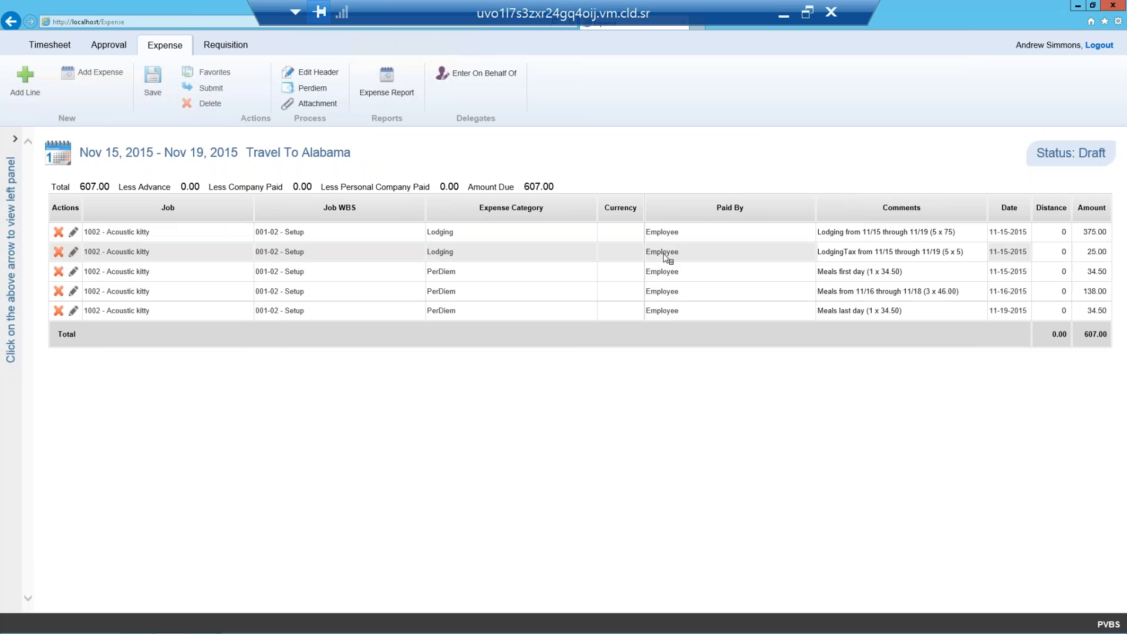
- Start a new expense line with distance 100, job 1002 - Acoustic kitty and Job WBS 001-02 - Setup
click(27, 84)
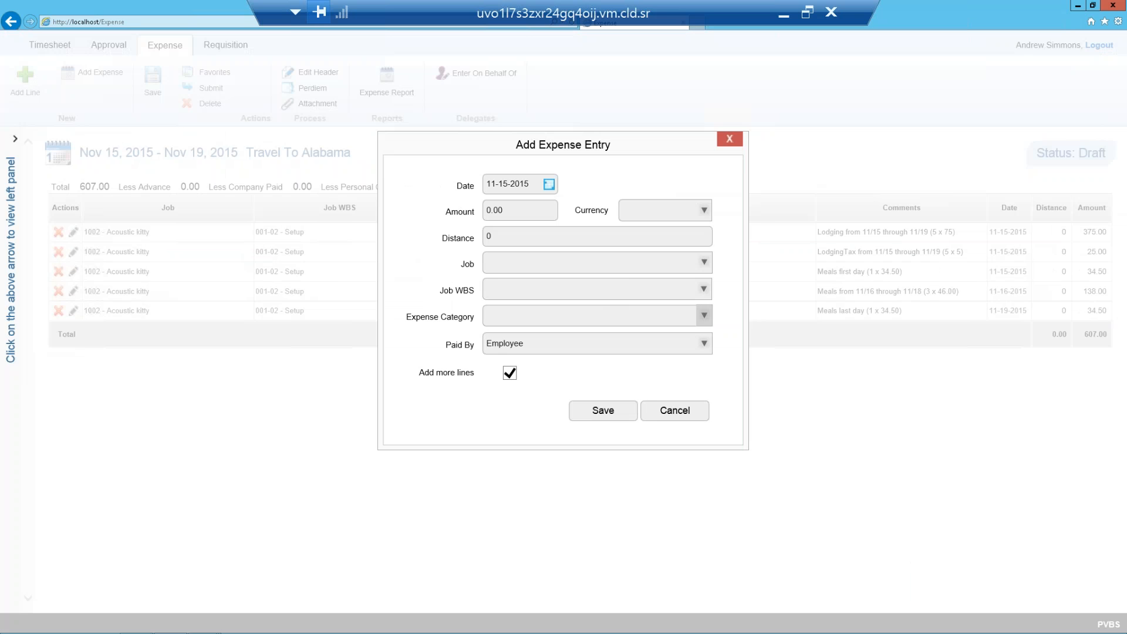
click(495, 242)
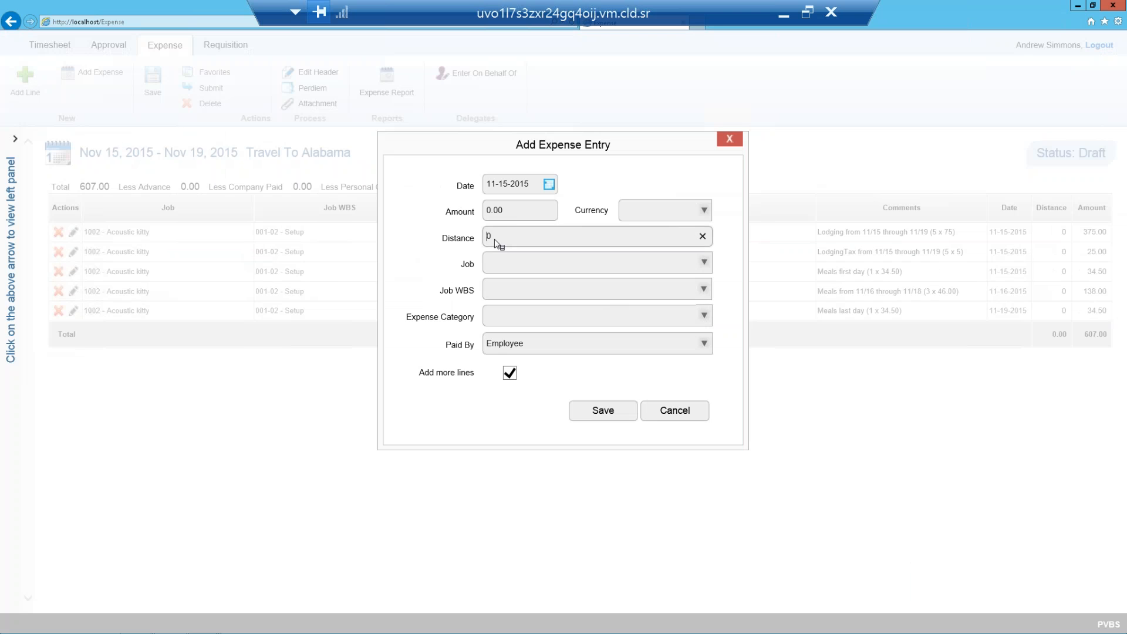
text(100)
key(Tab)
click(675, 264)
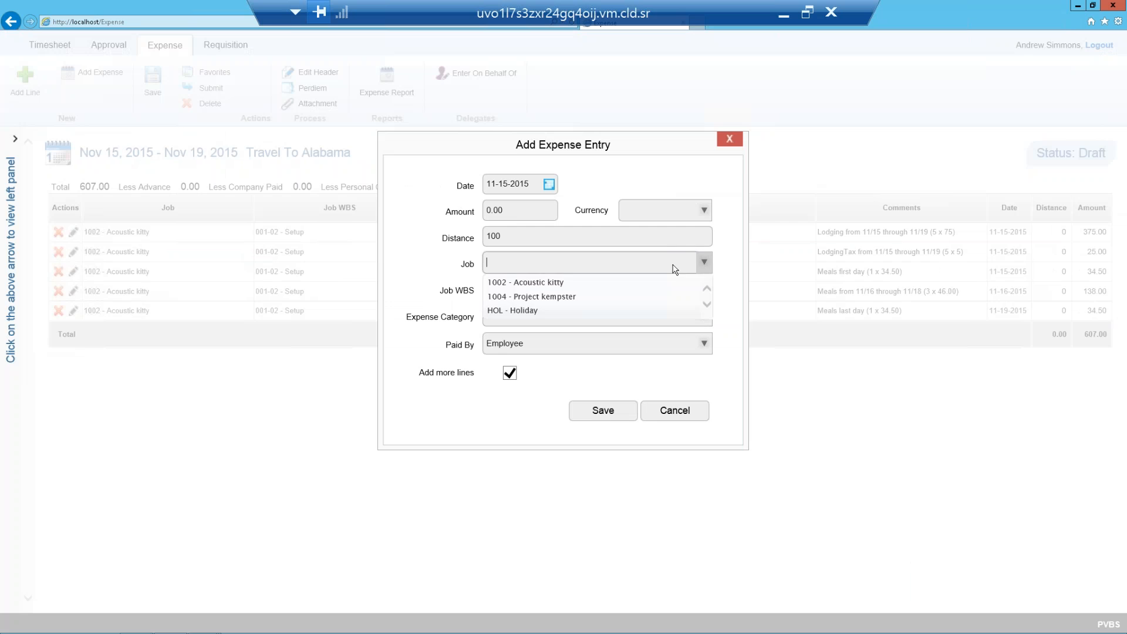
click(574, 287)
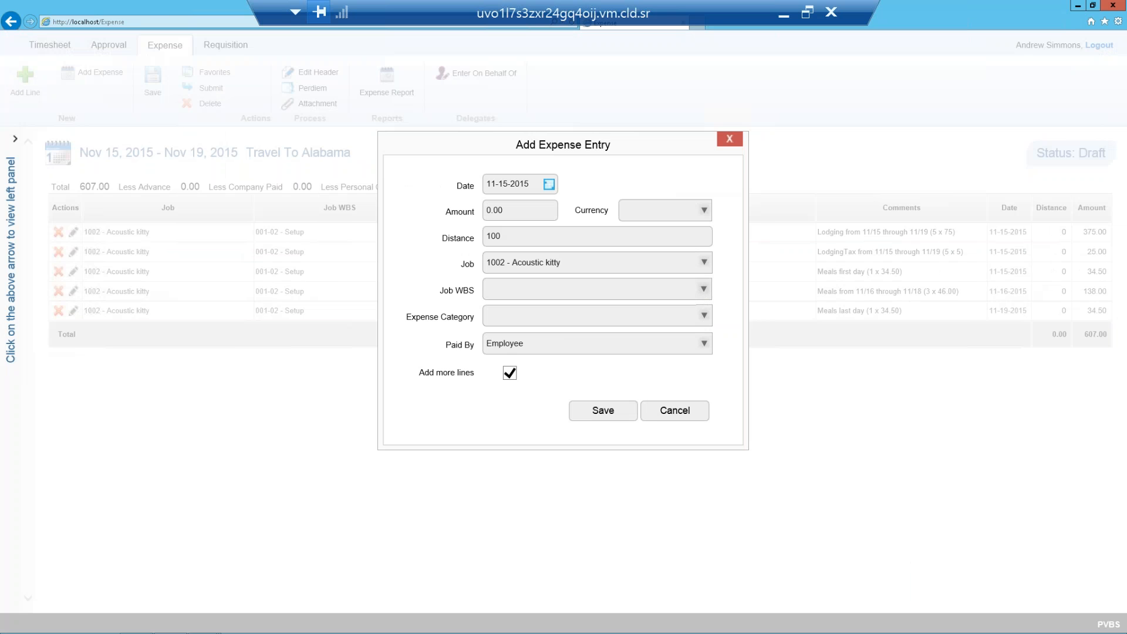
click(703, 290)
click(580, 309)
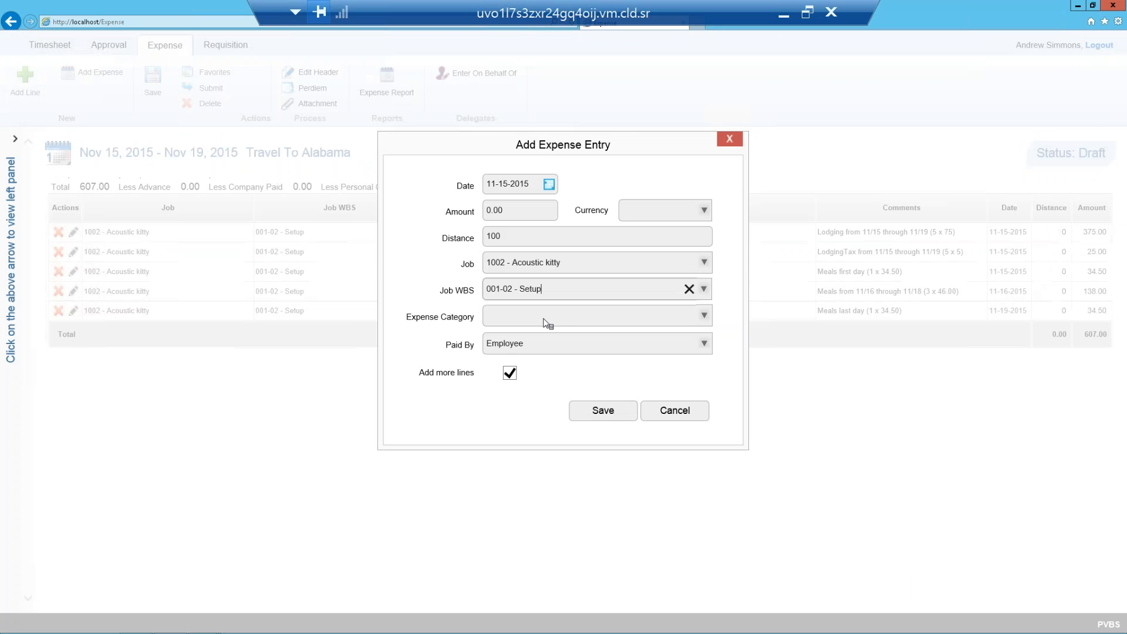
- Set the line's expense category to Mileage, save the line, close the entry form, and save the expense report
click(548, 322)
text(mi)
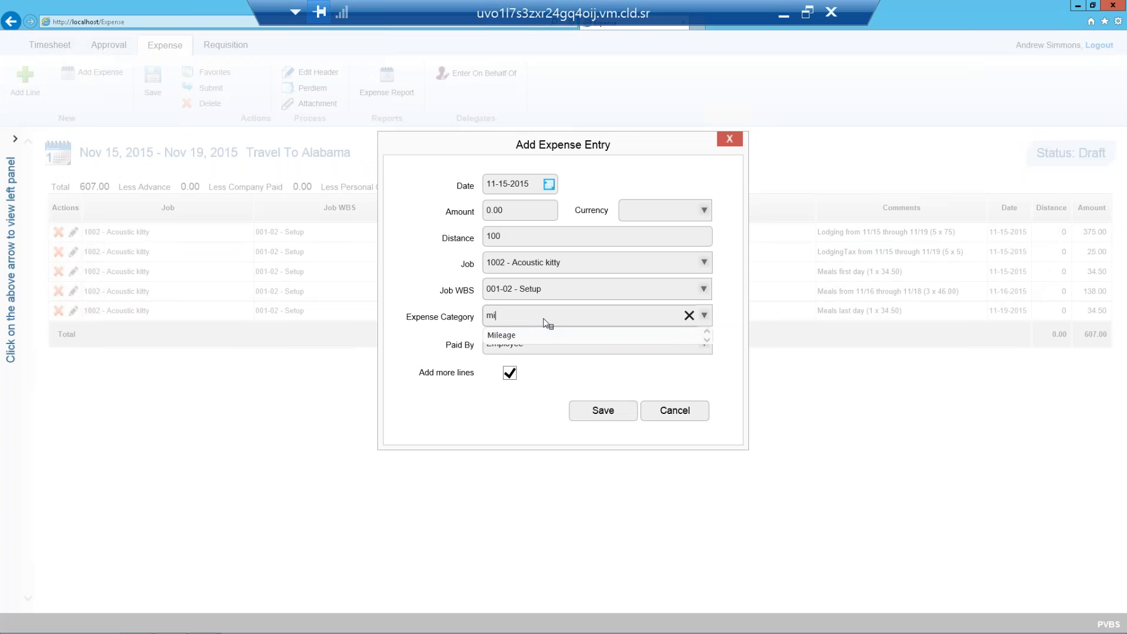
click(531, 333)
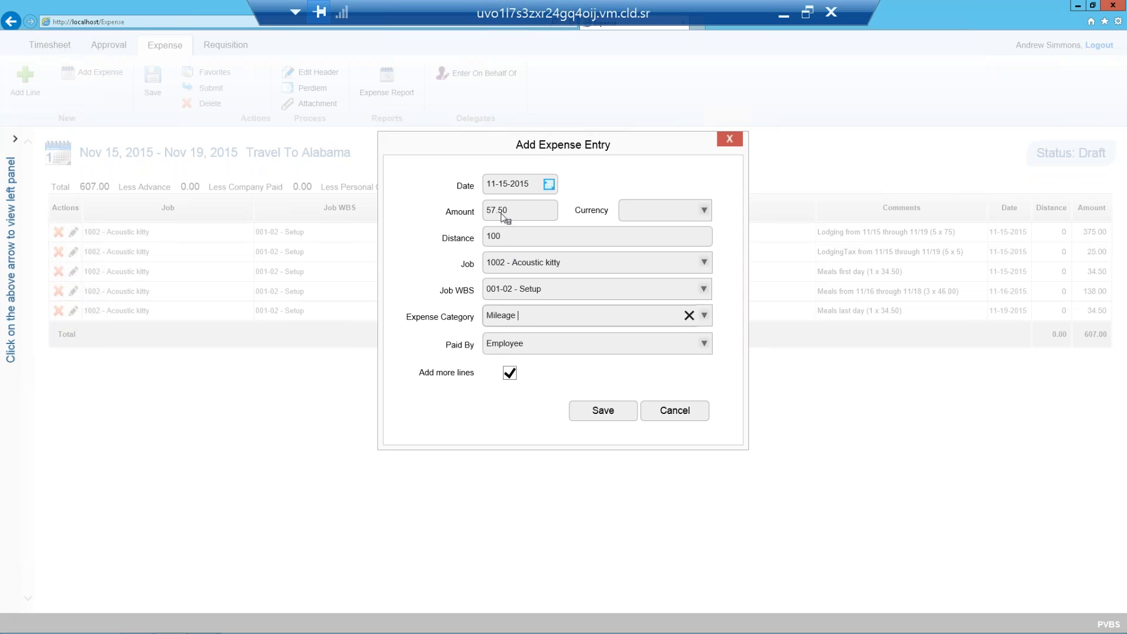
click(600, 417)
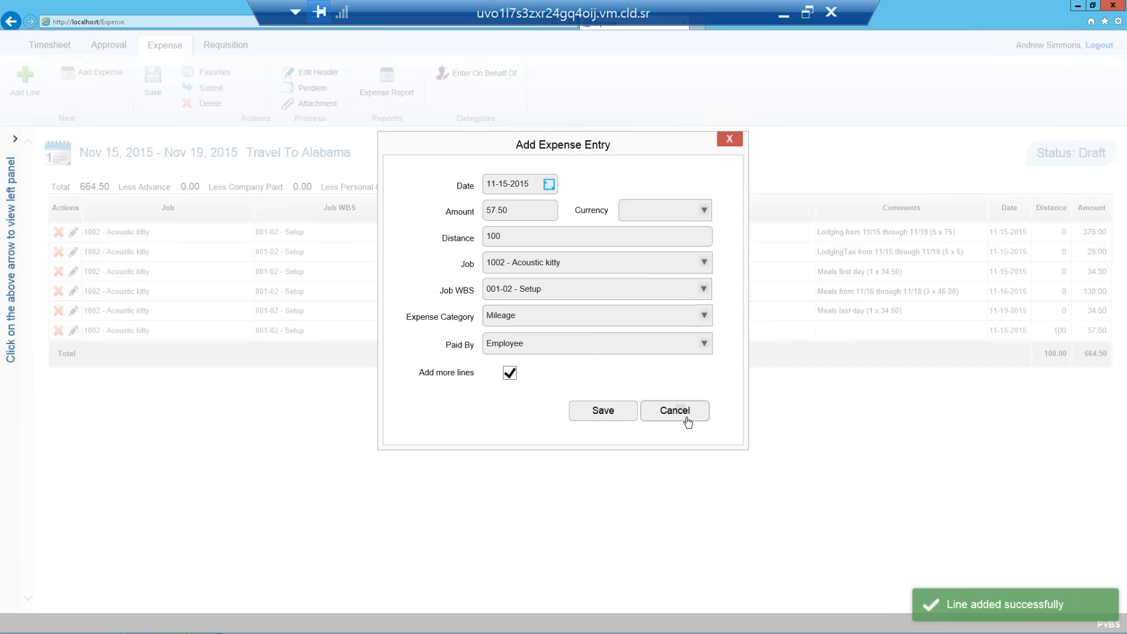
click(685, 417)
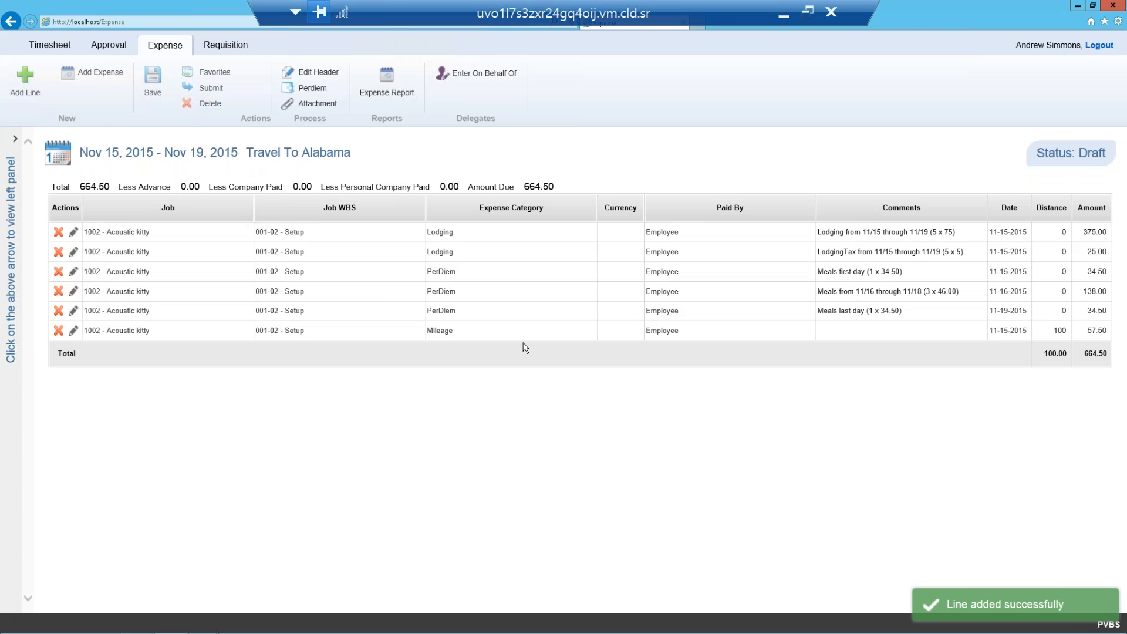
click(153, 82)
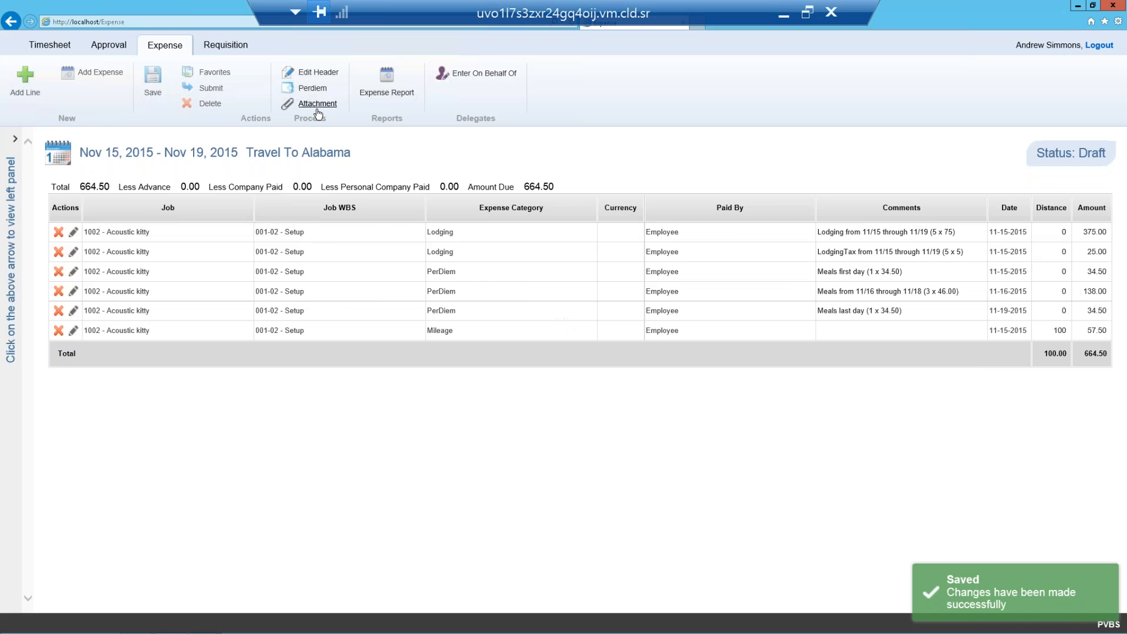
- Check the attachments of the Travel To Alabama expense report without adding any, and submit the report
click(317, 108)
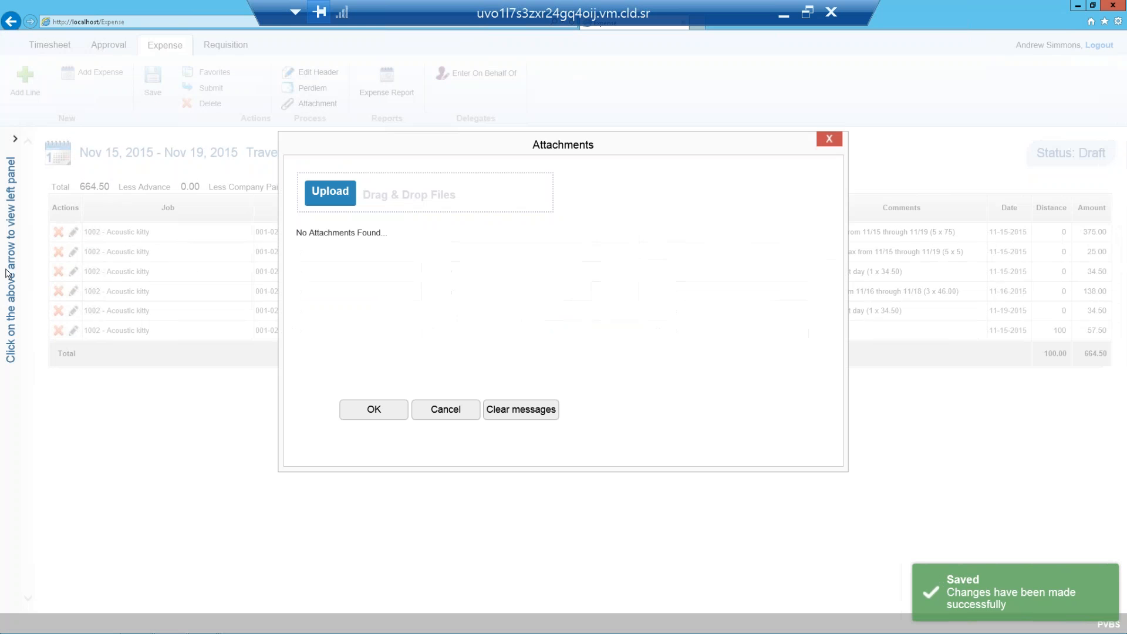
click(448, 418)
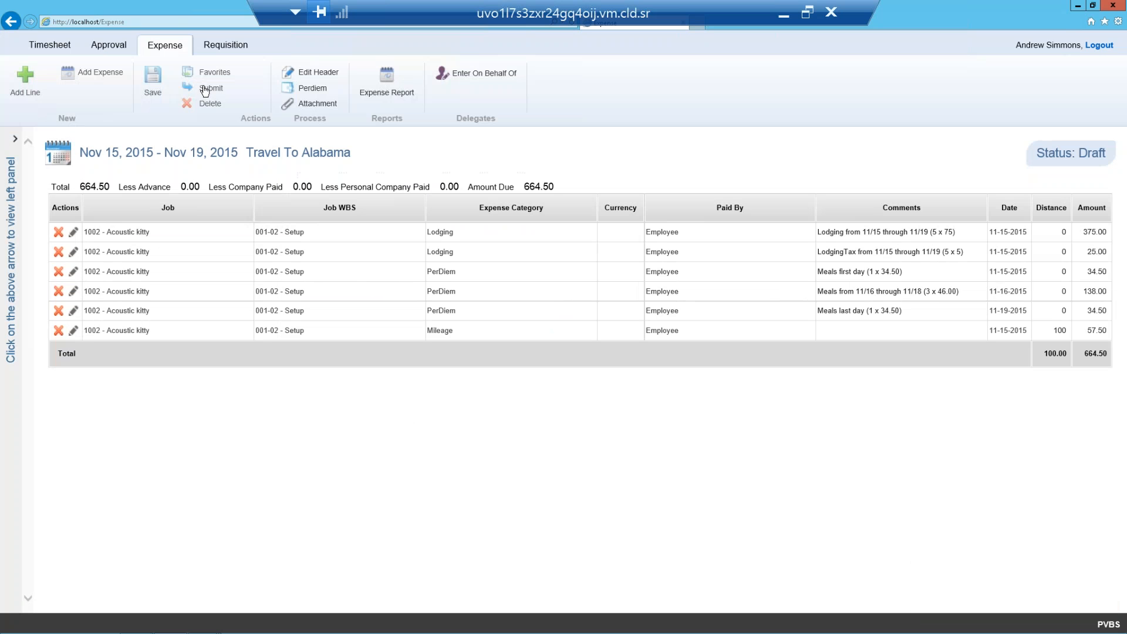
click(205, 91)
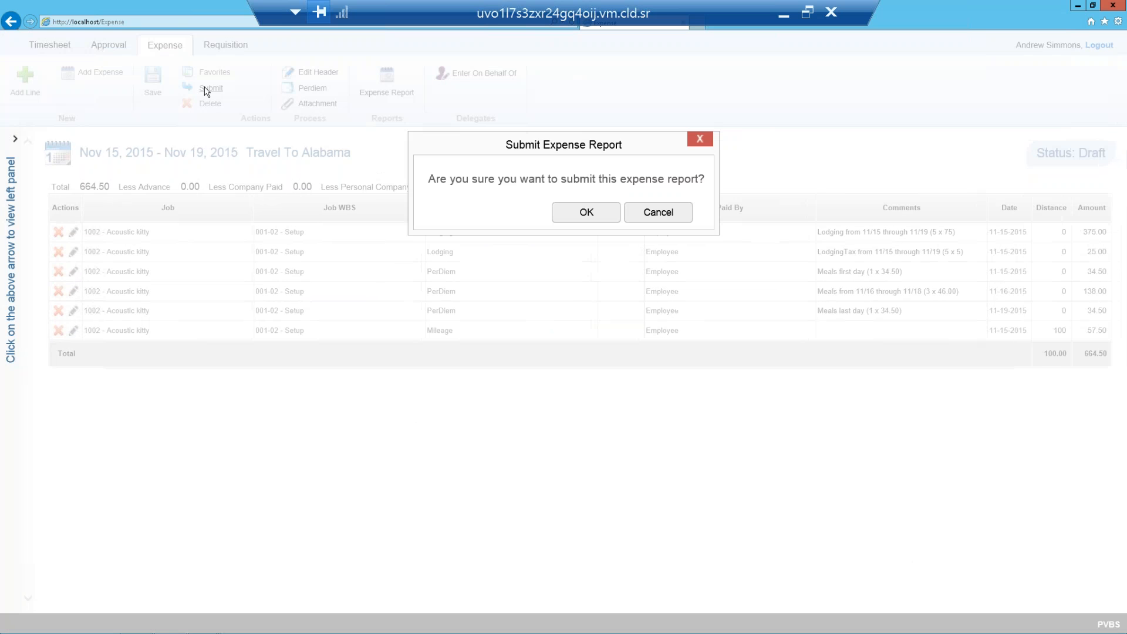
click(611, 221)
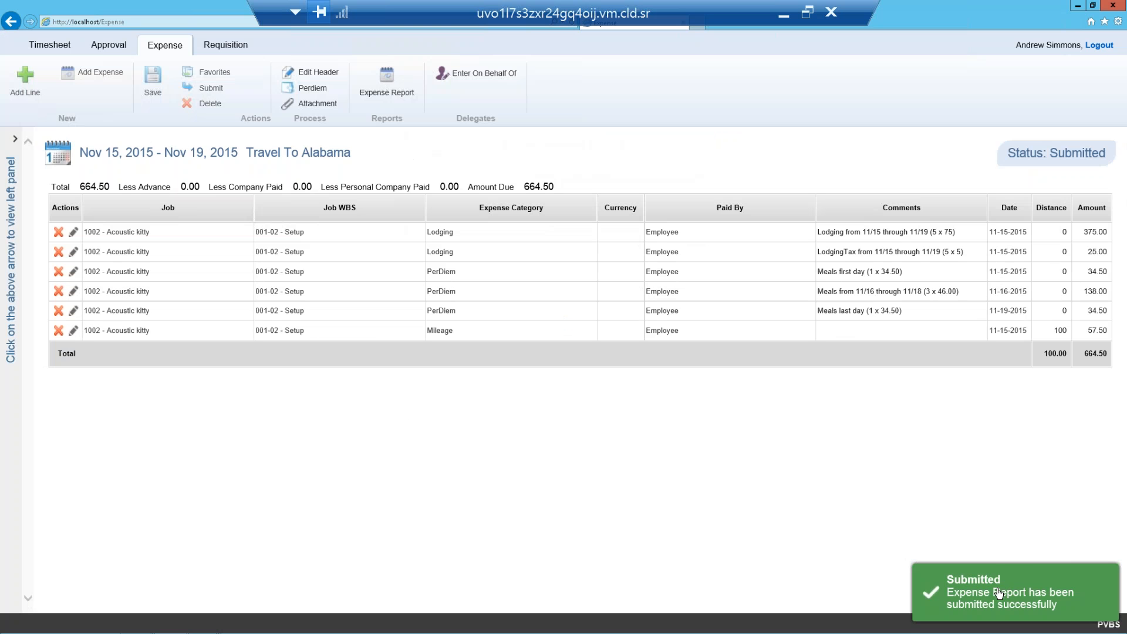
- Switch to Dynamics NAV, search for "Expense", and open the Expense list under Project Accounting
click(1078, 8)
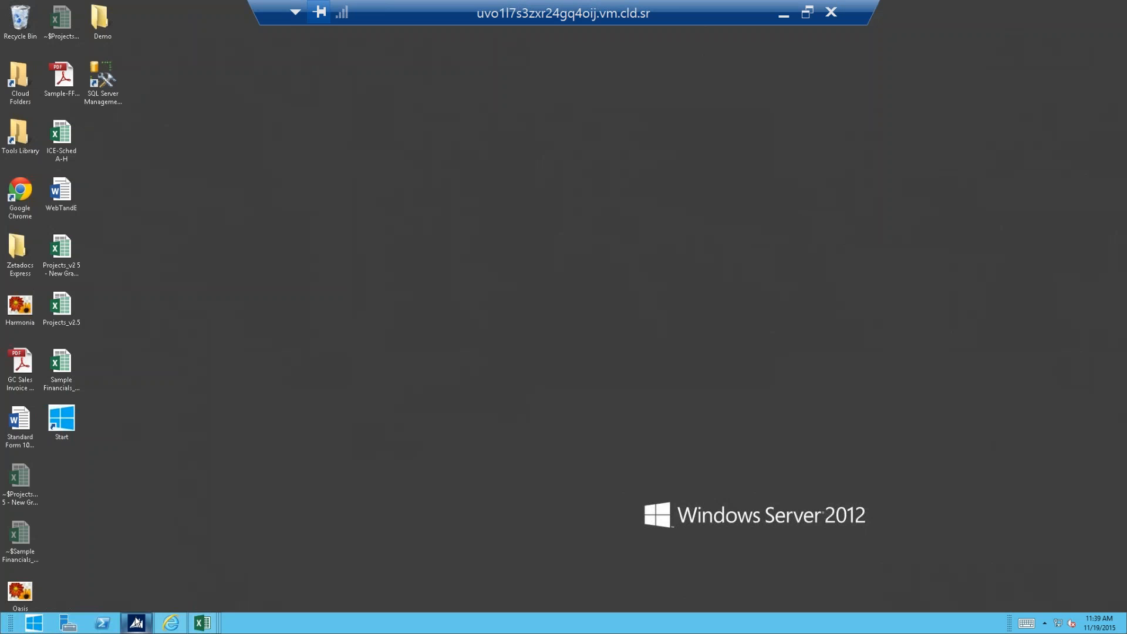
click(136, 624)
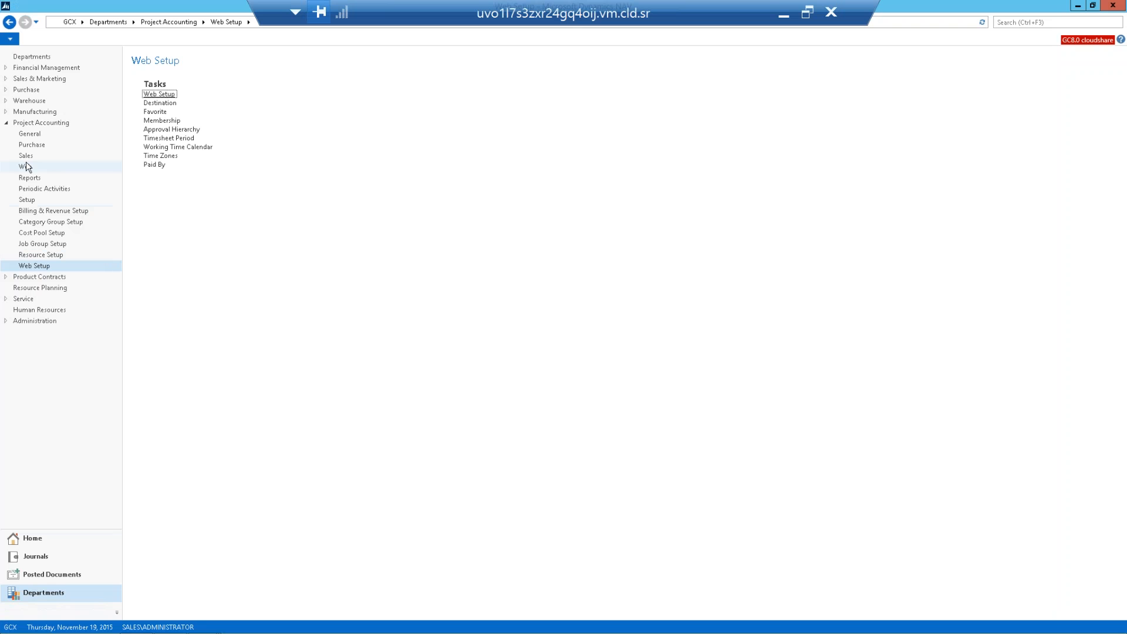
click(1027, 24)
text(E)
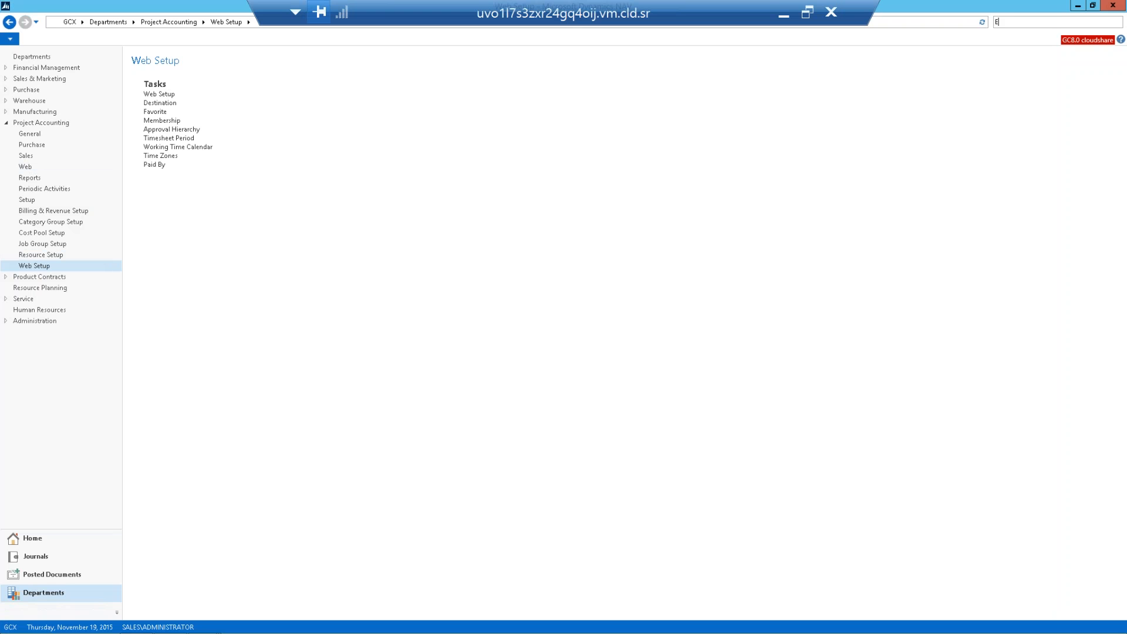
text(xpense)
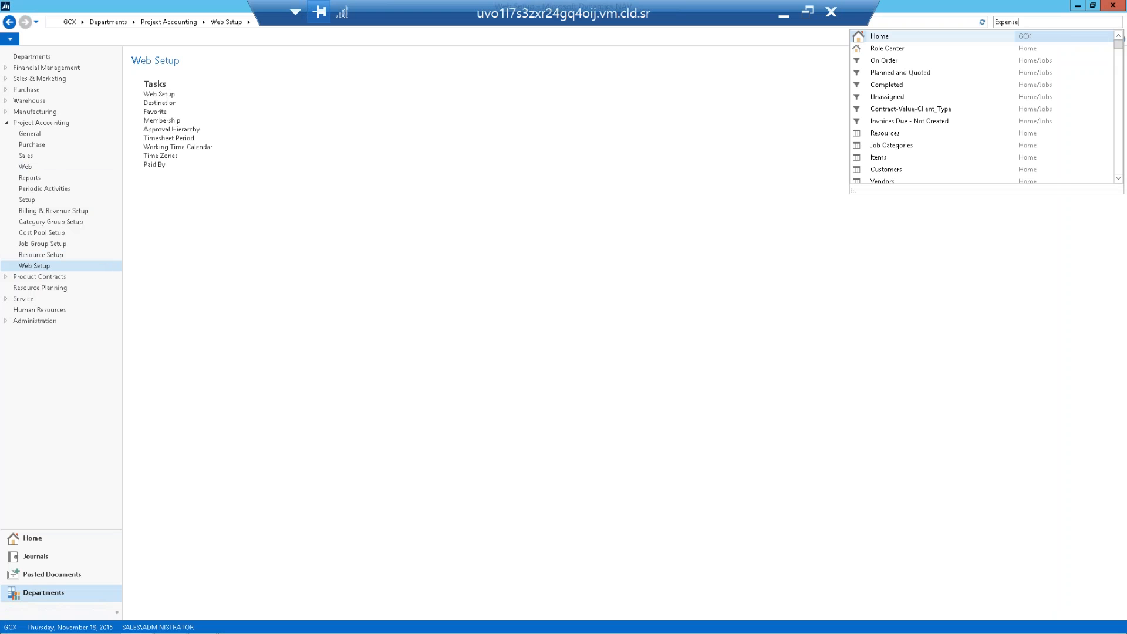
click(883, 61)
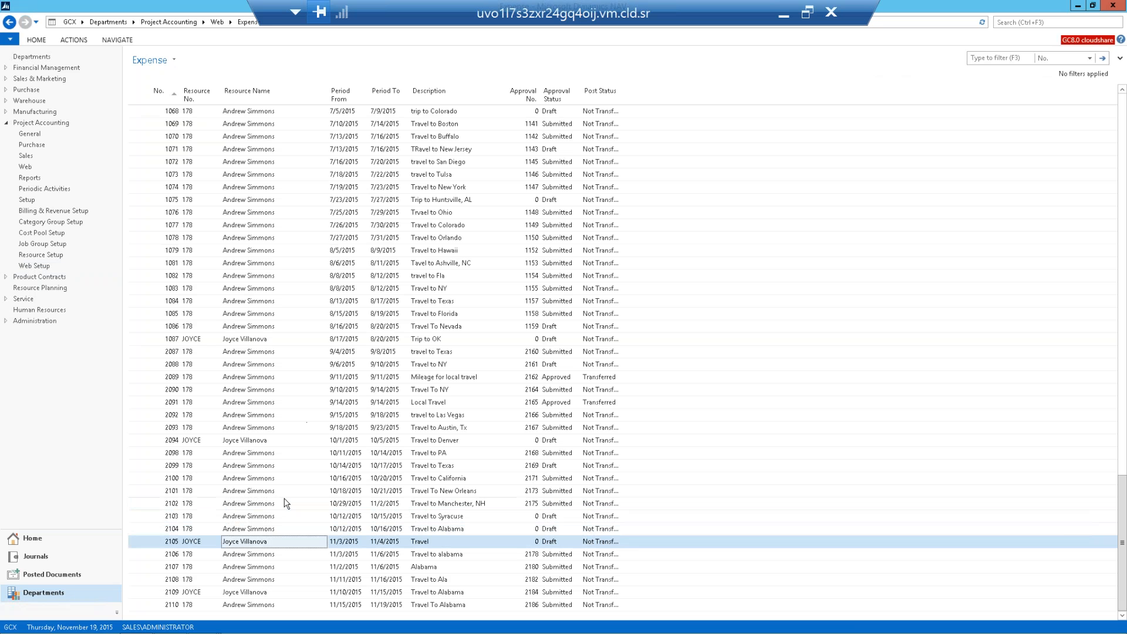
- Open the last expense in the list, Travel To Alabama, examine its lines and approvers, and close it again
key(Down)
key(ctrl+End)
key(Return)
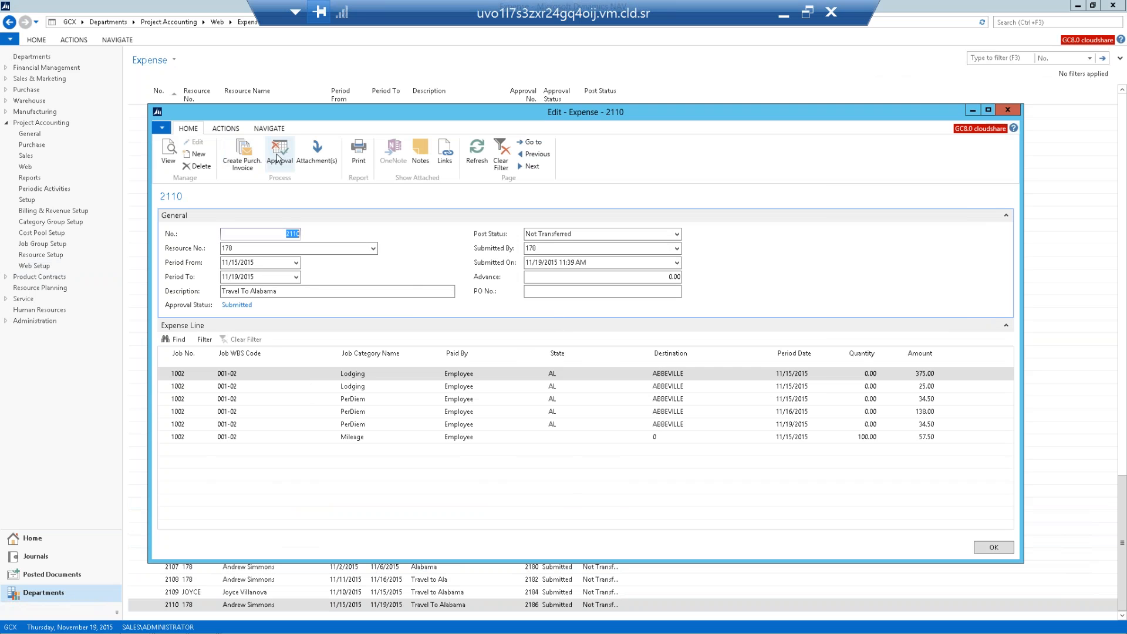
click(276, 158)
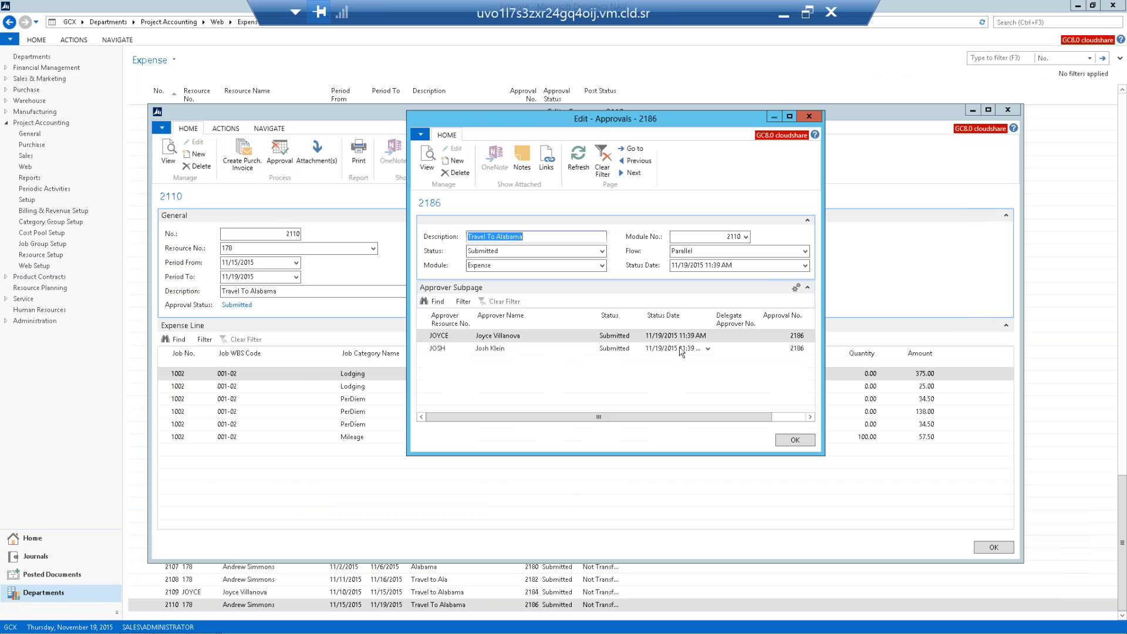
key(Escape)
key(Escape)
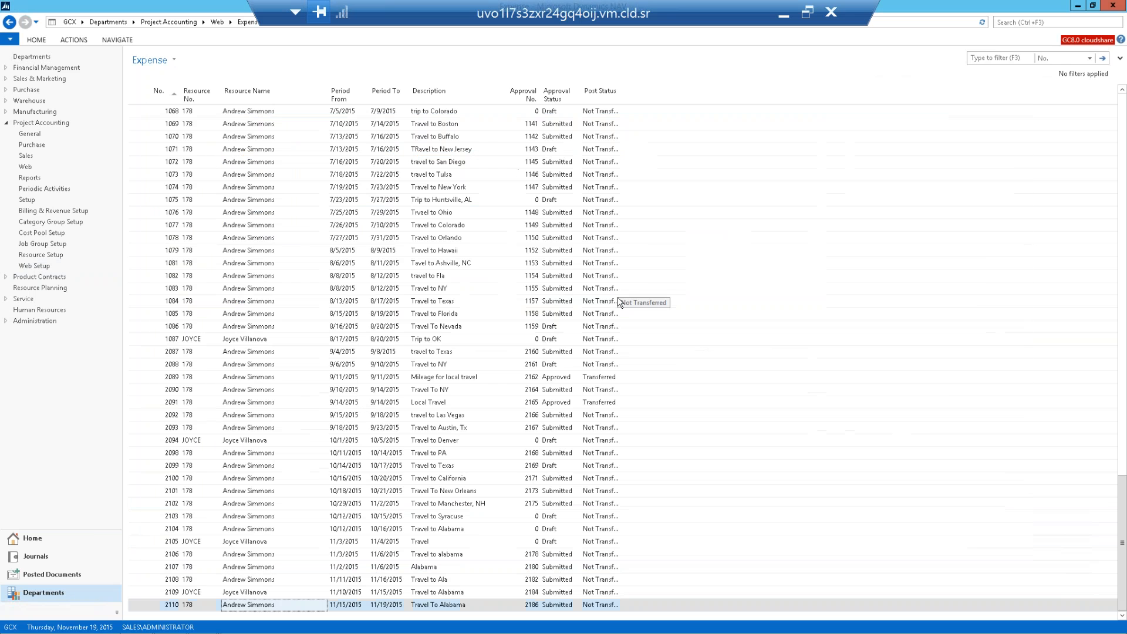
- Go by way of the Role Center to the Time Journals list and expand its ribbon
click(32, 538)
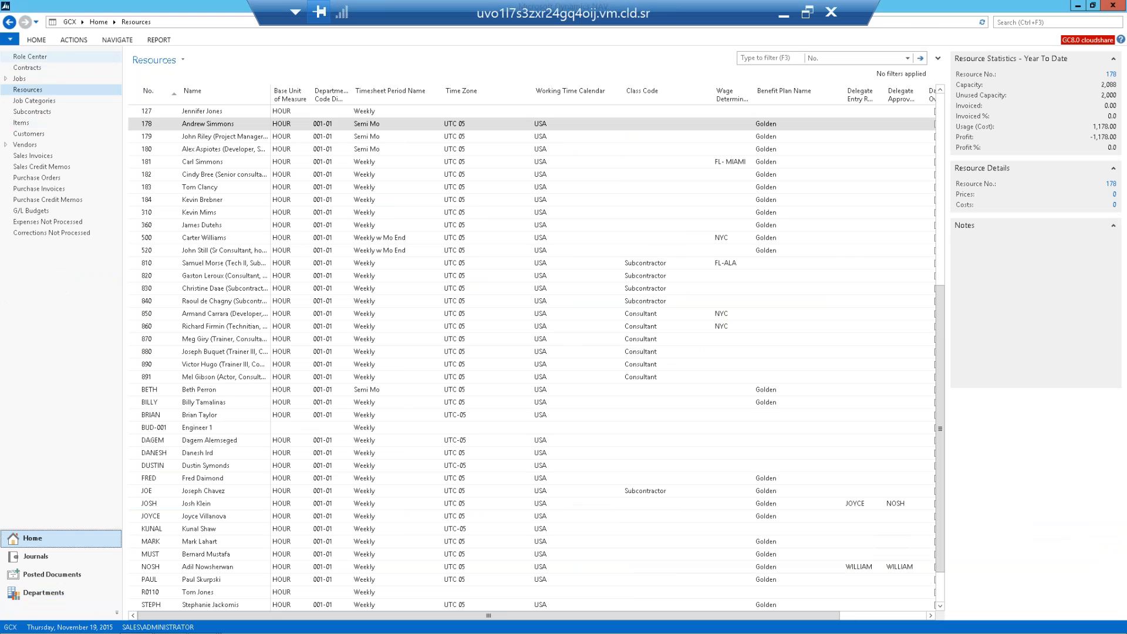
click(30, 57)
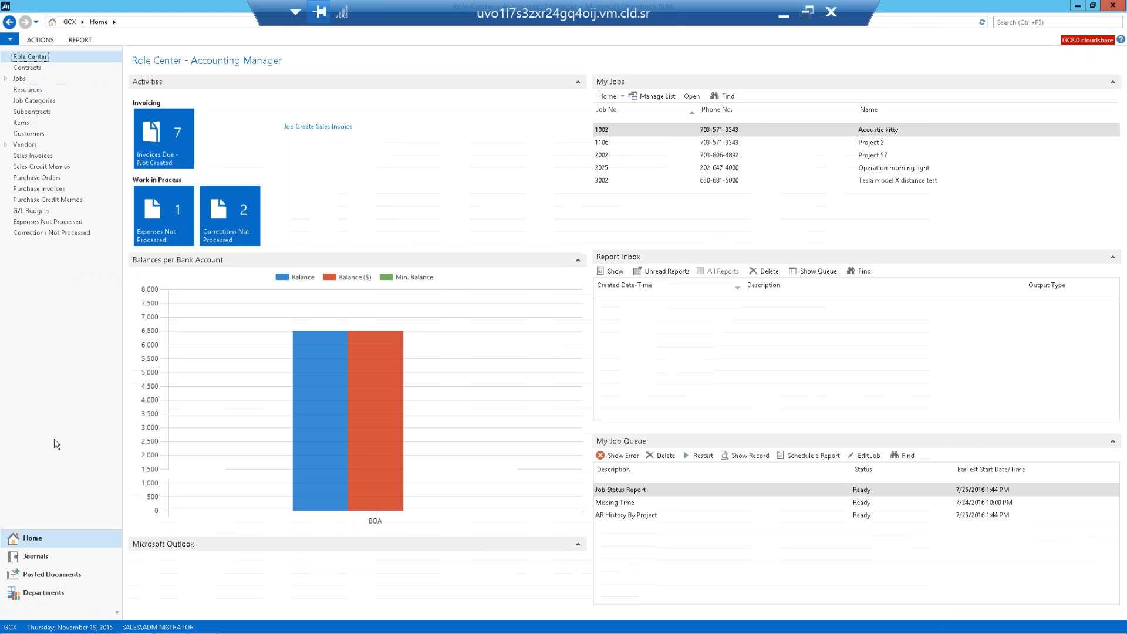
click(36, 559)
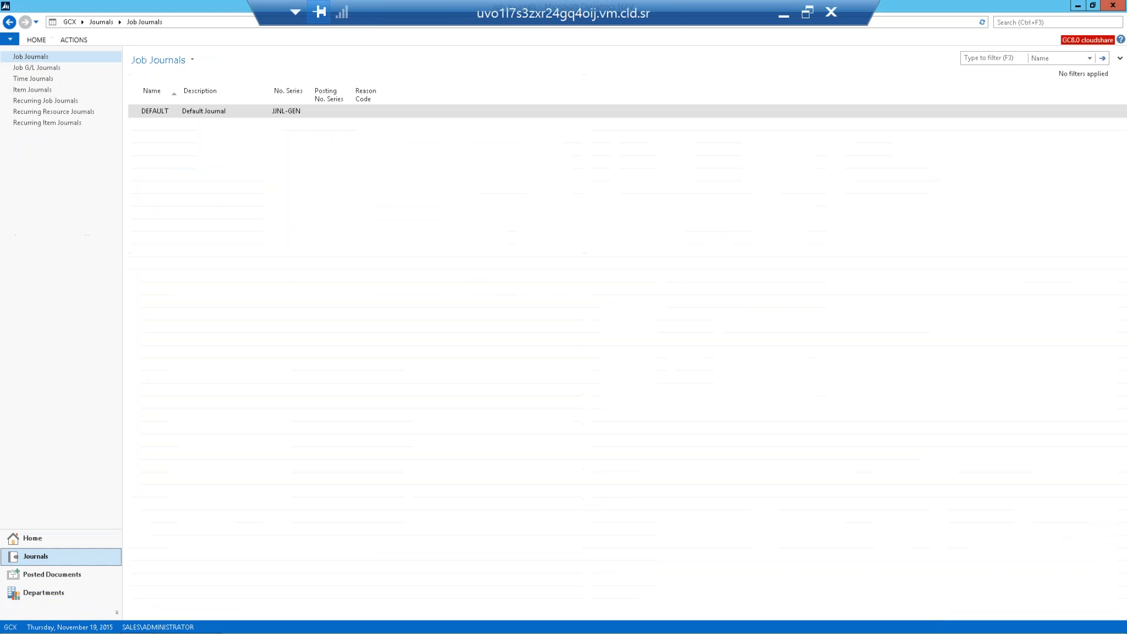
click(29, 80)
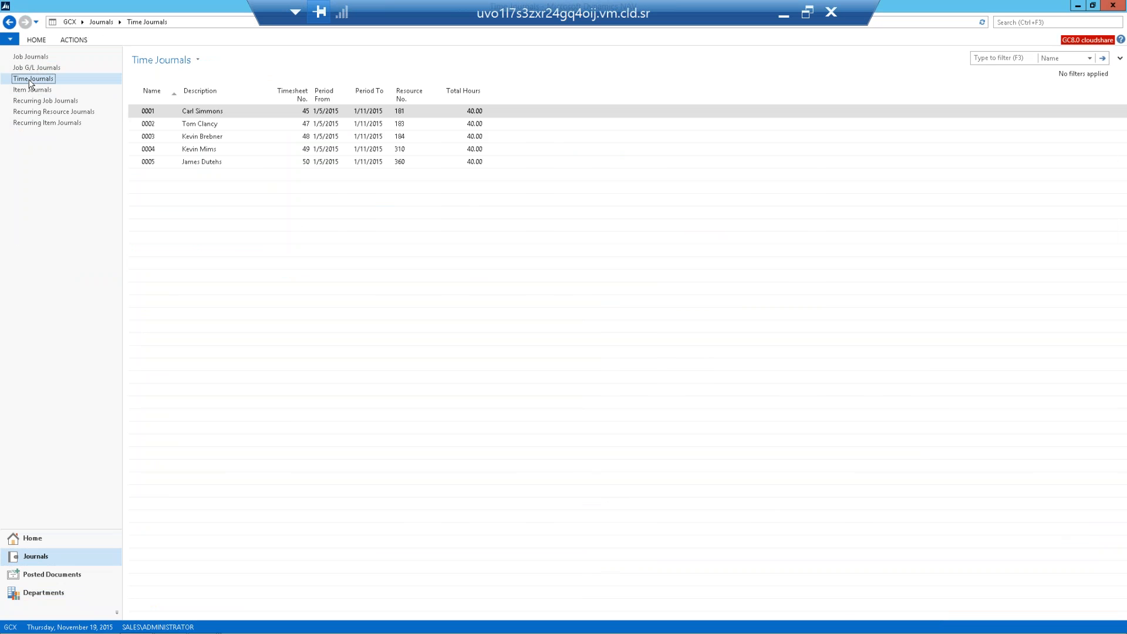
right_click(208, 42)
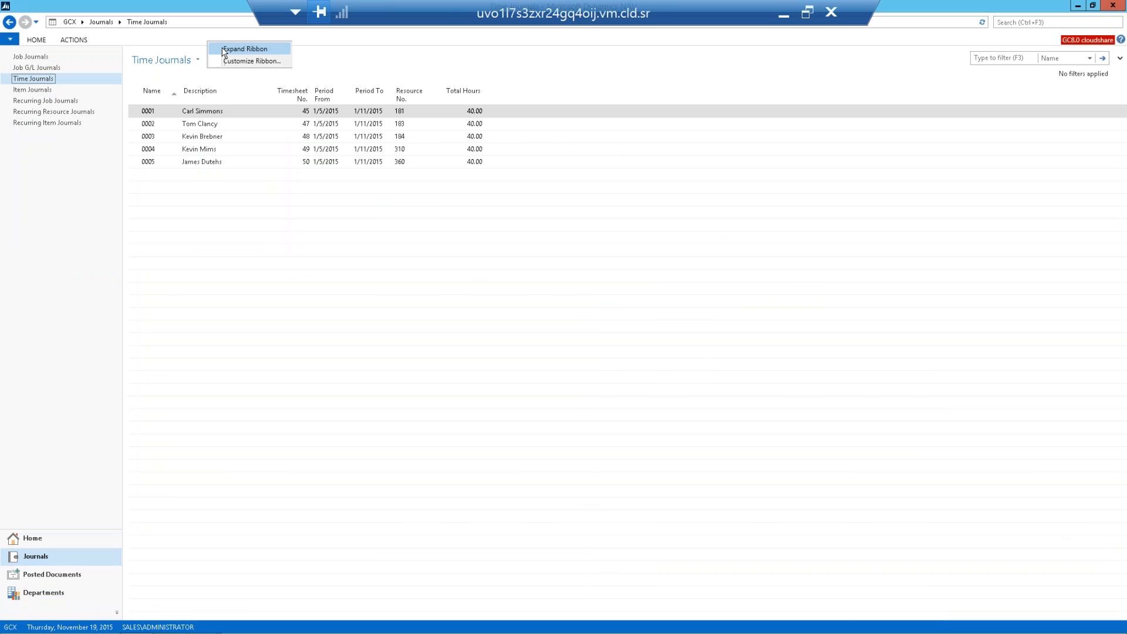
click(245, 49)
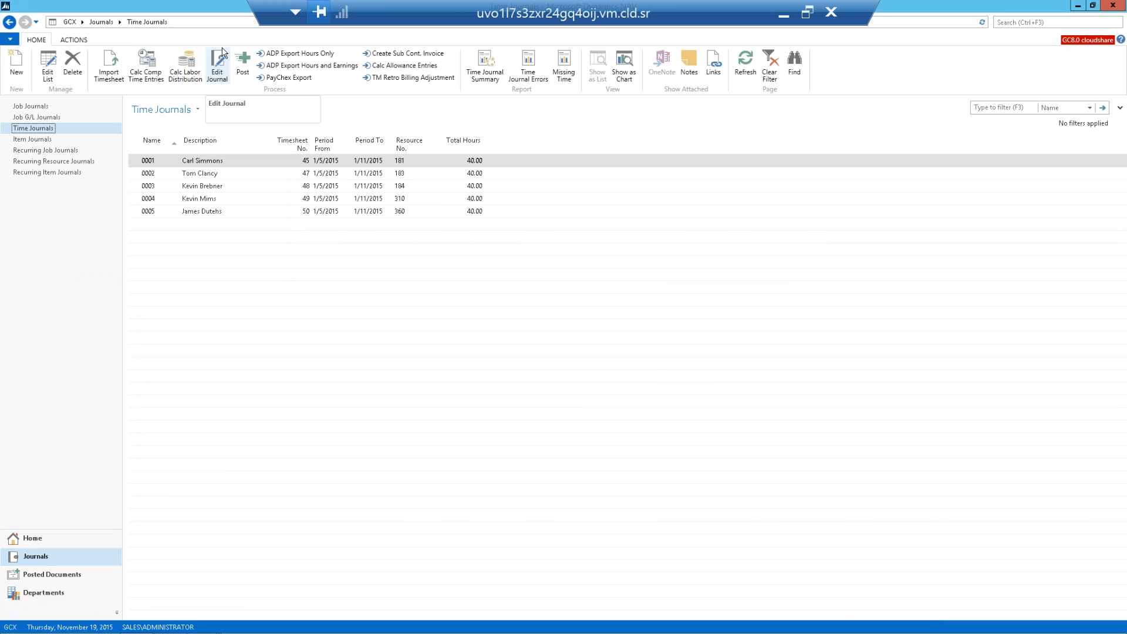
- Review the options of the Missing Time report and the Import Timesheet function, cancelling both without running them
click(562, 65)
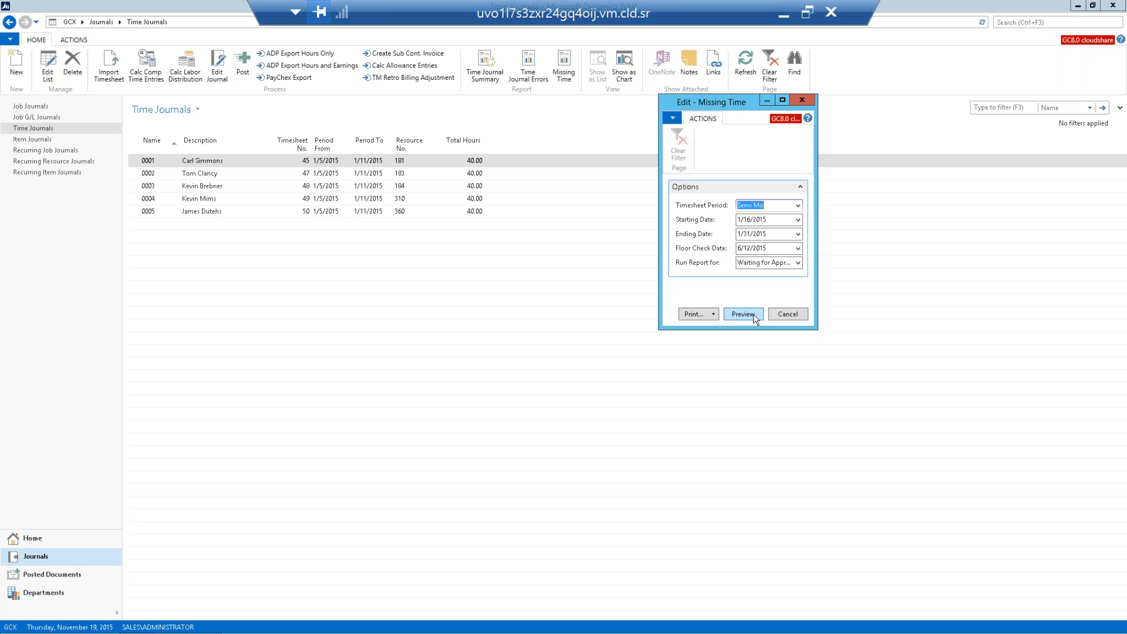
click(787, 315)
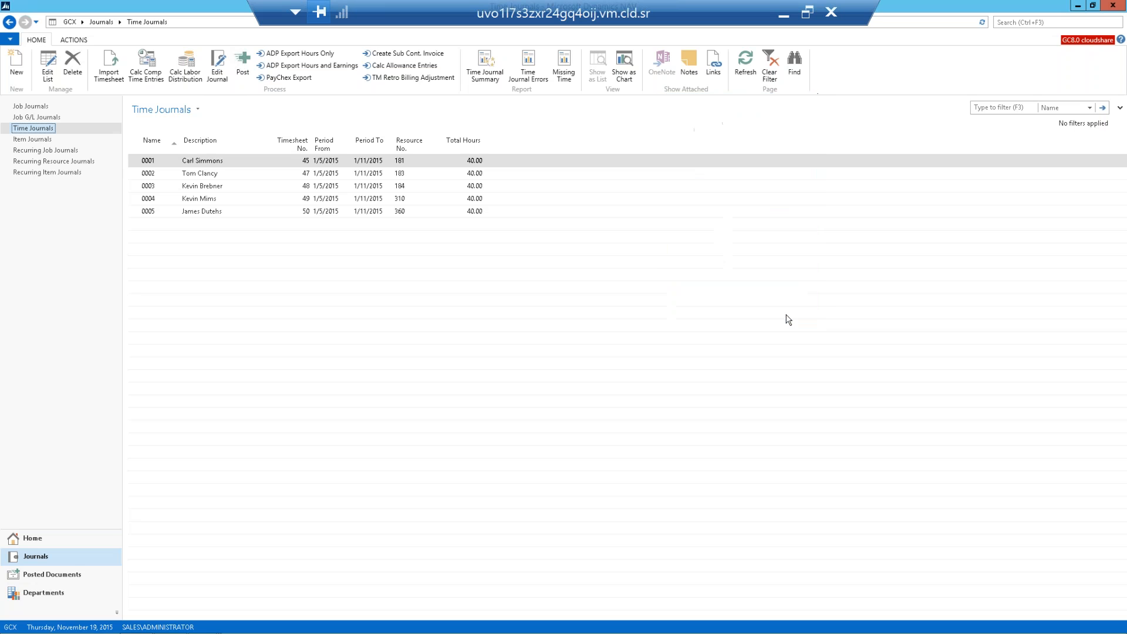
click(110, 73)
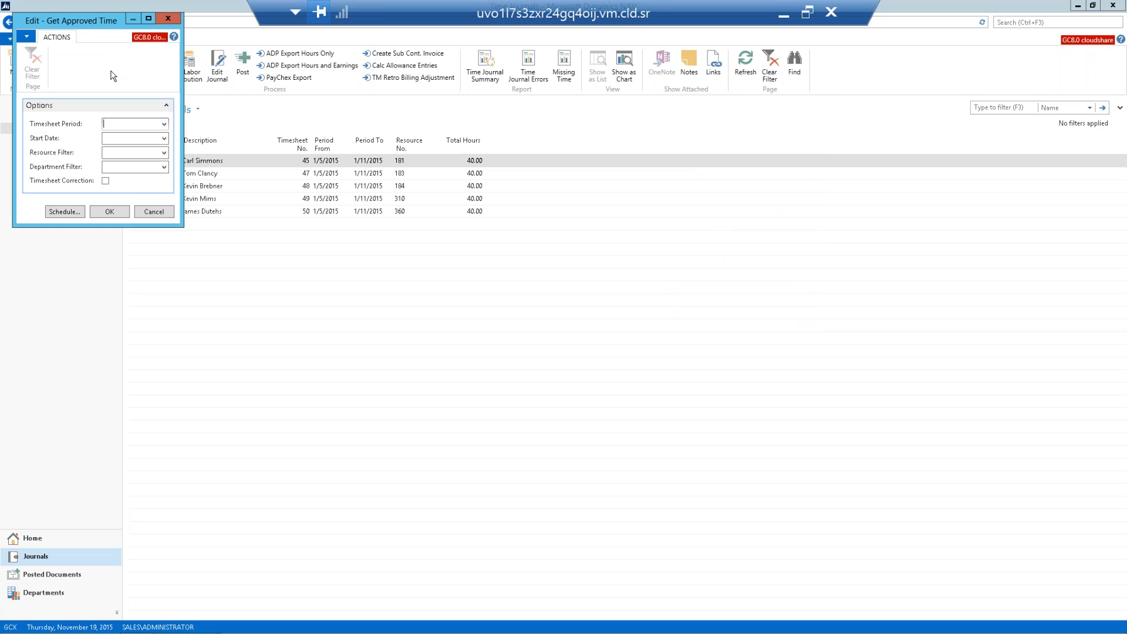
click(150, 212)
click(189, 82)
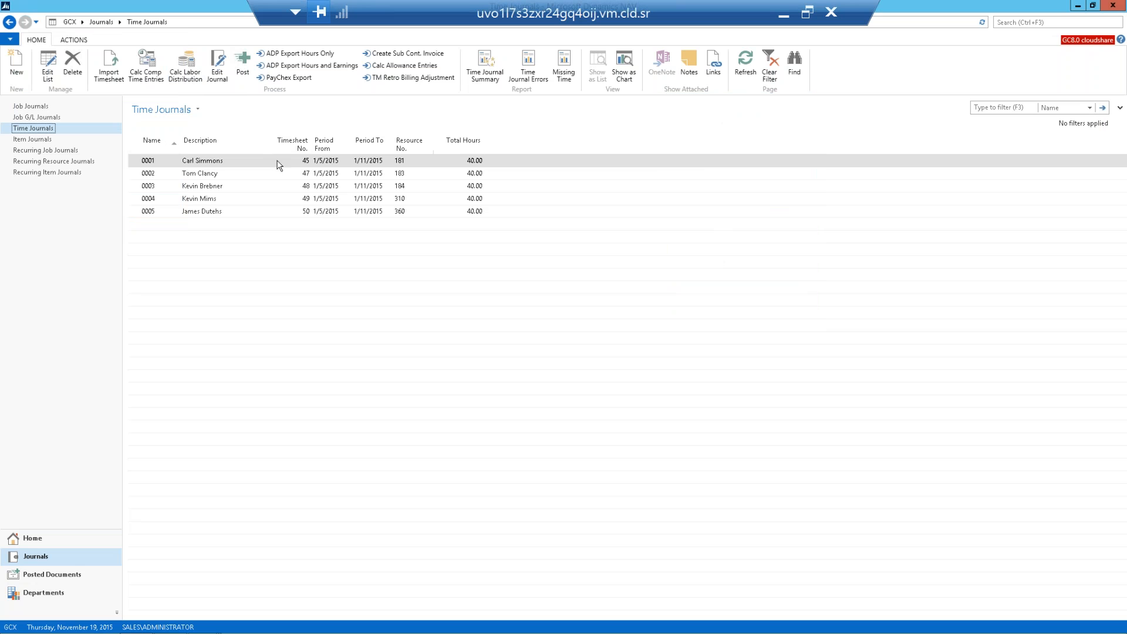
- Preview the Time Journal Summary report at 150%, review its totals and export formats, and close it
click(491, 73)
click(241, 214)
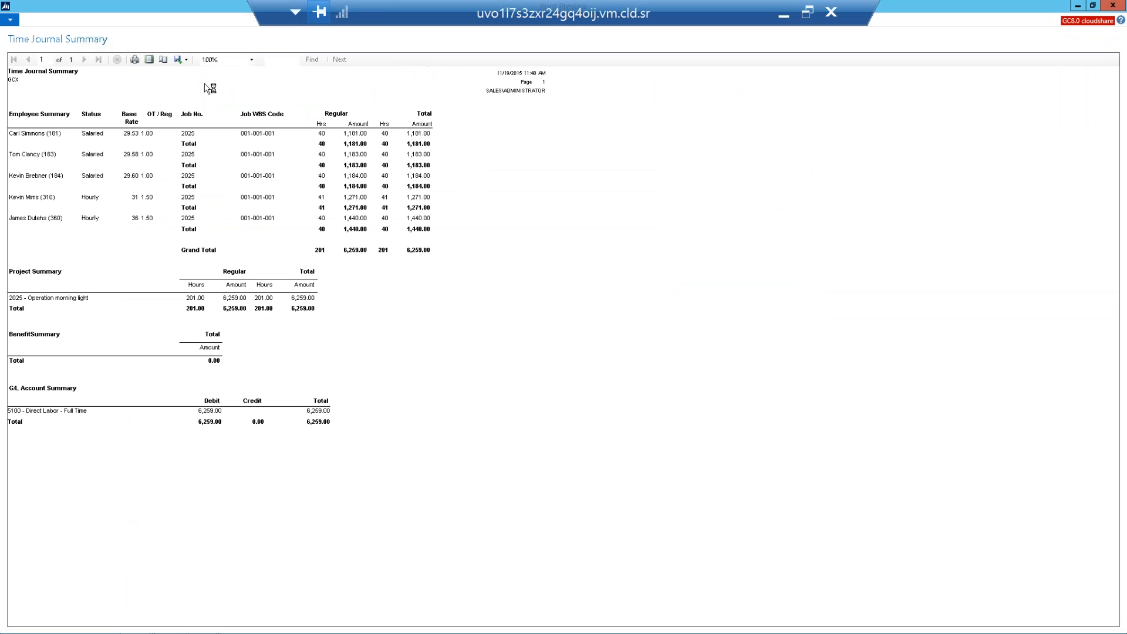
click(251, 60)
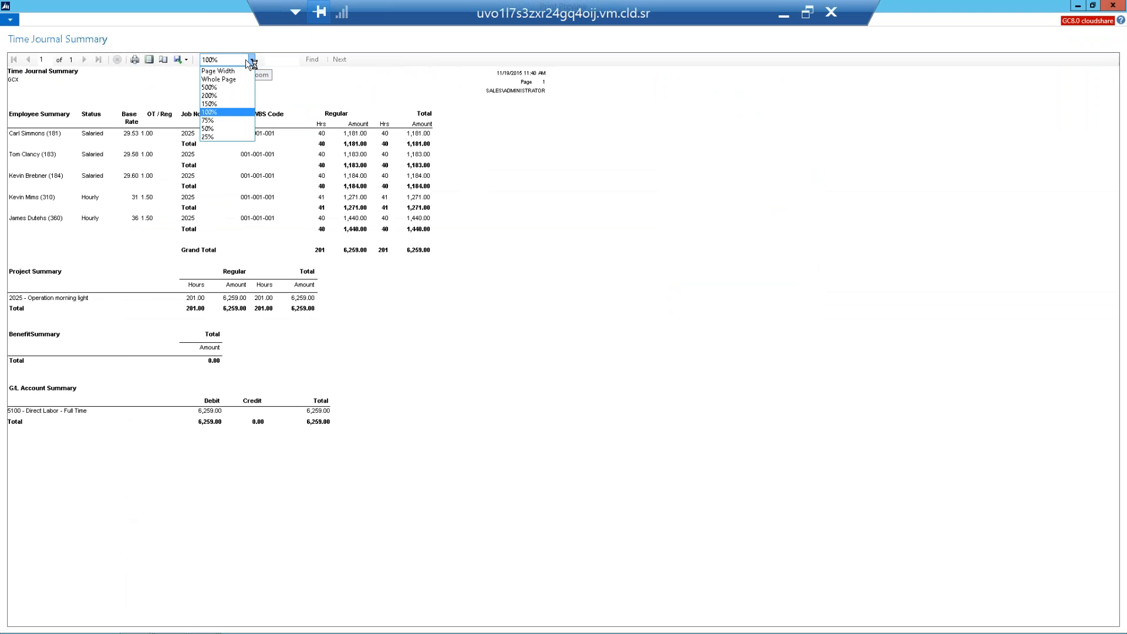
click(220, 105)
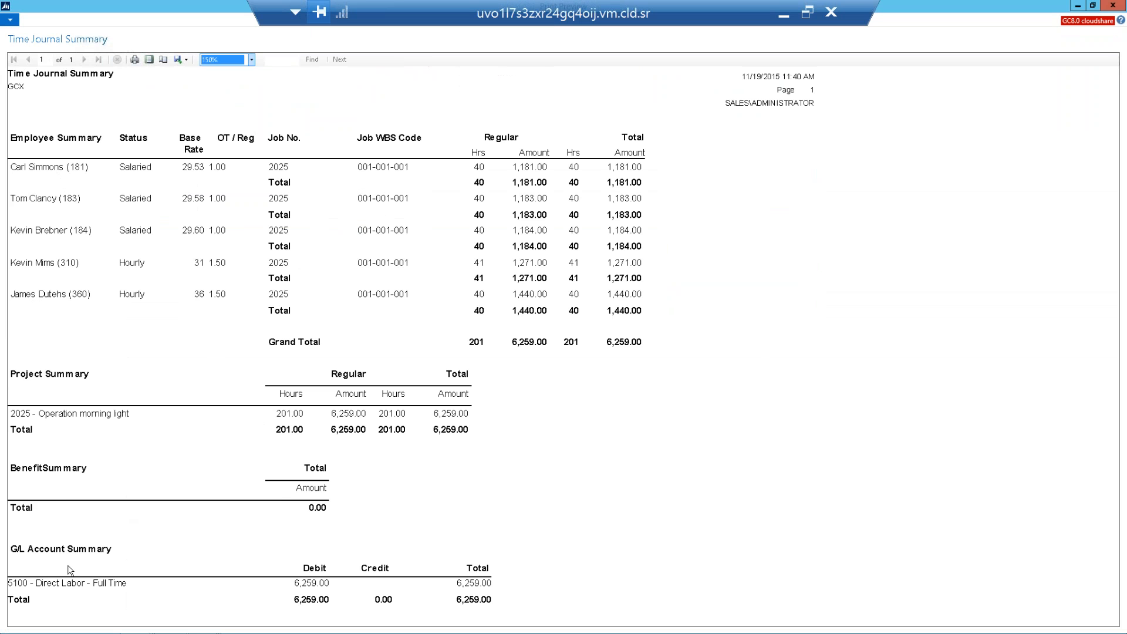
click(185, 59)
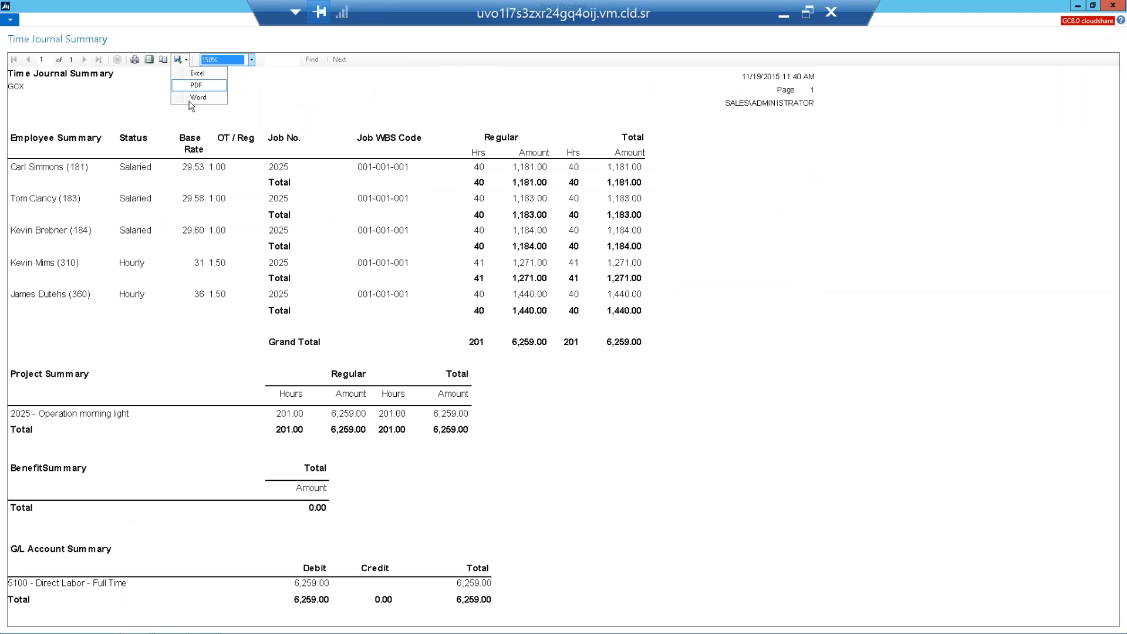
click(1113, 6)
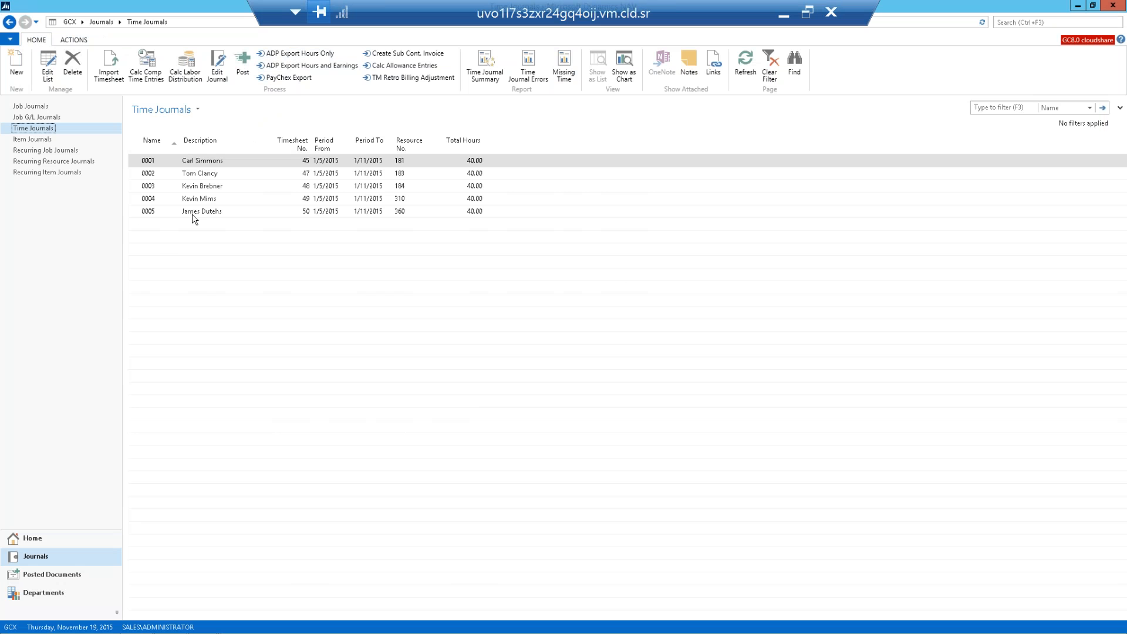
- Return to the Role Center, search for "Cost Pool", and open the Cost Pool page
click(18, 541)
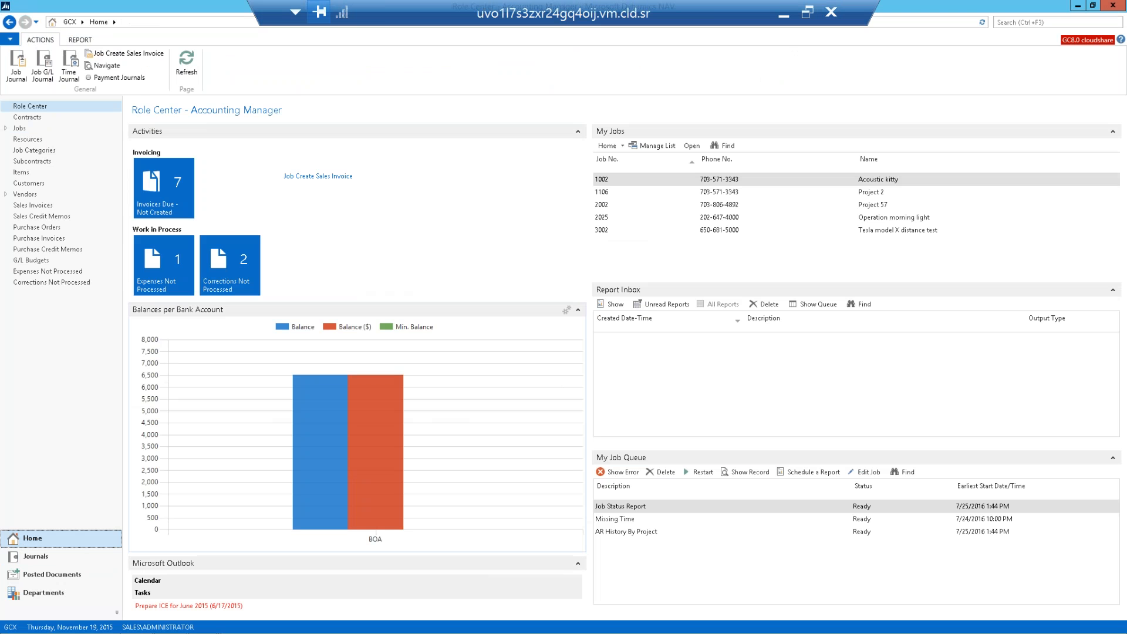
click(1005, 22)
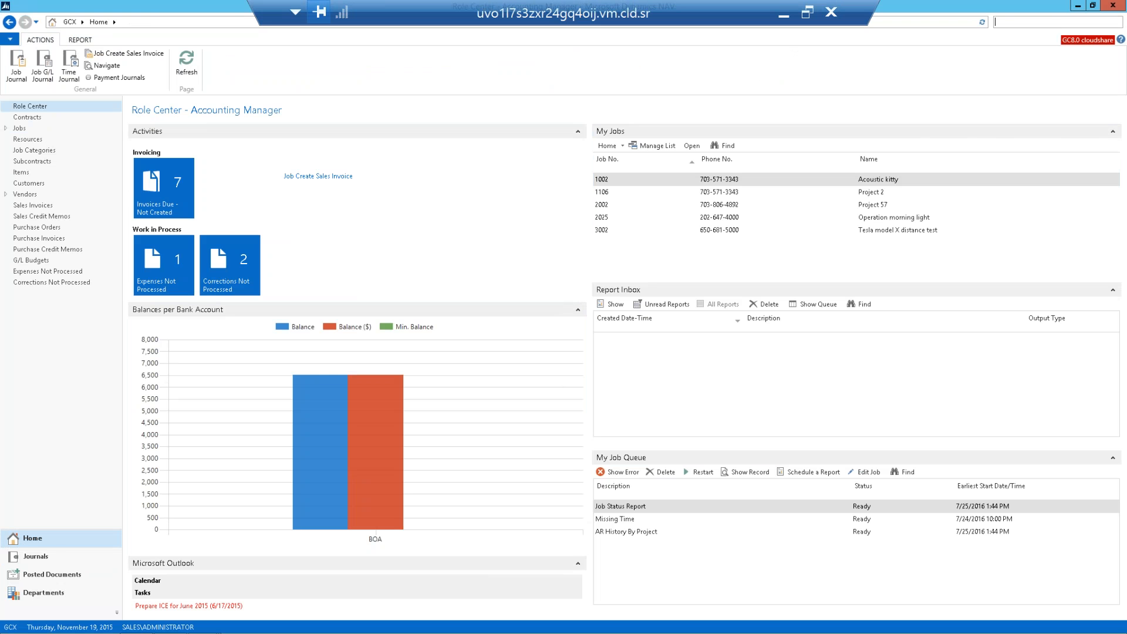
text(Cost Pool)
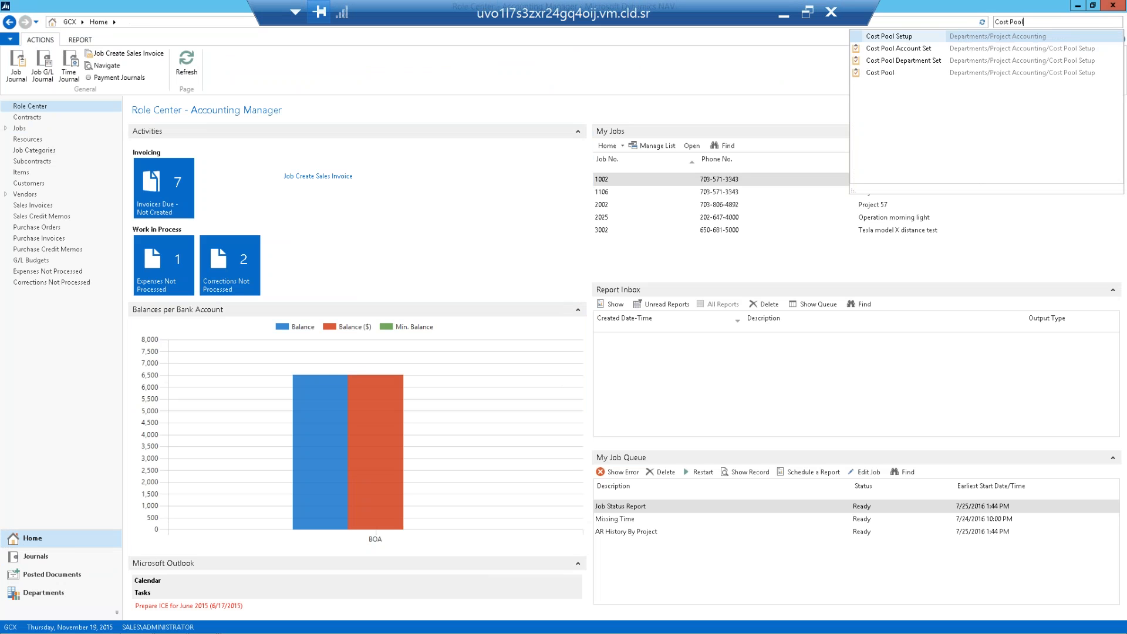
click(875, 72)
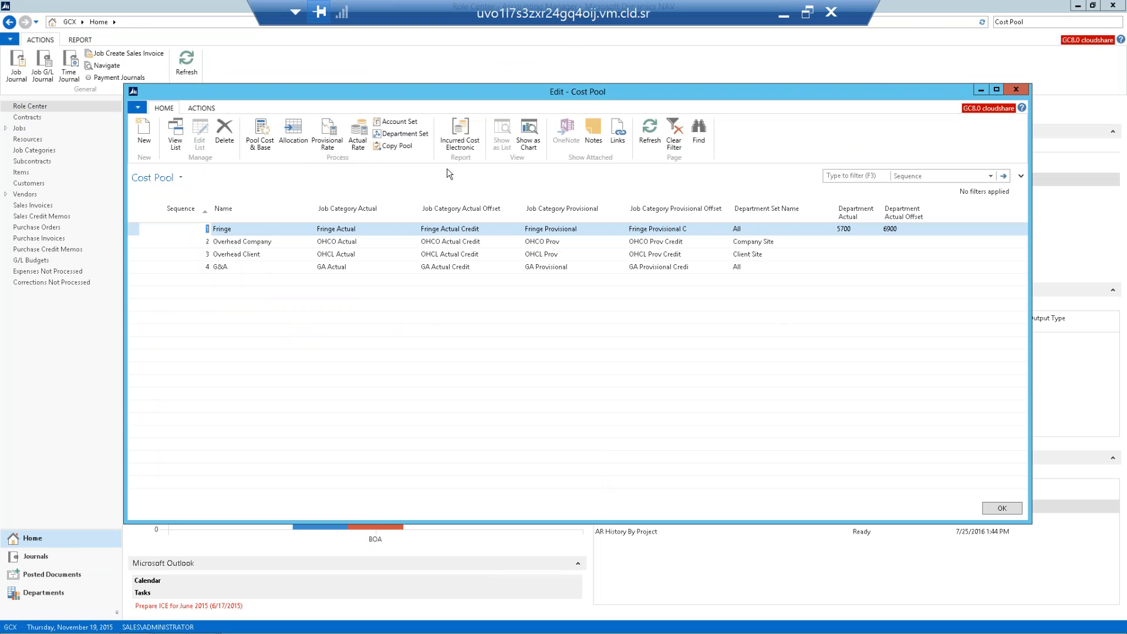
- Go through the Fringe, Overhead Company, Overhead Client and G&A cost pools, finishing with Overhead Client selected
click(135, 246)
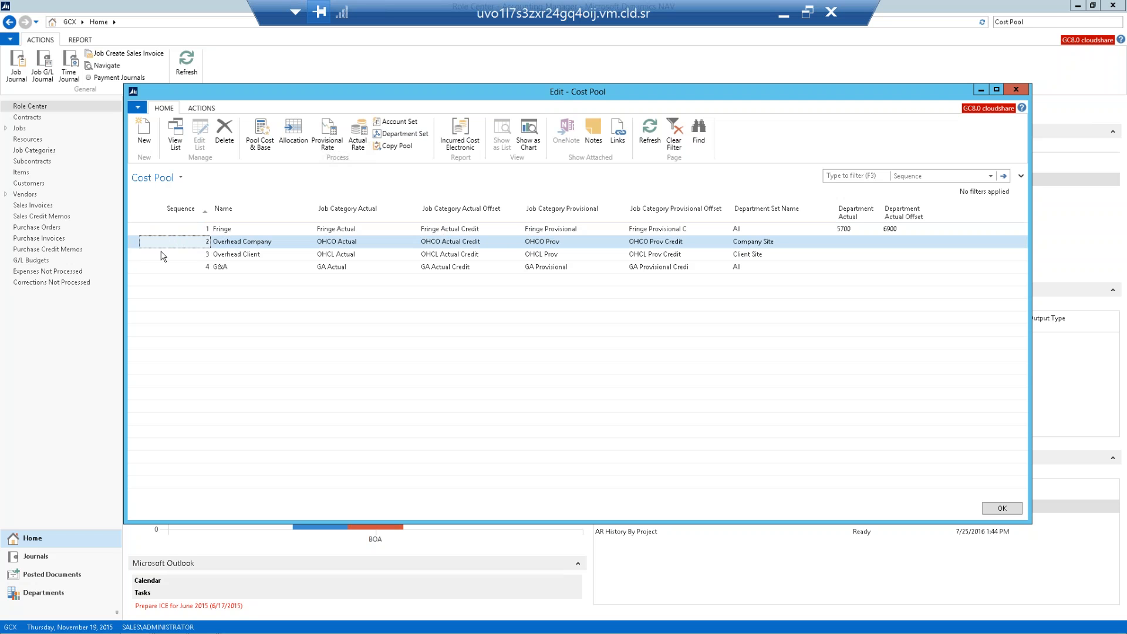
click(150, 230)
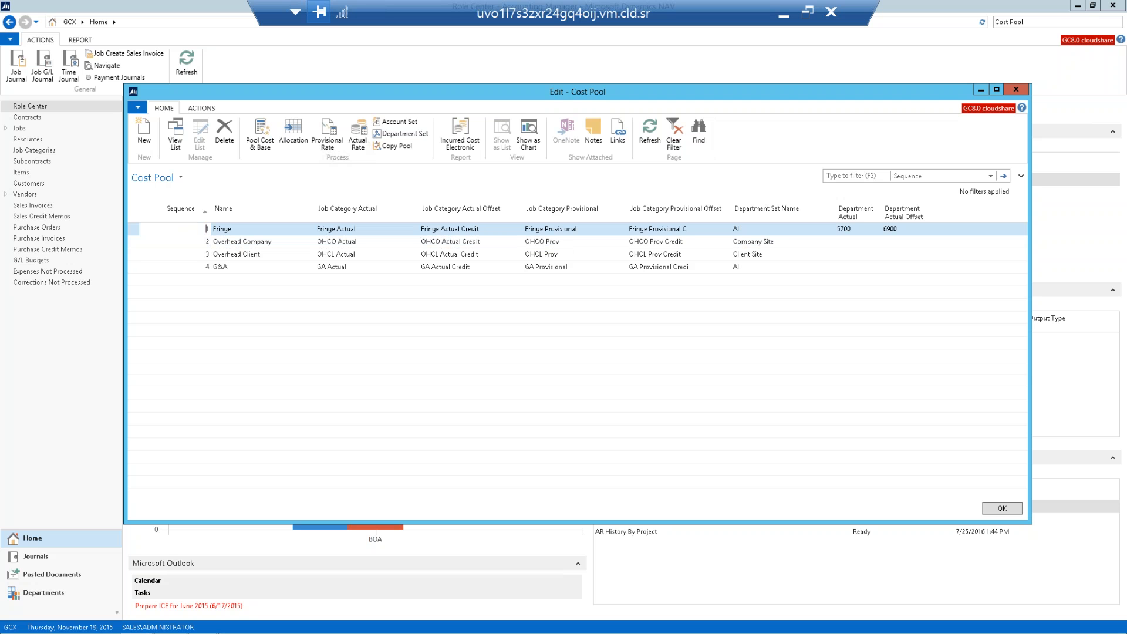
click(132, 231)
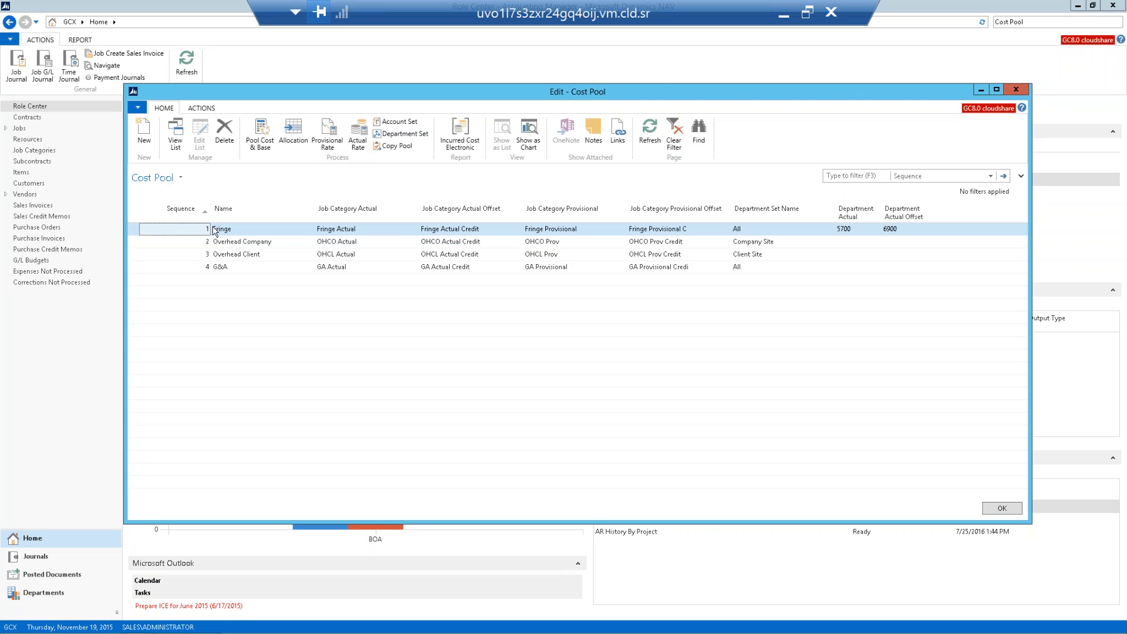
click(141, 245)
click(134, 259)
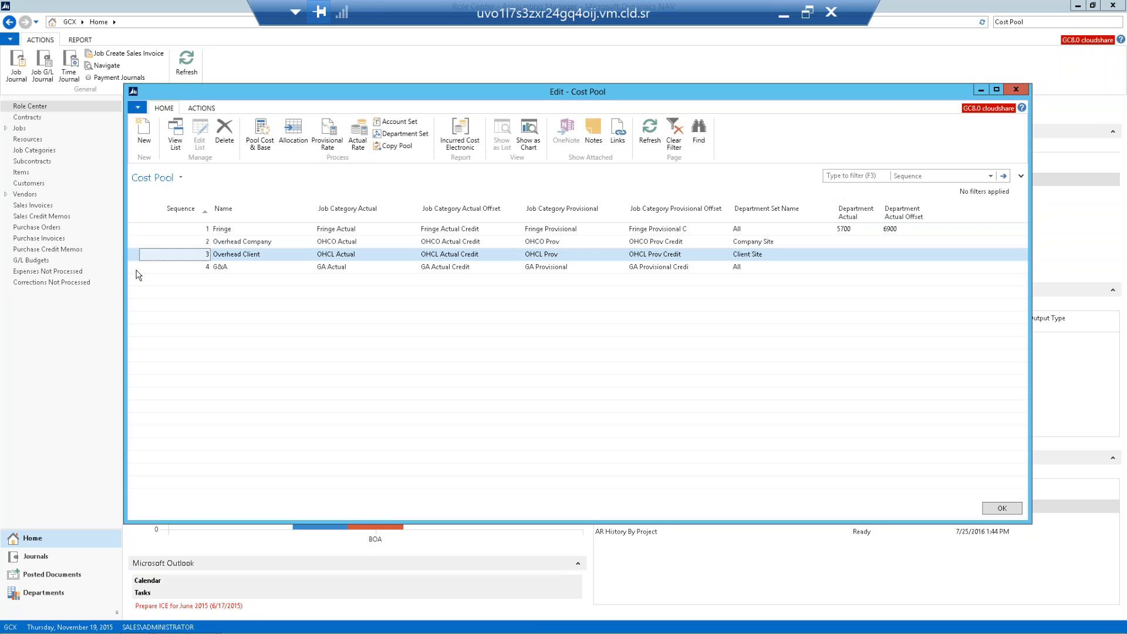
click(138, 269)
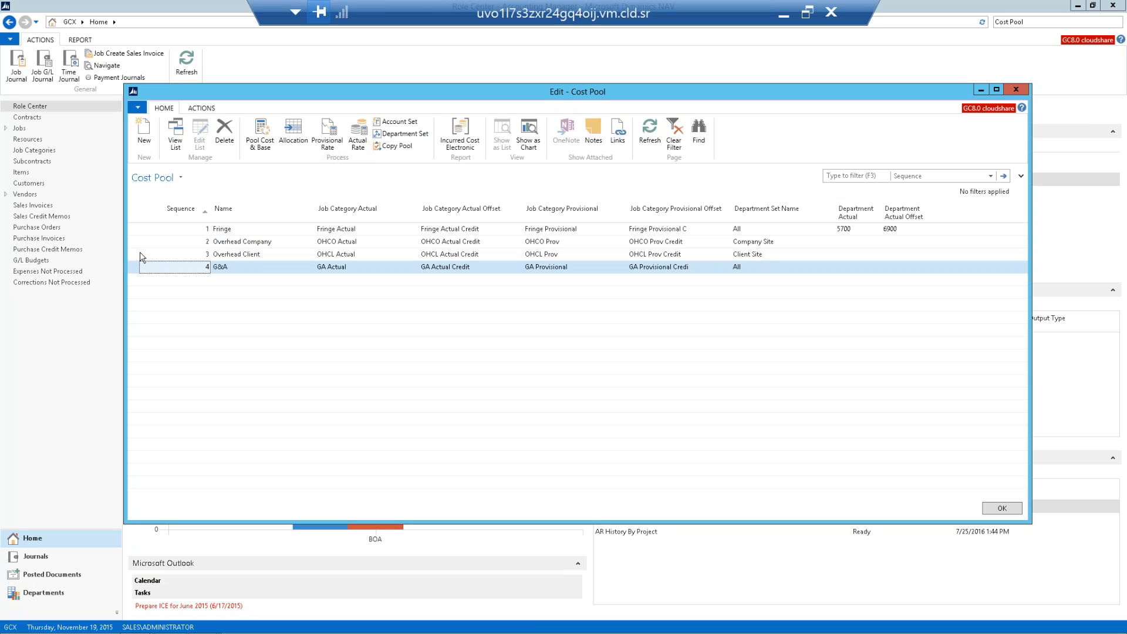
click(140, 255)
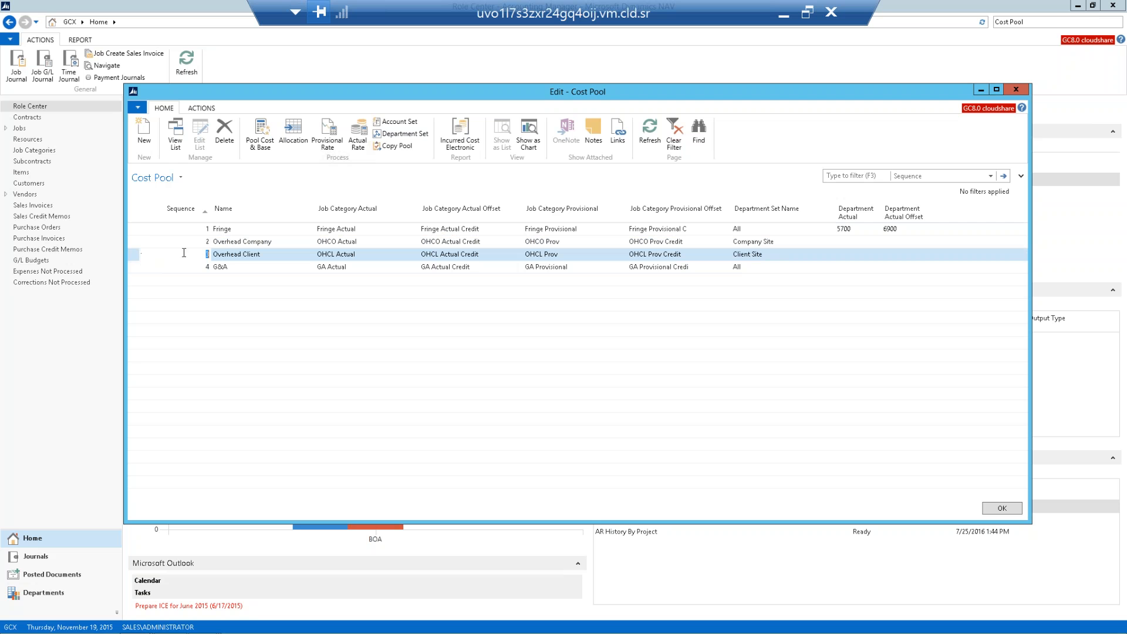
- Review the Overhead Client pool's cost and base, including the account range of its Overhead Accounts set, and close these pages
click(264, 146)
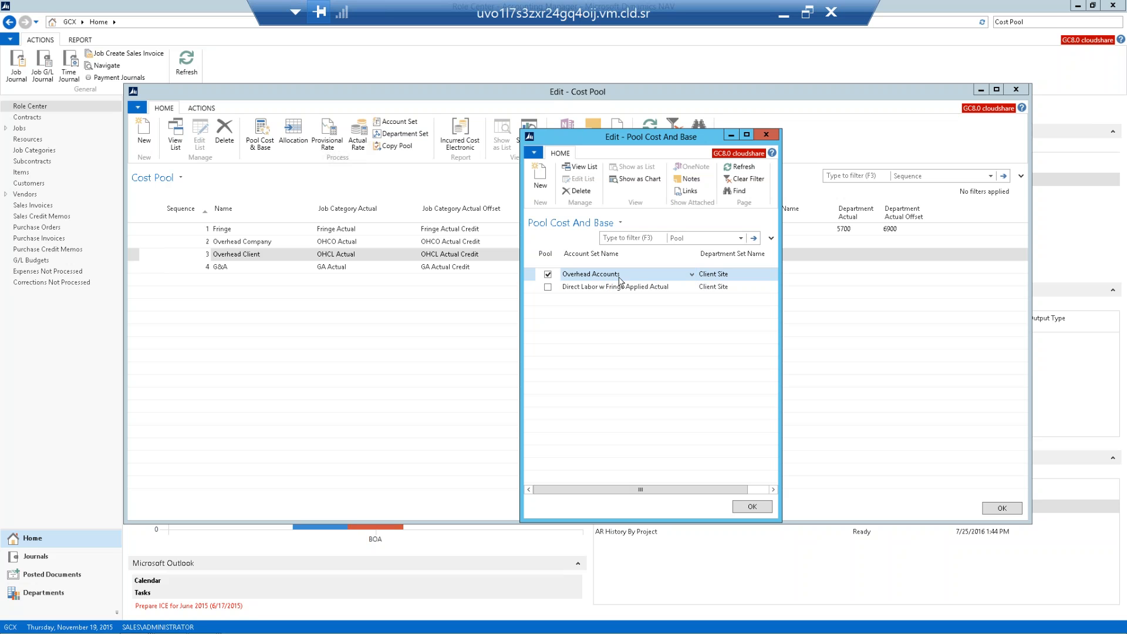
click(691, 274)
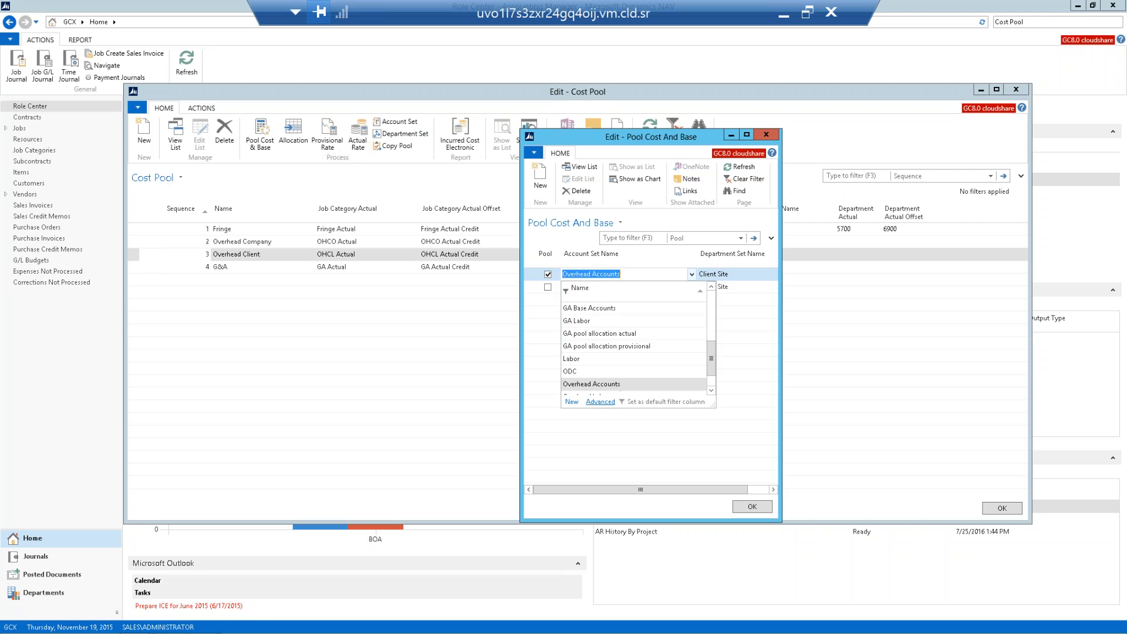
click(600, 402)
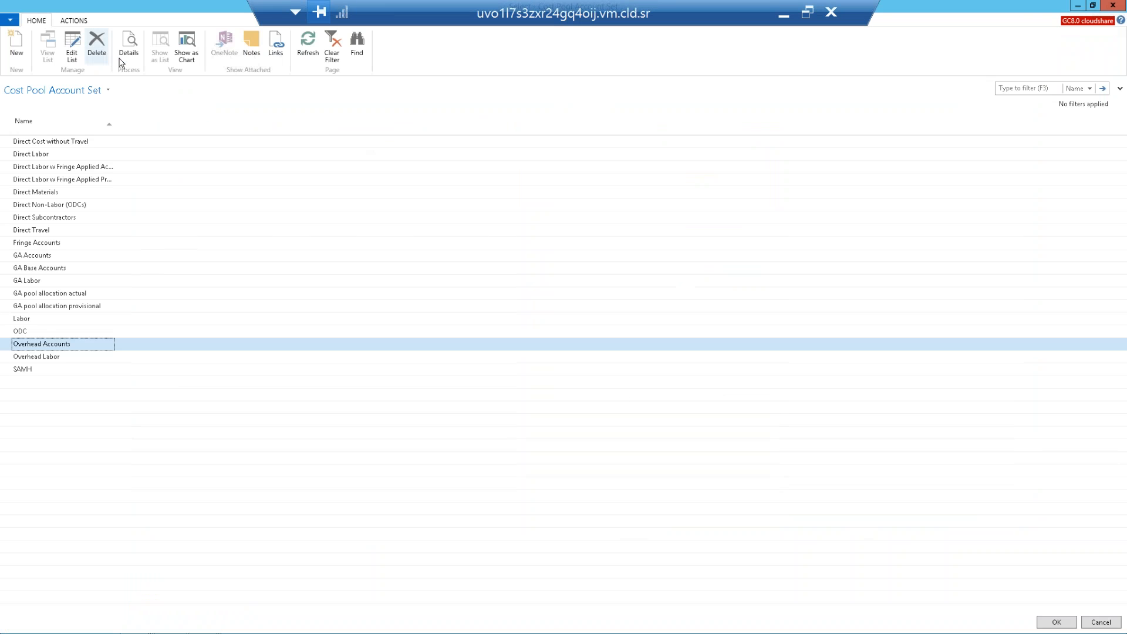
click(121, 61)
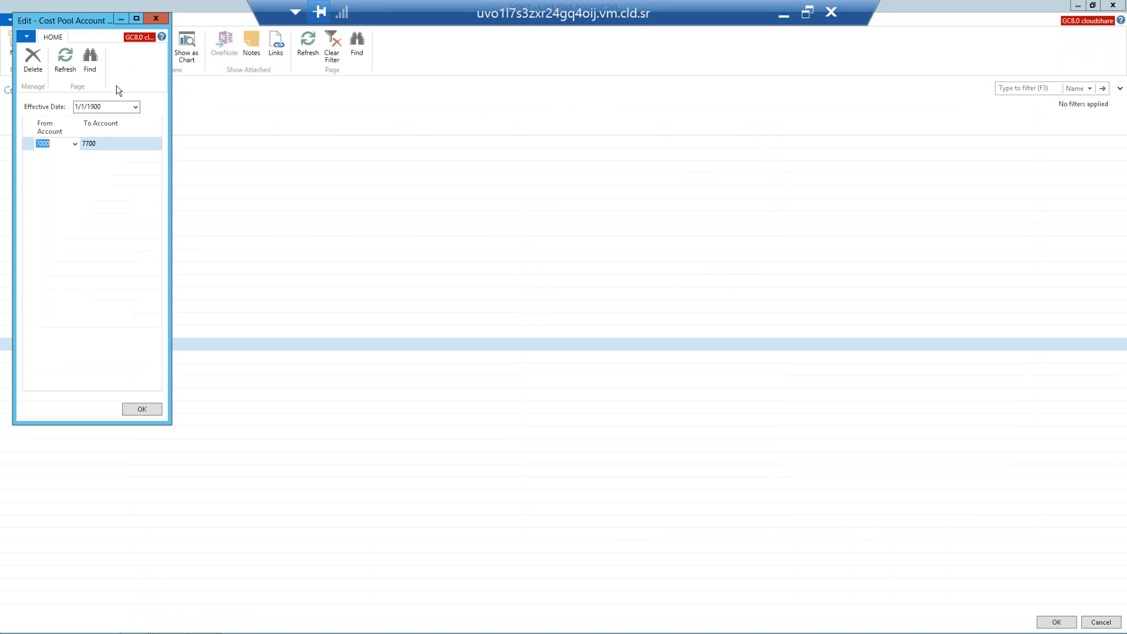
click(76, 144)
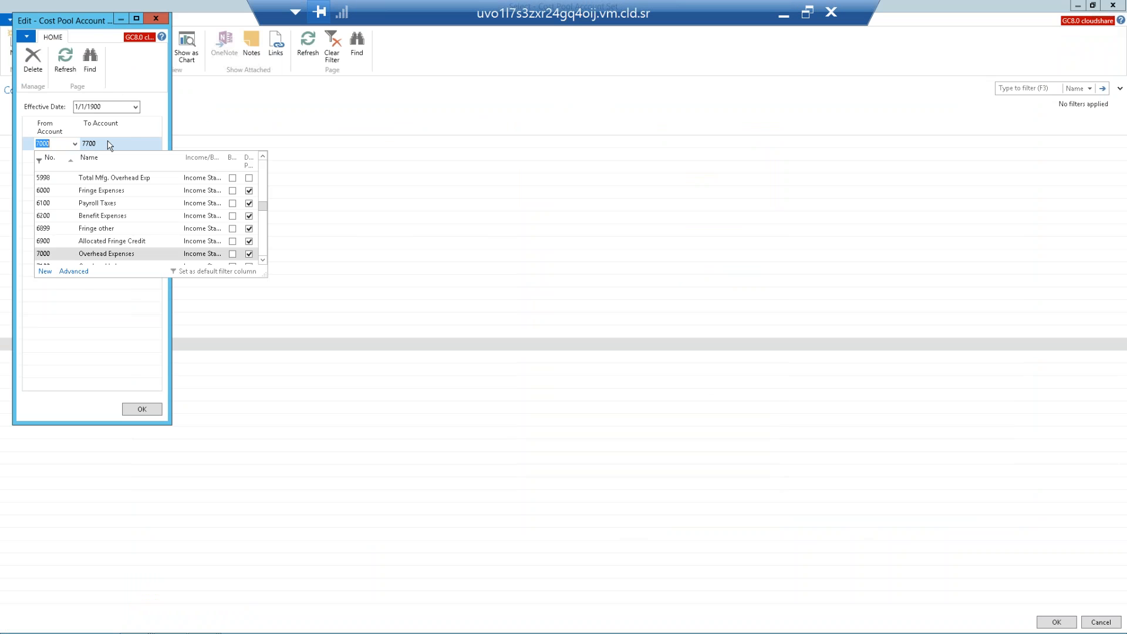
click(140, 141)
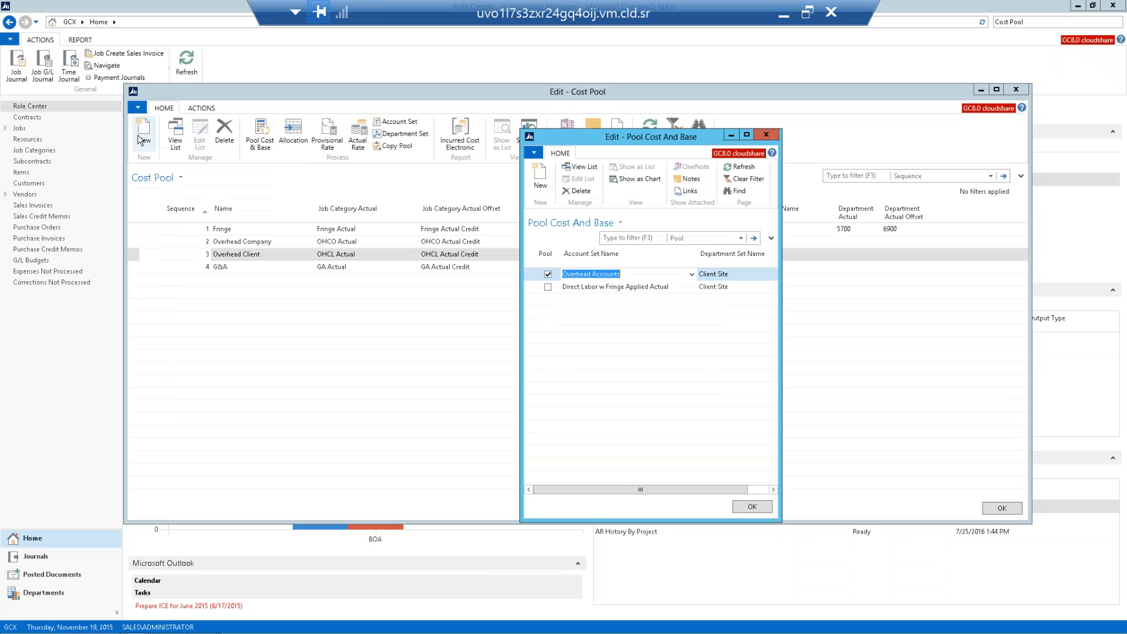
key(Escape)
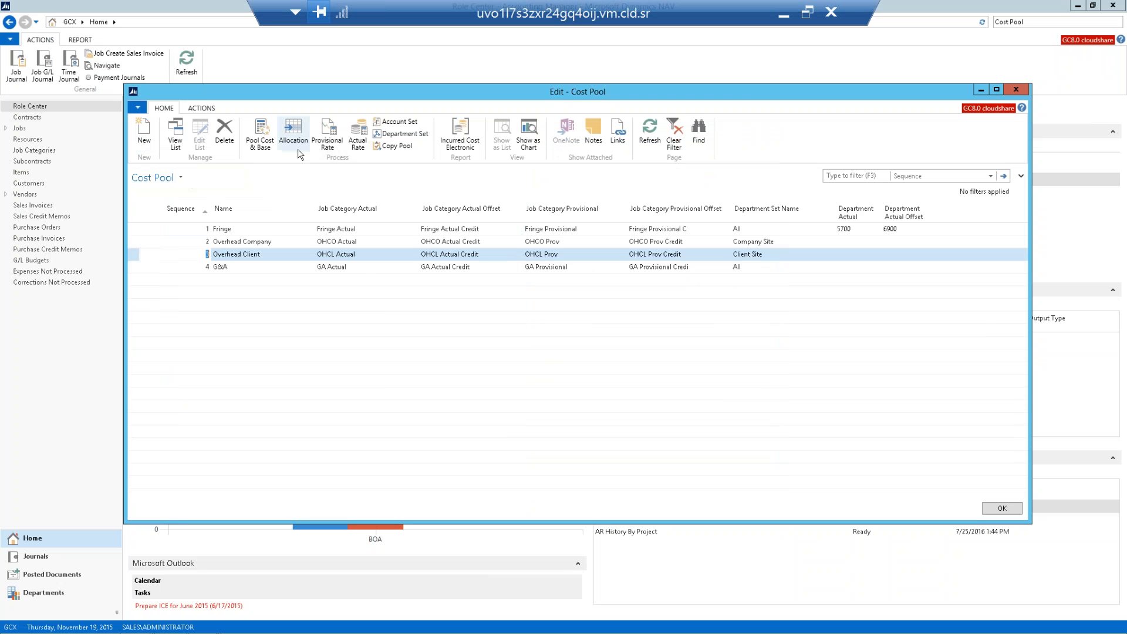
- Review the Overhead Client pool's allocation settings and its provisional rates by starting date, and close the Cost Pool page
click(294, 135)
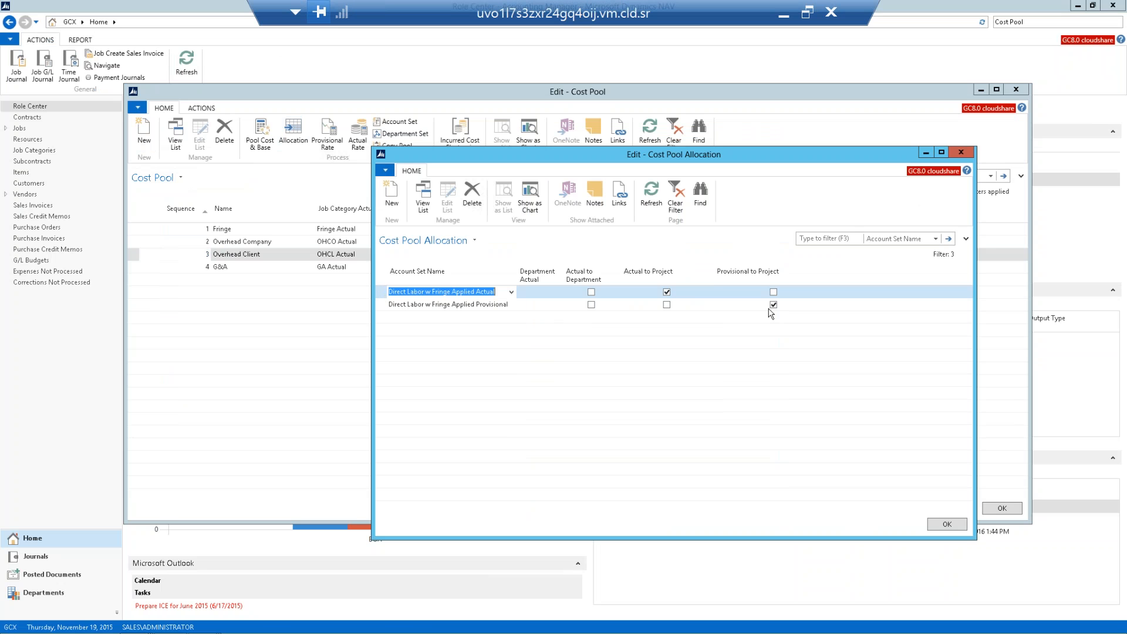
key(Escape)
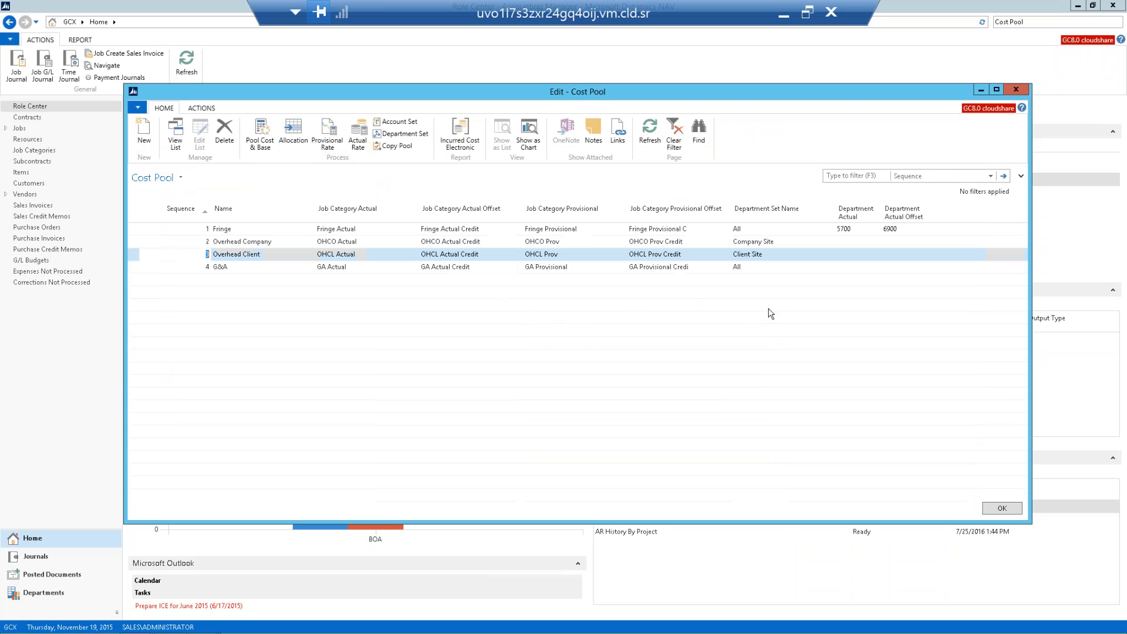
click(334, 142)
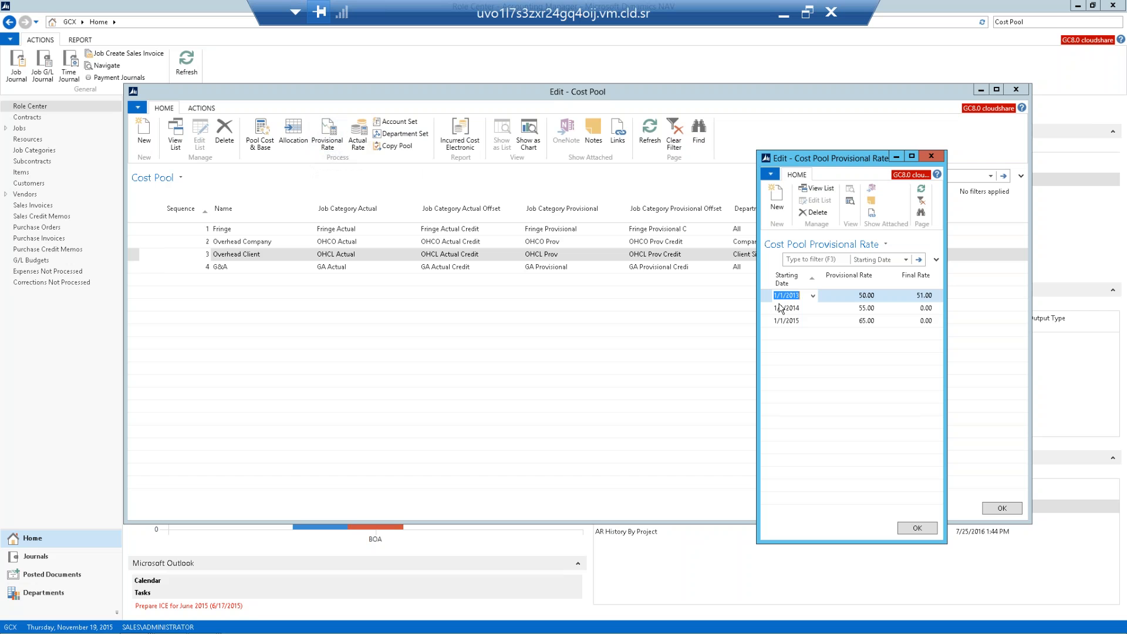
click(771, 320)
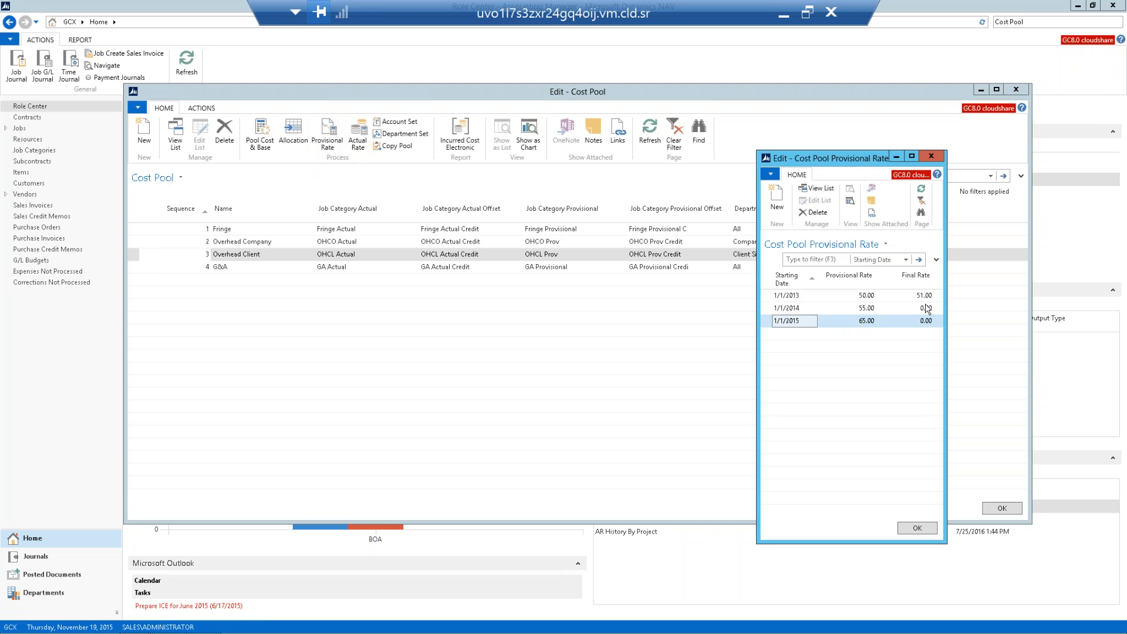
key(Escape)
key(Escape)
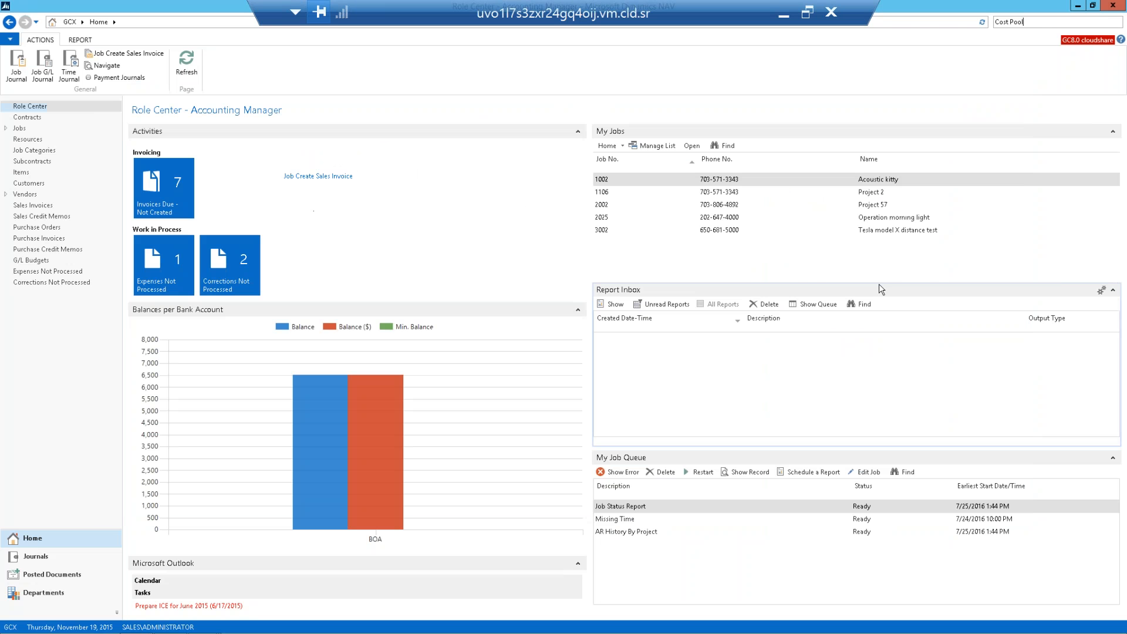
- Search for "Allocate Cost", review the options of the Project Accounting Allocate Costs task, and cancel it without running
key(BackSpace)
key(BackSpace)
key(BackSpace)
key(BackSpace)
key(BackSpace)
key(BackSpace)
key(BackSpace)
key(BackSpace)
key(BackSpace)
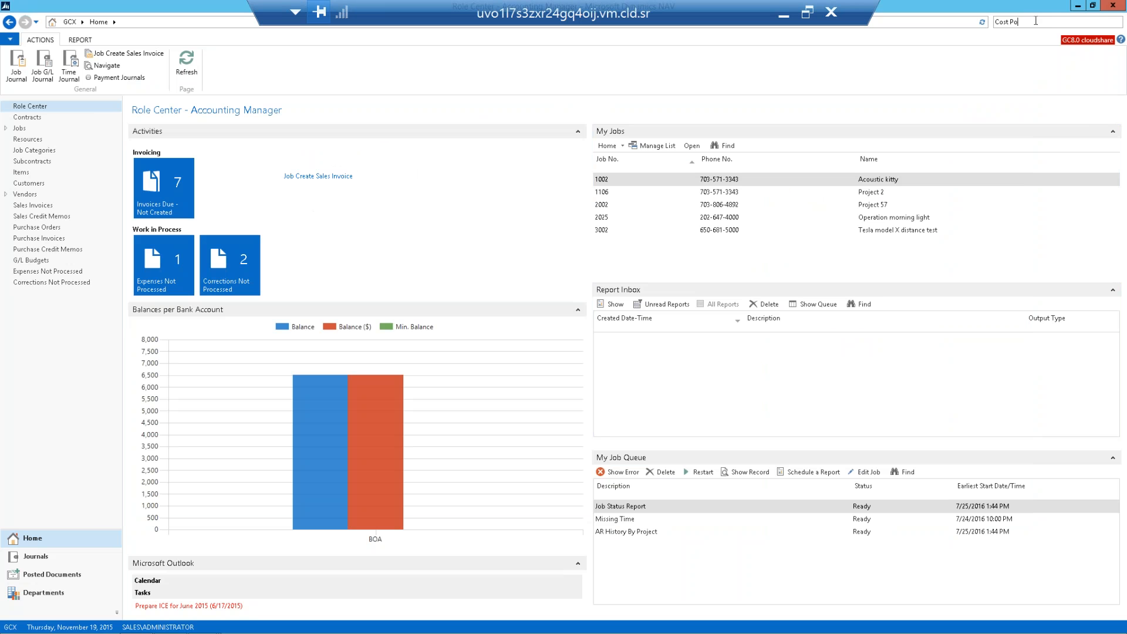
text(Allocate Cost)
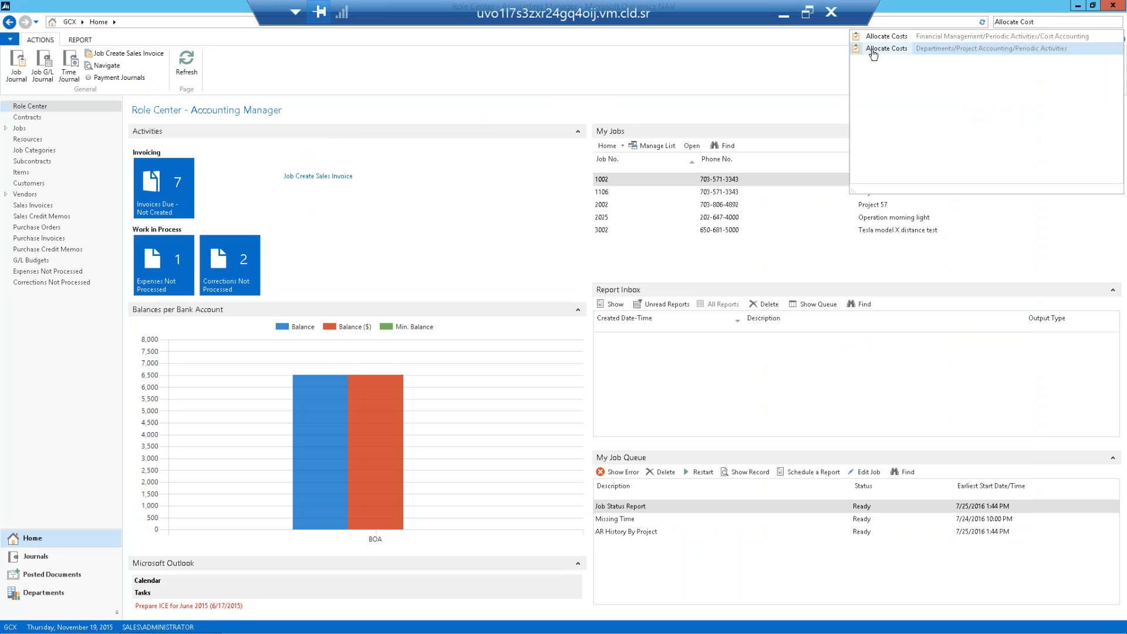
click(886, 50)
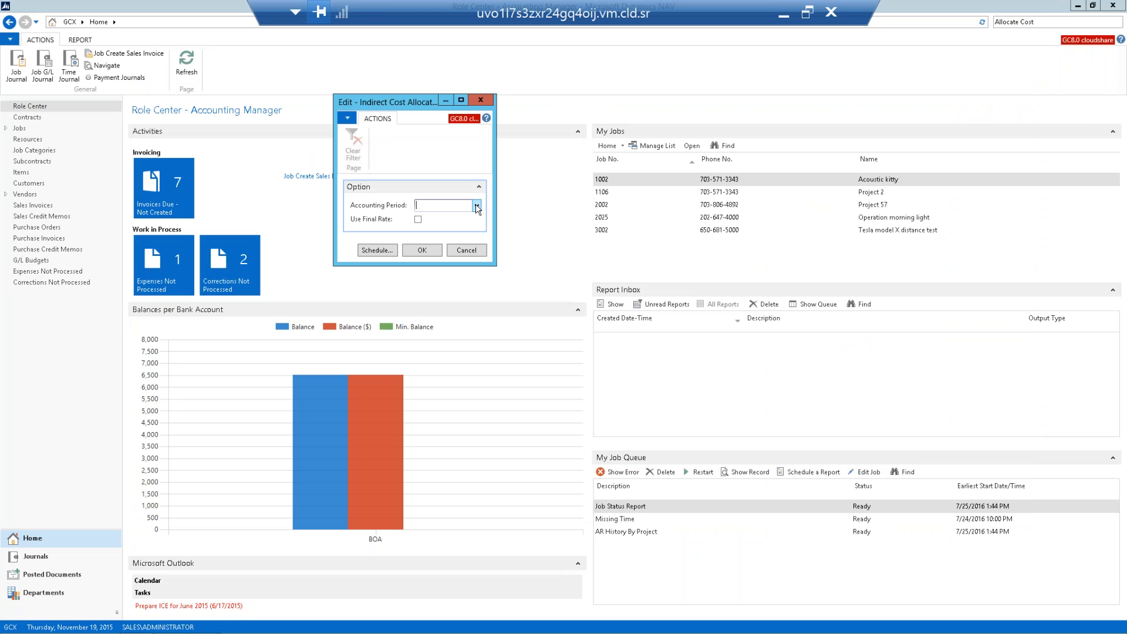
click(466, 251)
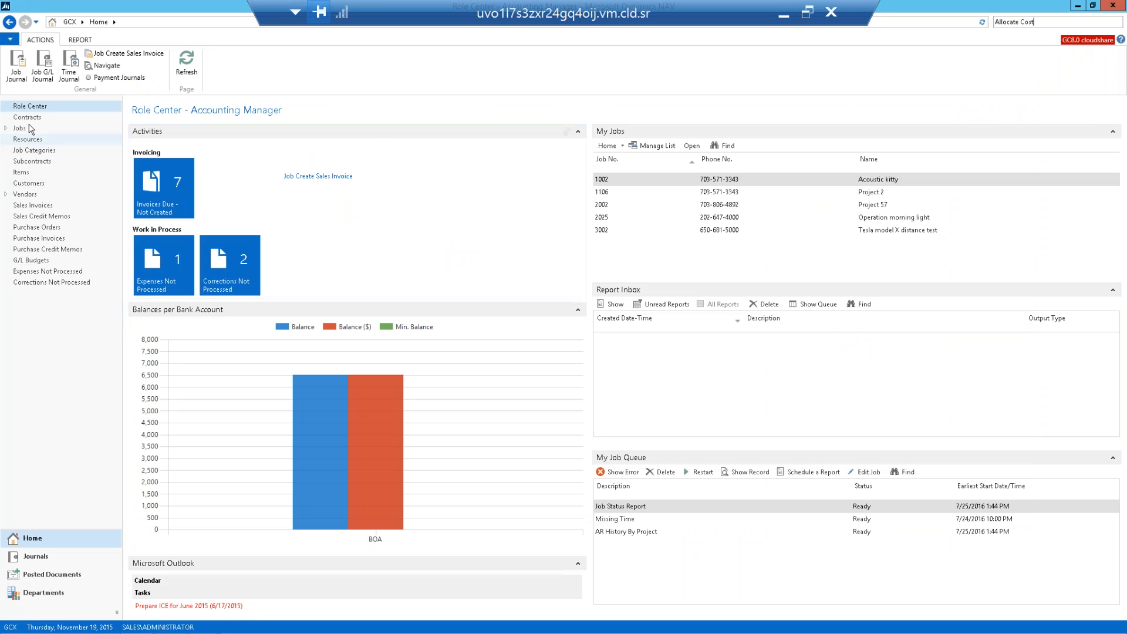
- Open the Chart of Accounts from the General Ledger area of Financial Management and go to its last accounts
click(29, 593)
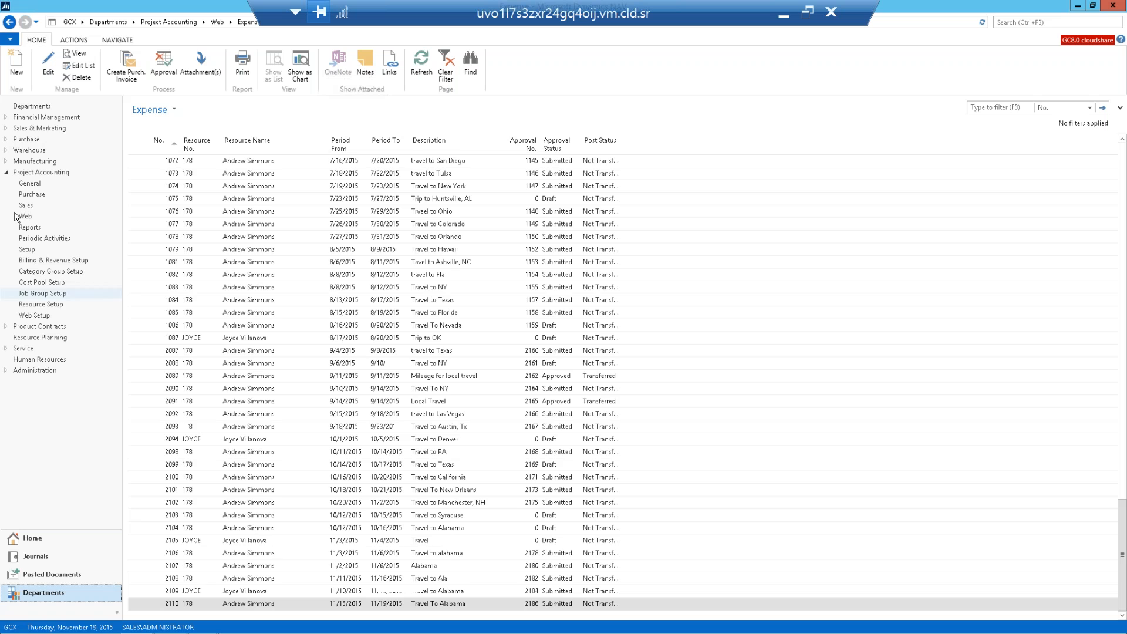
click(13, 118)
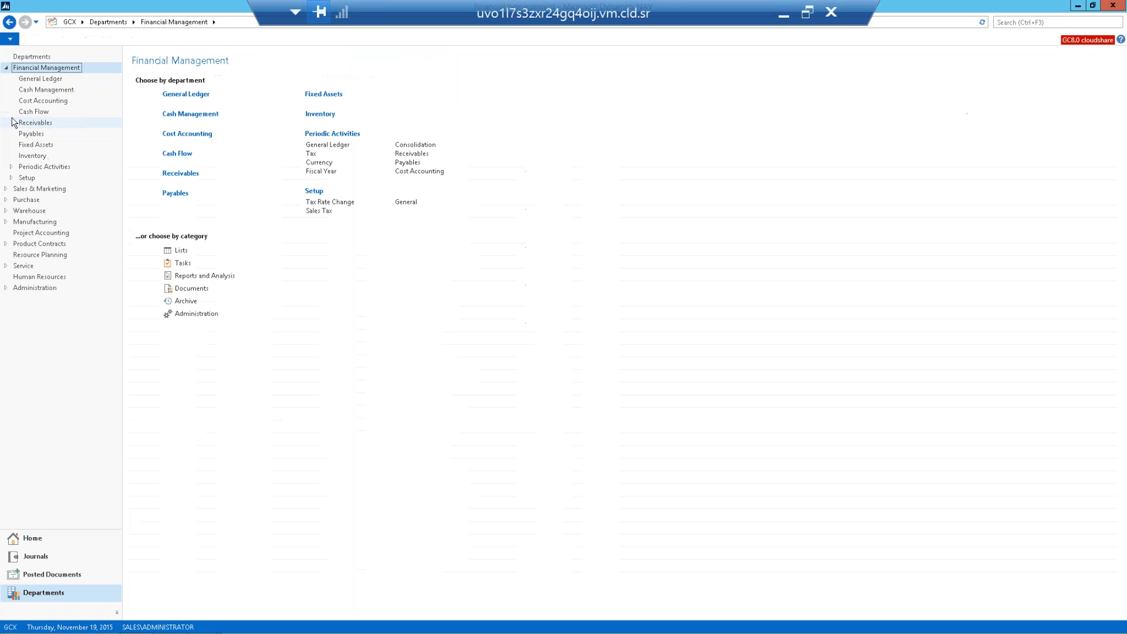
click(180, 94)
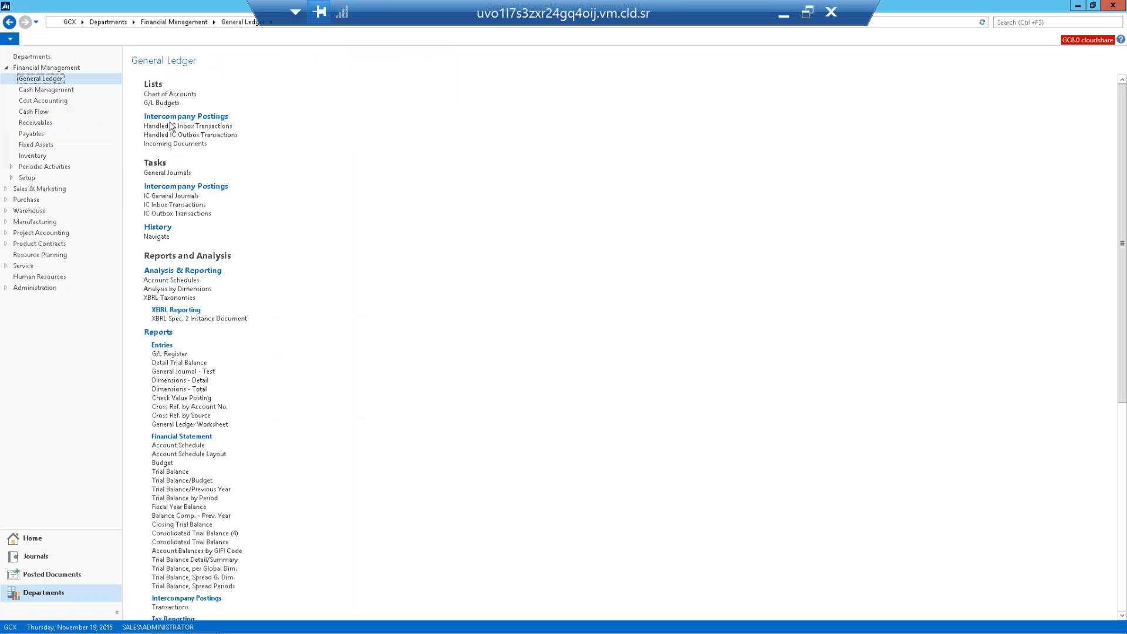
click(170, 95)
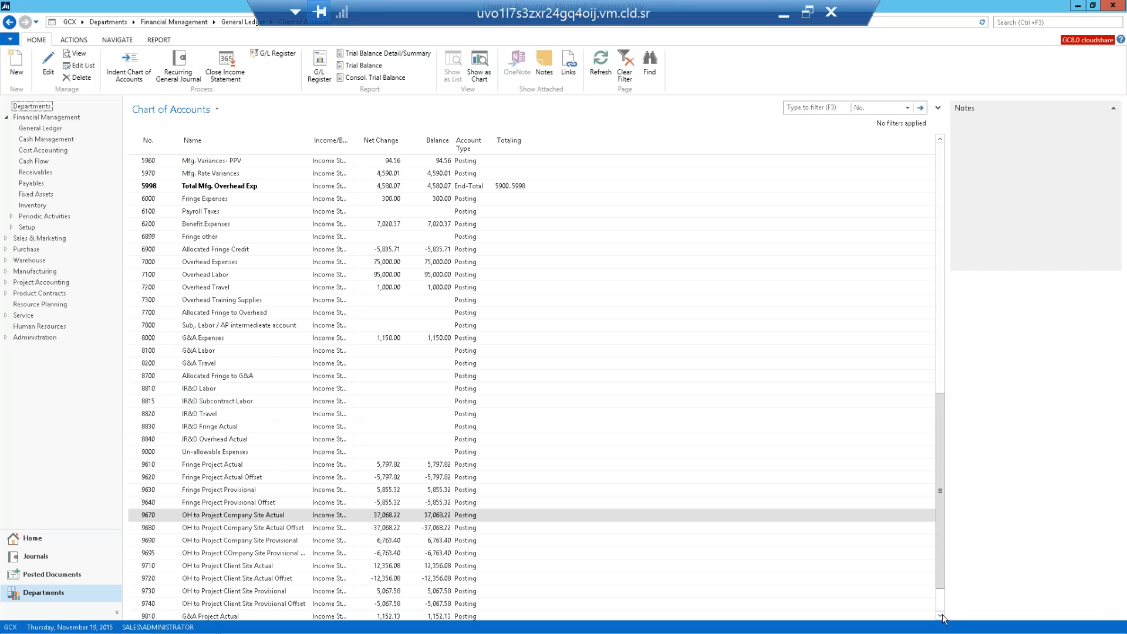
click(940, 615)
click(940, 615)
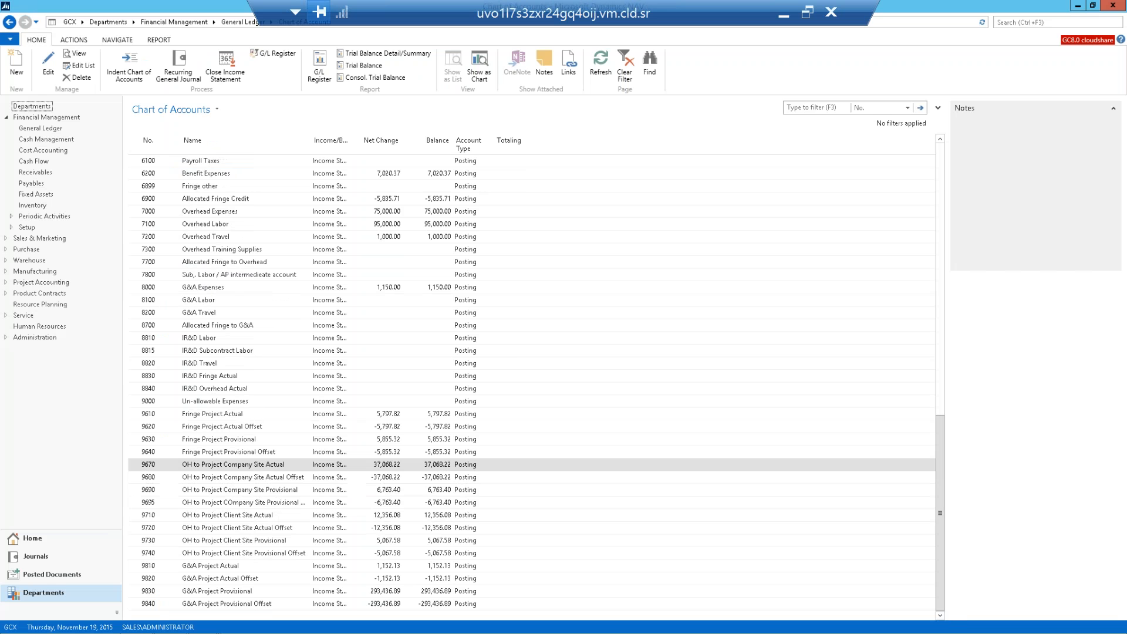
- Highlight accounts 9610 through 9730, narrow the highlight to 9670 through 9695, and select account 9670
drag(132, 414, 144, 540)
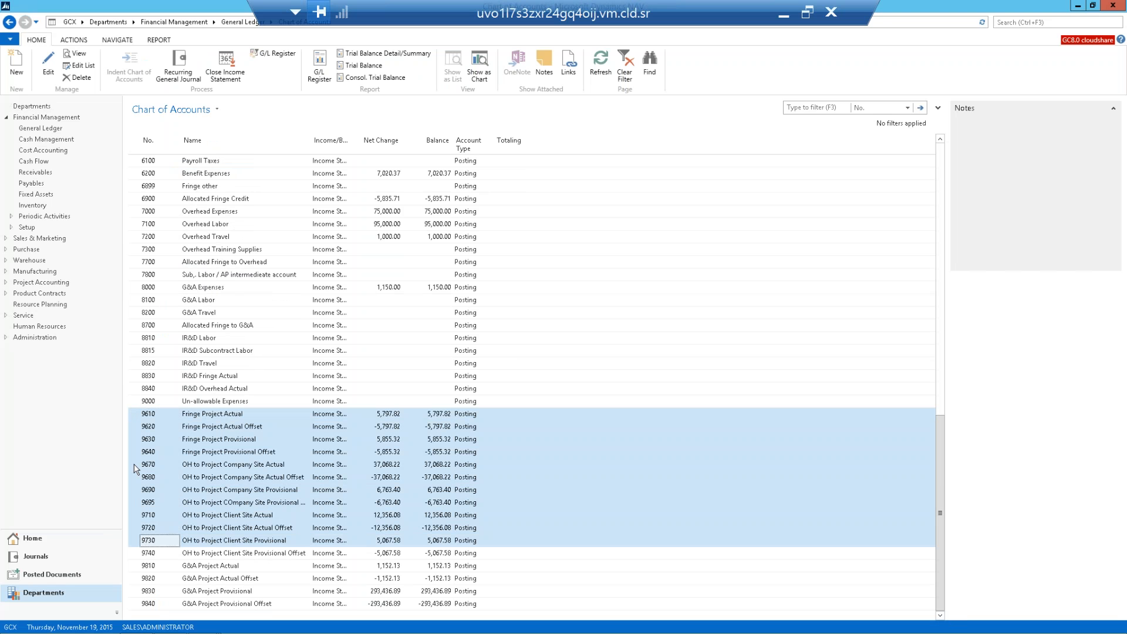
drag(133, 464, 138, 505)
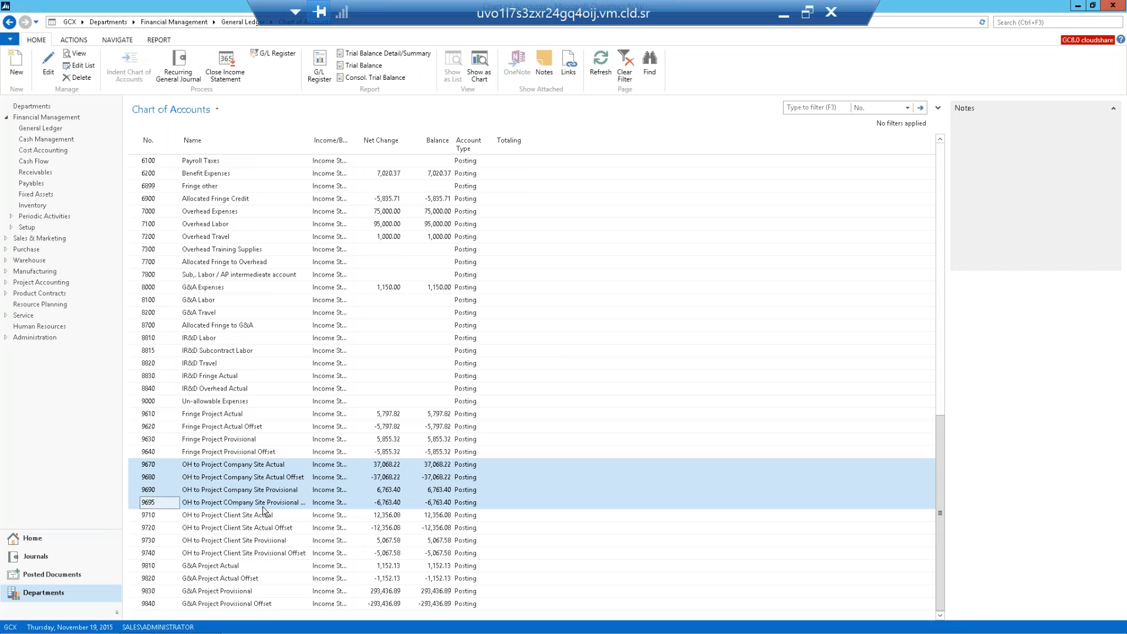
click(268, 465)
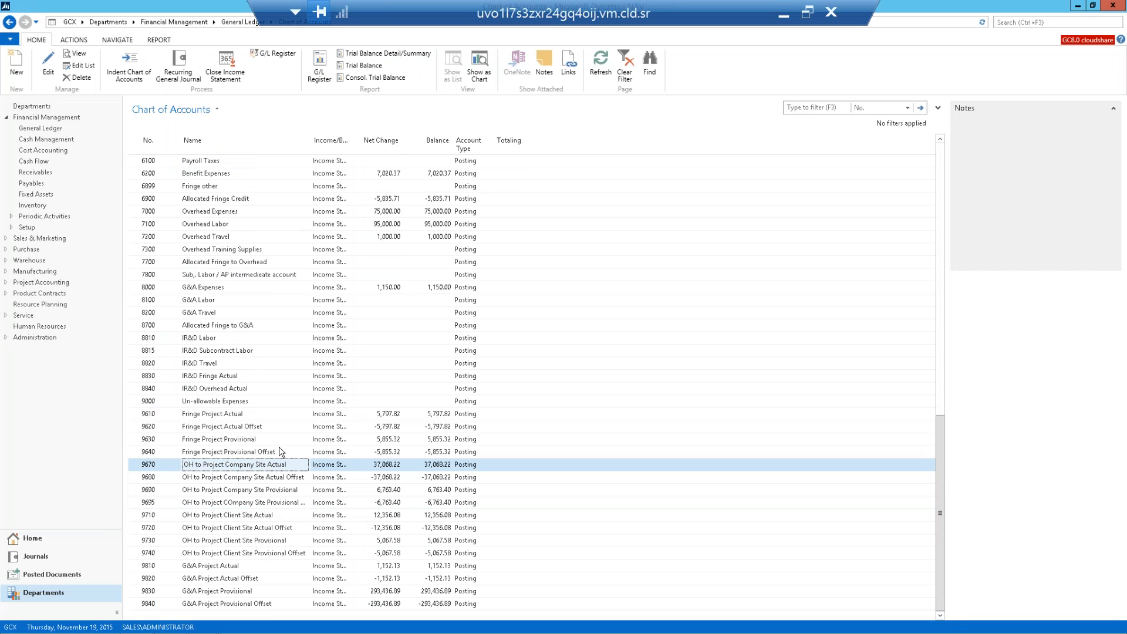
- Drill down twice into the general ledger entries behind account 9670's net change, review the overhead allocations, and close the entries
click(387, 465)
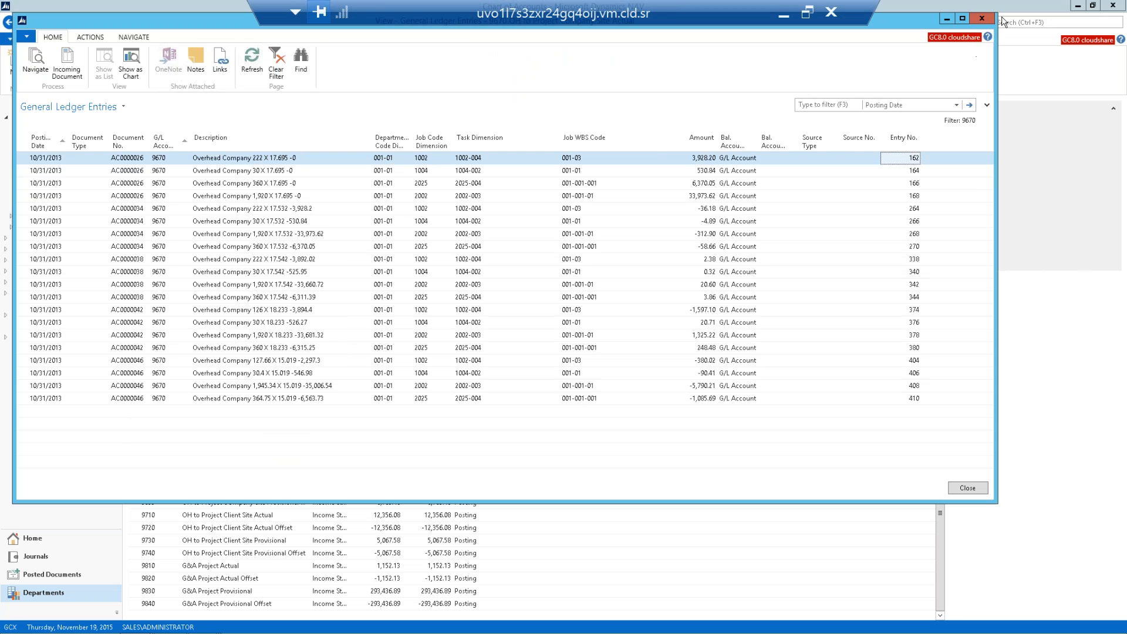
click(983, 19)
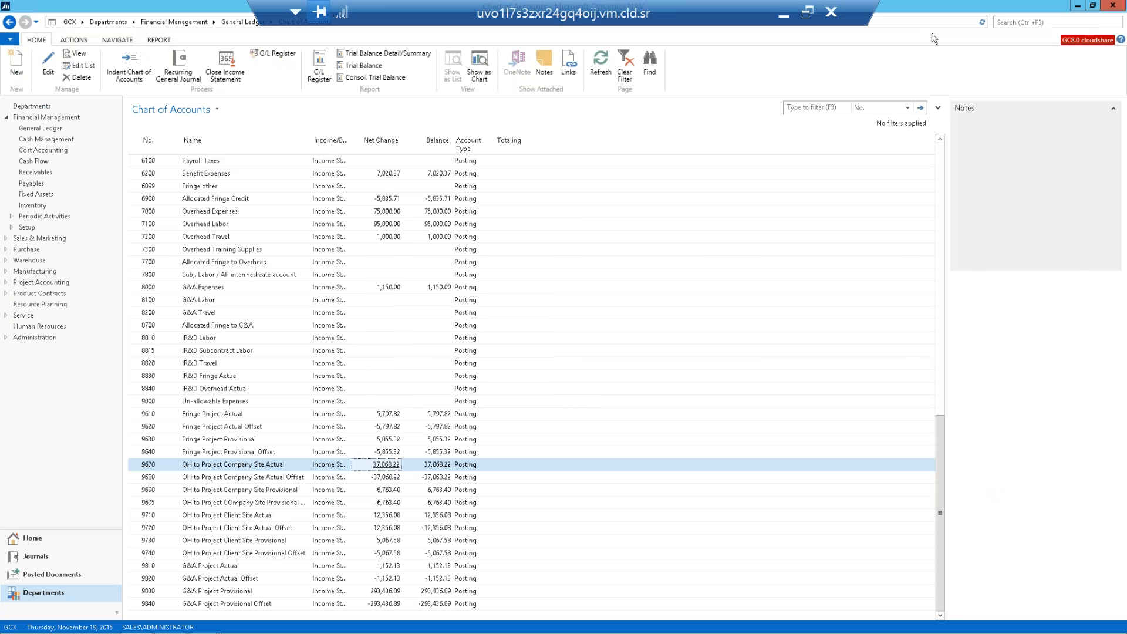
click(380, 465)
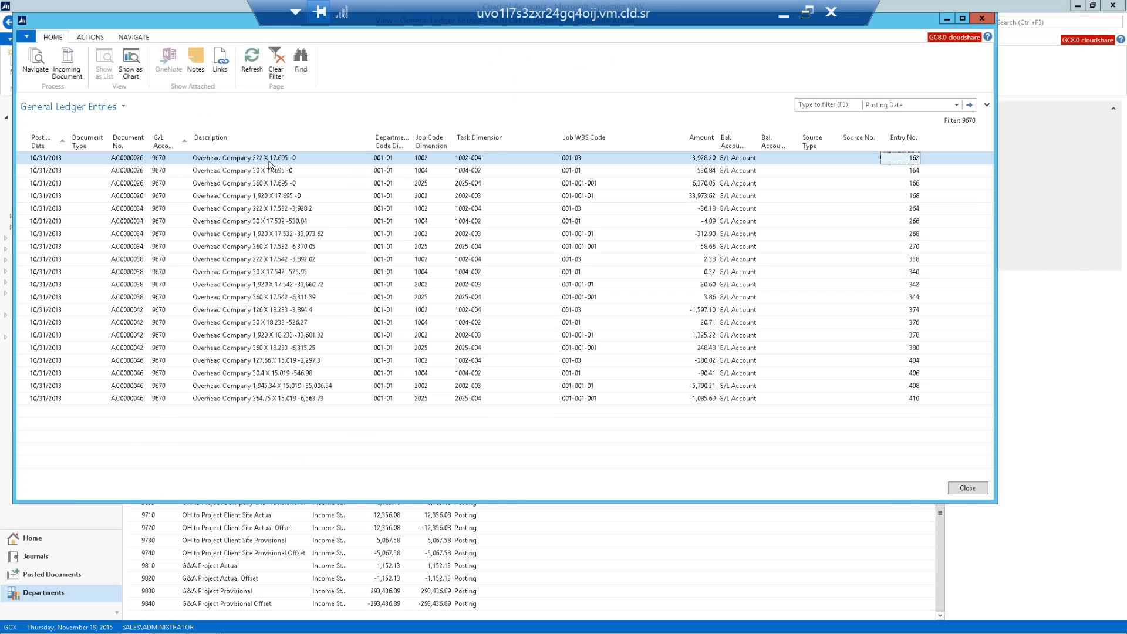
click(983, 19)
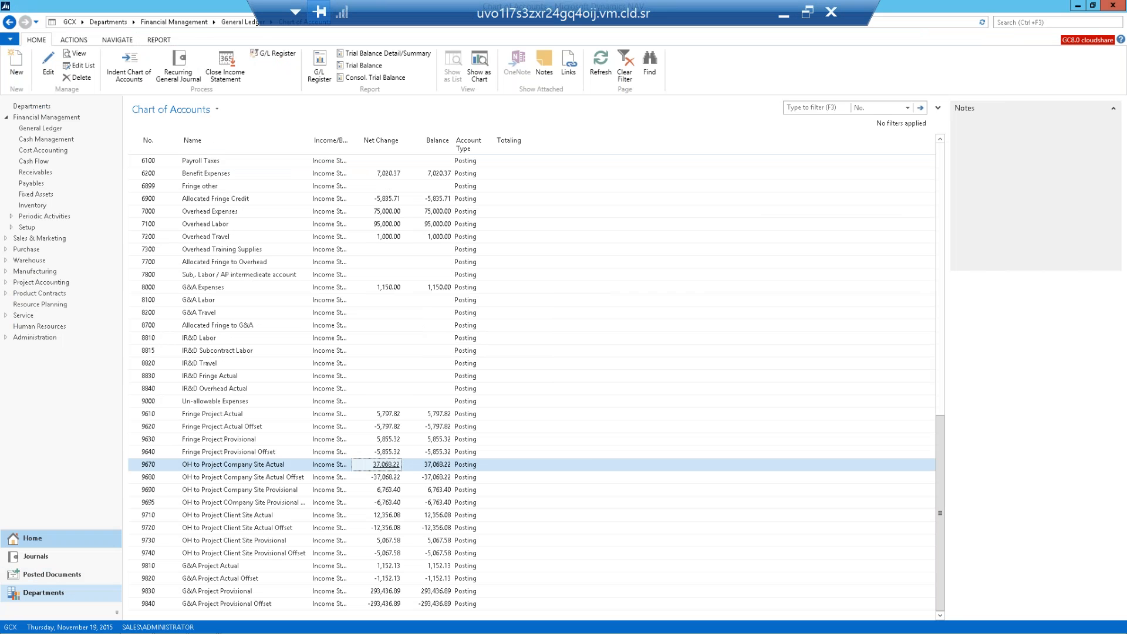
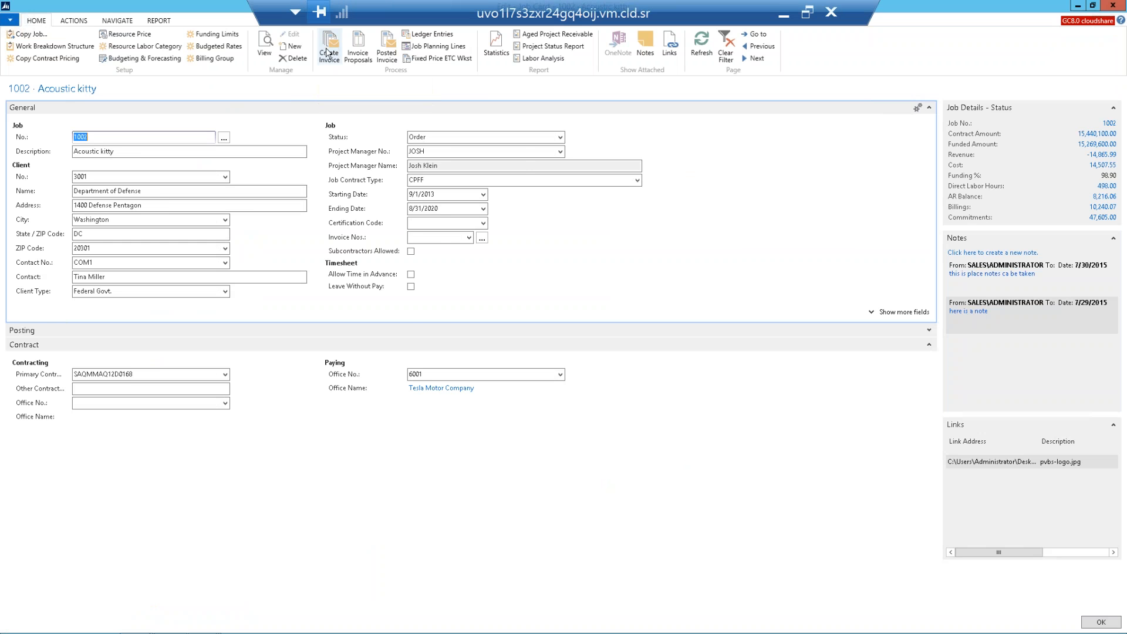
- Review the invoice proposal creation options for job 1002 without running them, and open proposal SI00079 from the job's invoice proposals
click(327, 48)
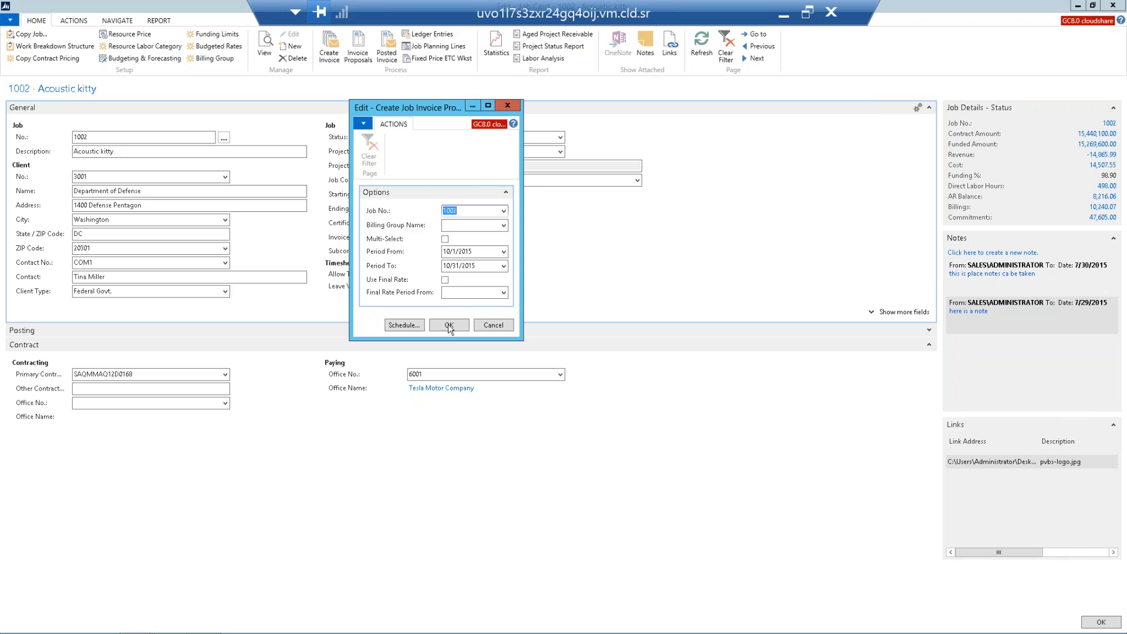
click(491, 327)
click(360, 54)
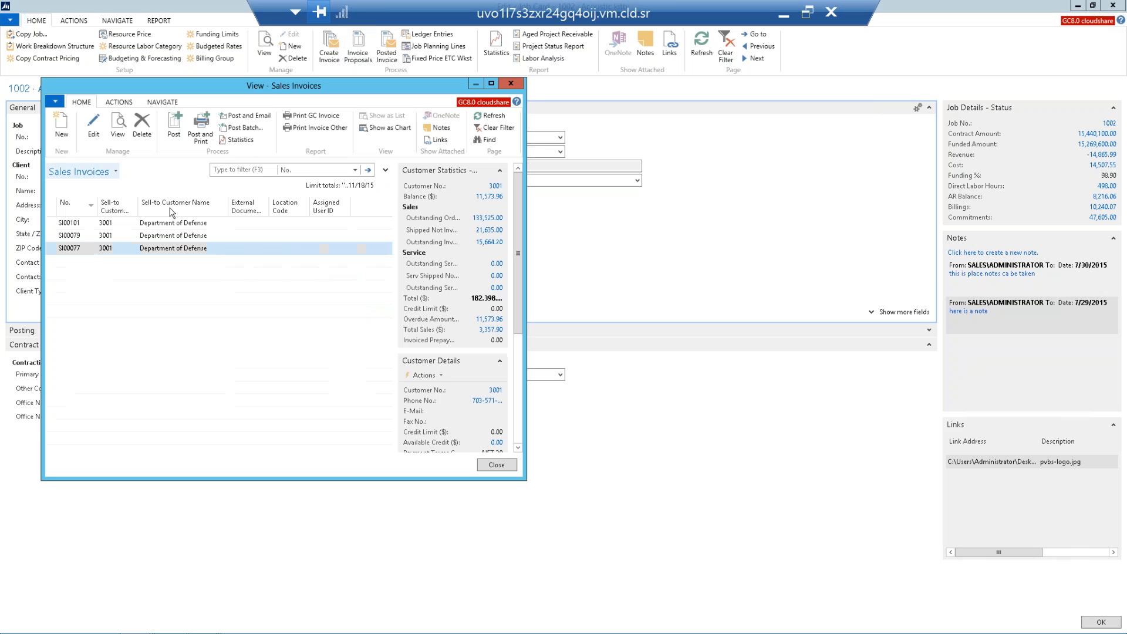
click(155, 236)
double_click(154, 236)
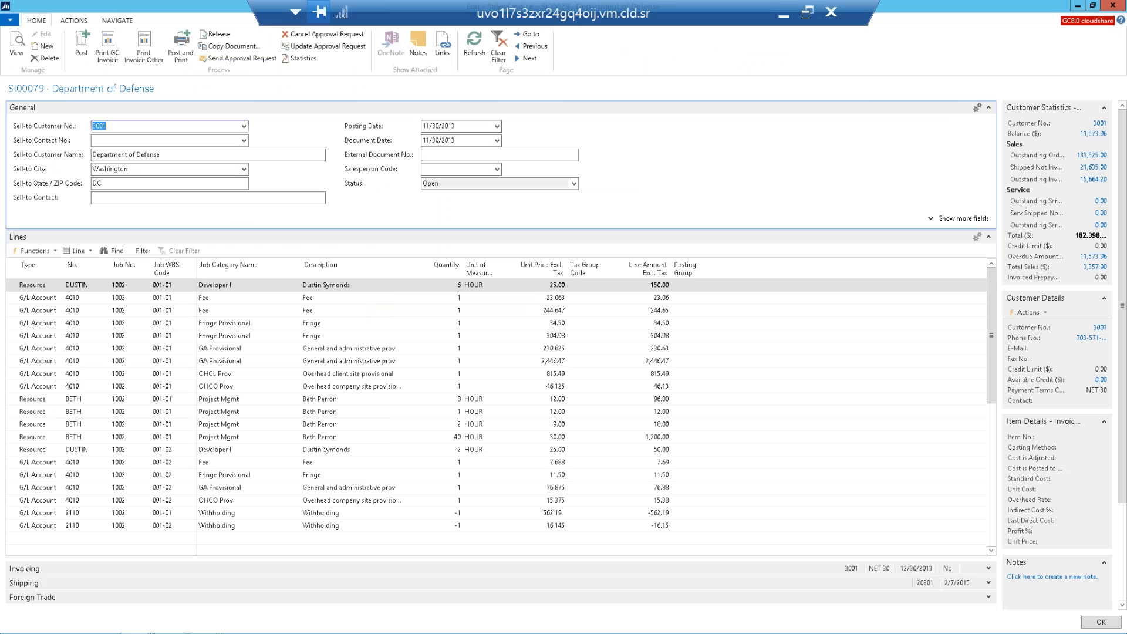
- Preview the GC invoice for SI00079 by category group, summarized by resource, with roll-up 1 and subtotalling by task turned off
click(108, 47)
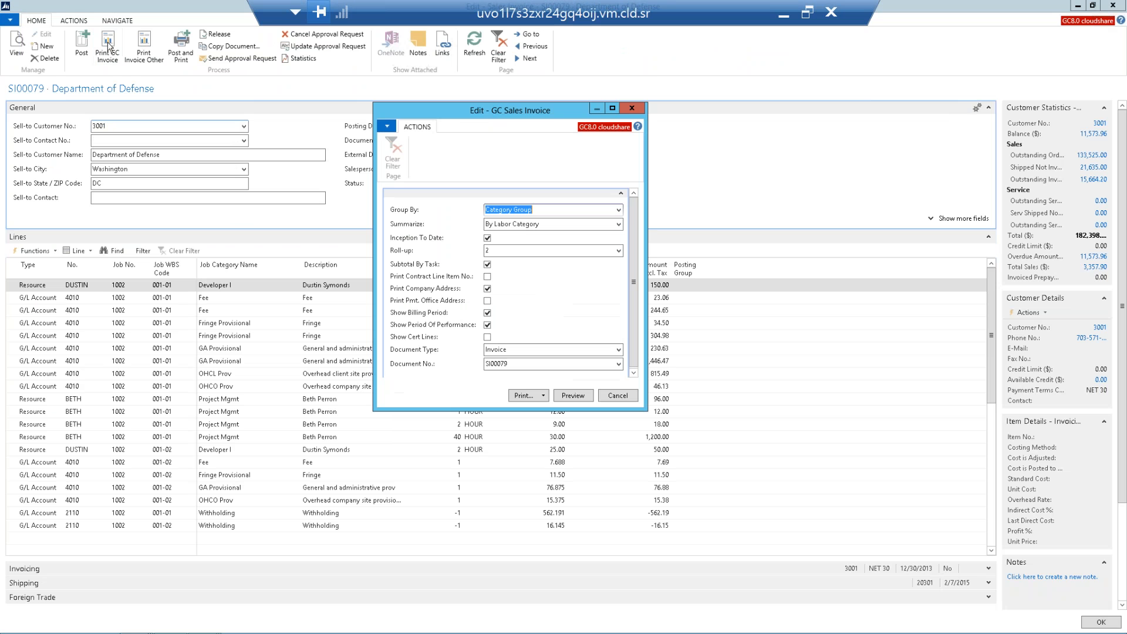
click(618, 214)
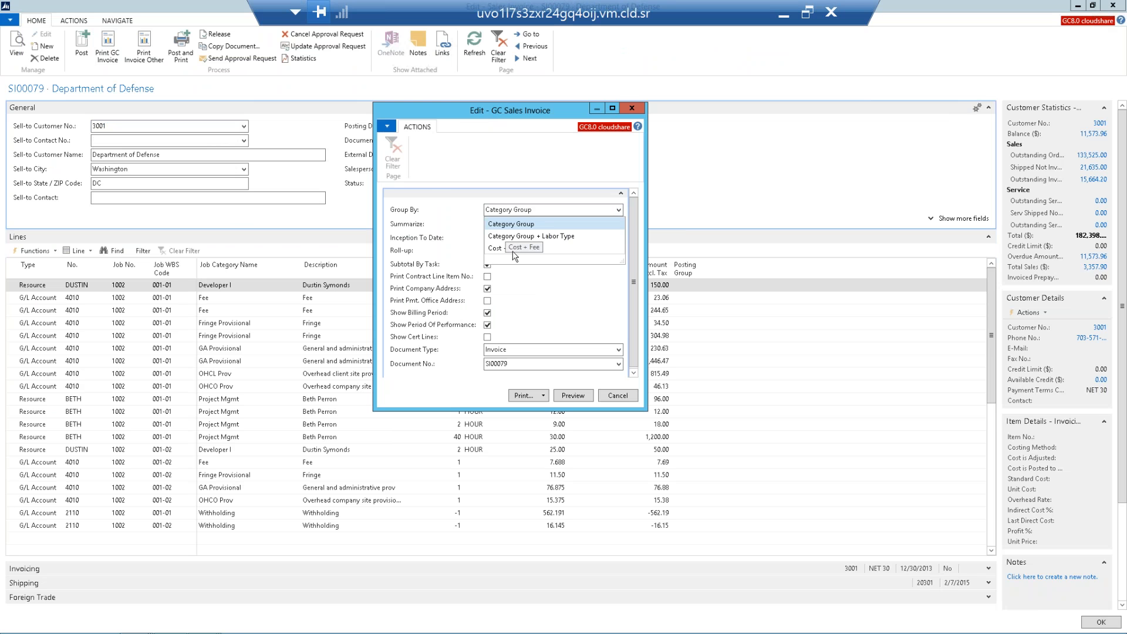
click(429, 185)
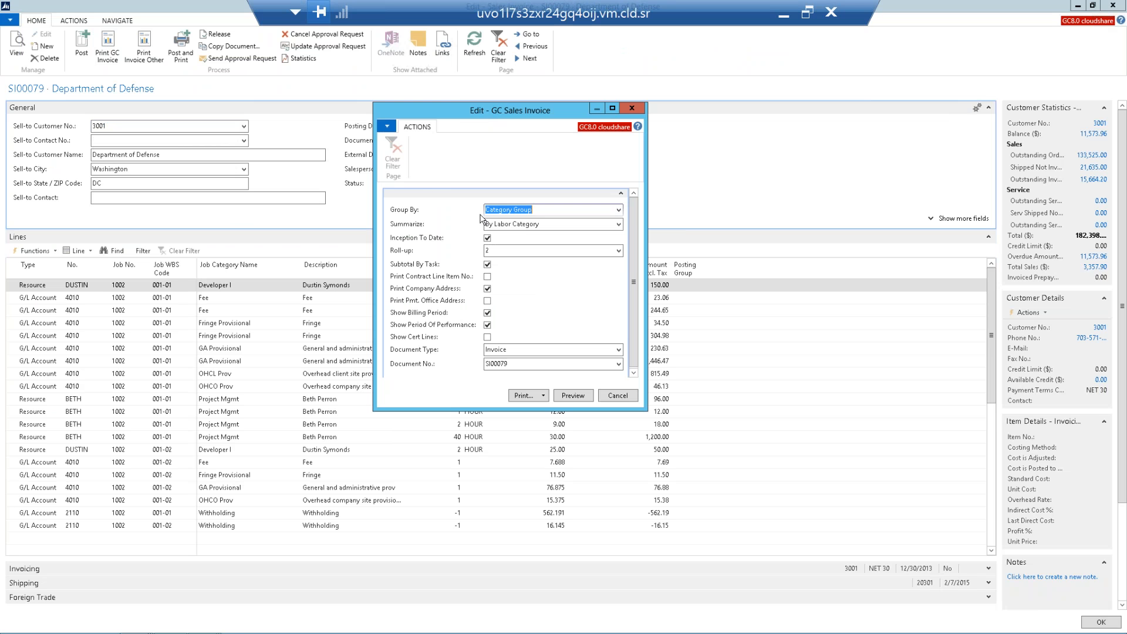
click(619, 224)
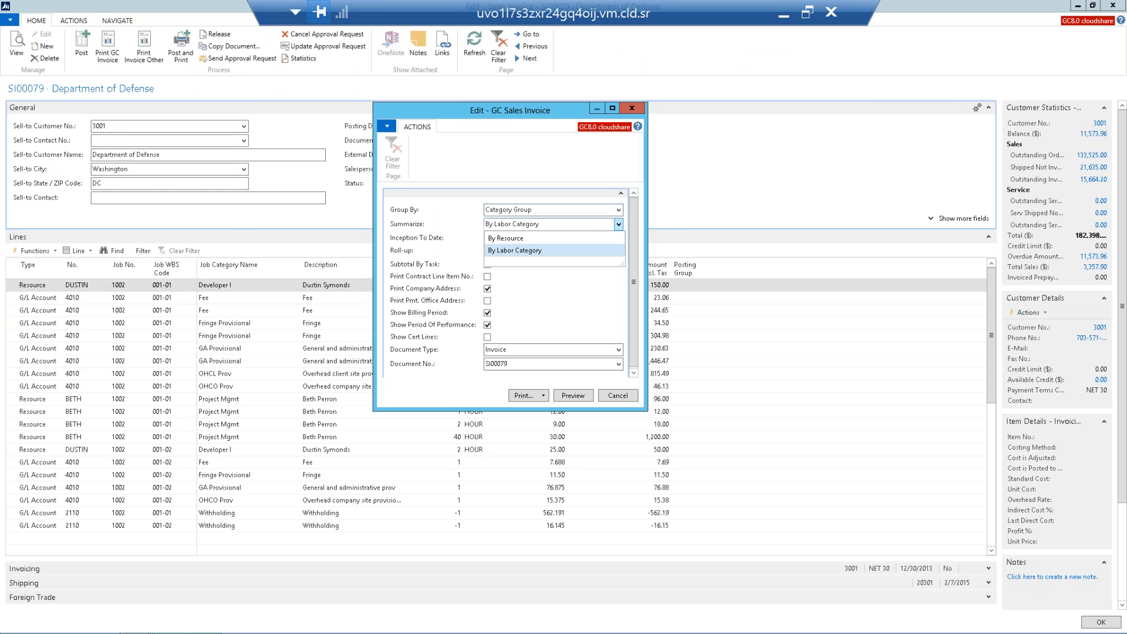
click(522, 239)
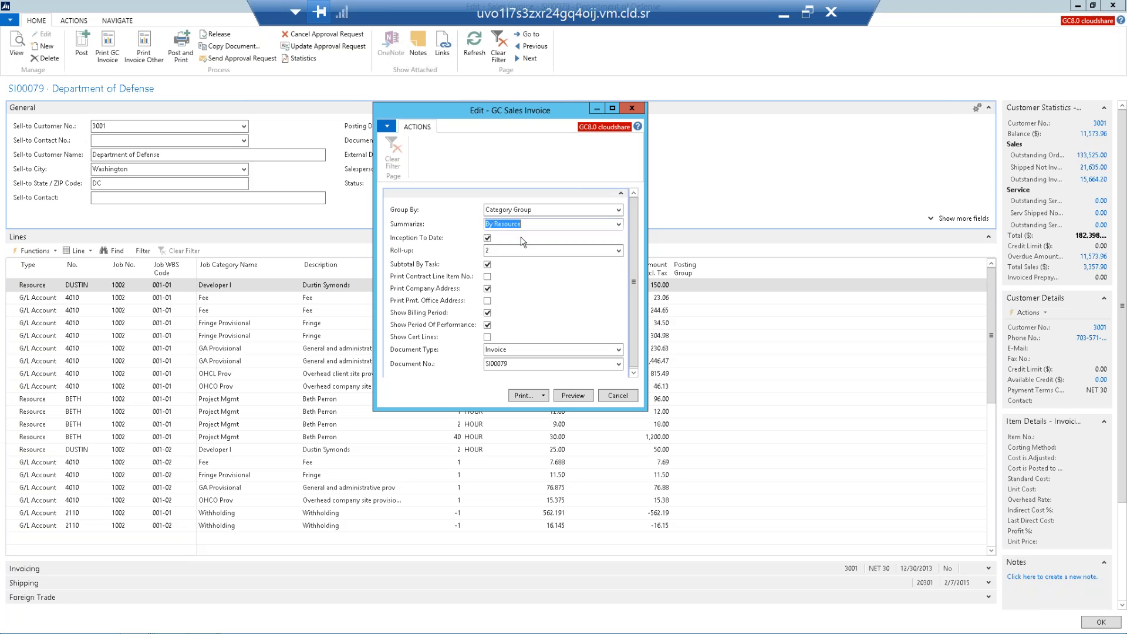
click(619, 252)
click(519, 276)
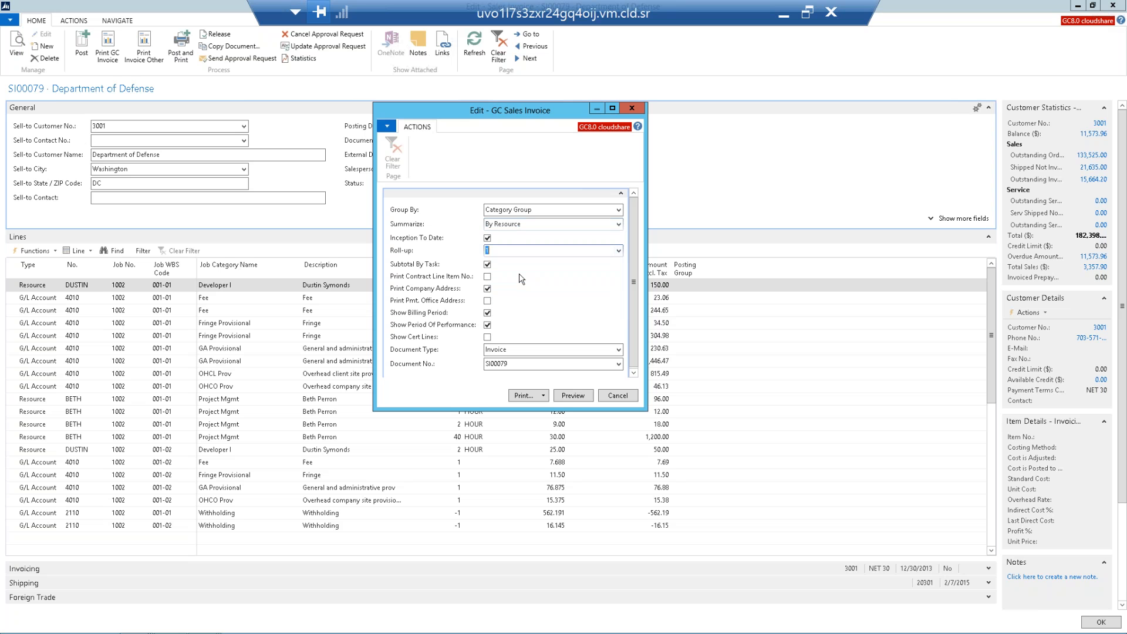
click(488, 266)
click(573, 395)
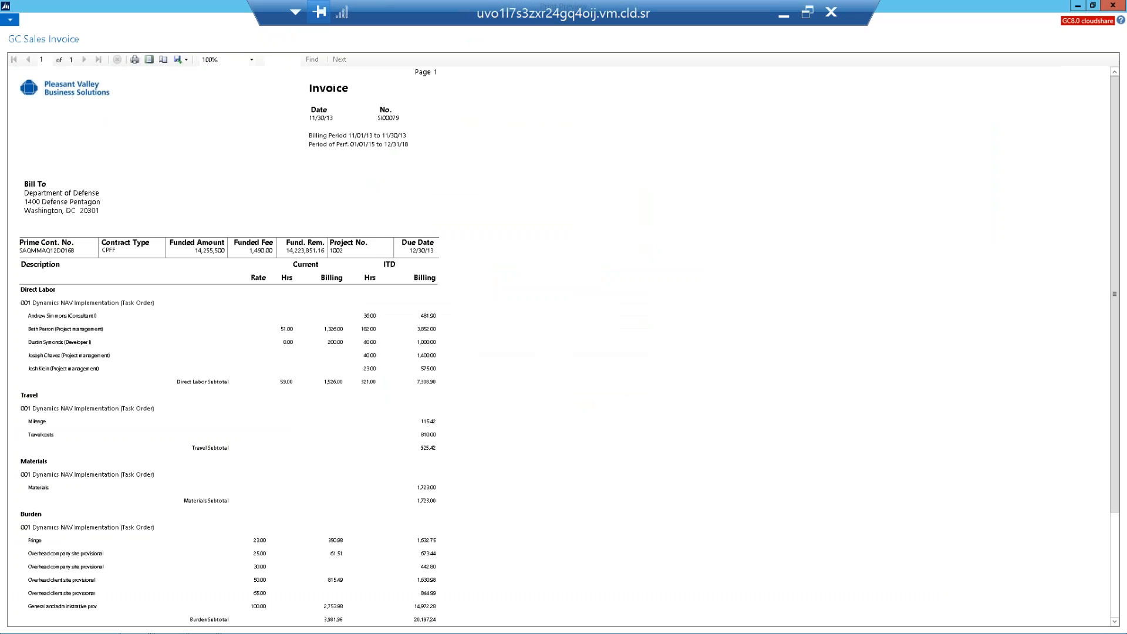
- Enlarge the invoice preview to 150% and examine it from the header through the labor, burden and fee sections to the total
click(252, 60)
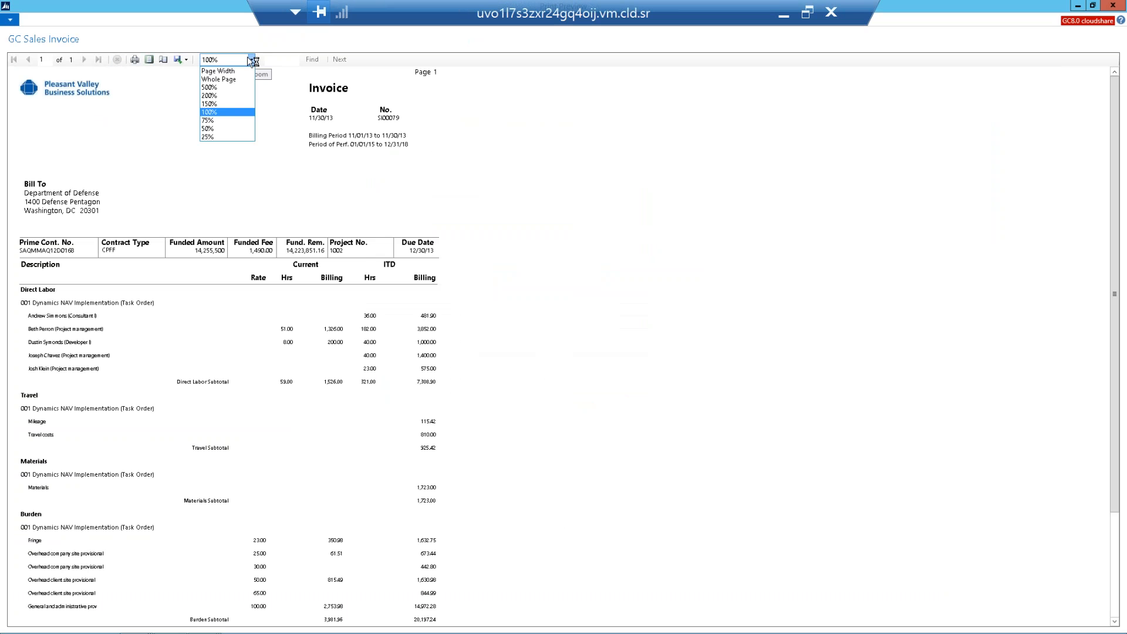
click(220, 103)
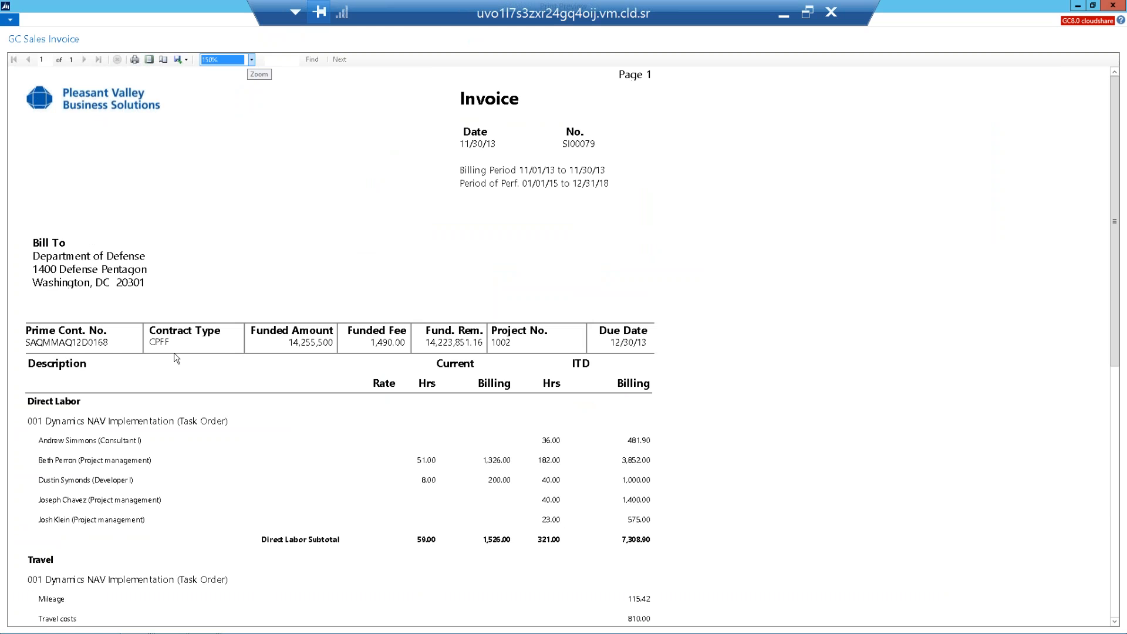
drag(1117, 251, 1117, 327)
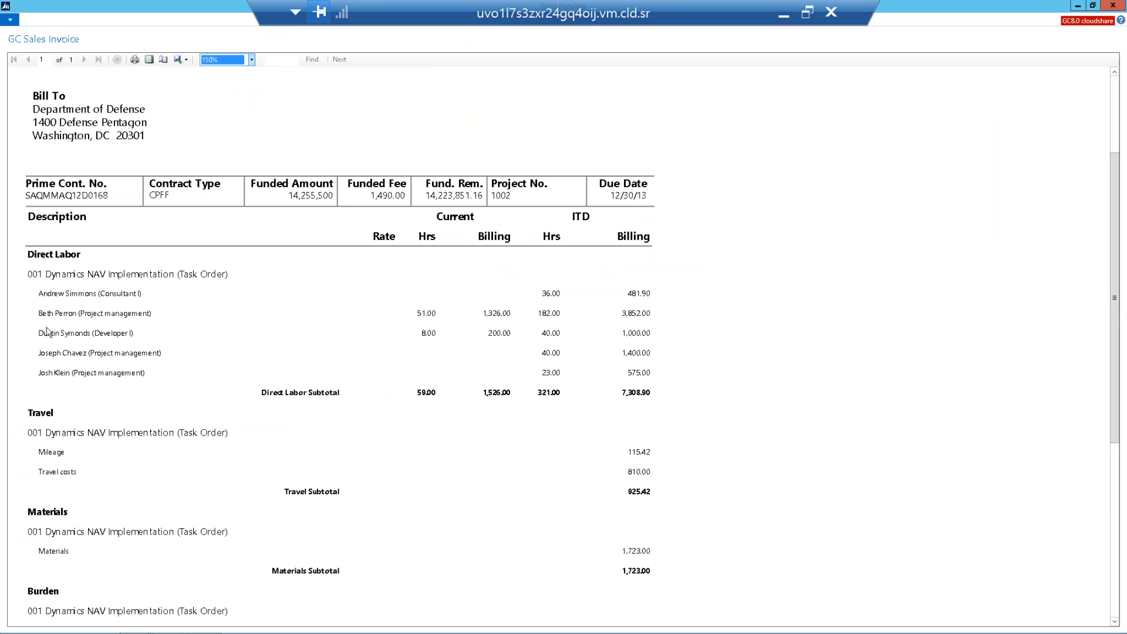
click(1115, 623)
click(1115, 623)
click(1116, 623)
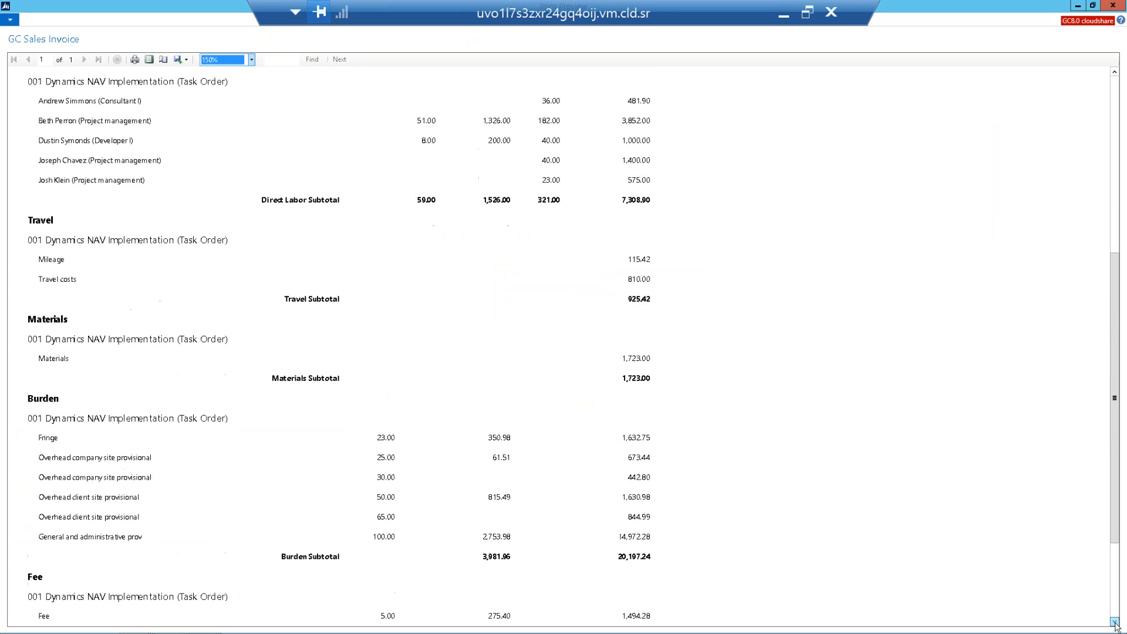
click(1115, 623)
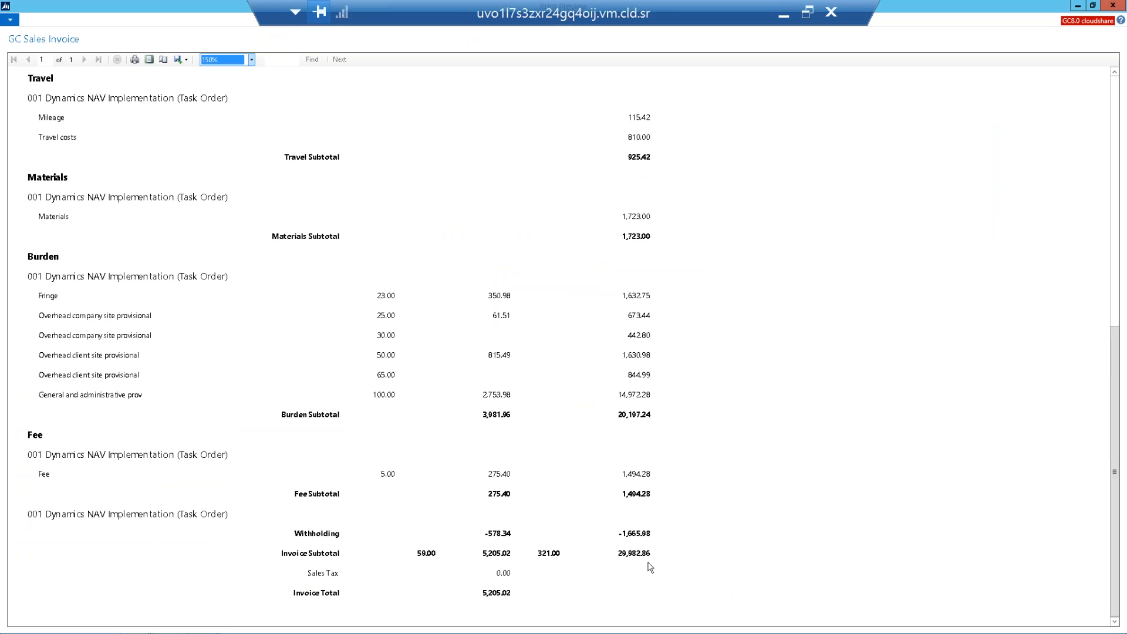
click(1116, 95)
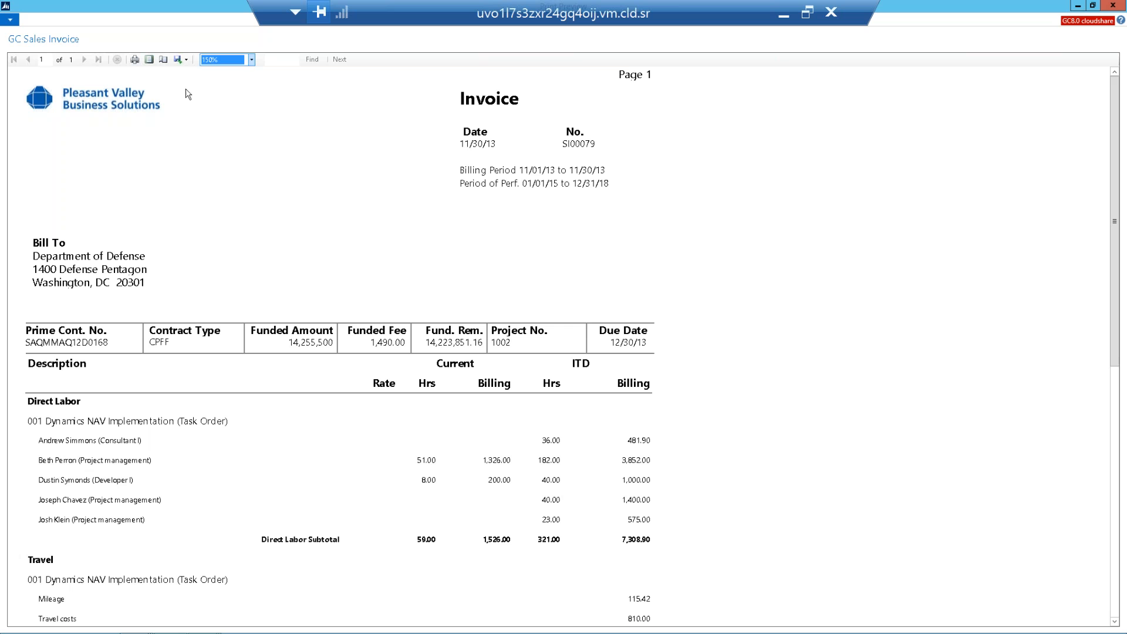
- Check the export formats for the invoice preview, and close the preview, invoice SI00079 and the sales invoices list
click(186, 60)
click(1121, 9)
click(1121, 9)
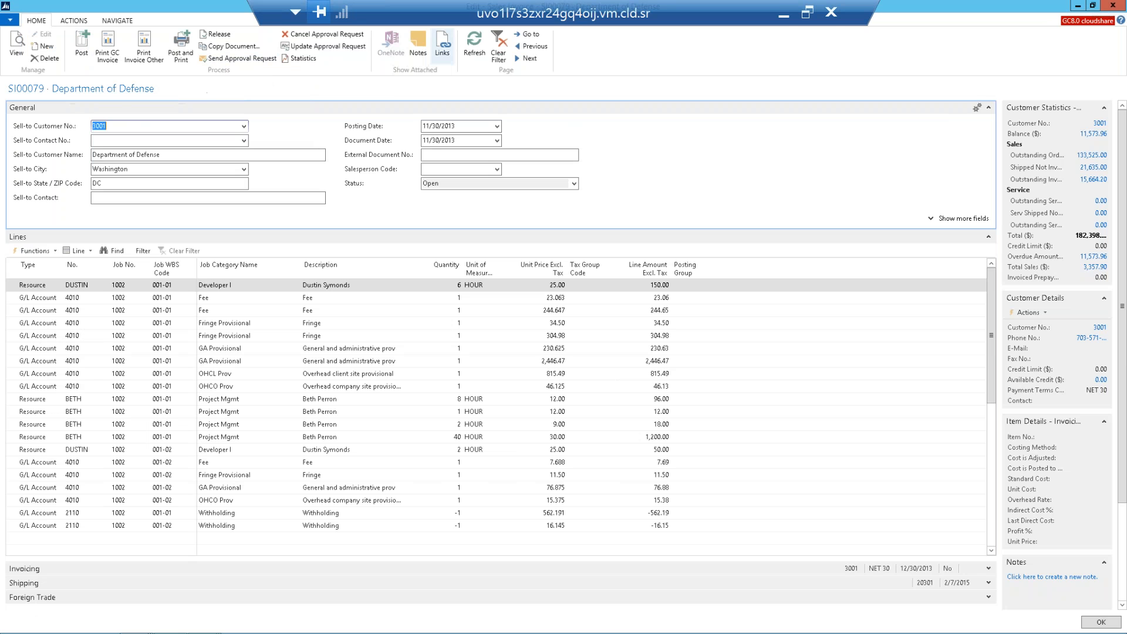
click(1113, 6)
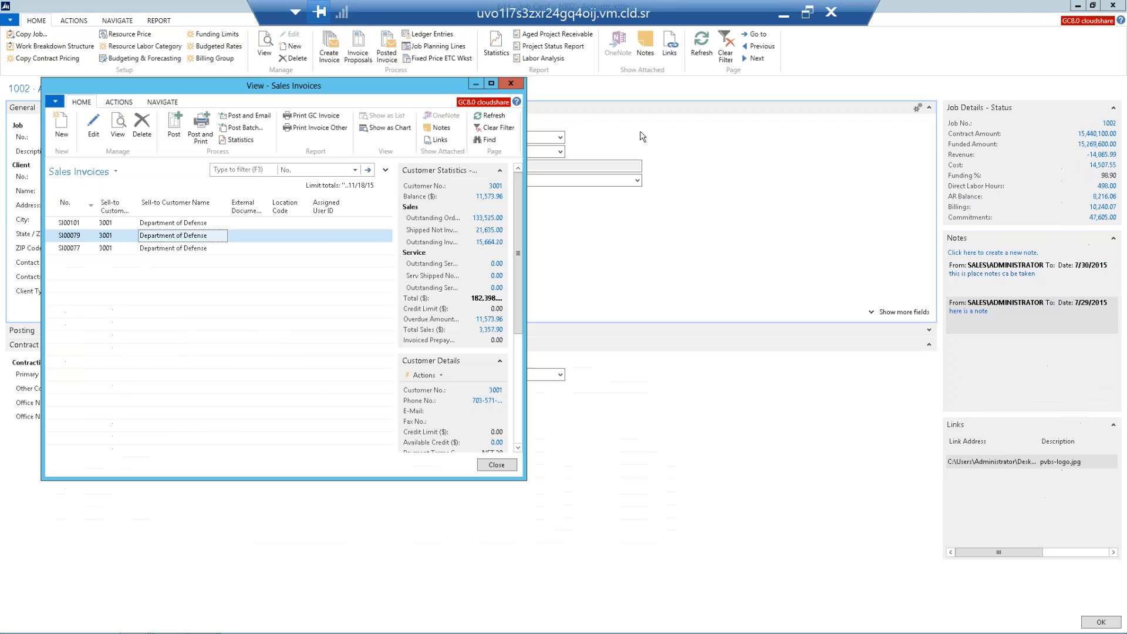
click(510, 84)
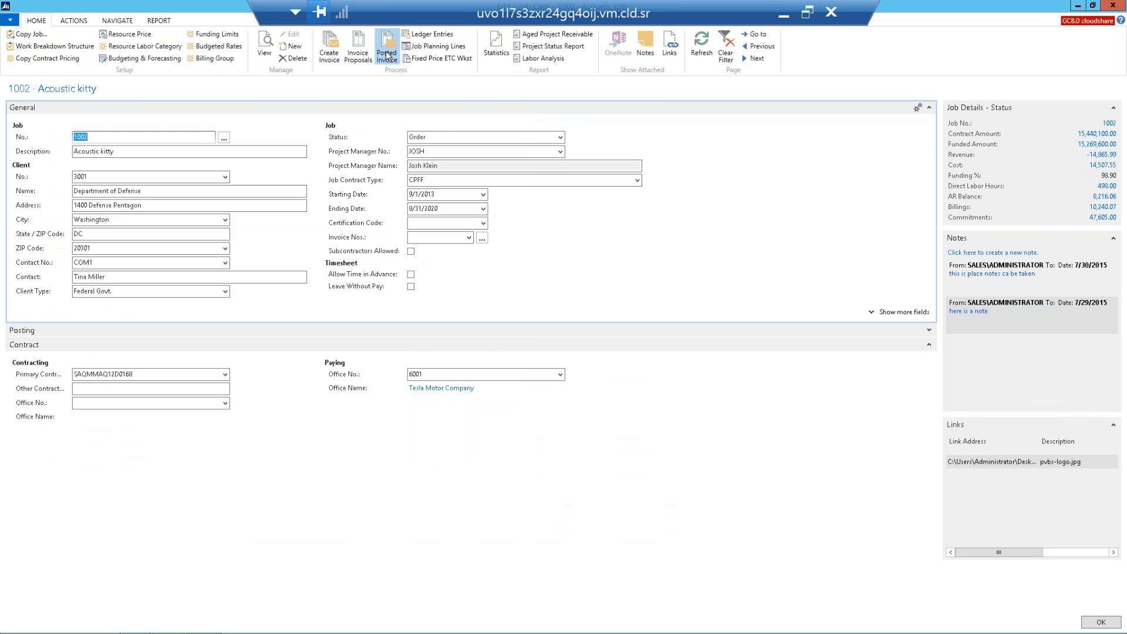
- Open posted sales invoice SI-0108 of job 1002 and preview its Standard Form 1034
click(387, 51)
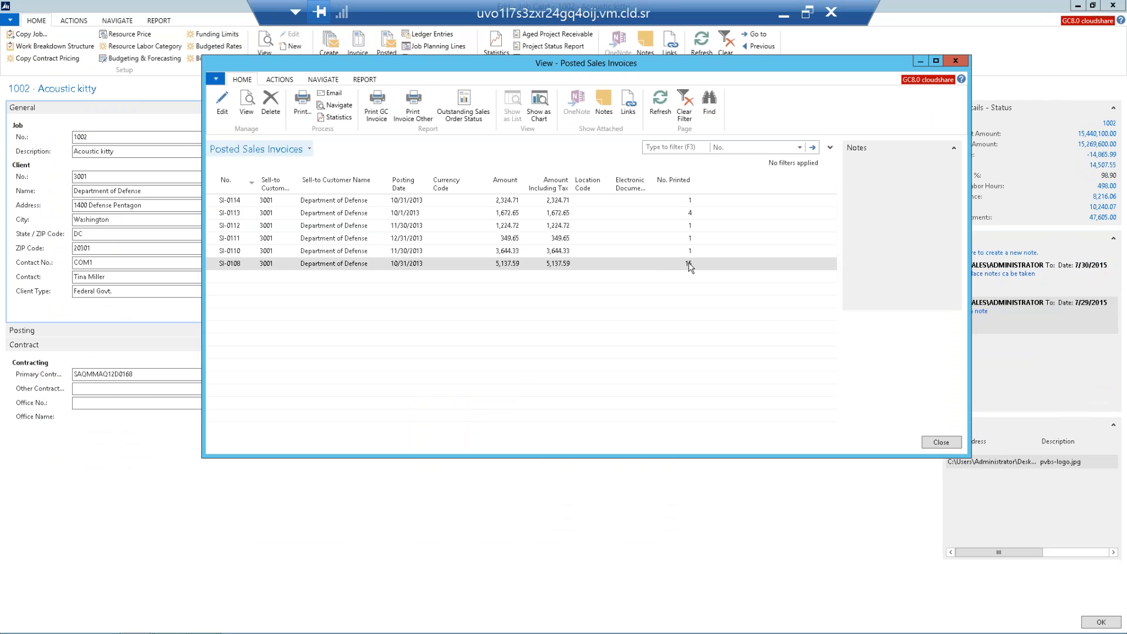
double_click(319, 269)
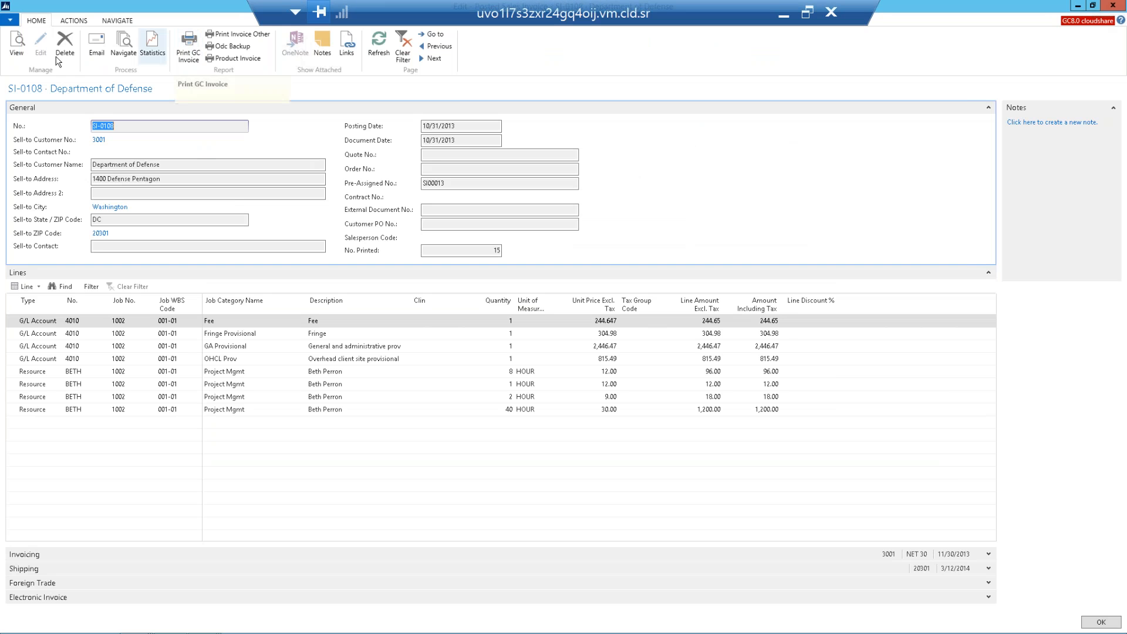
click(73, 21)
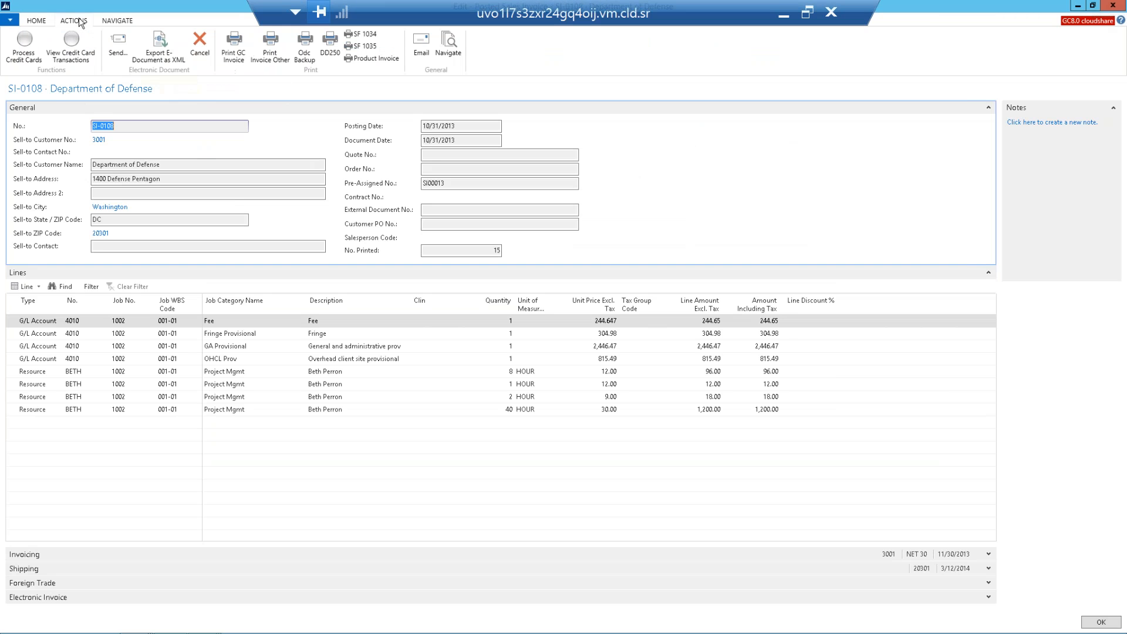
click(355, 36)
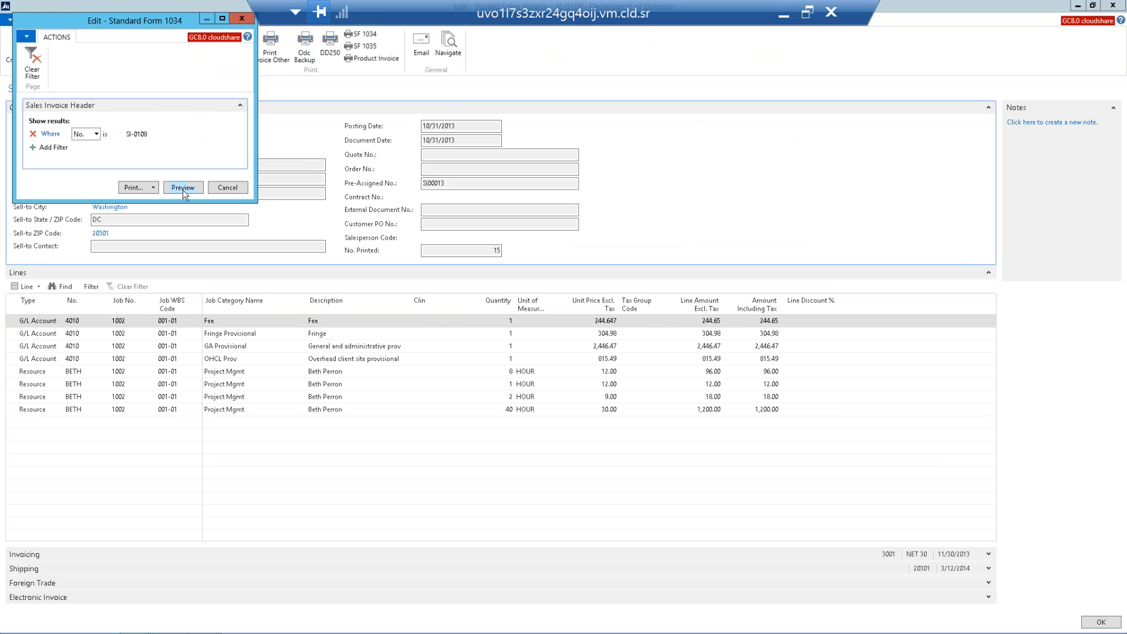
click(182, 189)
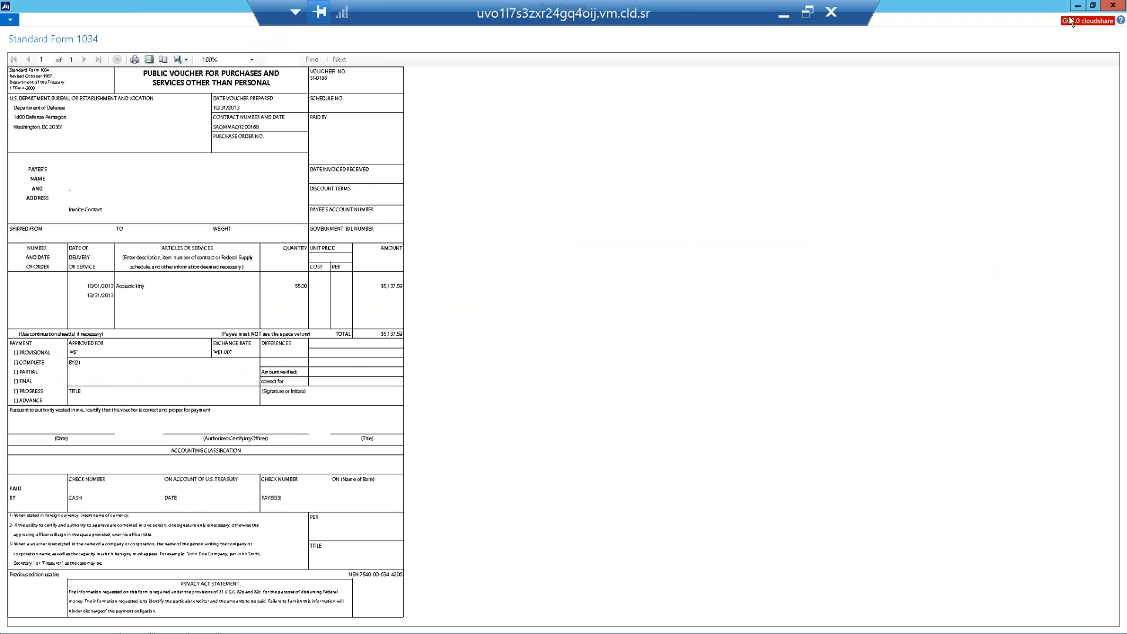
- Close the Standard Form 1034 preview and the posted invoices, and minimize the job 1002 card to return to the Role Center
click(1114, 7)
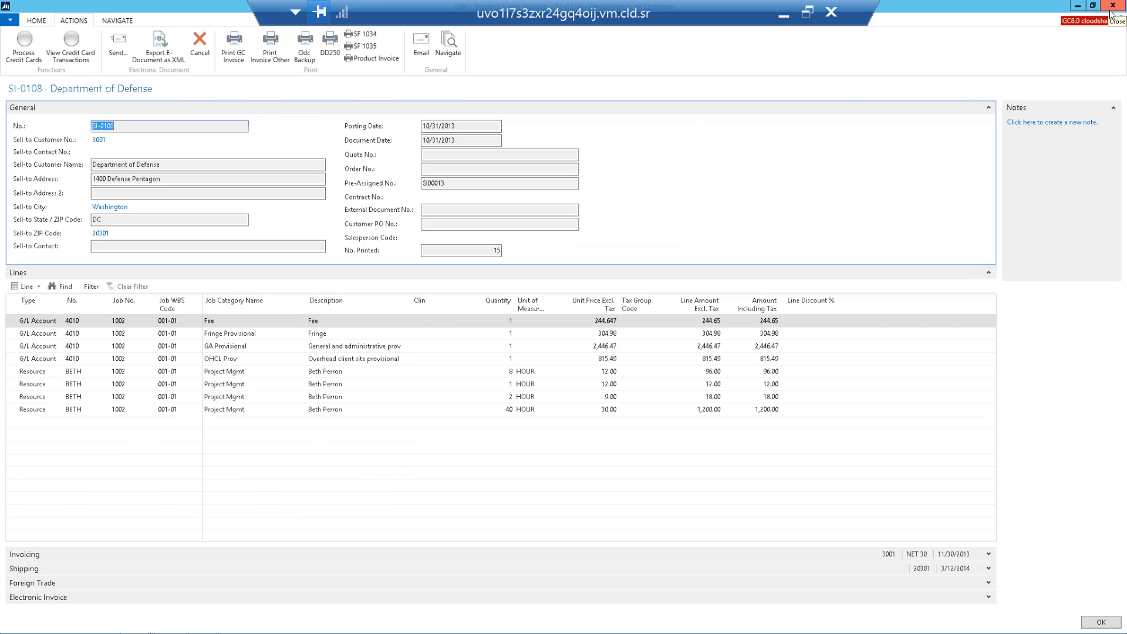
click(1112, 7)
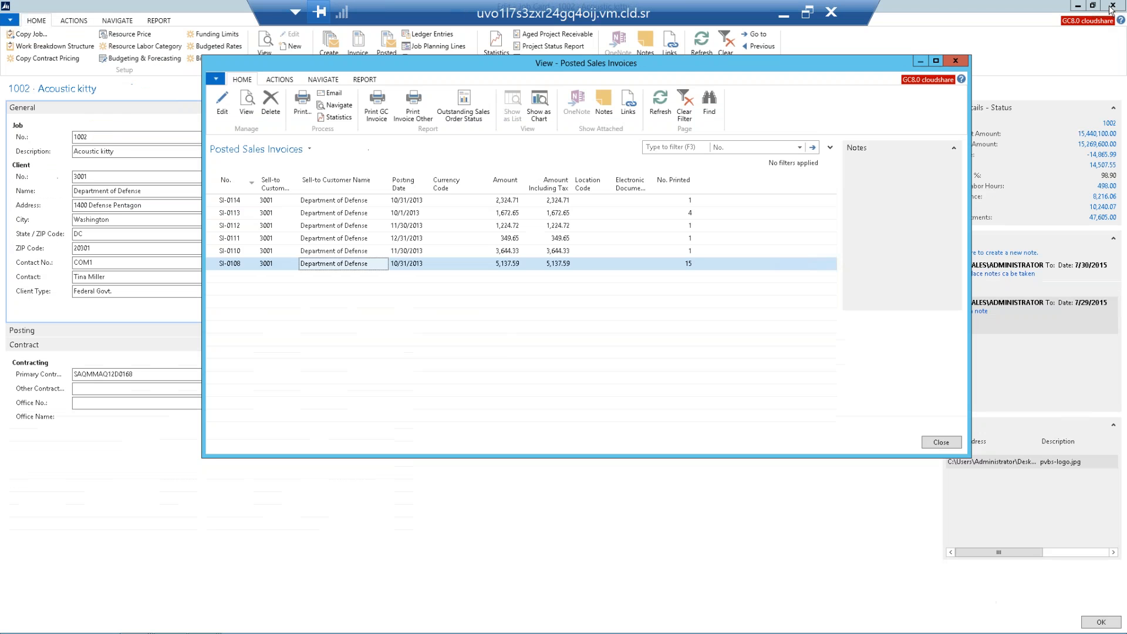
click(956, 61)
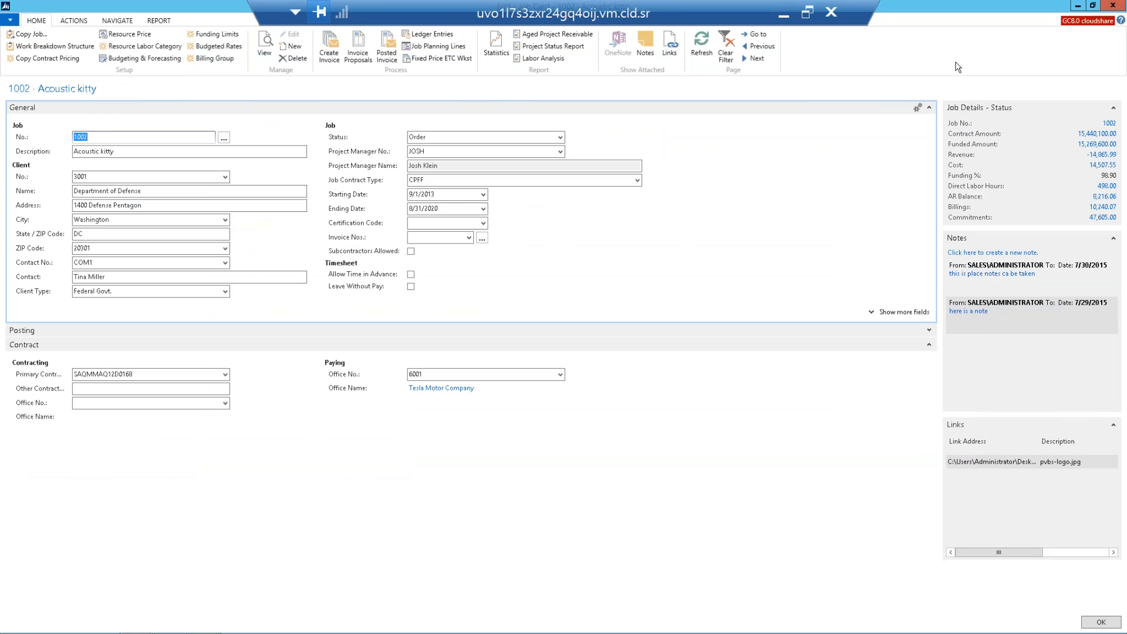
click(1080, 7)
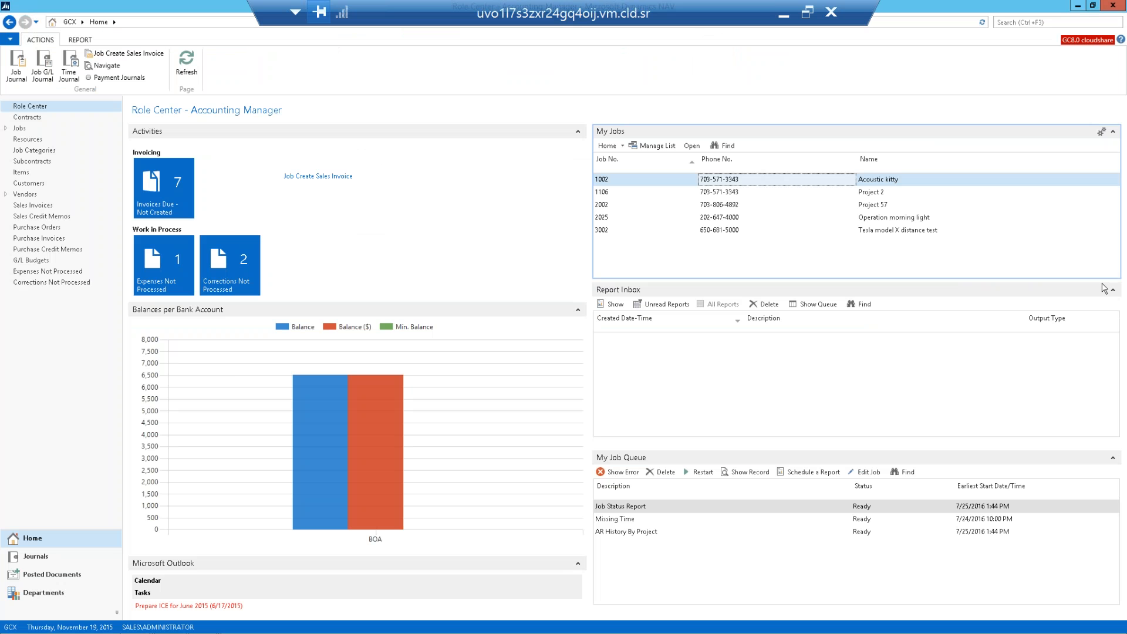